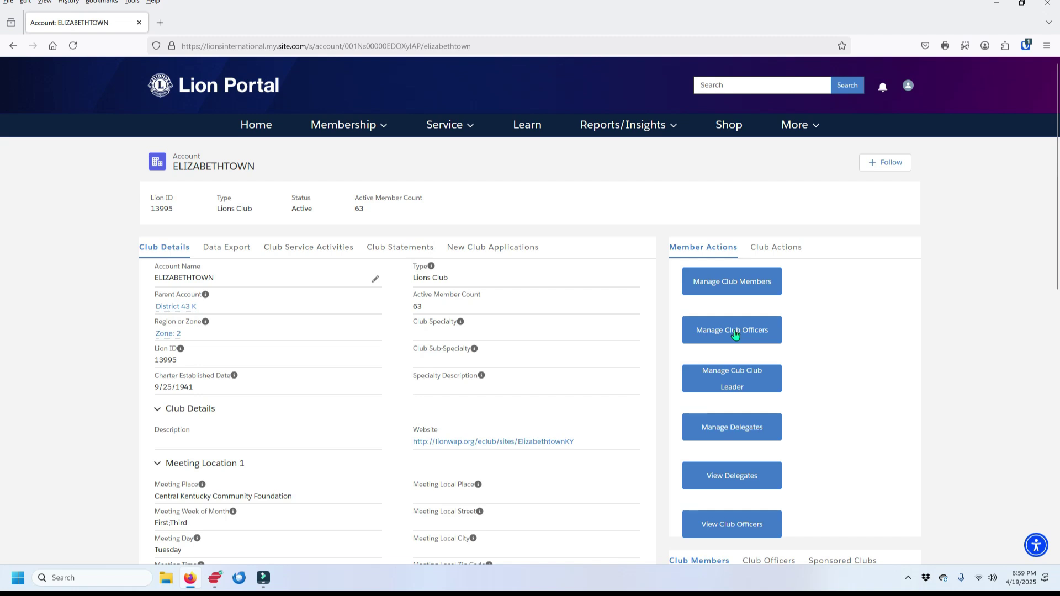
Start a new club officer assignment that begins in the Upcoming Lion Year
click(735, 334)
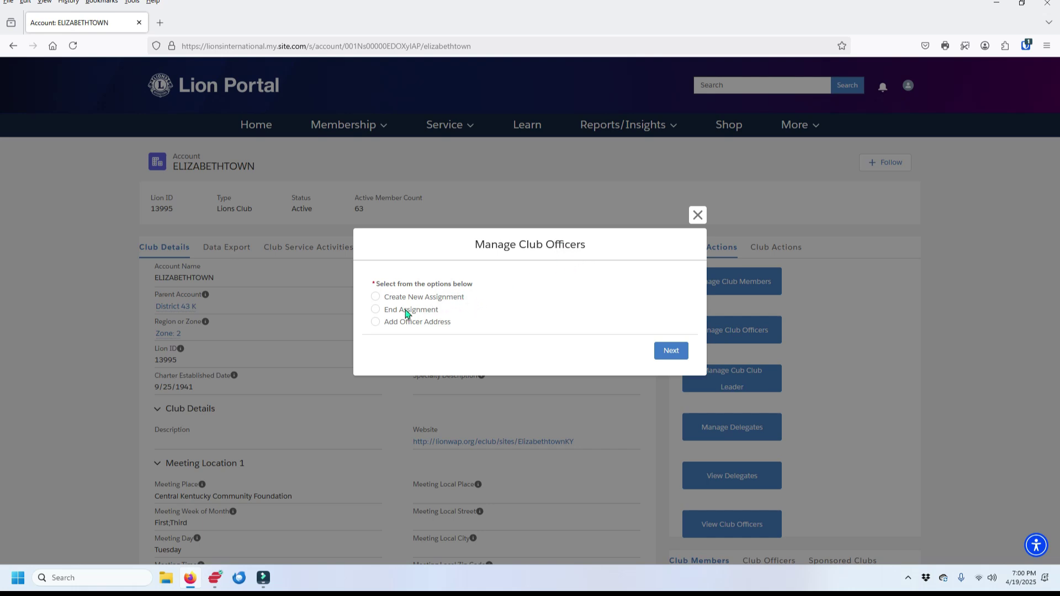
click(376, 298)
click(672, 352)
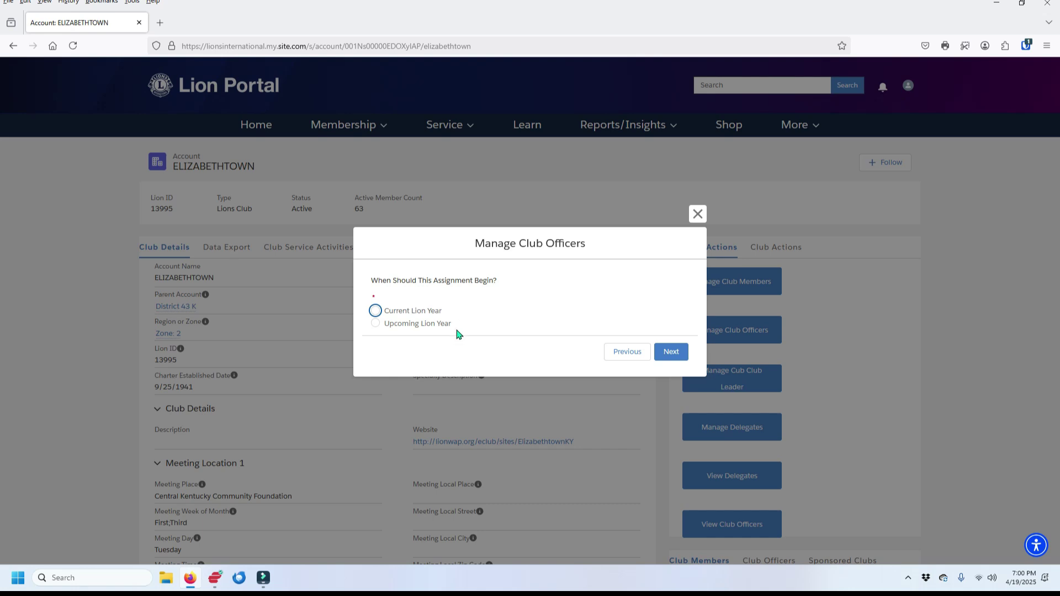
click(377, 324)
click(683, 359)
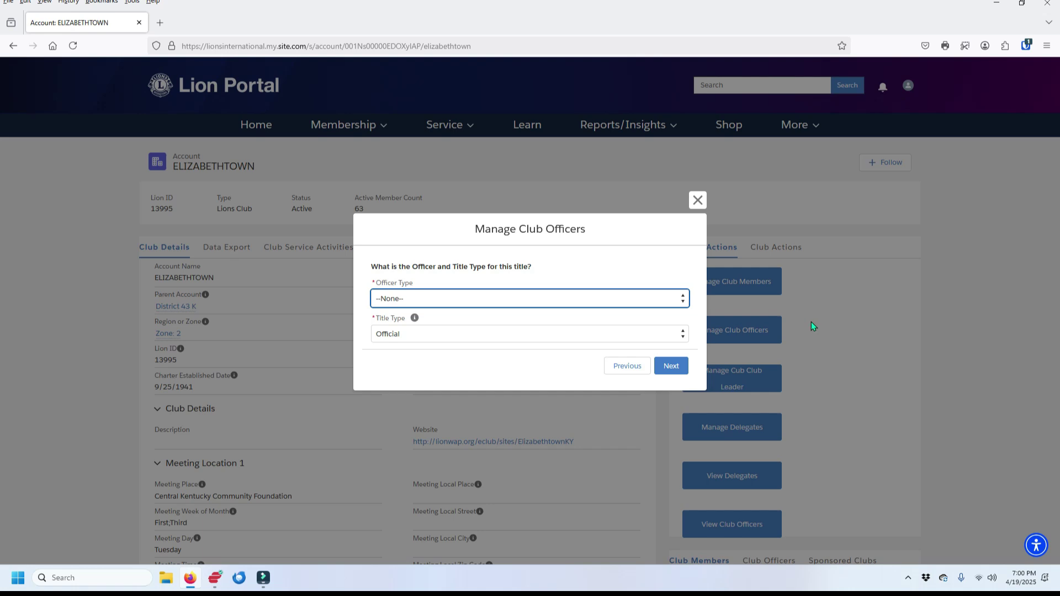
Set the assignment's officer type to Officer and its title type to Official, and continue to the member selection
click(685, 305)
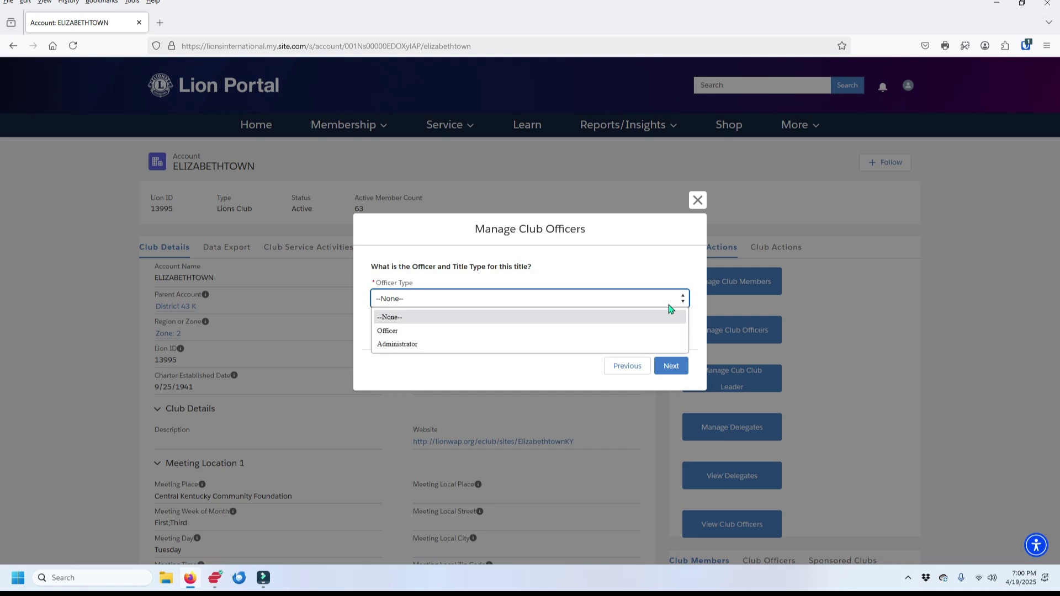
click(431, 331)
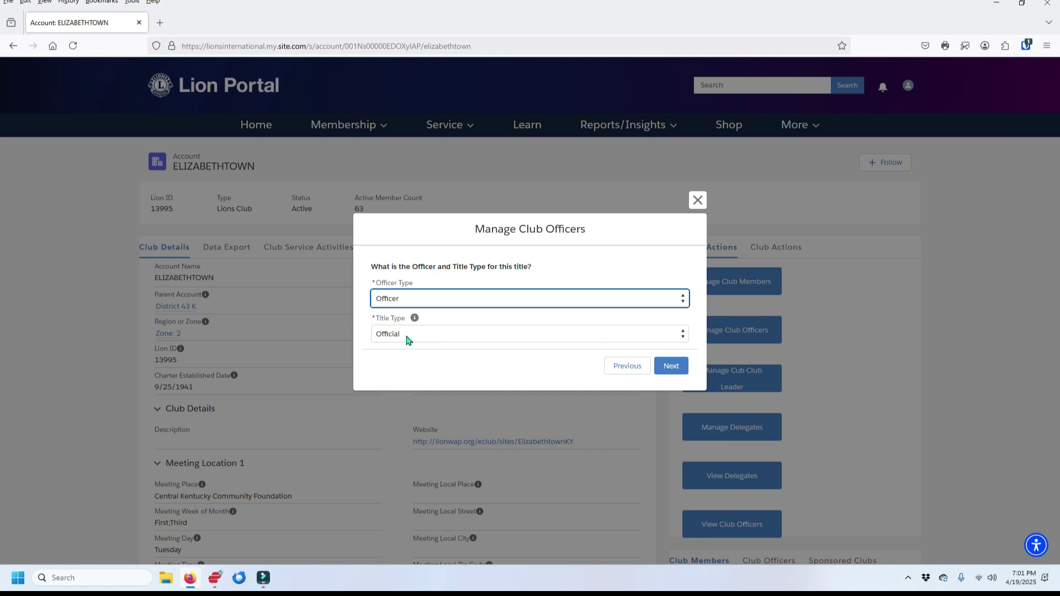
click(683, 339)
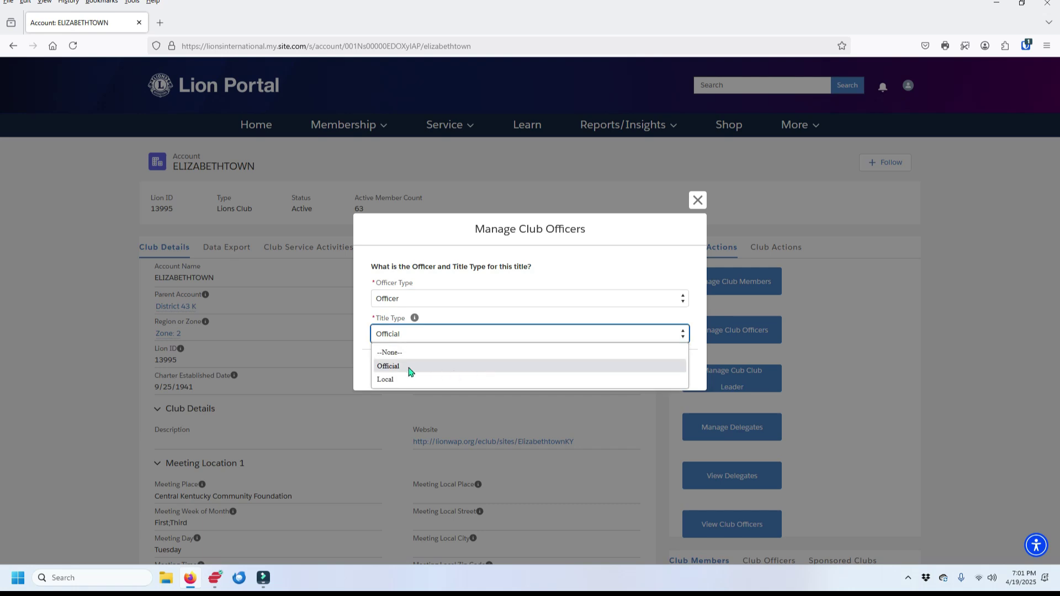
click(454, 369)
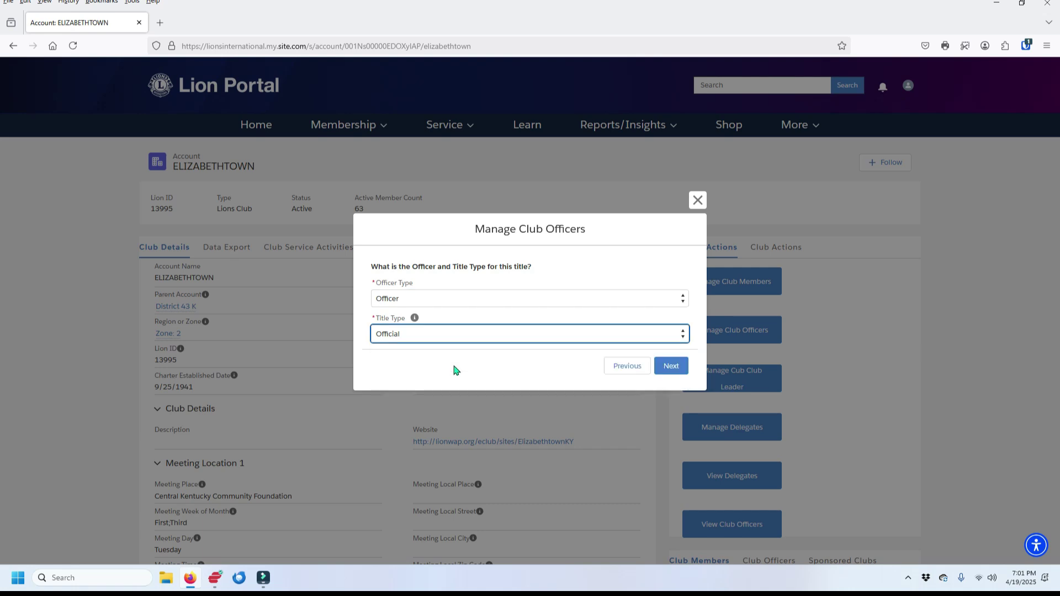
click(670, 370)
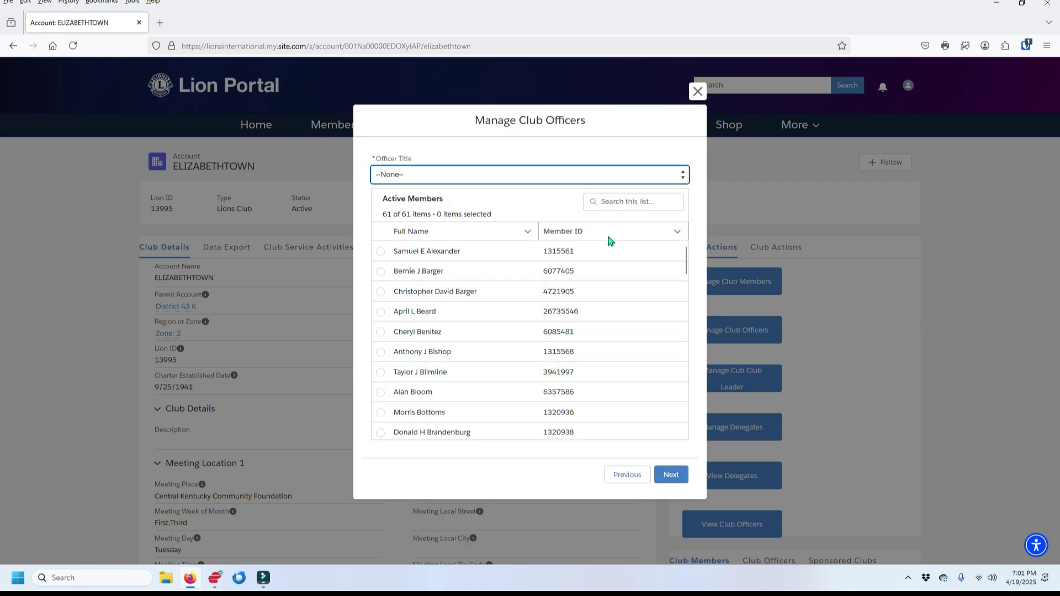
Try to assign the Club President title to a member from the active members list, and return to the selection
click(683, 176)
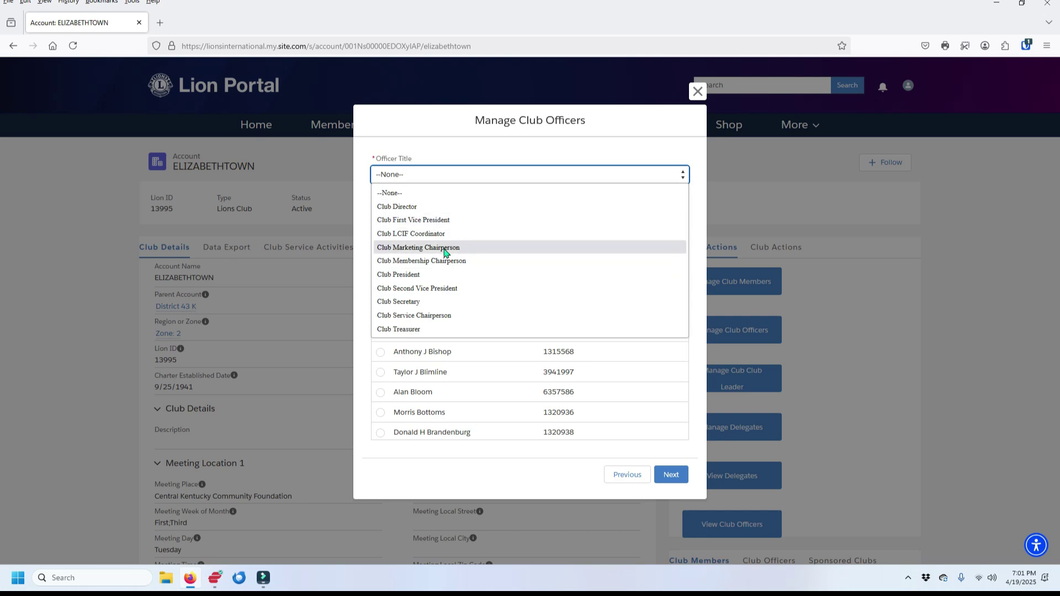
click(418, 274)
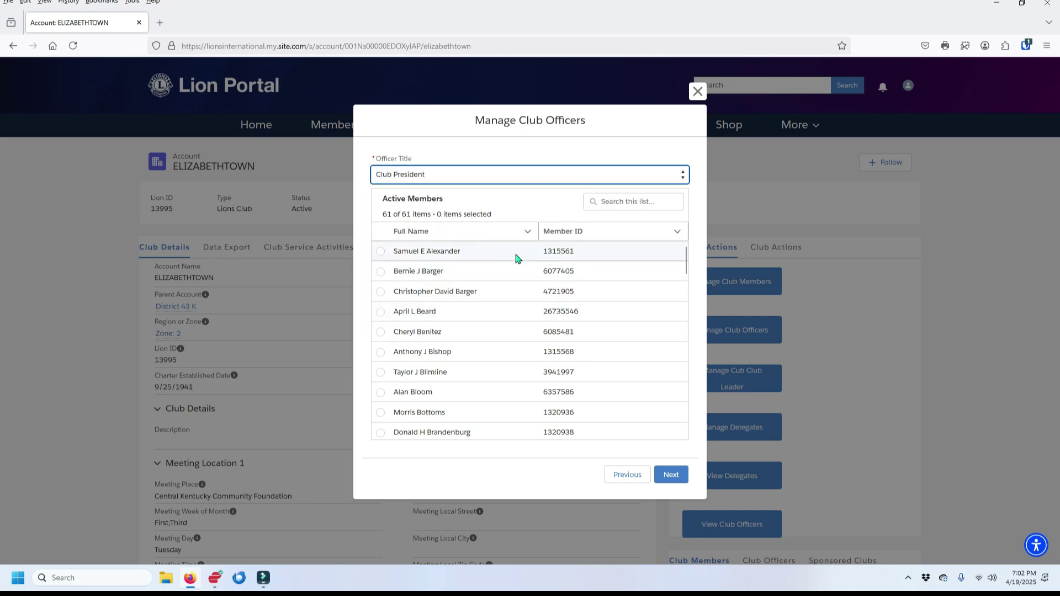
drag(686, 260, 686, 296)
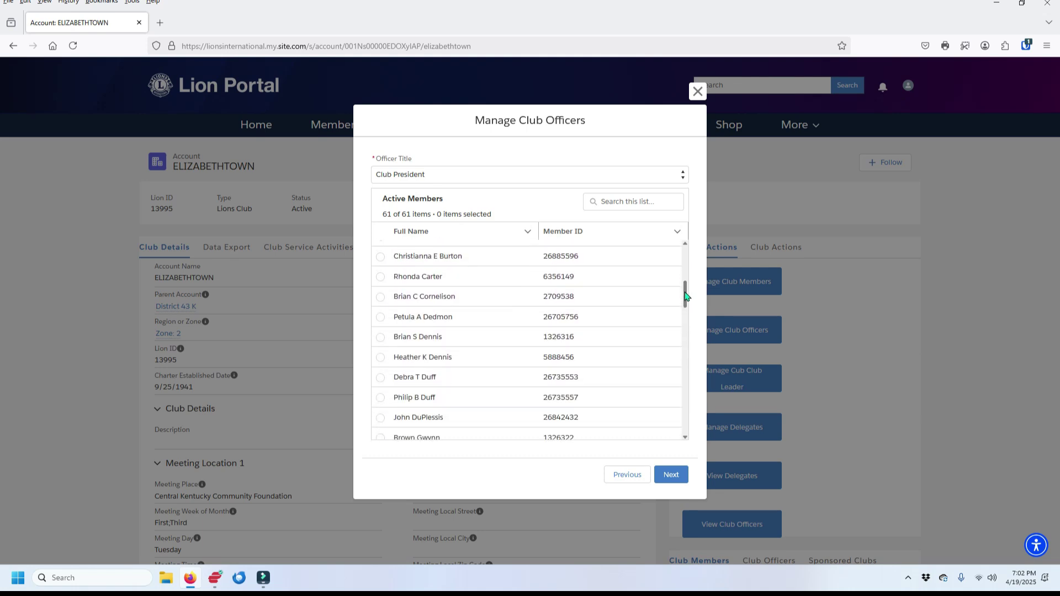
scroll(497, 390, down, 2)
click(381, 383)
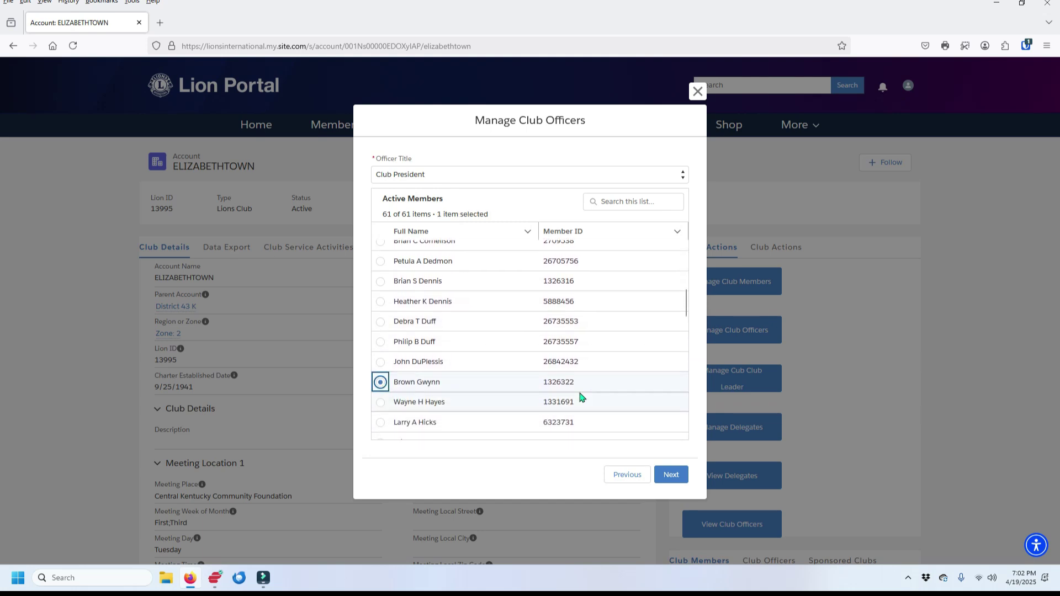
click(671, 477)
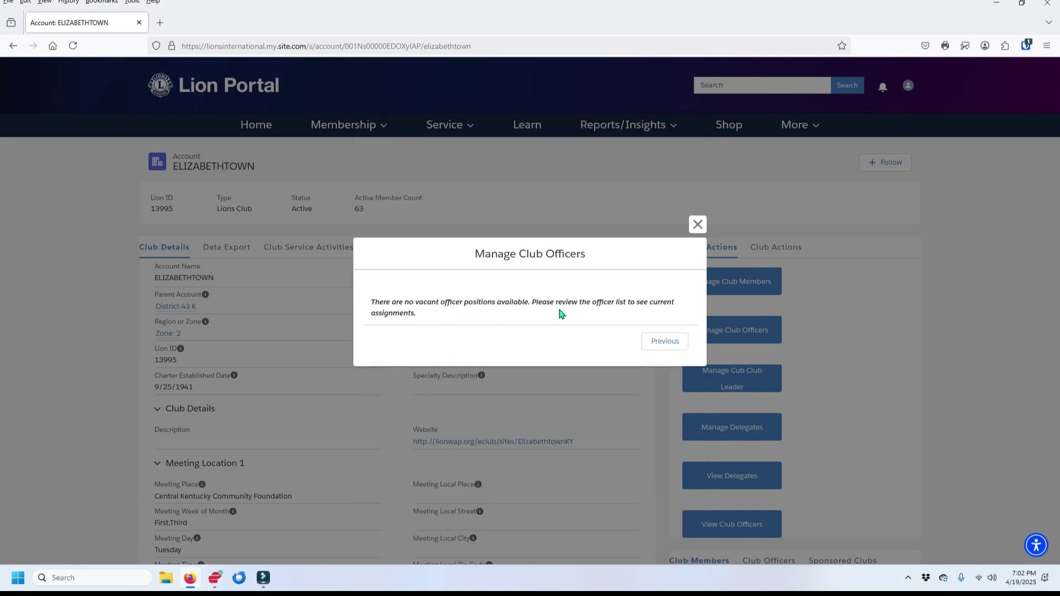
click(665, 343)
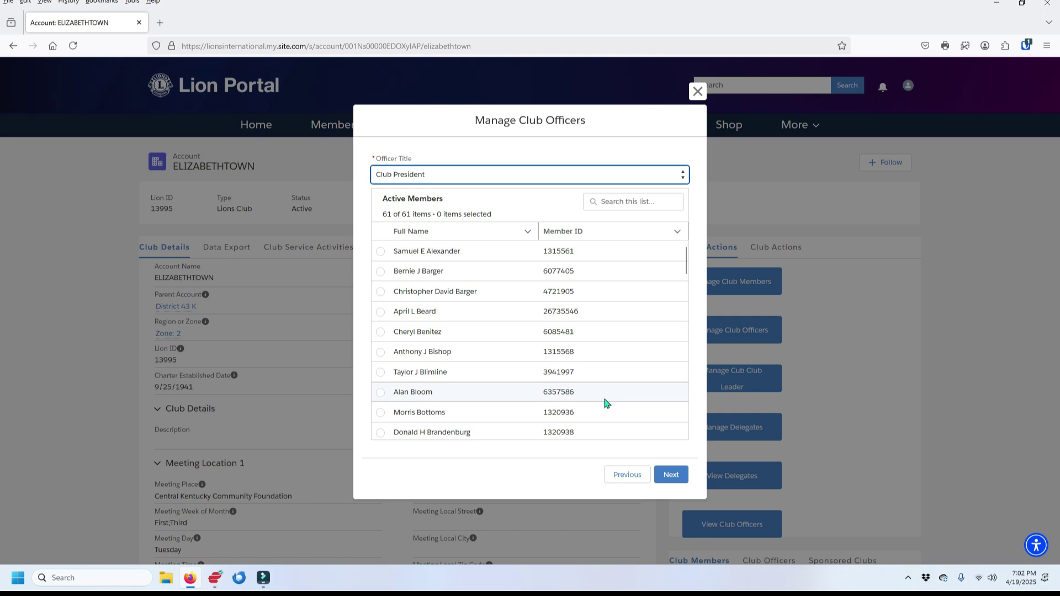
Assign the Club Second Vice President title to the third member in the active members list
click(683, 176)
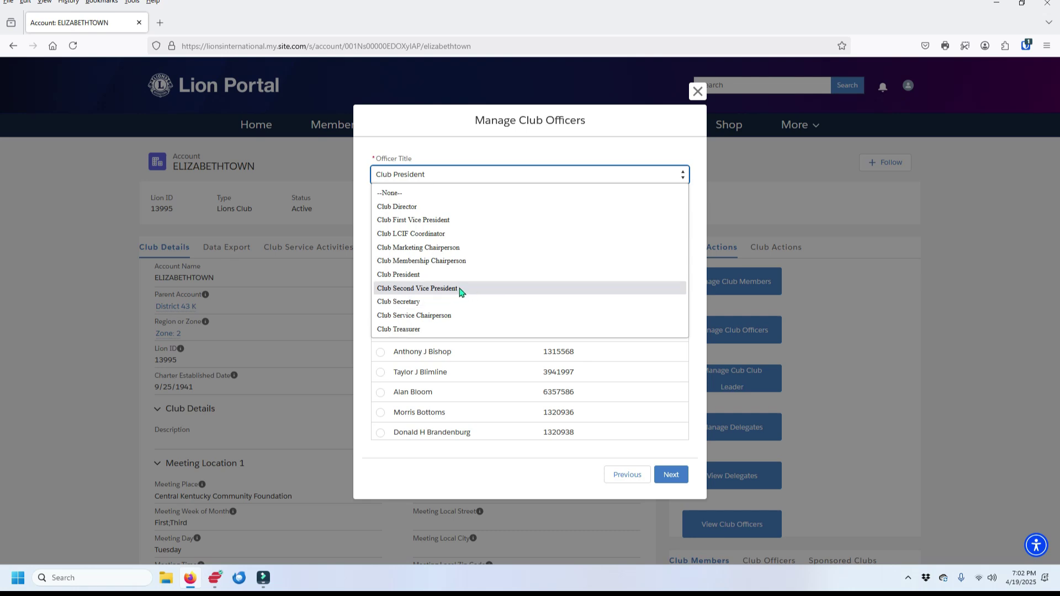
click(461, 292)
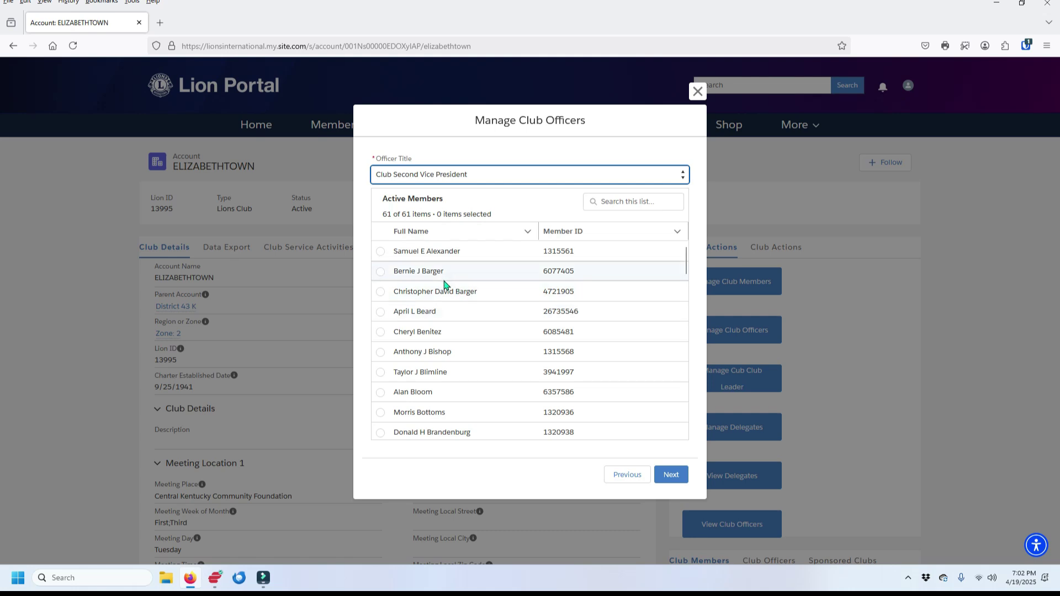
click(381, 292)
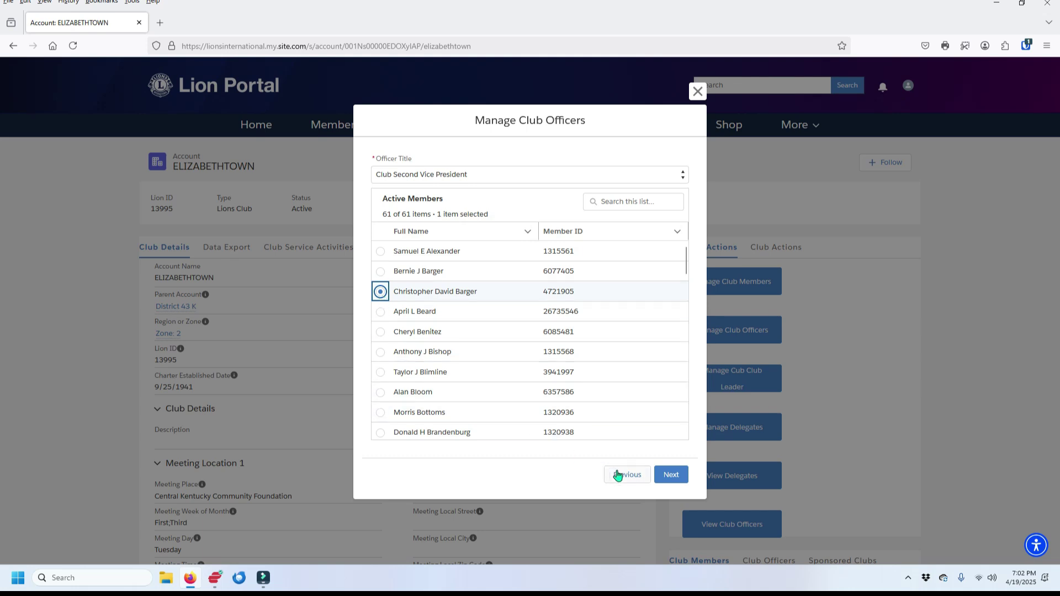
click(672, 479)
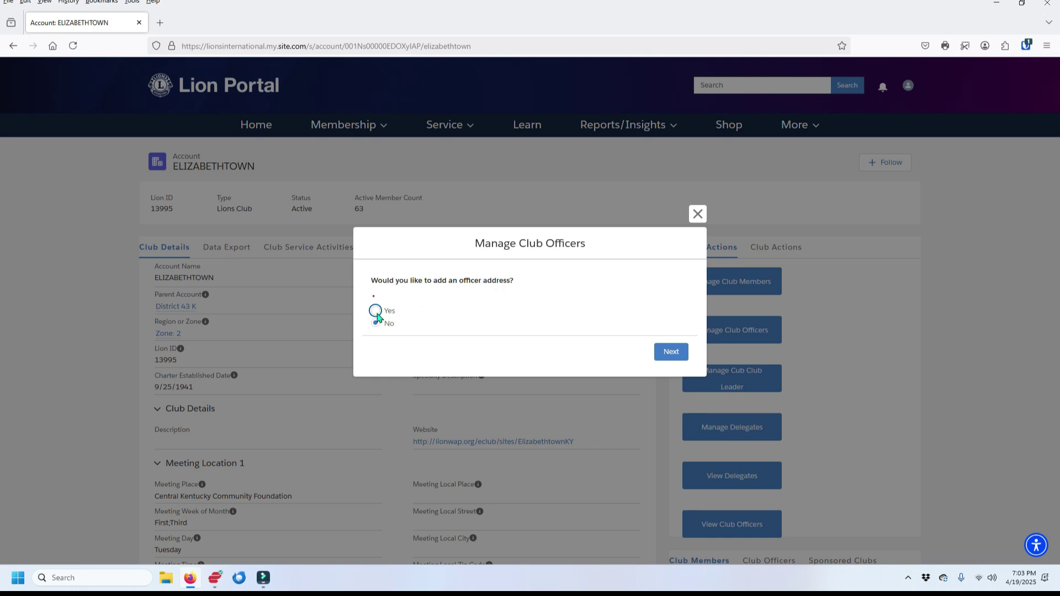
Add an officer address using the prefilled home address, save it, and finish without creating another title assignment
click(376, 312)
click(670, 357)
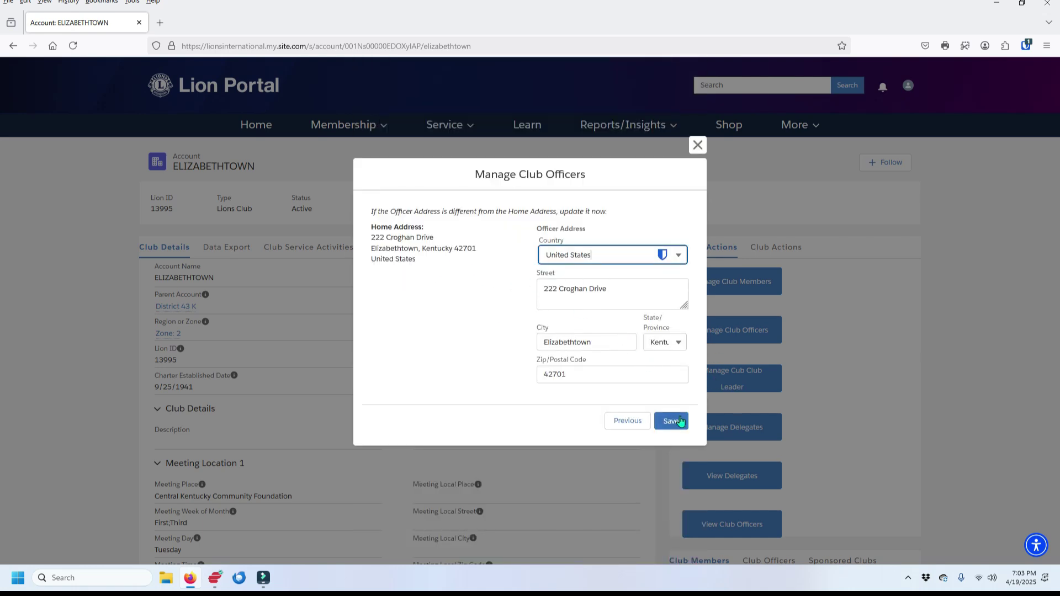
click(677, 424)
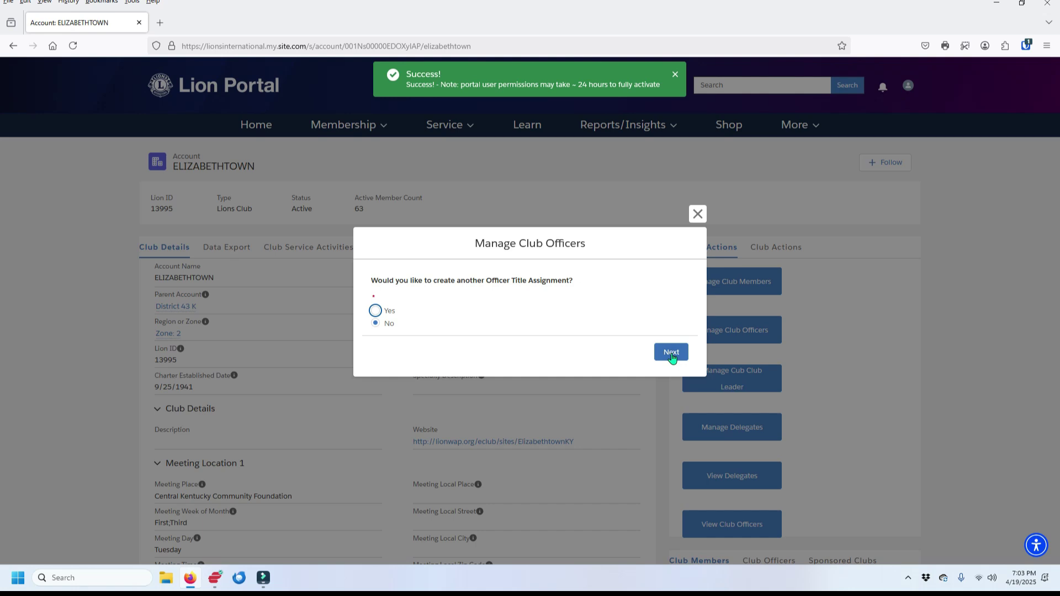
click(671, 354)
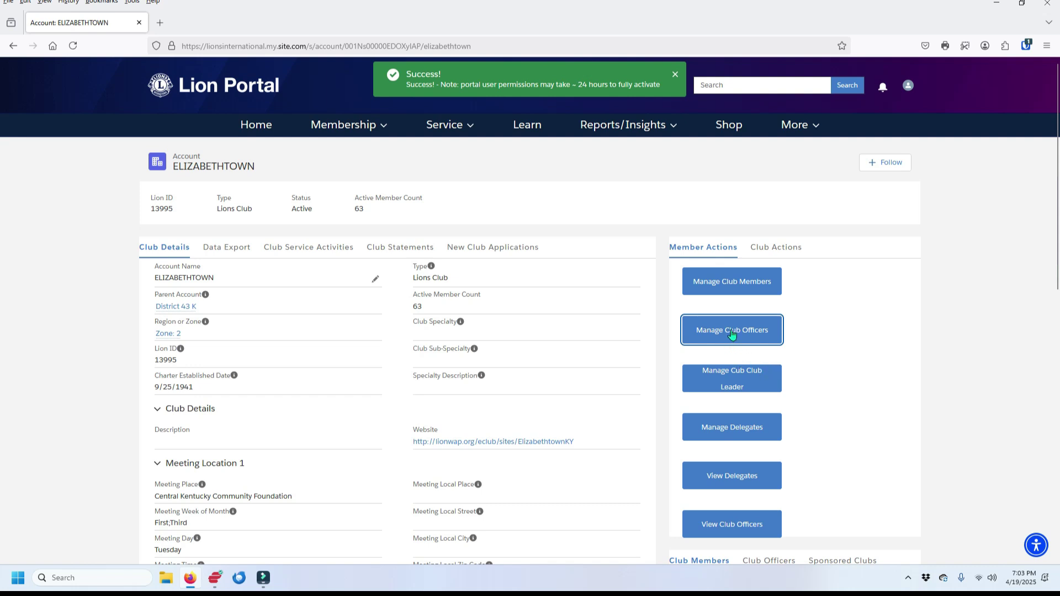
click(731, 331)
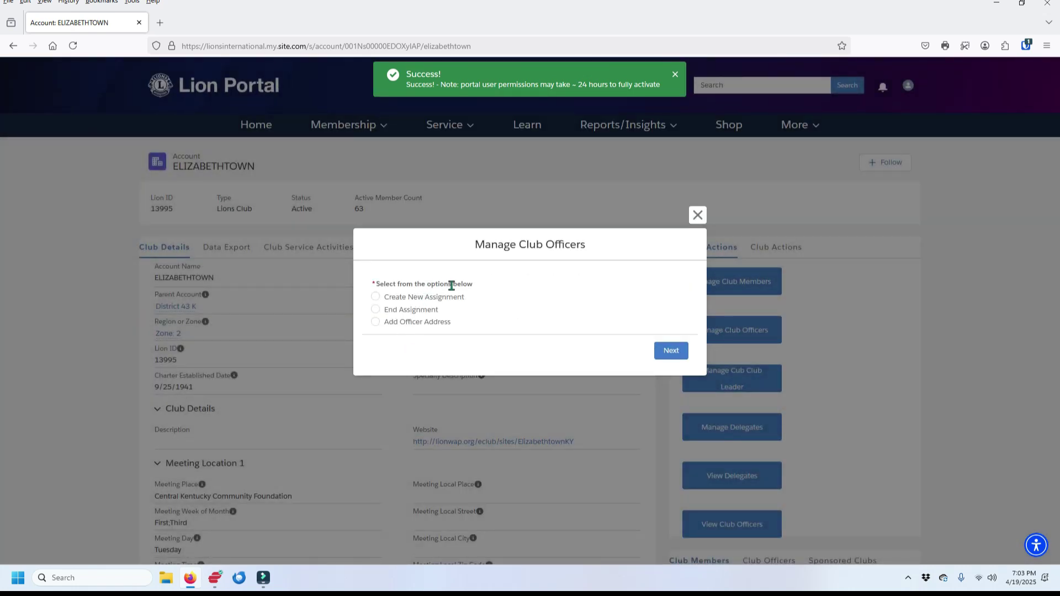
click(671, 351)
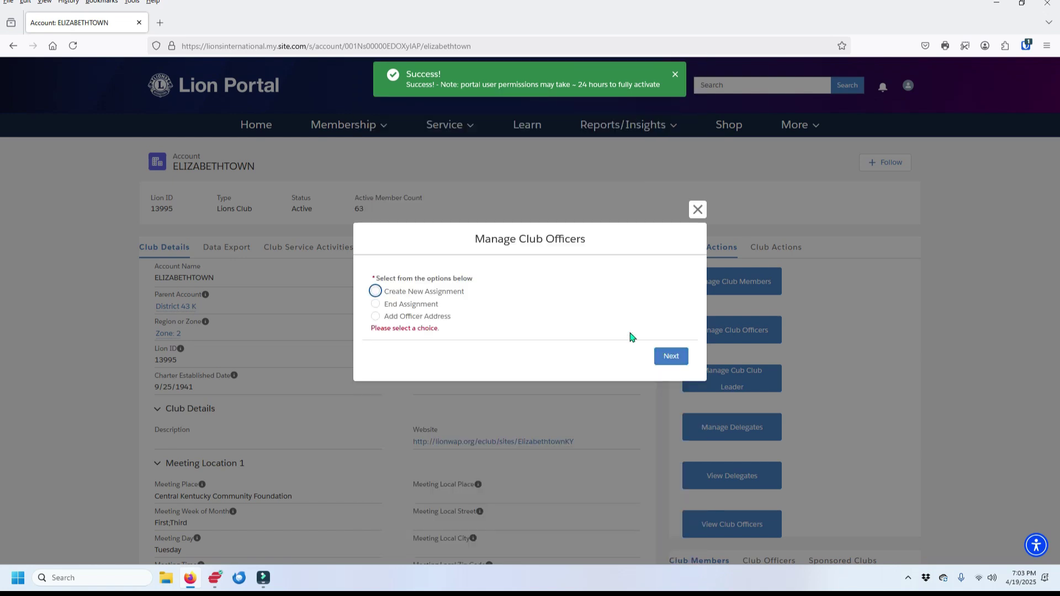
click(699, 211)
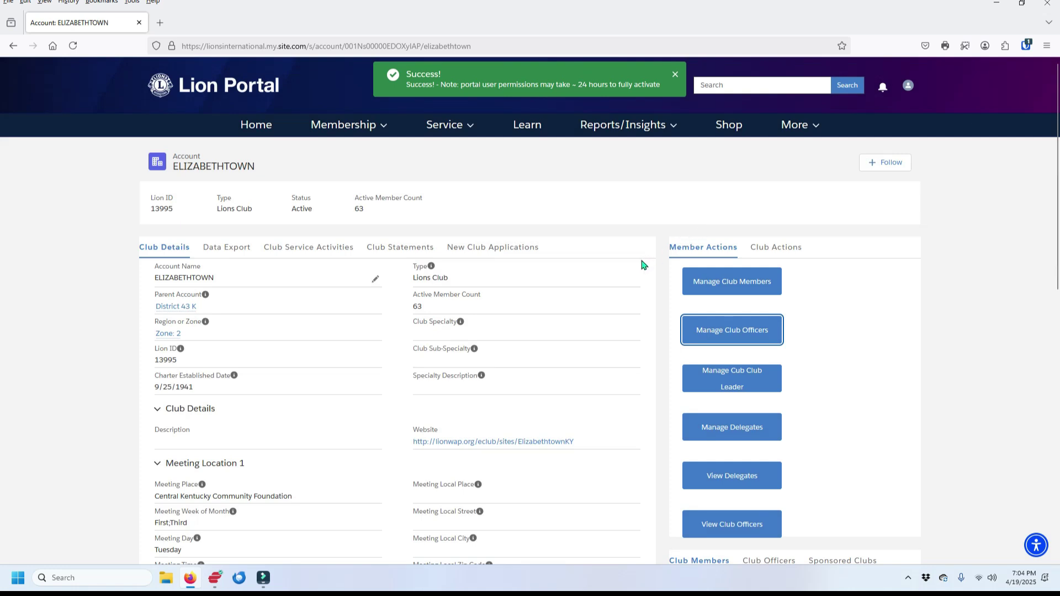
View the club's future officers, widen the End Date column to read the full dates, and close the list
scroll(794, 352, down, 1)
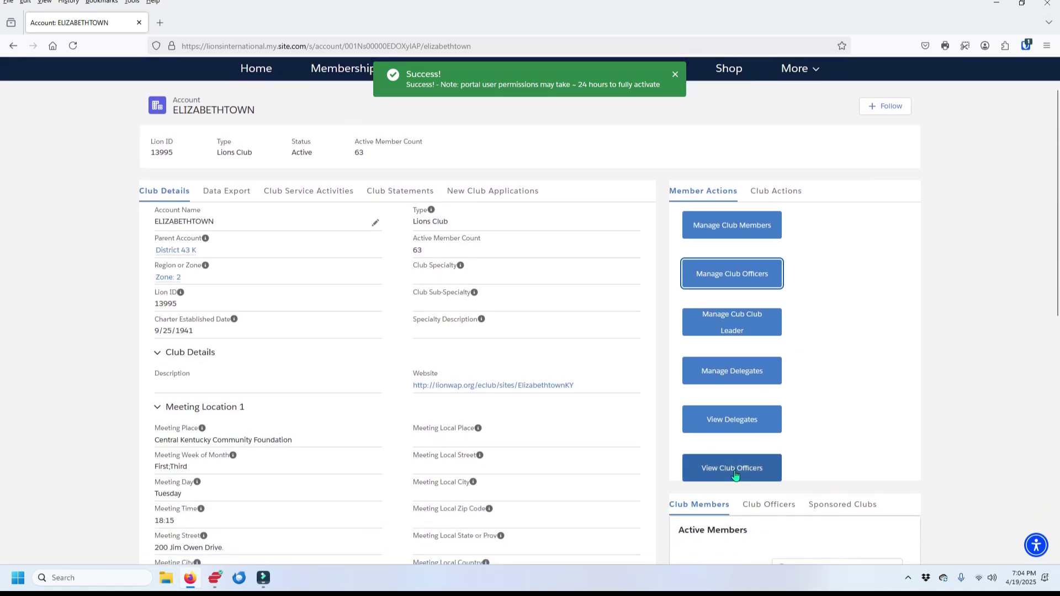
click(733, 471)
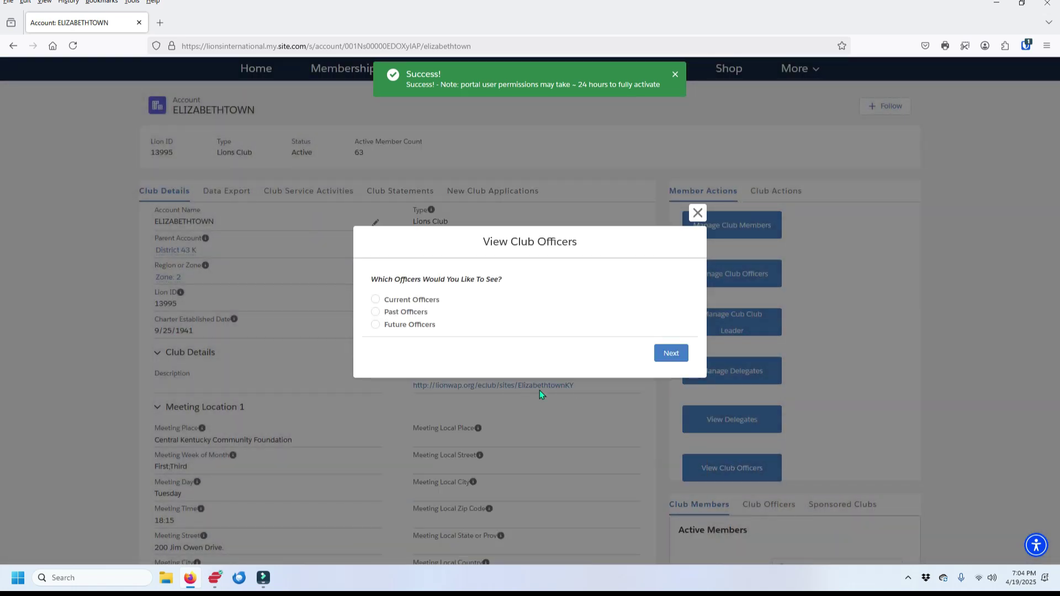
click(376, 326)
click(670, 356)
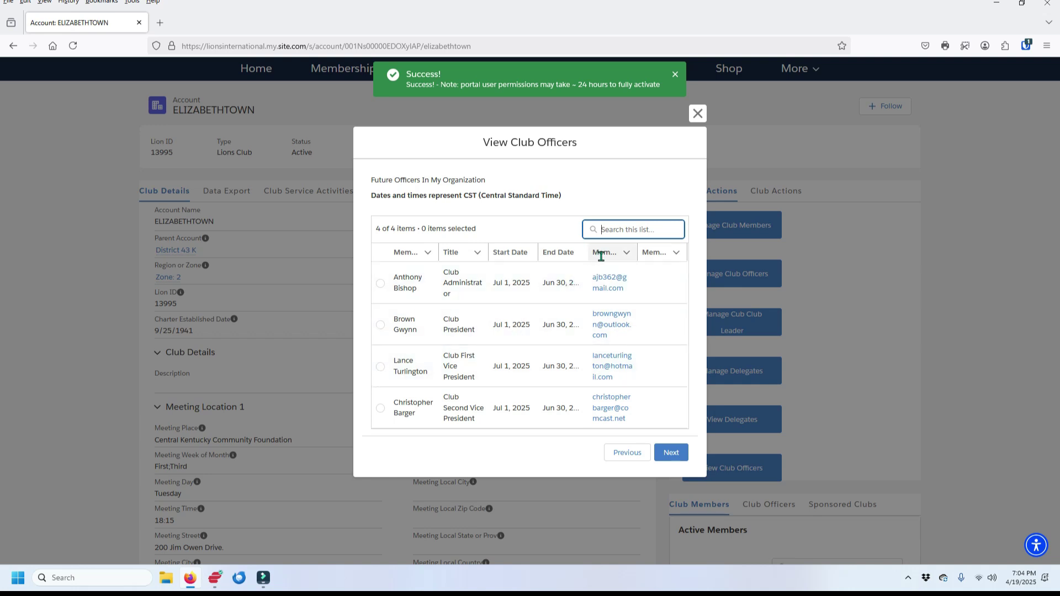
drag(590, 257, 603, 257)
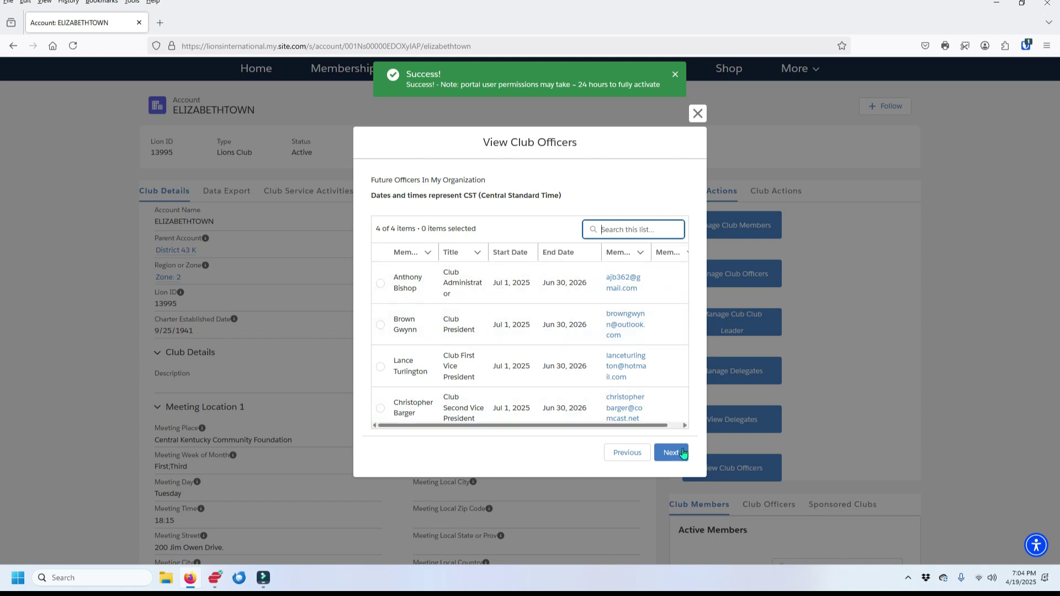
click(698, 114)
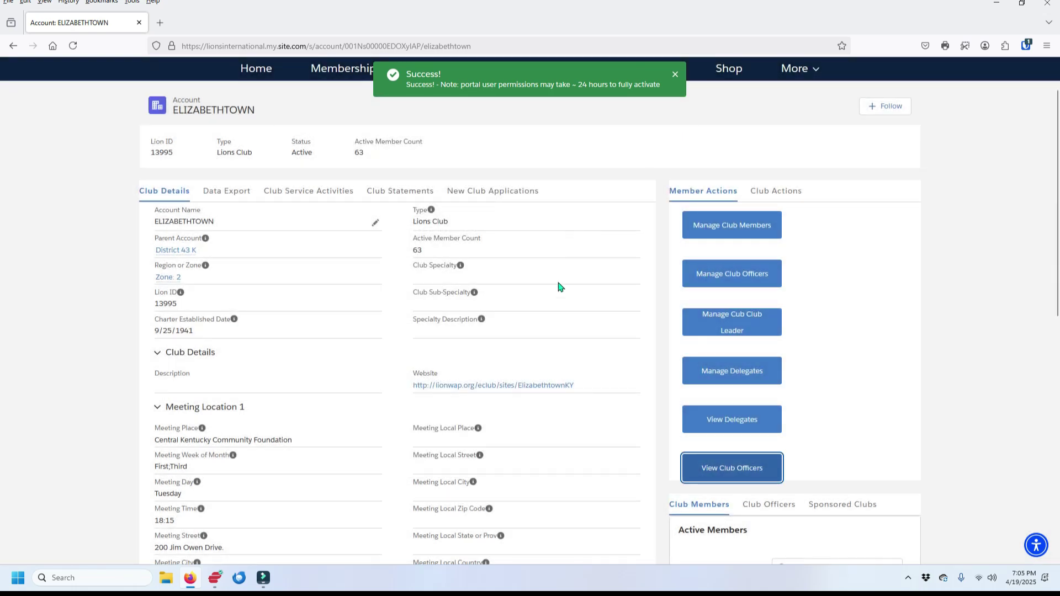
Start another new club officer assignment beginning in the Upcoming Lion Year
click(736, 281)
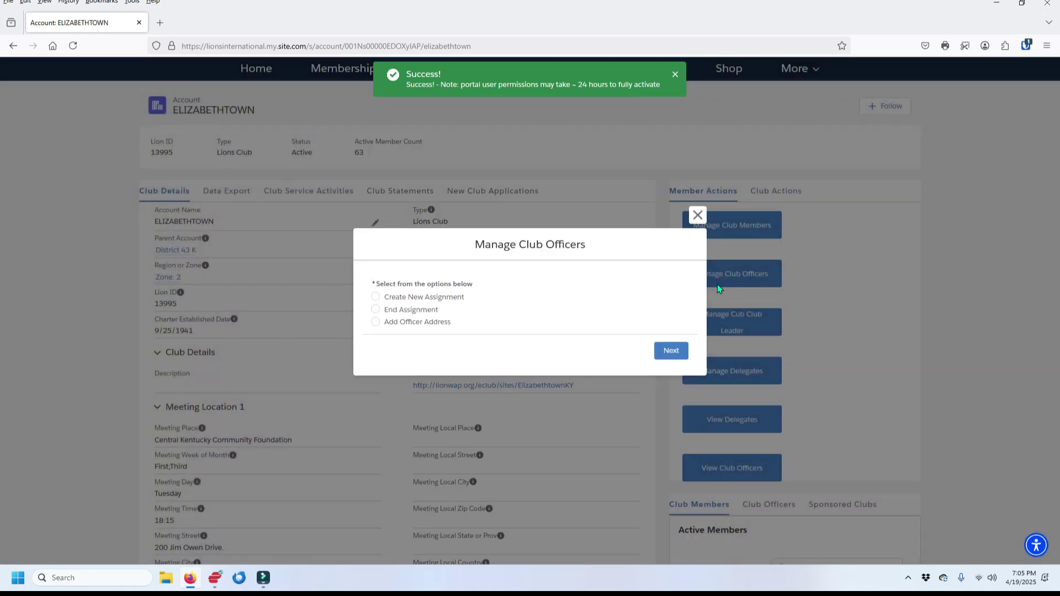
click(376, 299)
click(671, 353)
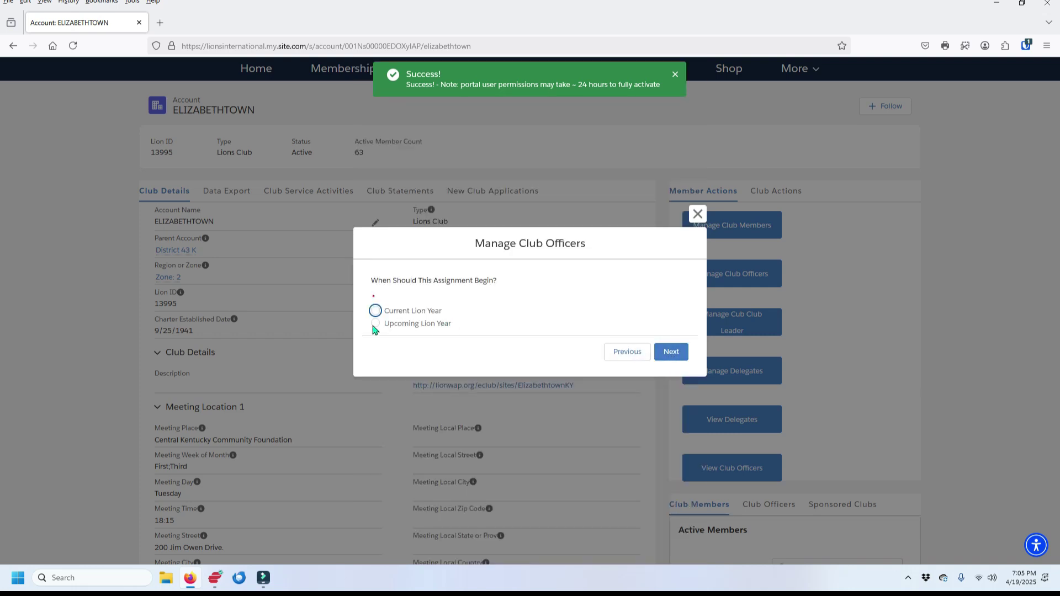
click(375, 324)
click(671, 353)
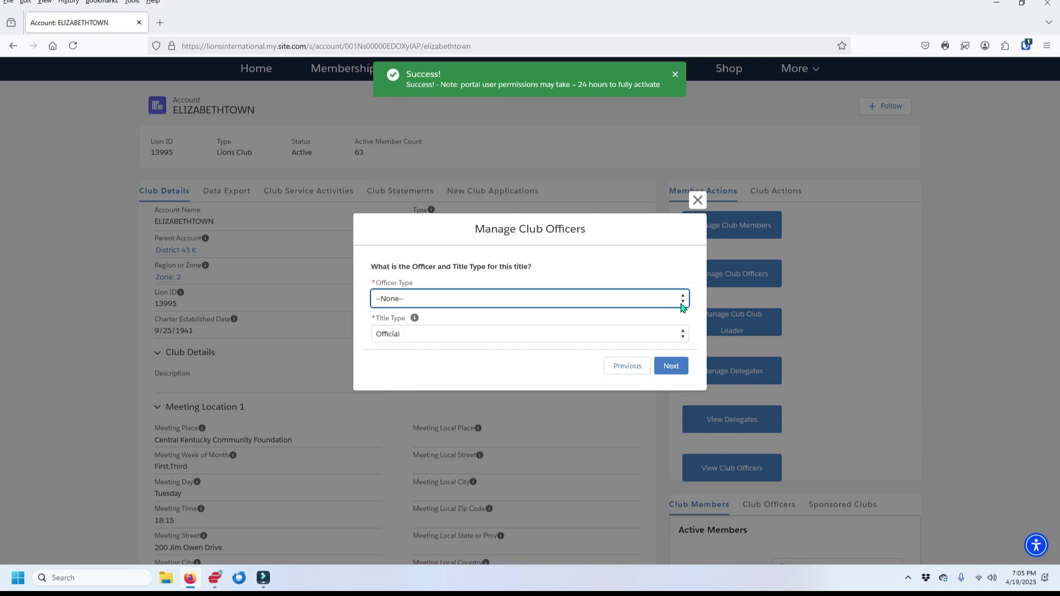
Set the new assignment's officer type to Officer, keep the title type Official, and continue to the member selection
click(683, 303)
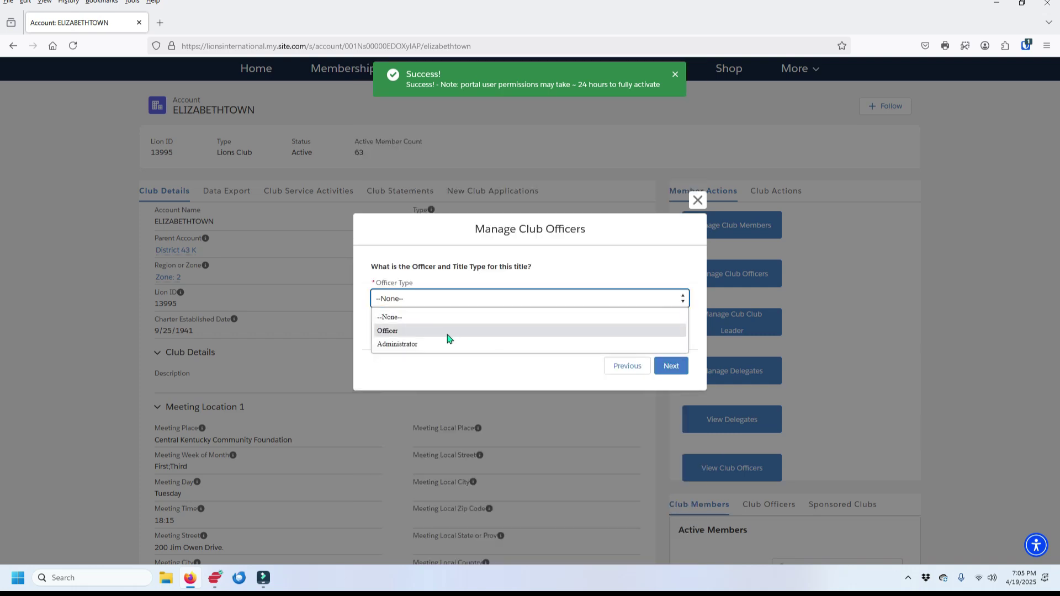
click(428, 331)
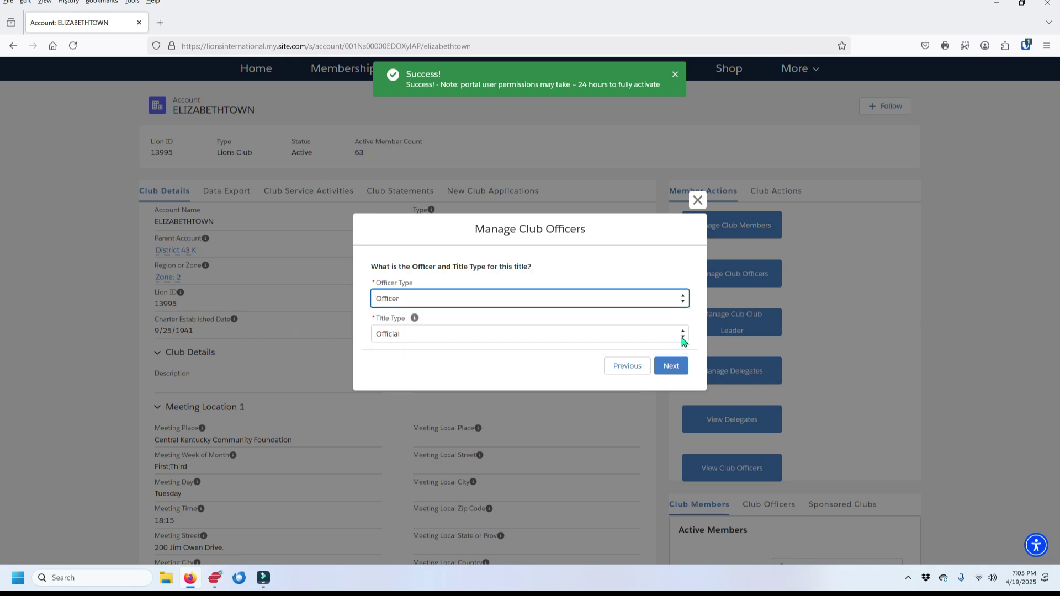
click(672, 366)
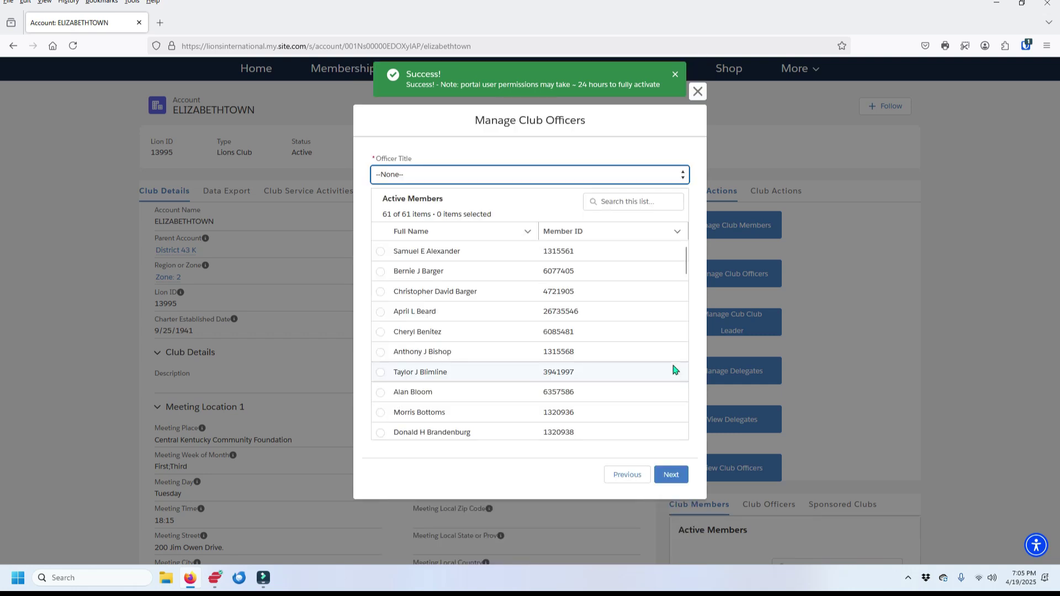
Choose Club Secretary as the officer title, select the incoming secretary from the active members, and continue
click(683, 175)
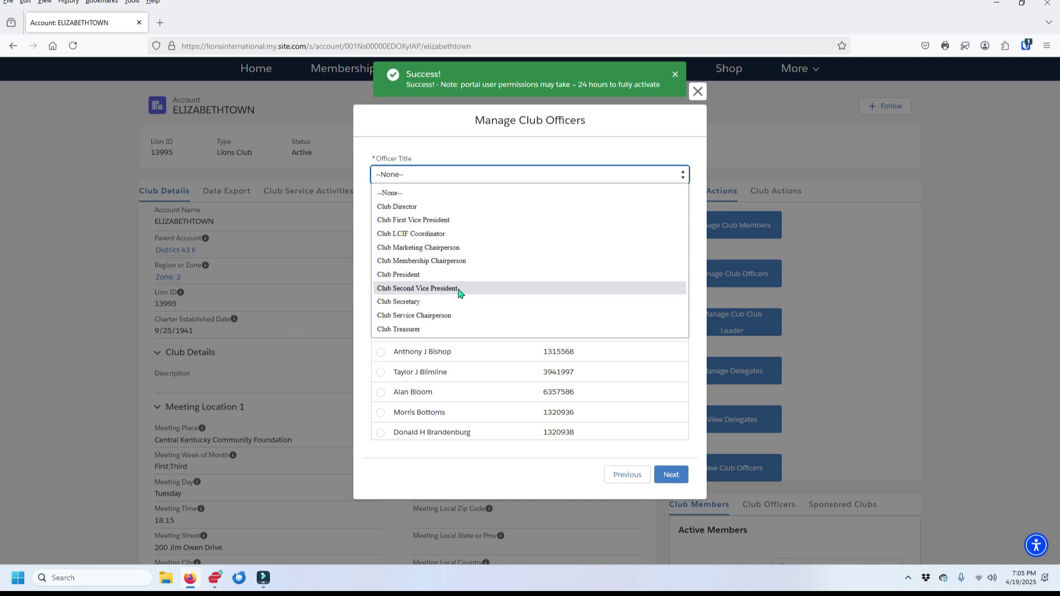
click(417, 303)
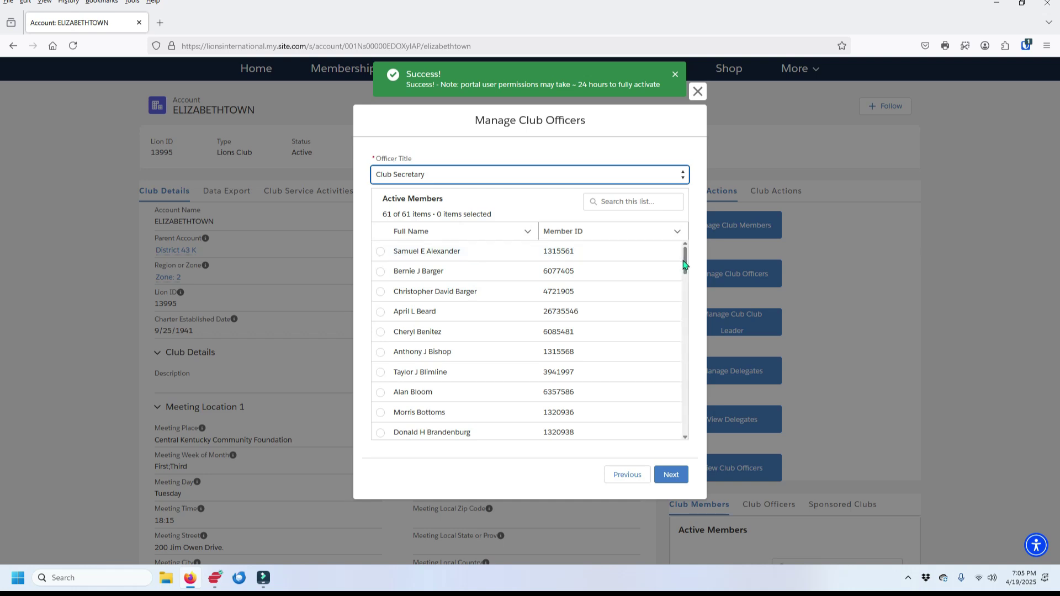
drag(684, 266, 685, 295)
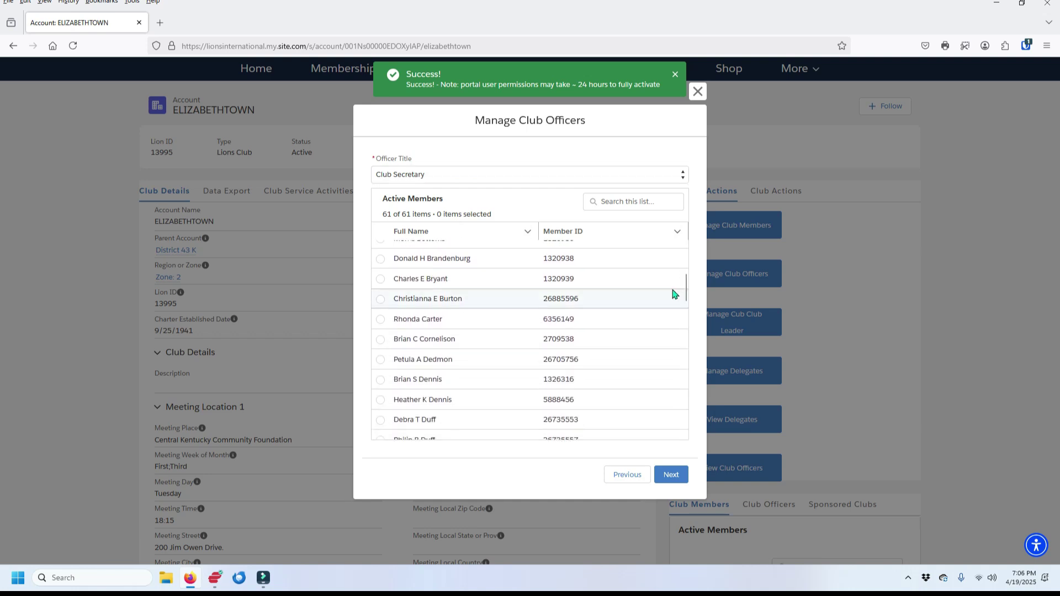
click(381, 320)
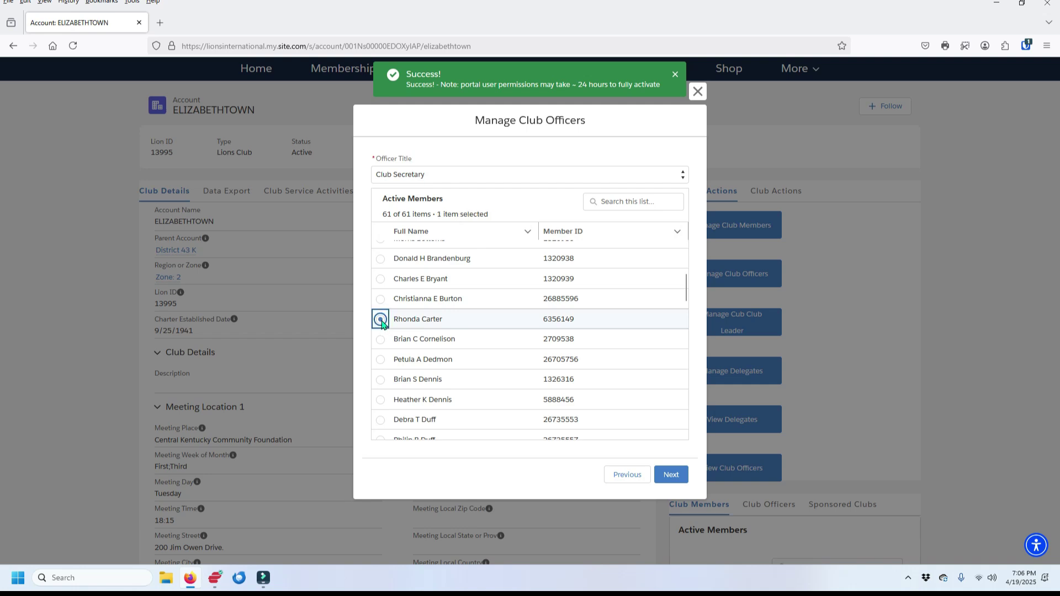
click(672, 475)
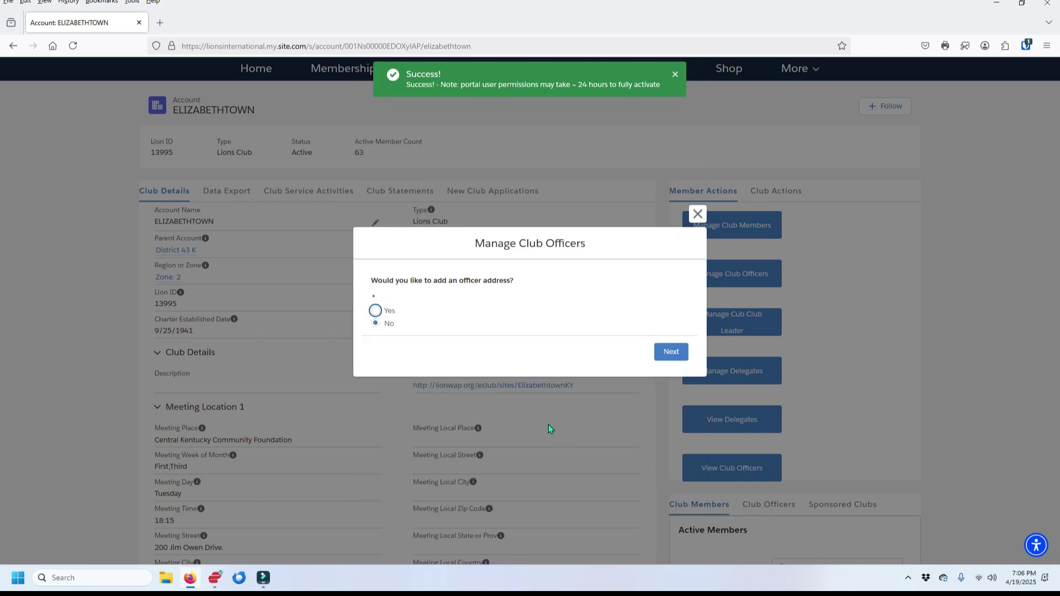
Add an officer address for the new secretary, keeping the prefilled home address, and save it
click(377, 313)
click(665, 354)
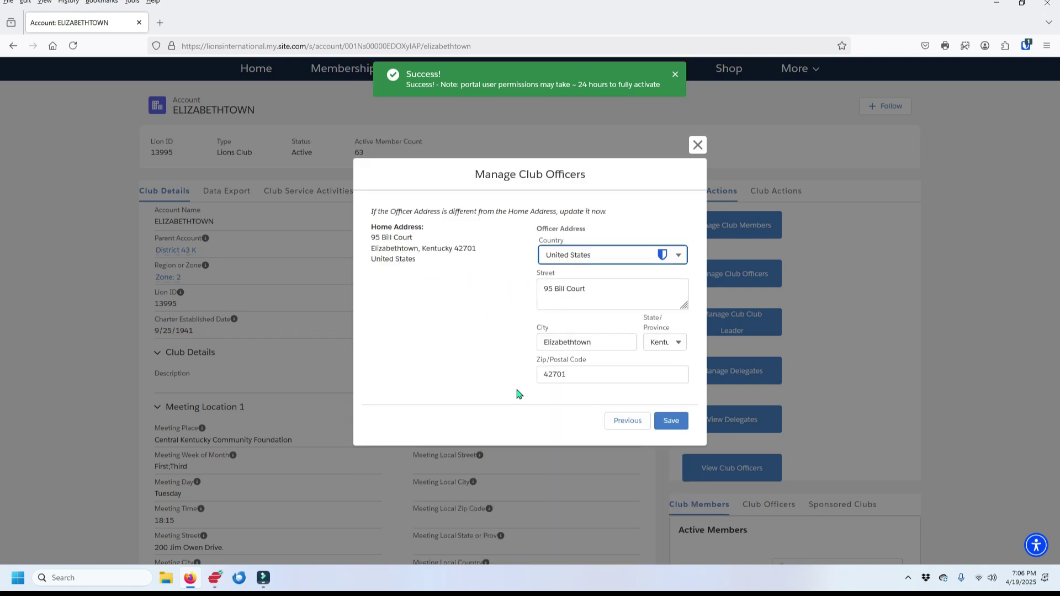
click(672, 422)
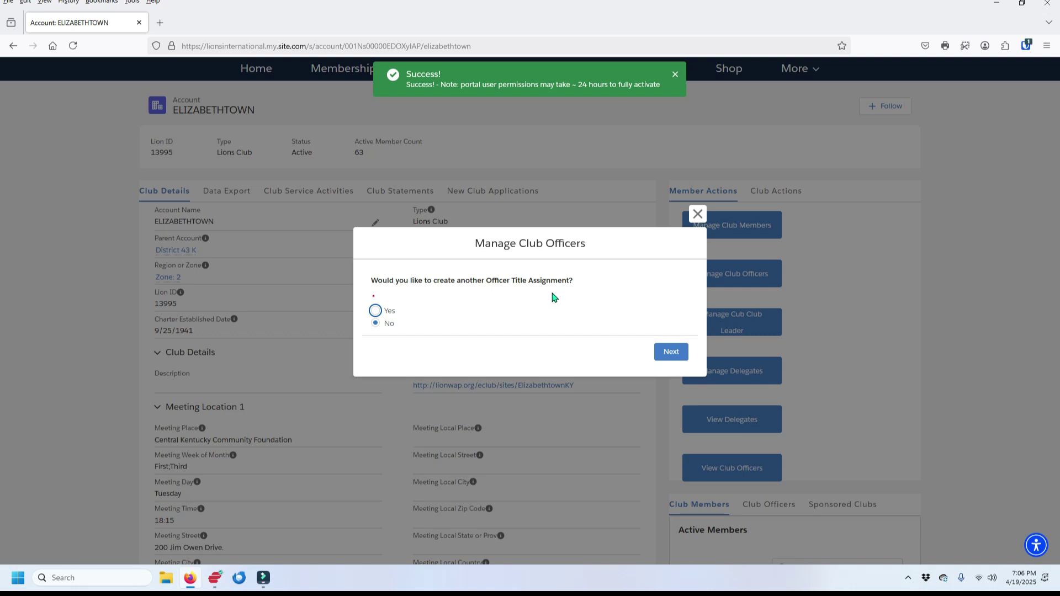
Create another officer title assignment beginning in the Upcoming Lion Year, with officer type Officer and title type Official
click(376, 311)
click(666, 355)
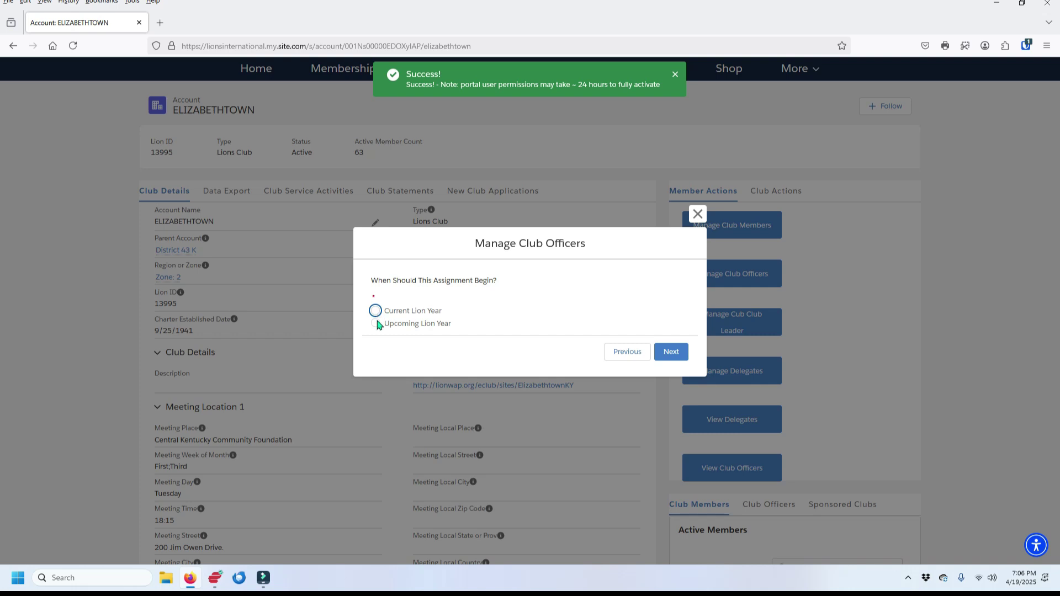
click(376, 323)
click(672, 353)
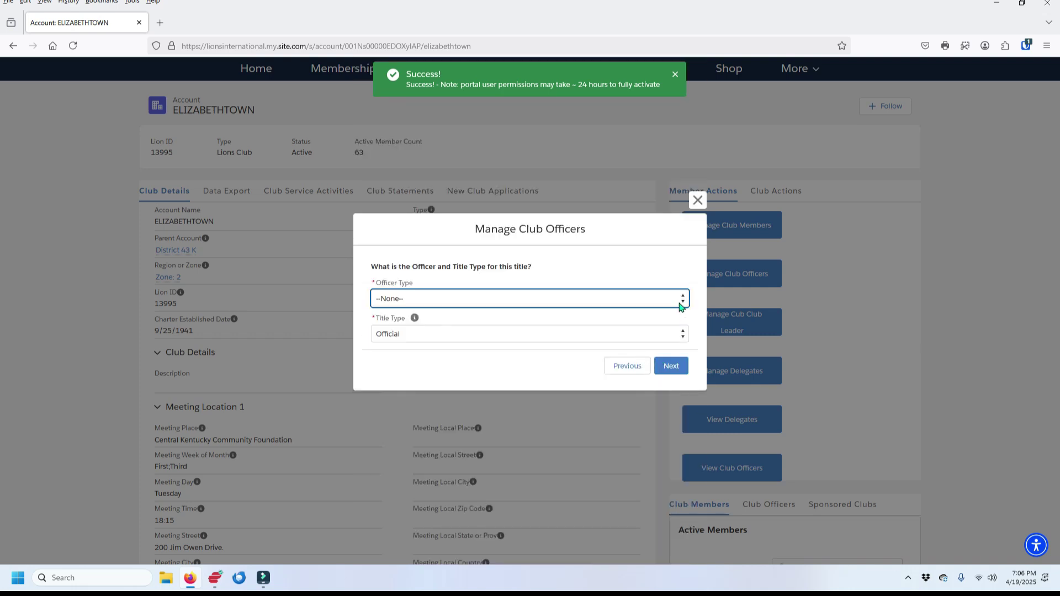
click(681, 305)
click(441, 330)
click(671, 367)
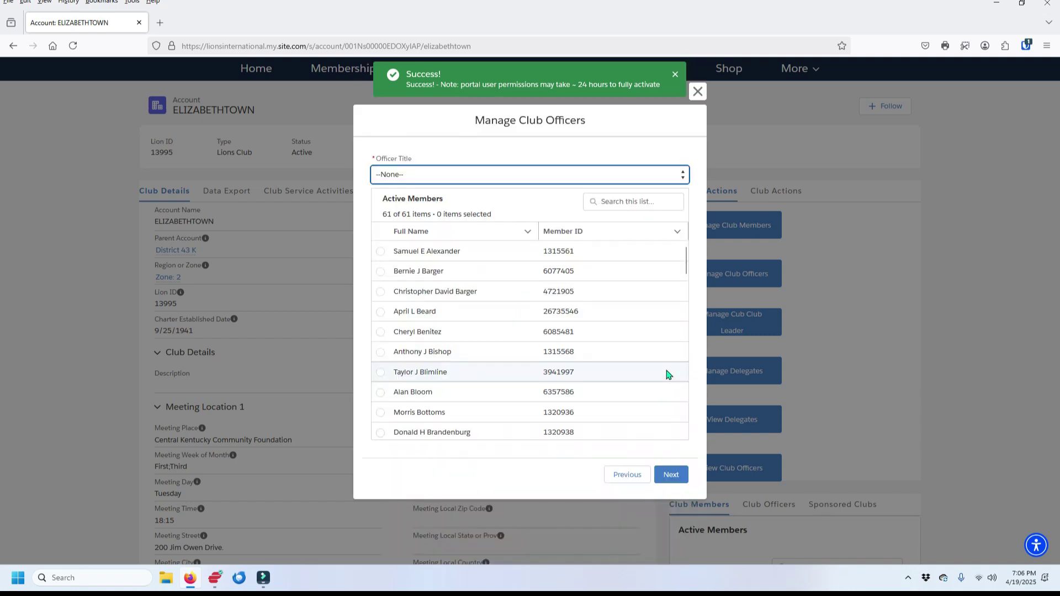
Assign the Club Treasurer title to the chosen active member and complete the officer address question
click(683, 178)
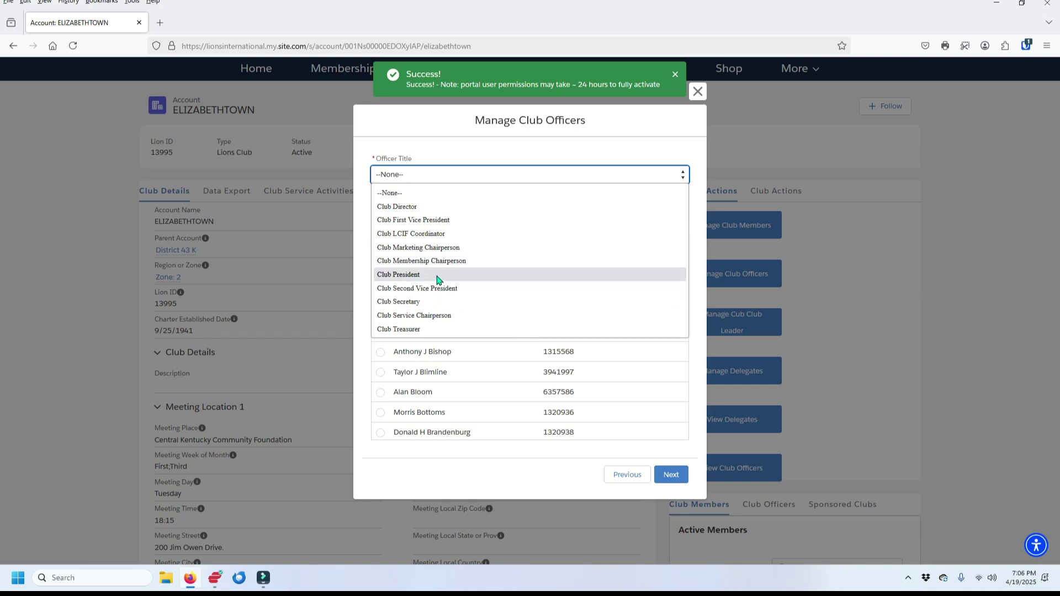
click(414, 331)
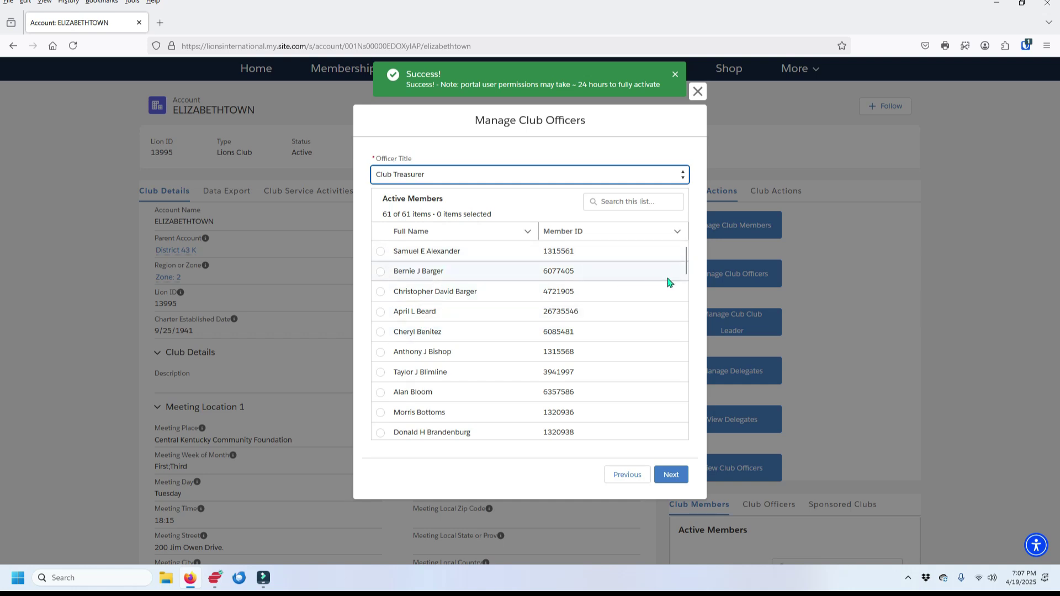
click(382, 354)
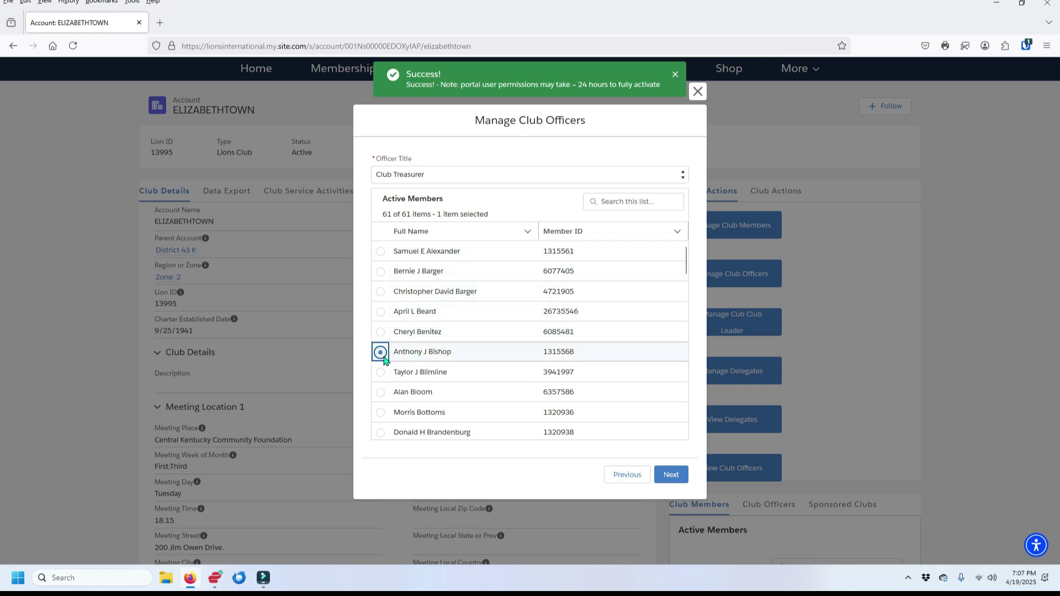
click(675, 479)
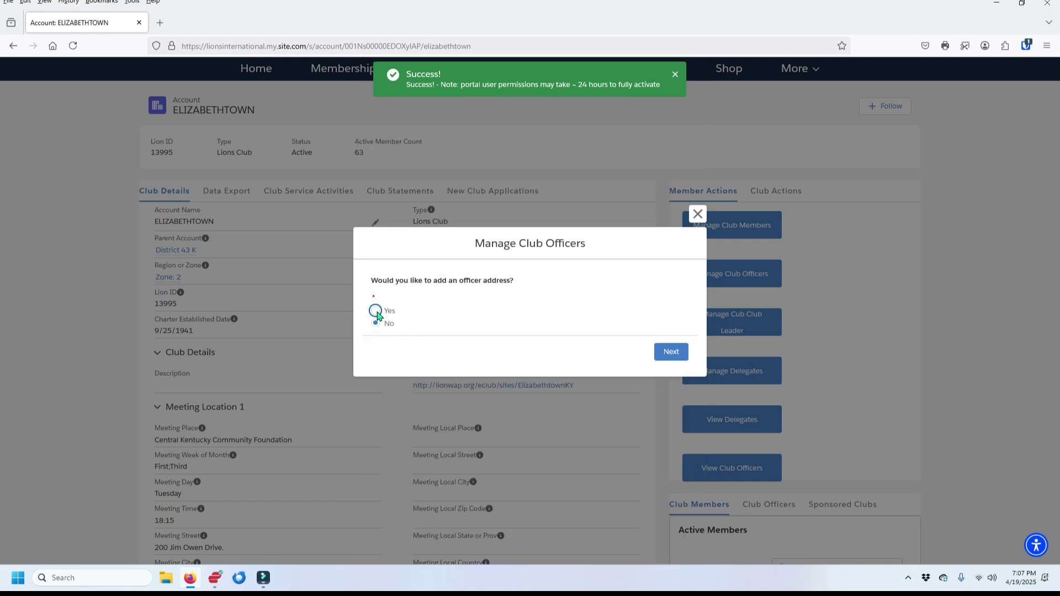
click(671, 354)
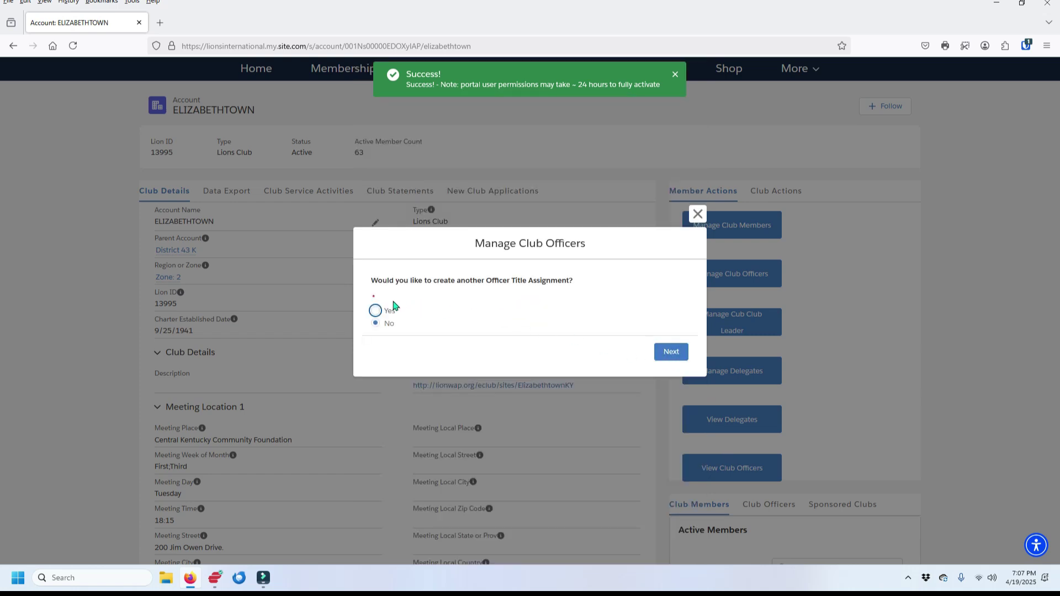
Start another officer title assignment and set it to begin in the Upcoming Lion Year
click(377, 310)
click(675, 355)
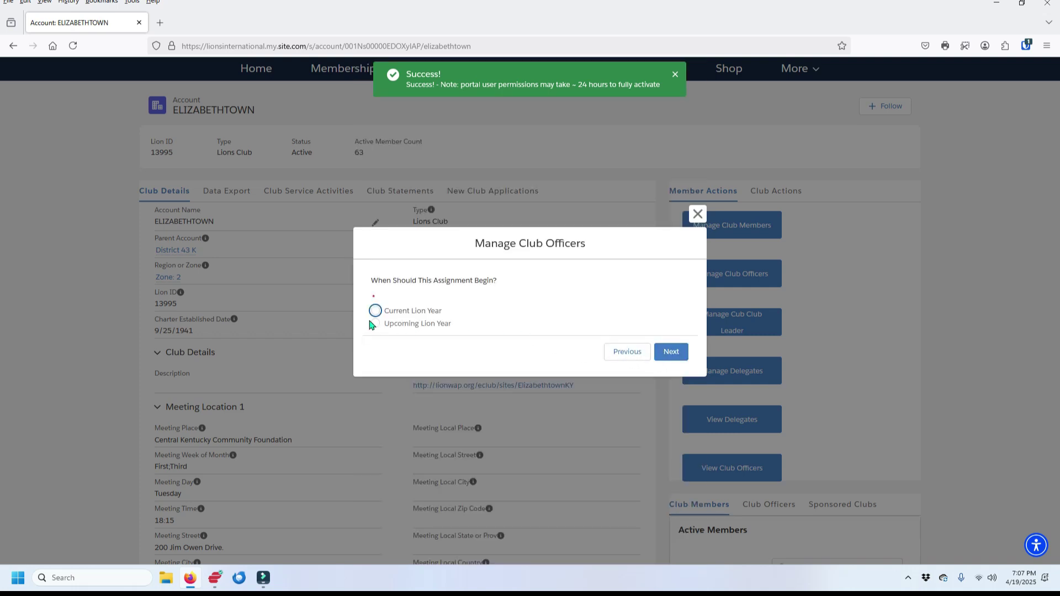
click(376, 324)
click(671, 356)
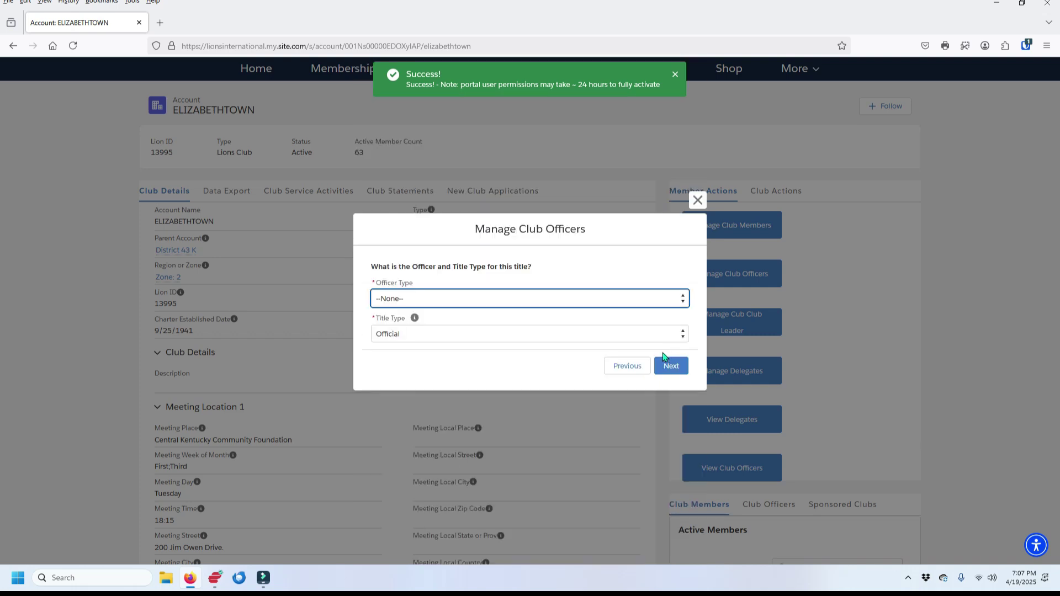
Set the officer type to Officer and the title type to Official, and continue to the member selection
click(683, 306)
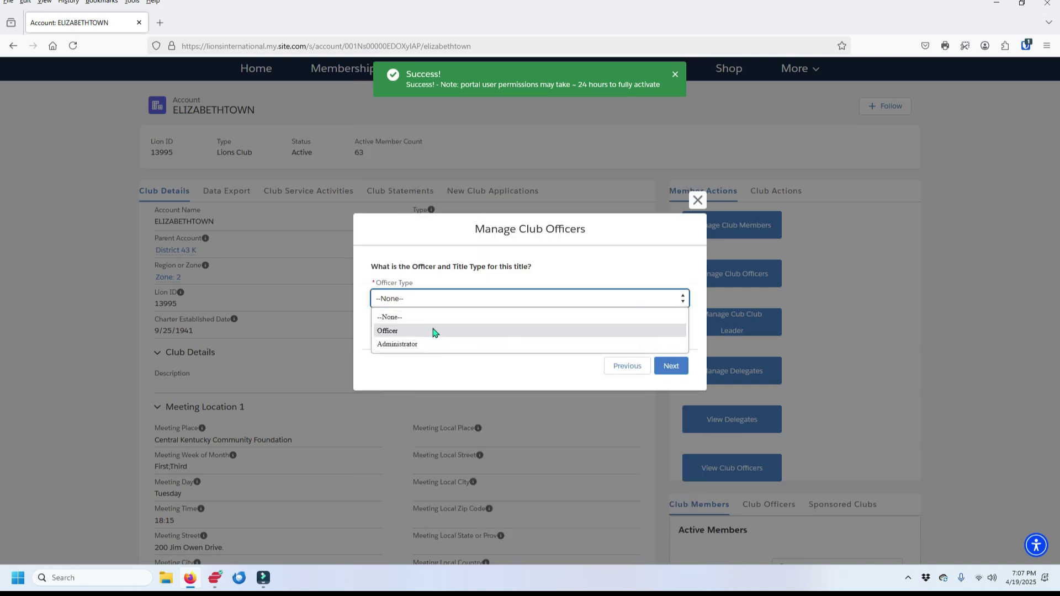
click(415, 330)
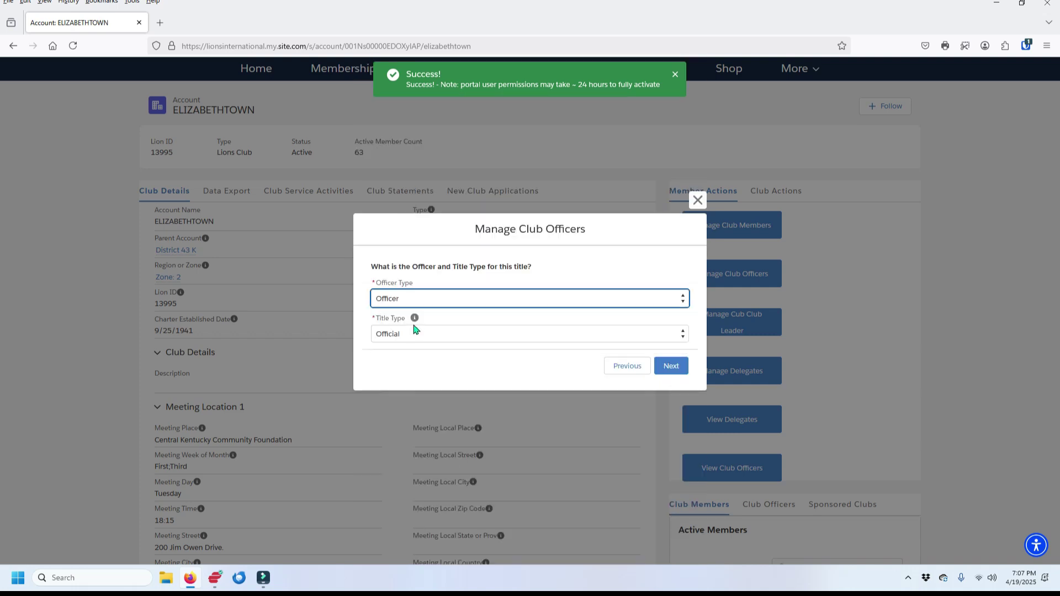
click(683, 335)
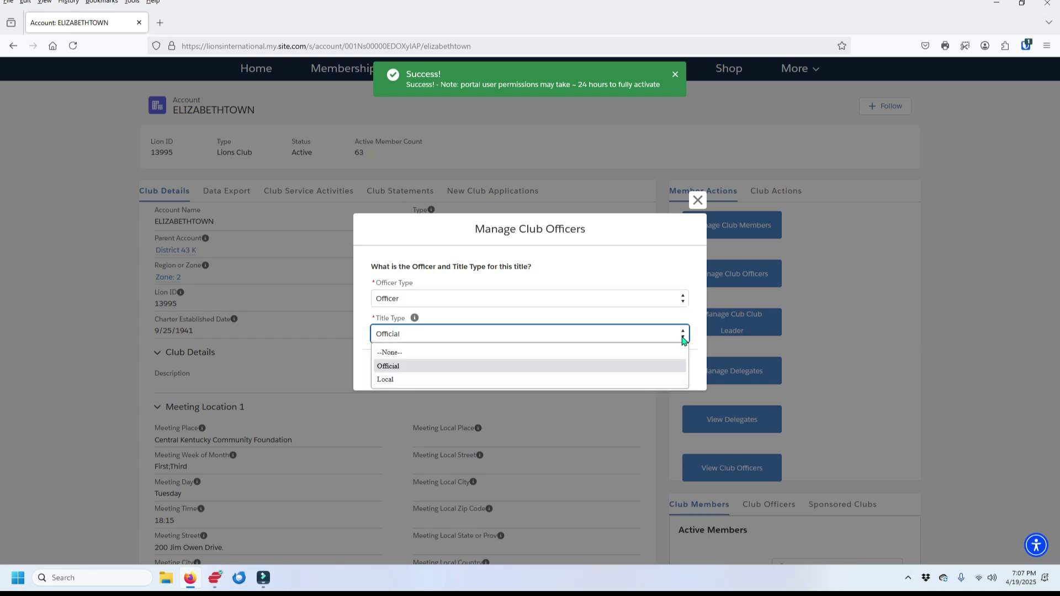
click(561, 367)
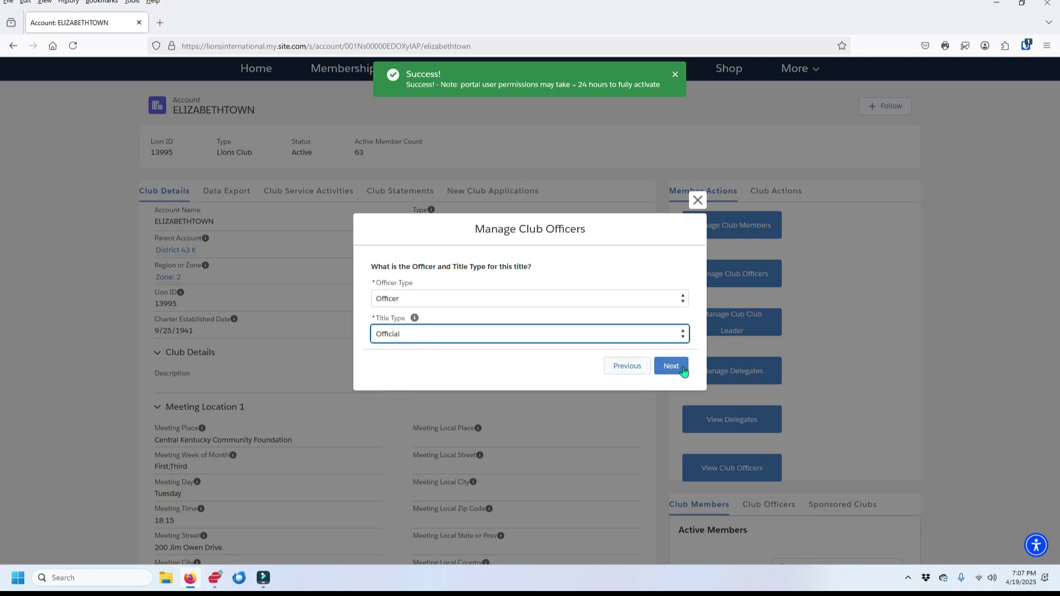
click(671, 367)
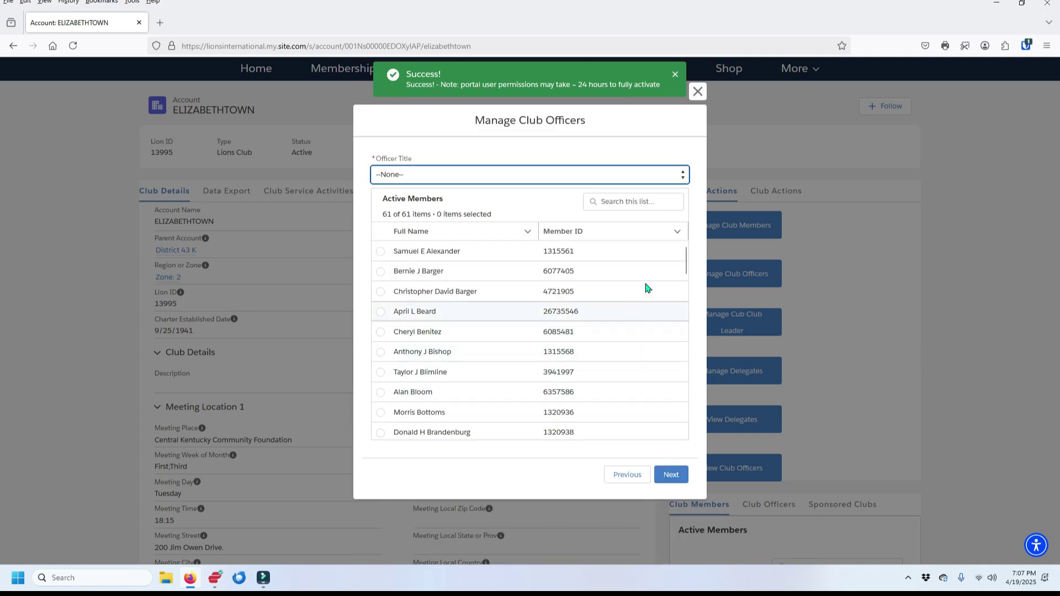
Assign the Club Membership Chairperson title to the chosen active member and save the prefilled home address as the officer address
click(685, 177)
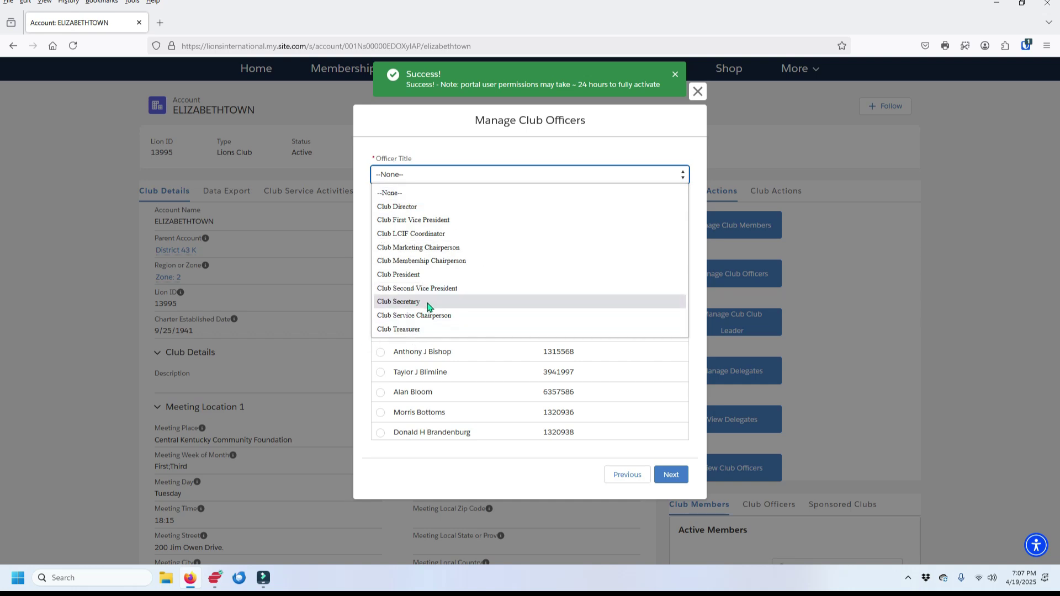
click(441, 262)
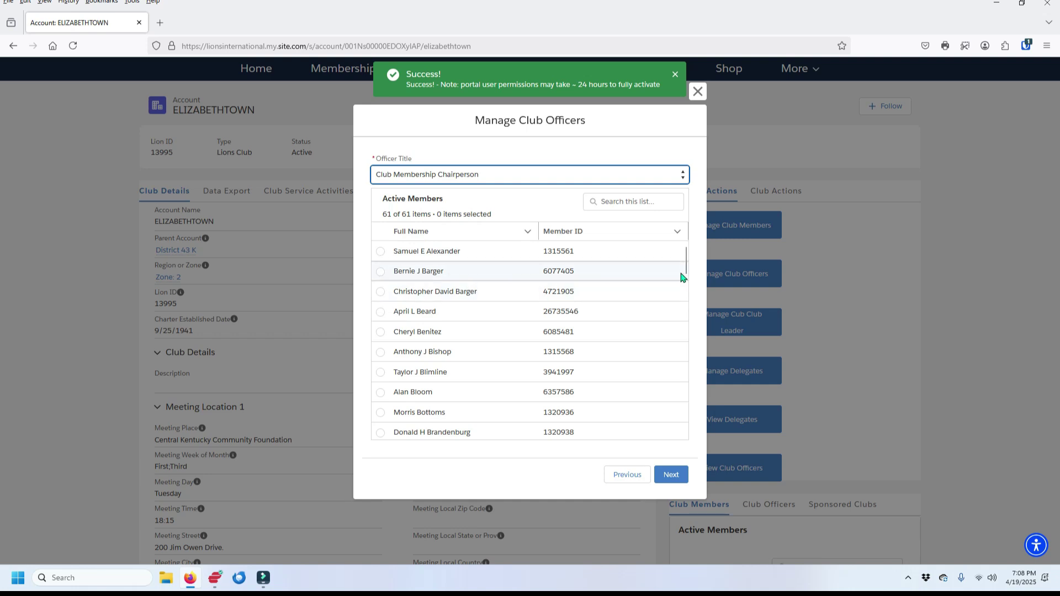
drag(684, 267, 684, 429)
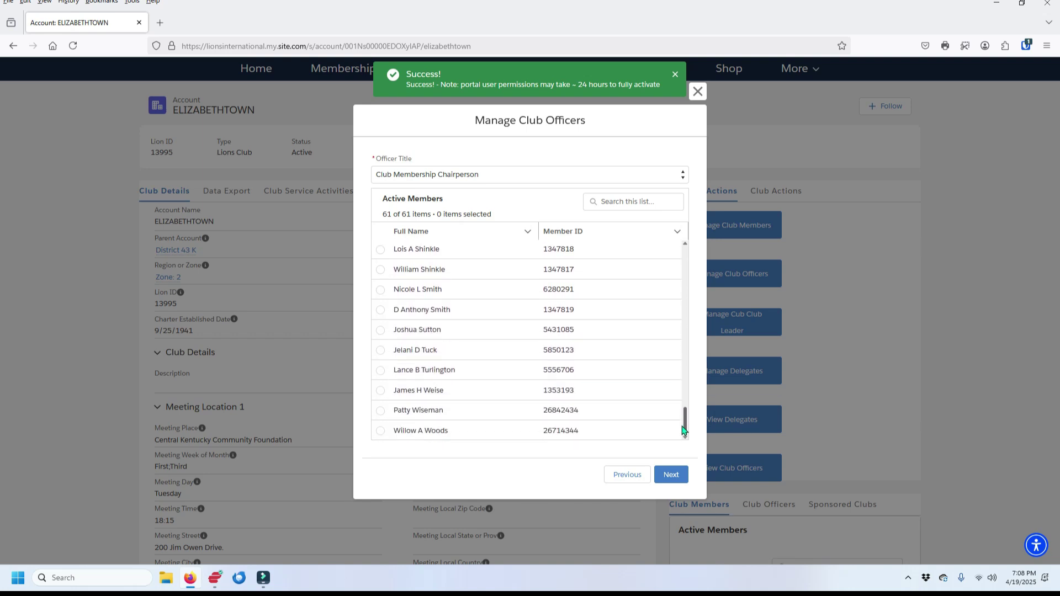
click(380, 391)
click(671, 476)
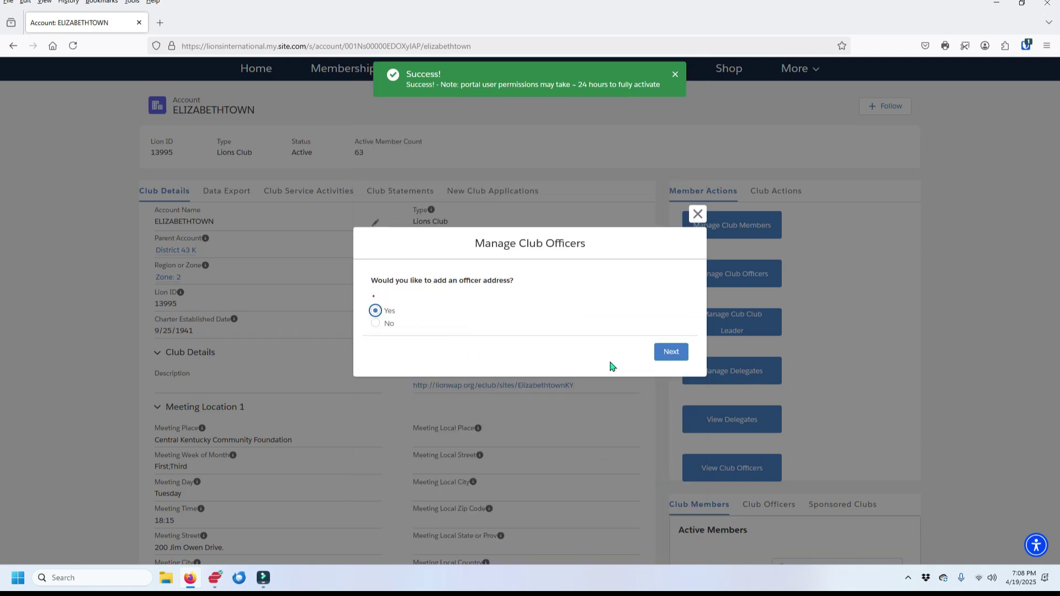
click(677, 357)
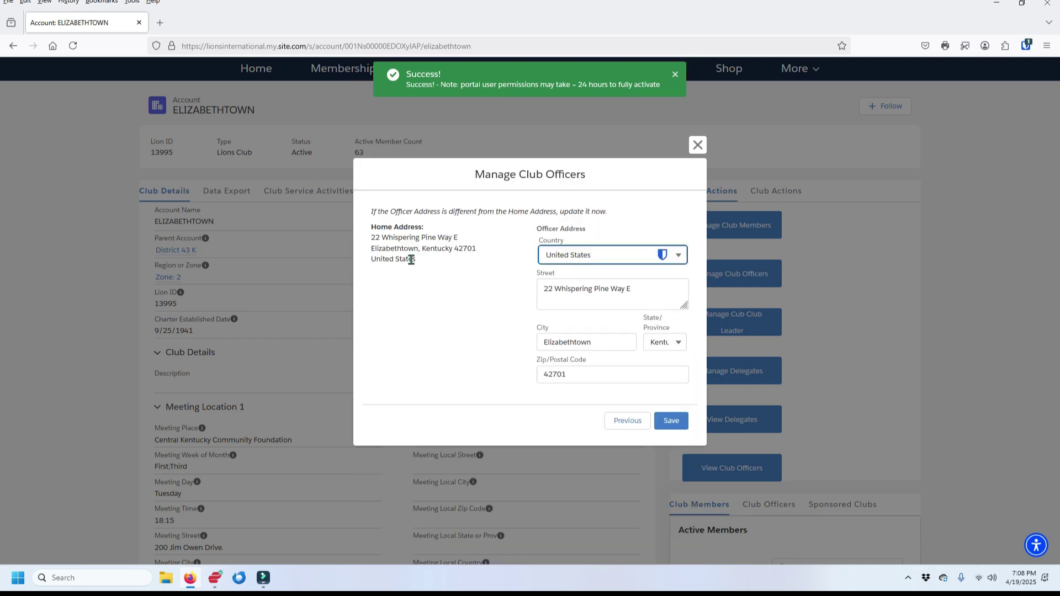
click(681, 423)
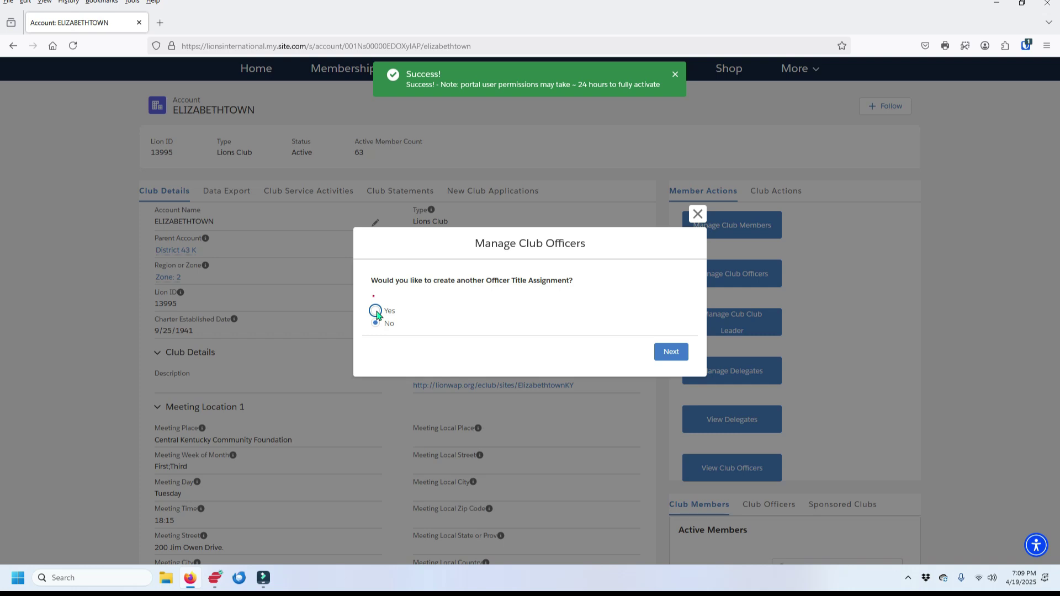
Begin one more officer title assignment for the Upcoming Lion Year, using officer type Officer and title type Official
click(376, 311)
click(678, 356)
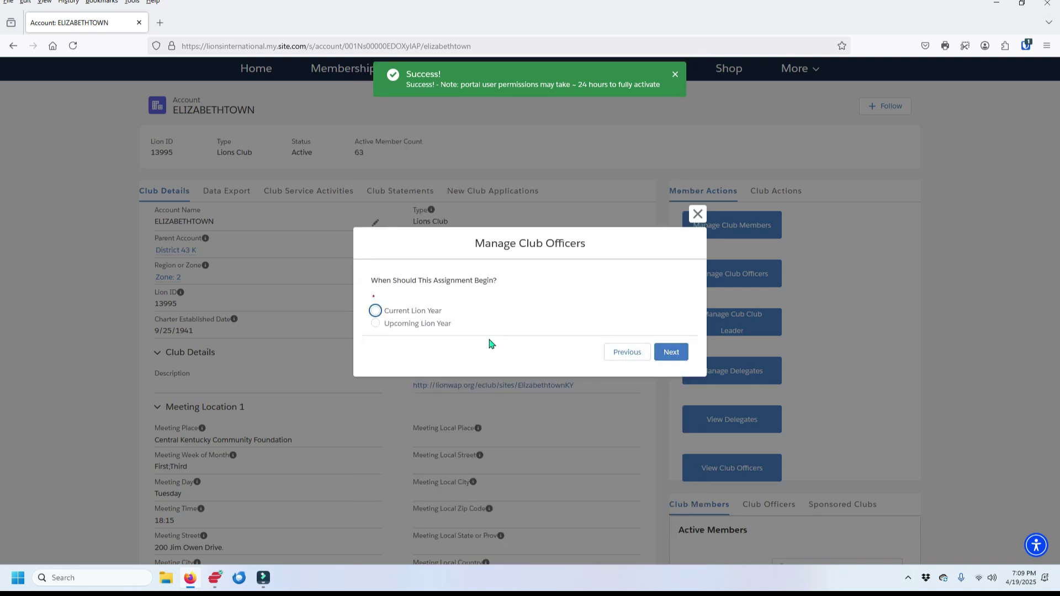
click(375, 324)
click(670, 352)
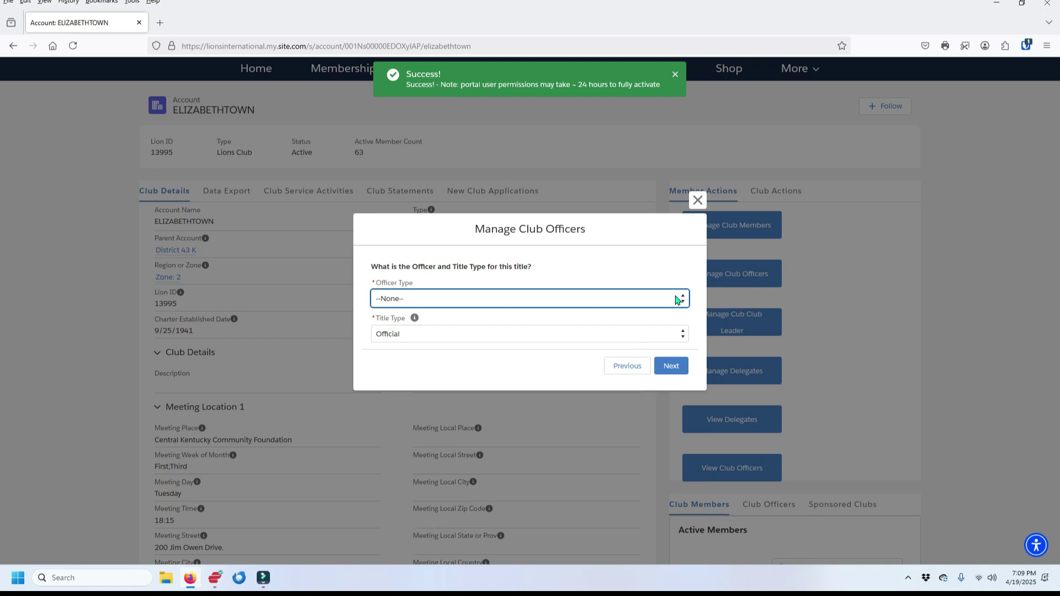
click(682, 301)
click(407, 331)
click(671, 366)
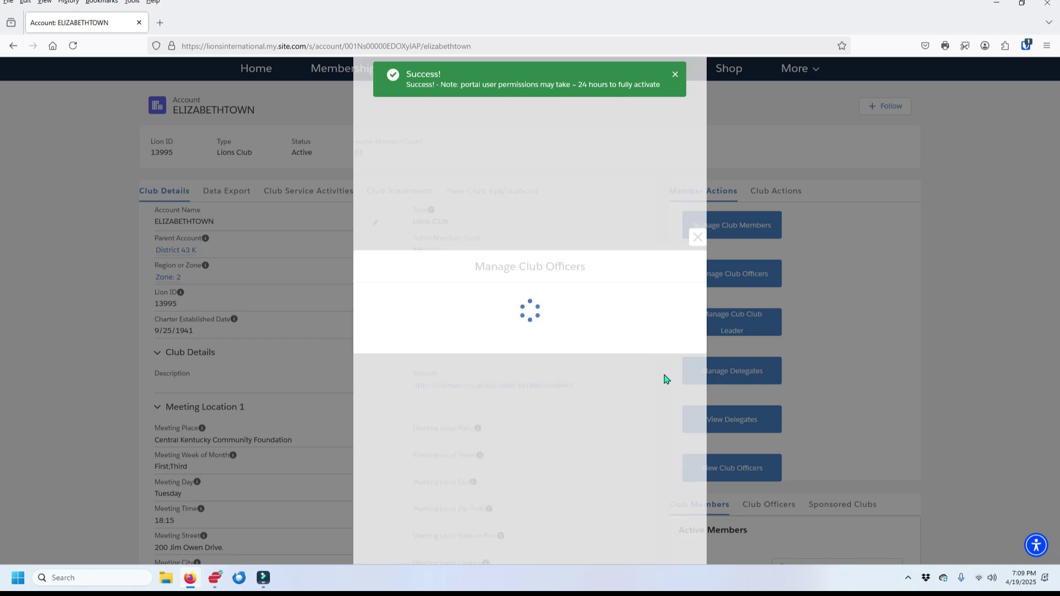
Set the officer title to Club Director and select the active member who takes the first director position
click(683, 176)
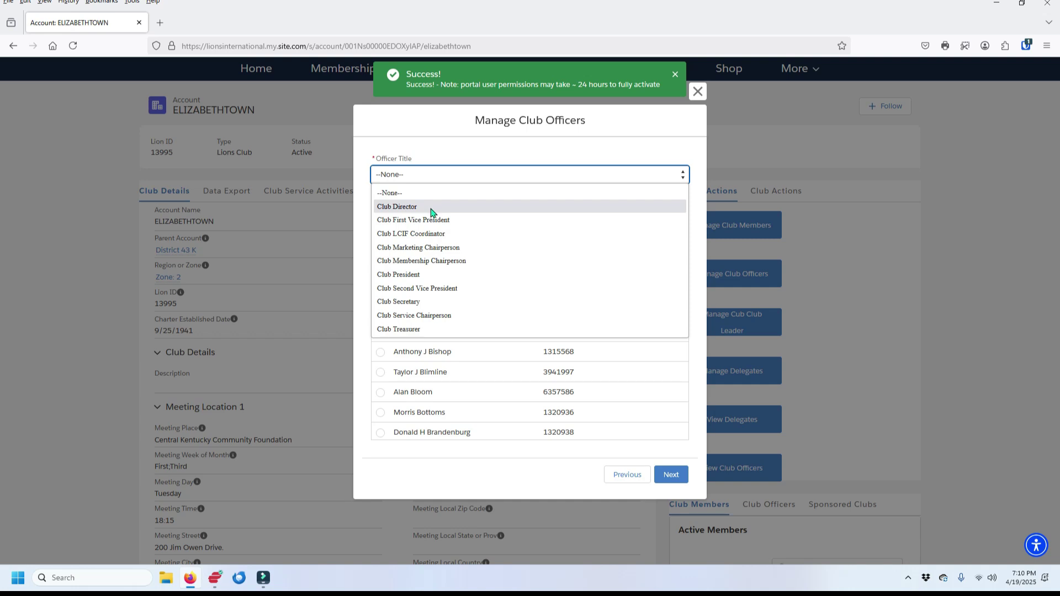
click(469, 212)
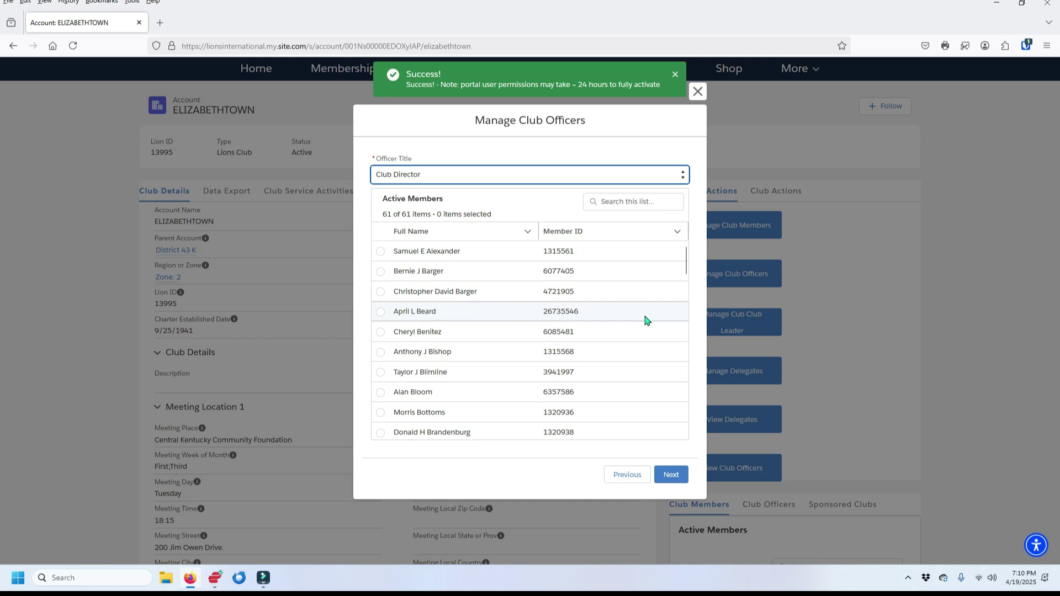
scroll(686, 276, down, 2)
drag(686, 276, 681, 375)
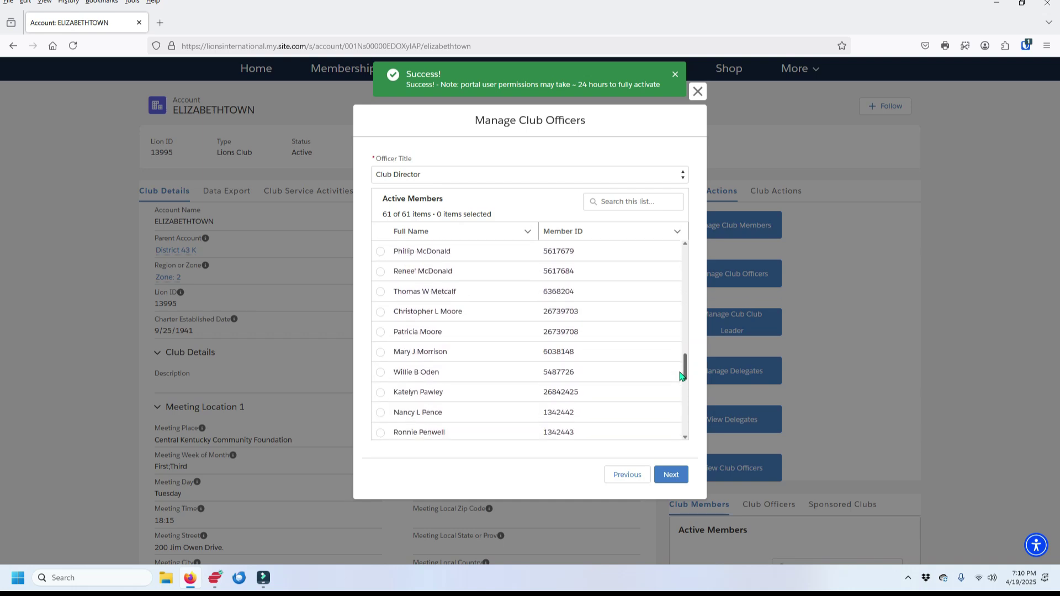
click(380, 292)
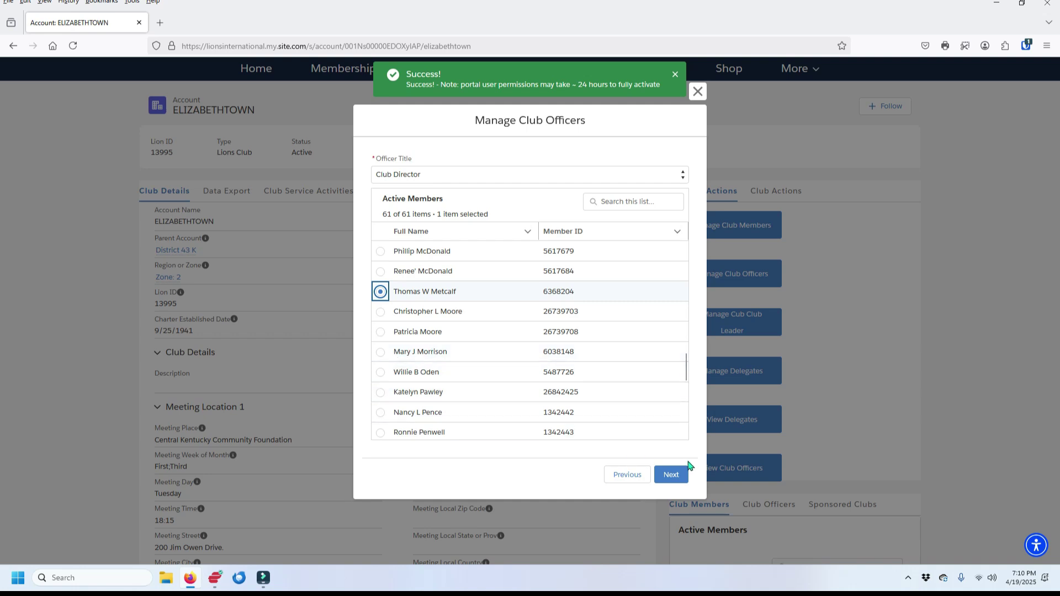
drag(685, 374, 685, 430)
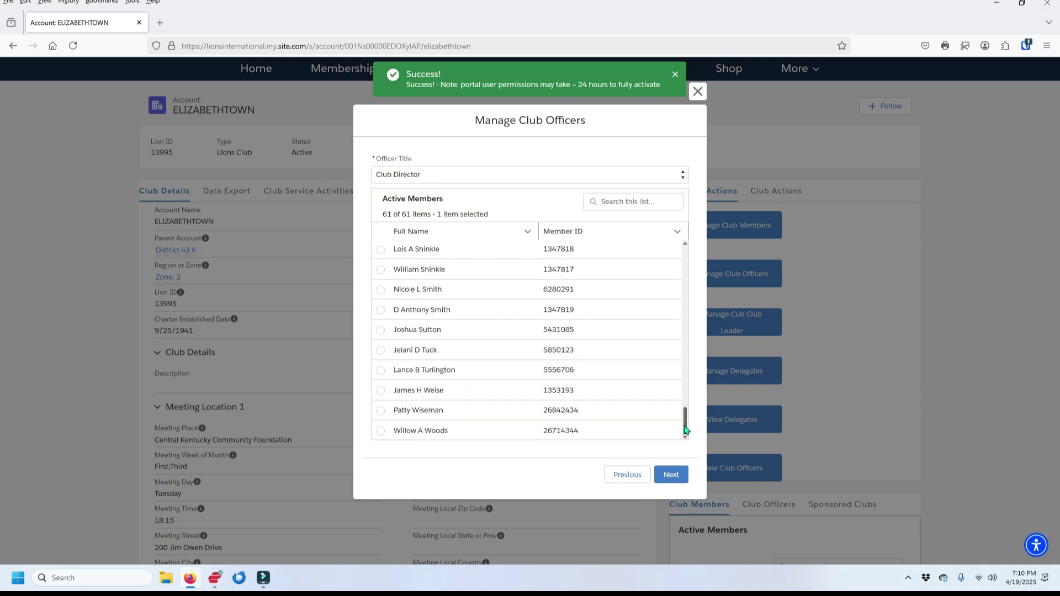
click(380, 411)
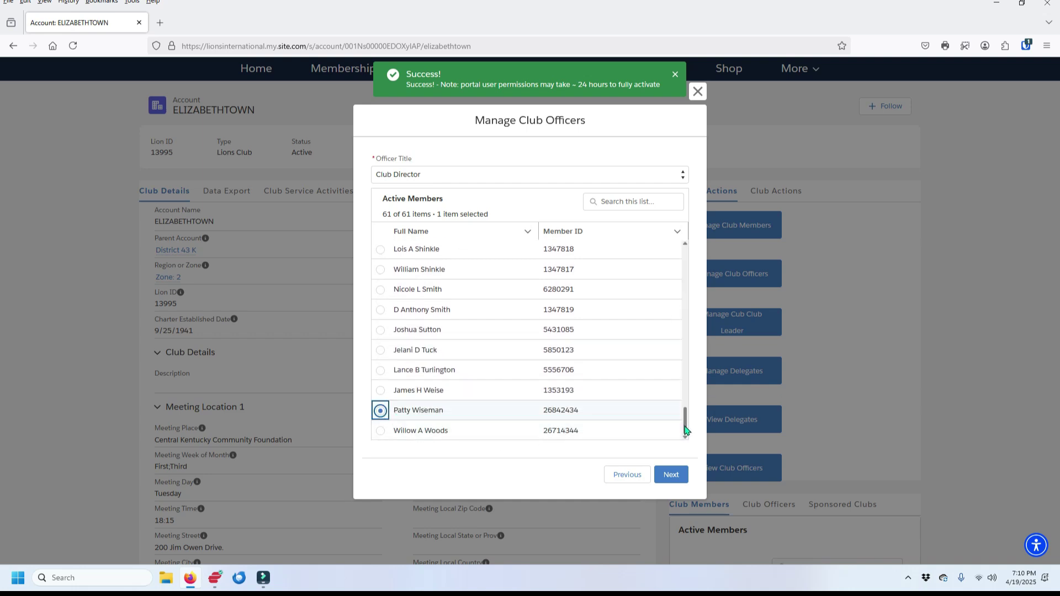
scroll(685, 419, up, 2)
drag(688, 419, 694, 380)
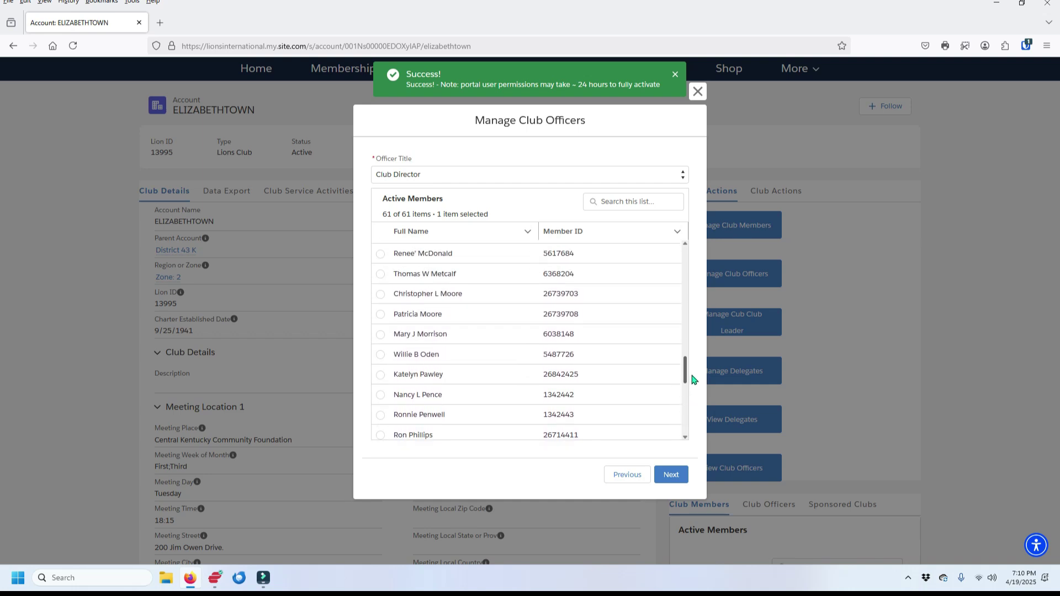
click(381, 270)
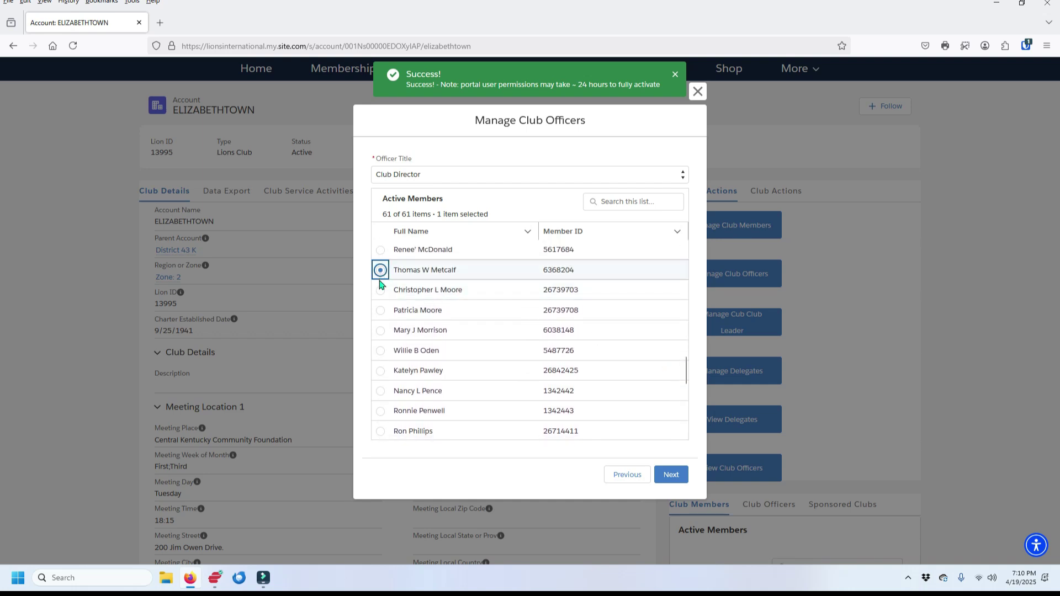
Confirm the selected director and save the prefilled home address as the officer address
click(671, 476)
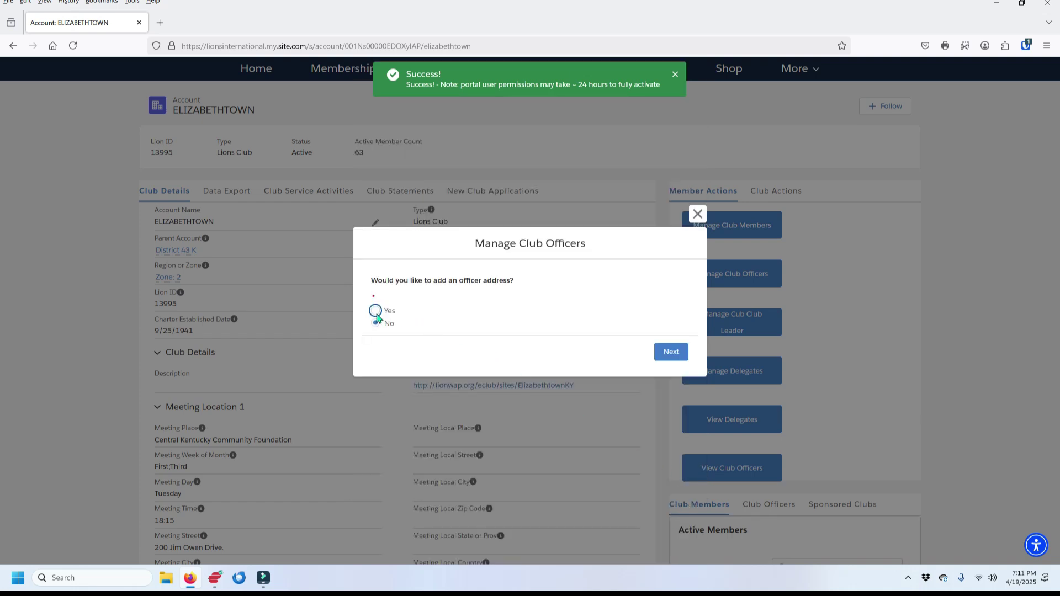
click(375, 311)
click(671, 353)
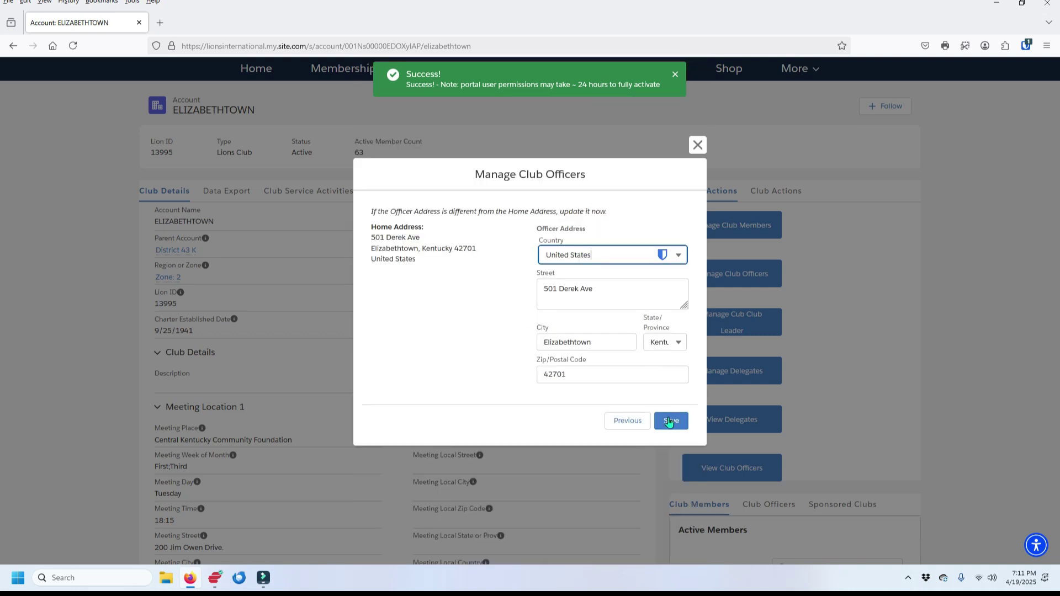
click(671, 421)
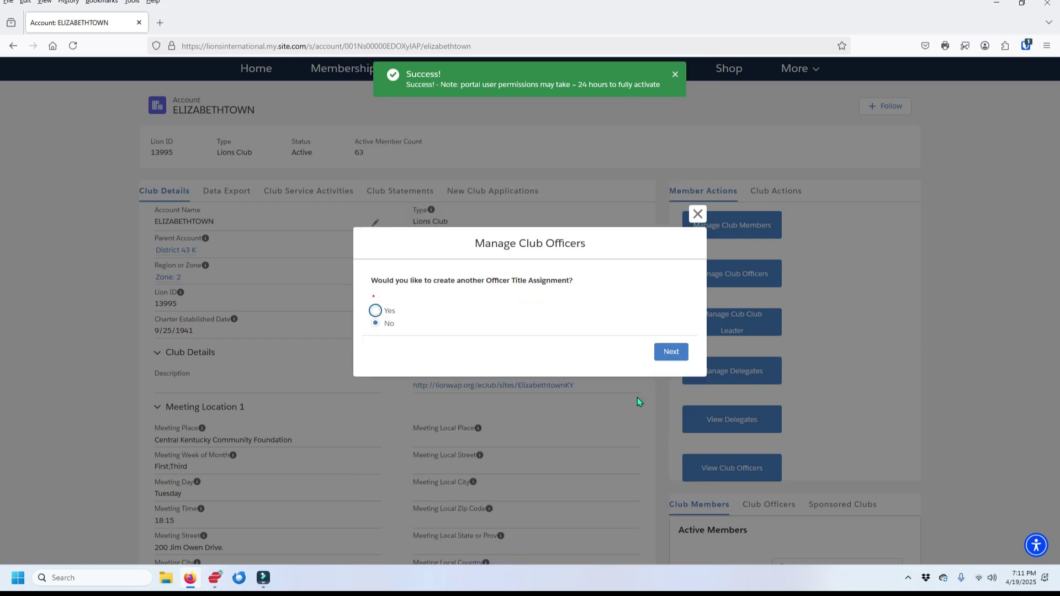
Start another officer title assignment for the Upcoming Lion Year with officer type Officer and title type Official
click(376, 312)
click(675, 354)
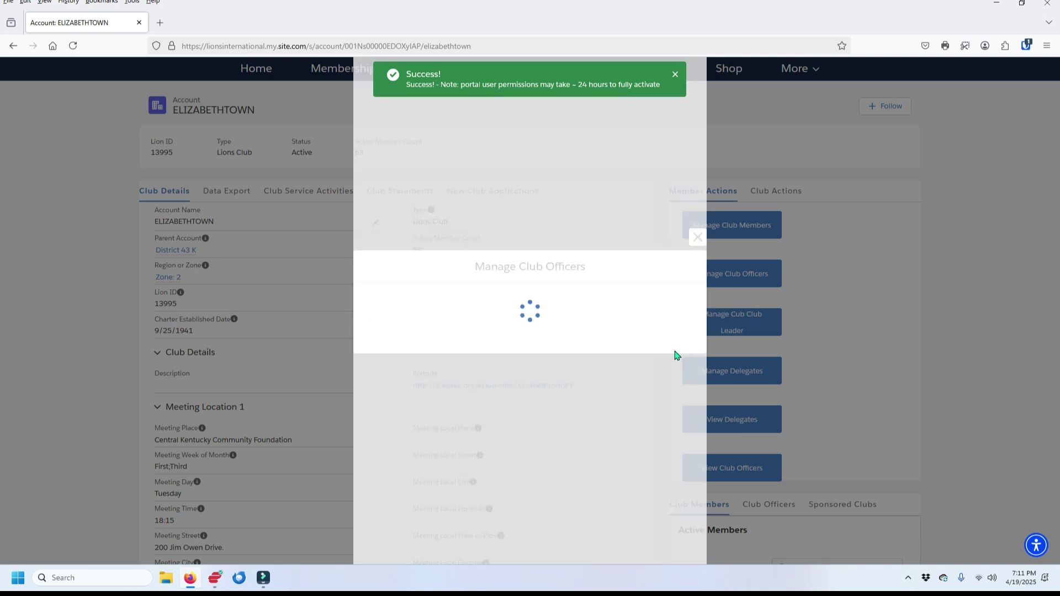
click(376, 324)
click(676, 355)
click(682, 303)
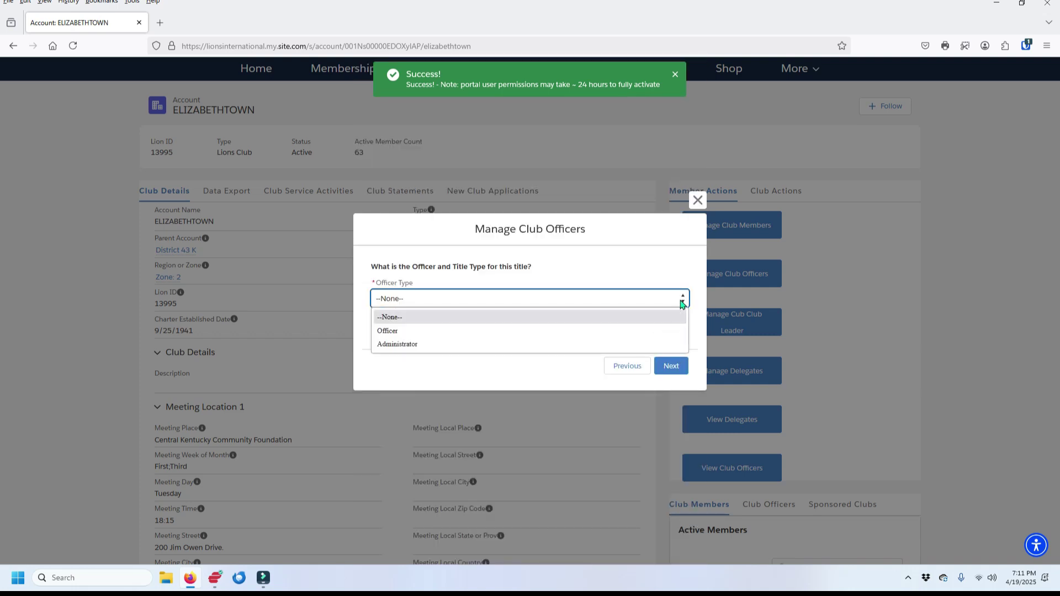
click(433, 331)
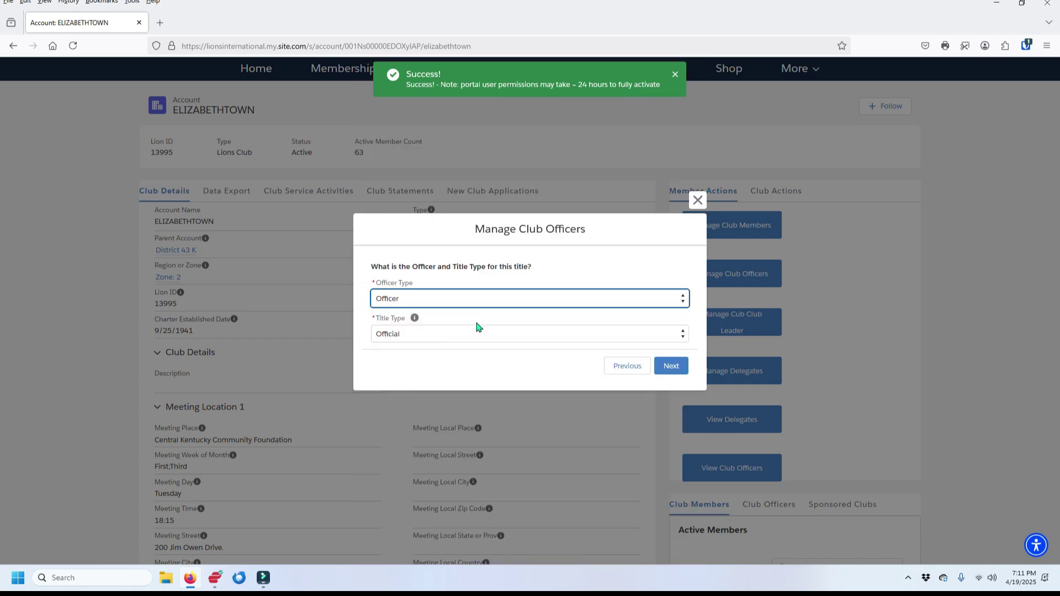
click(669, 367)
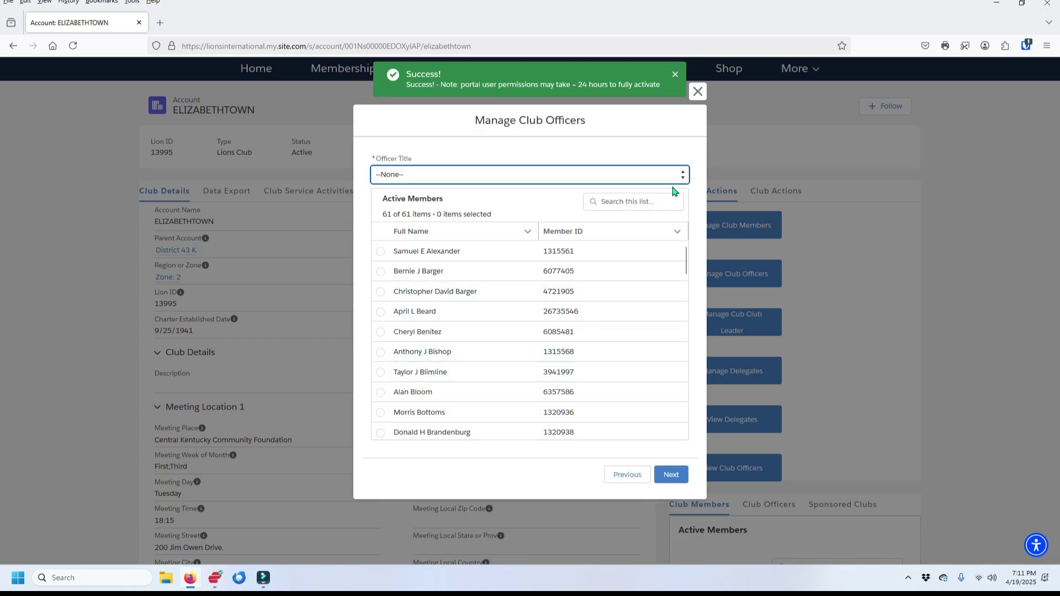
Assign the Club Director title to the second-to-last active member listed and save the prefilled home address as the officer address
click(683, 180)
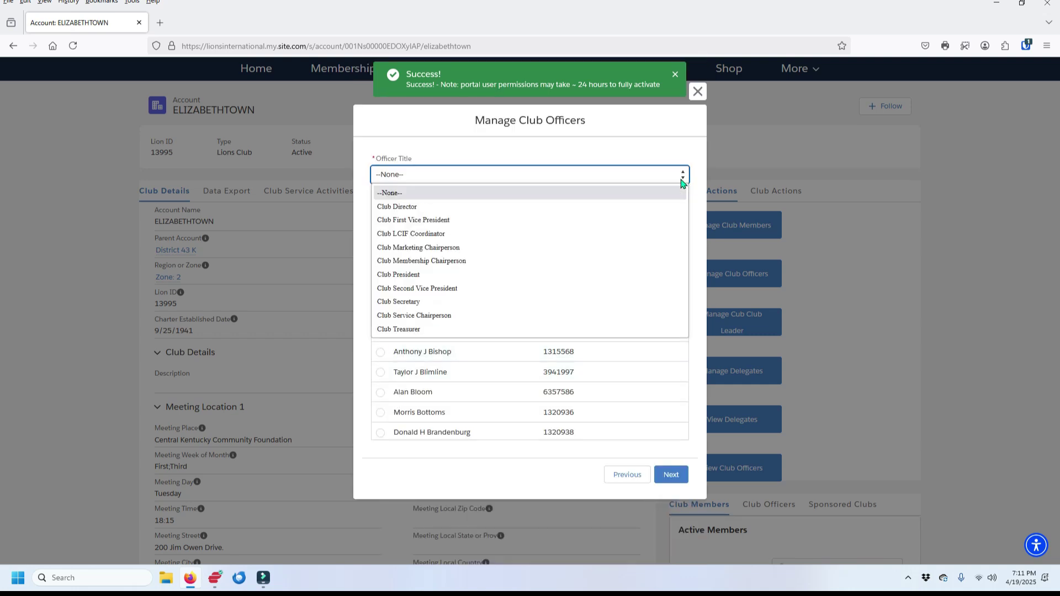
click(431, 207)
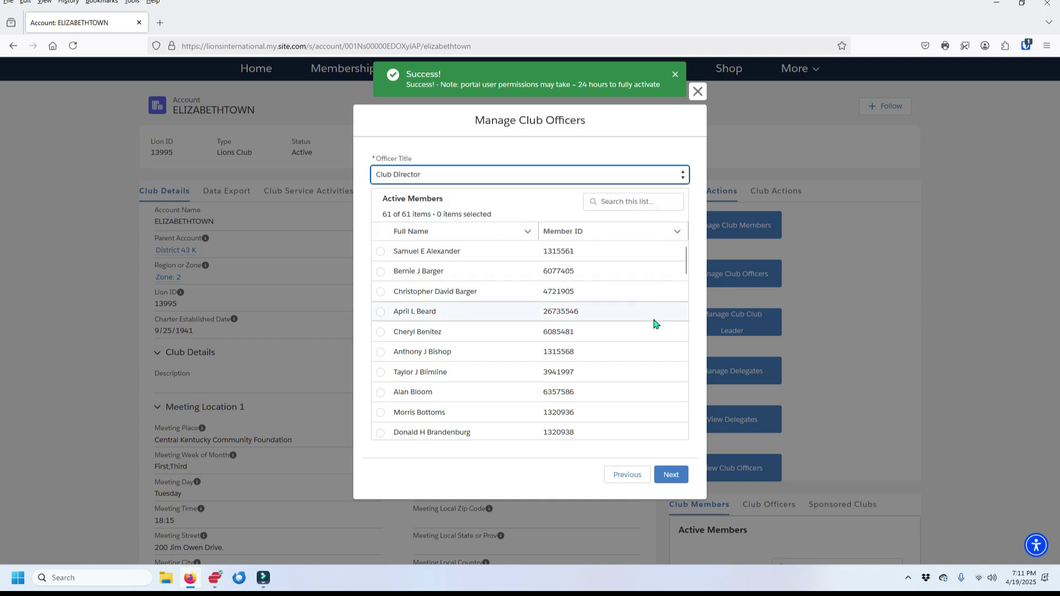
drag(686, 261, 670, 429)
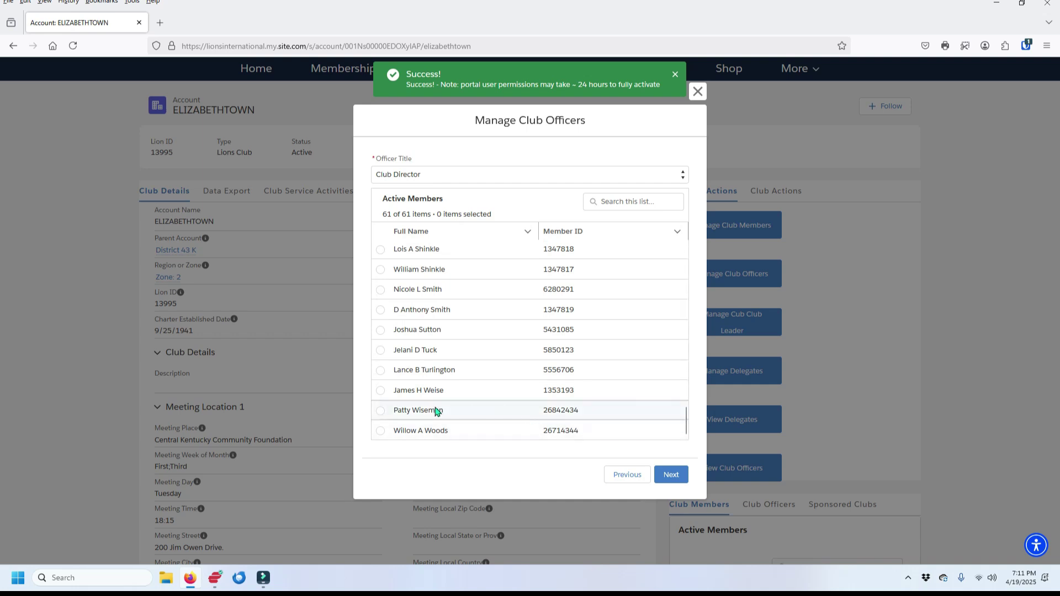
click(381, 411)
click(678, 479)
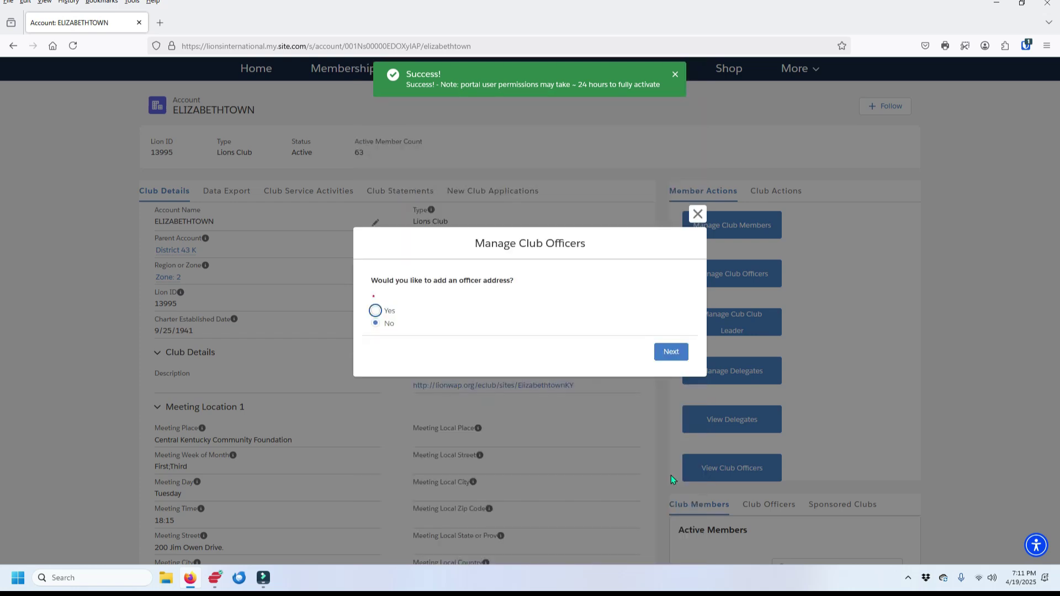
click(375, 311)
click(664, 358)
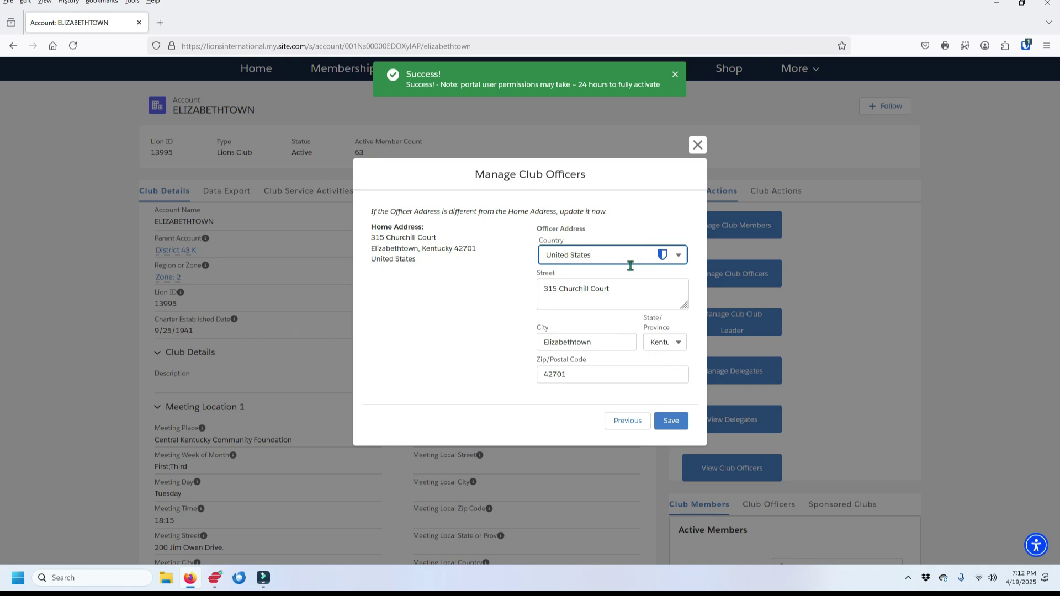
click(671, 422)
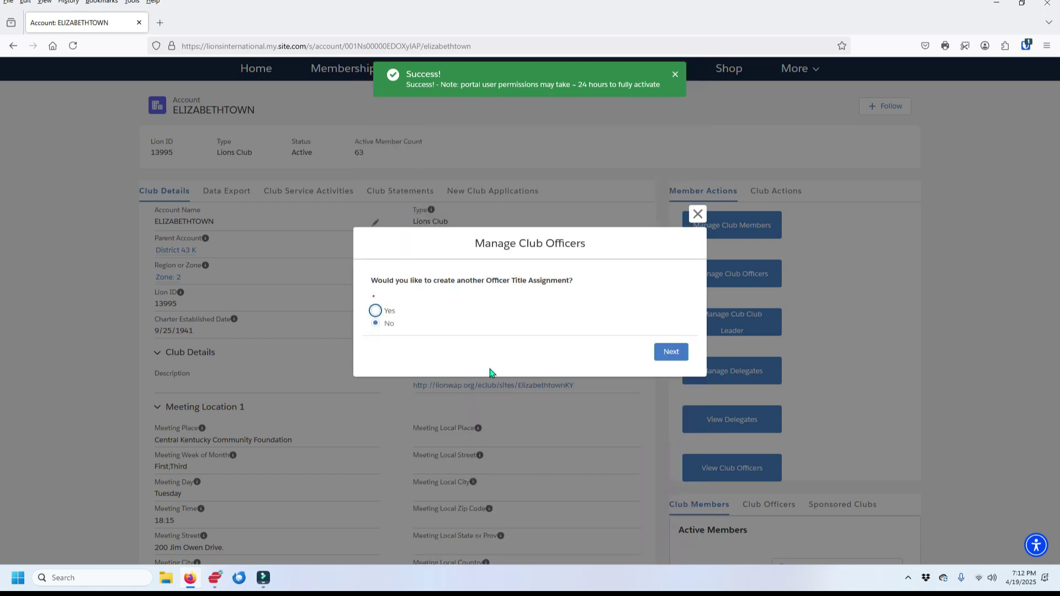
Create a further officer title assignment beginning in the Upcoming Lion Year, using officer type Officer and title type Official
click(376, 312)
click(671, 354)
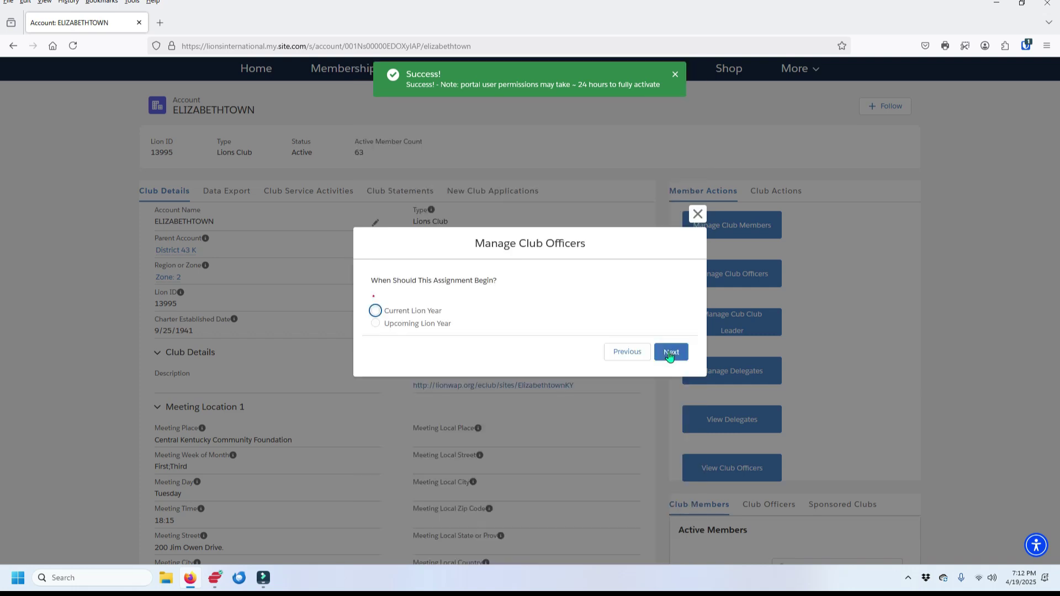
click(375, 325)
click(672, 356)
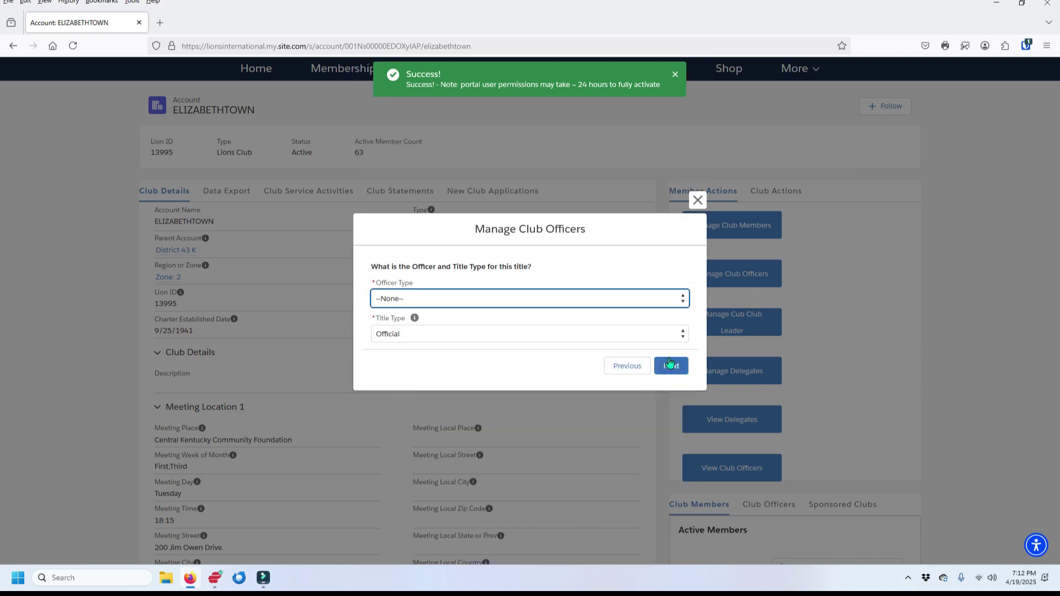
click(683, 302)
click(421, 330)
click(679, 368)
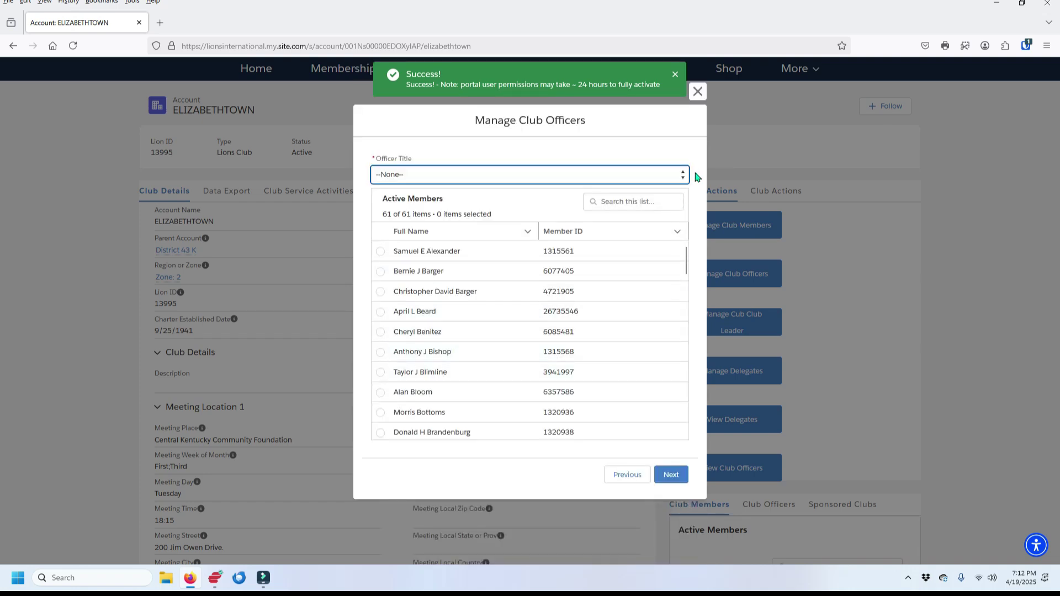
Assign the Club Director title to the tenth active member listed, save the prefilled officer address, and finish without creating another assignment
click(683, 179)
click(397, 207)
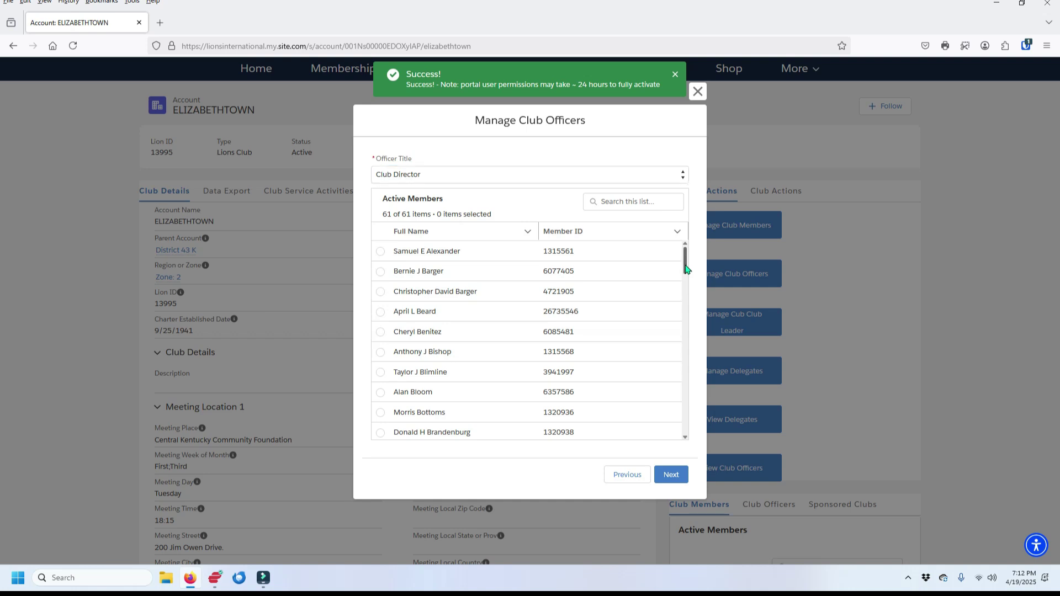
drag(686, 269, 690, 276)
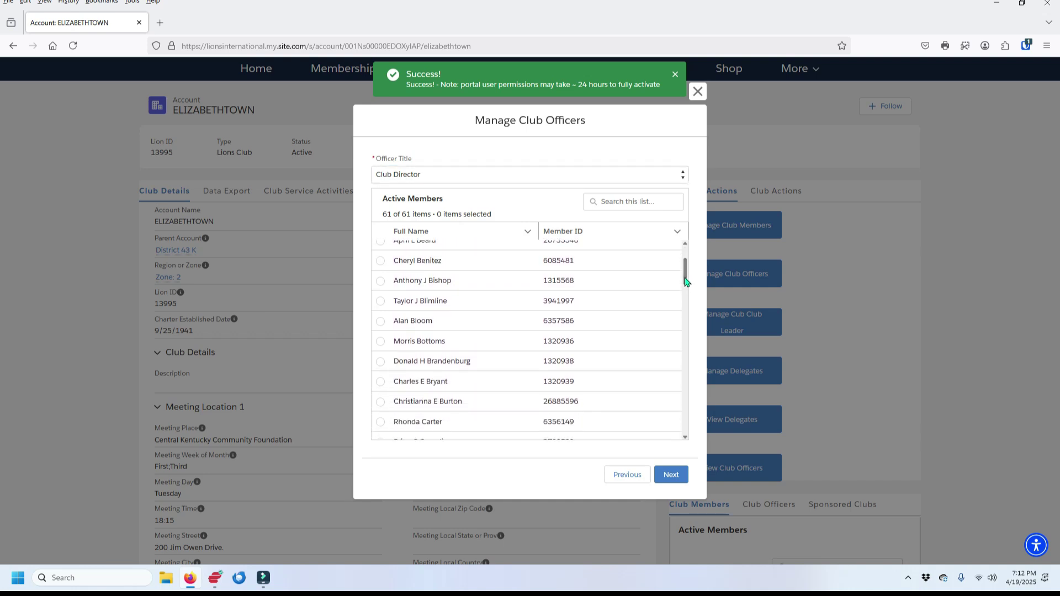
click(380, 363)
click(669, 475)
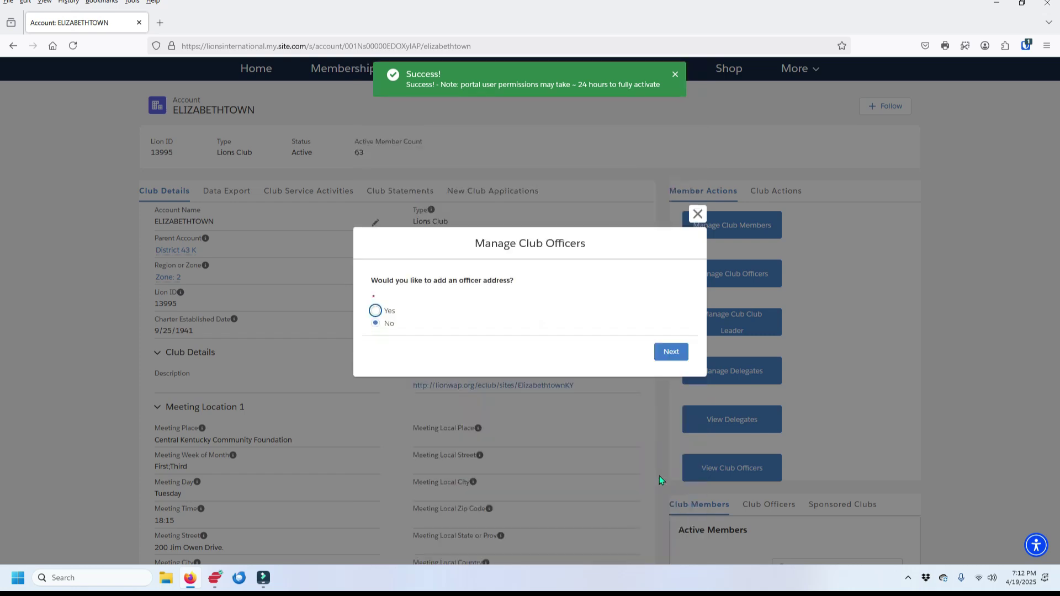
click(376, 312)
click(666, 356)
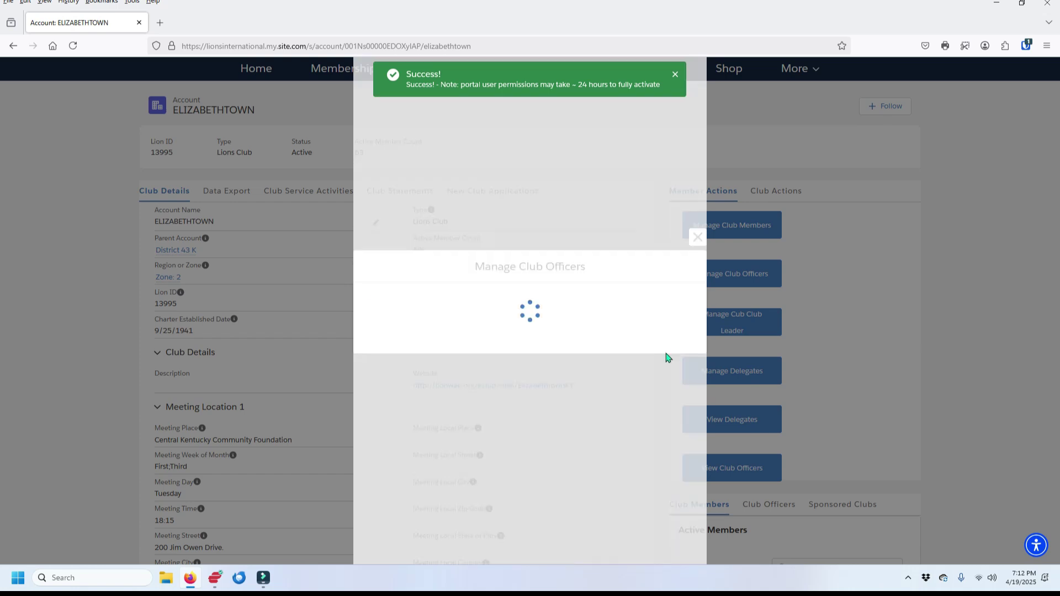
click(672, 422)
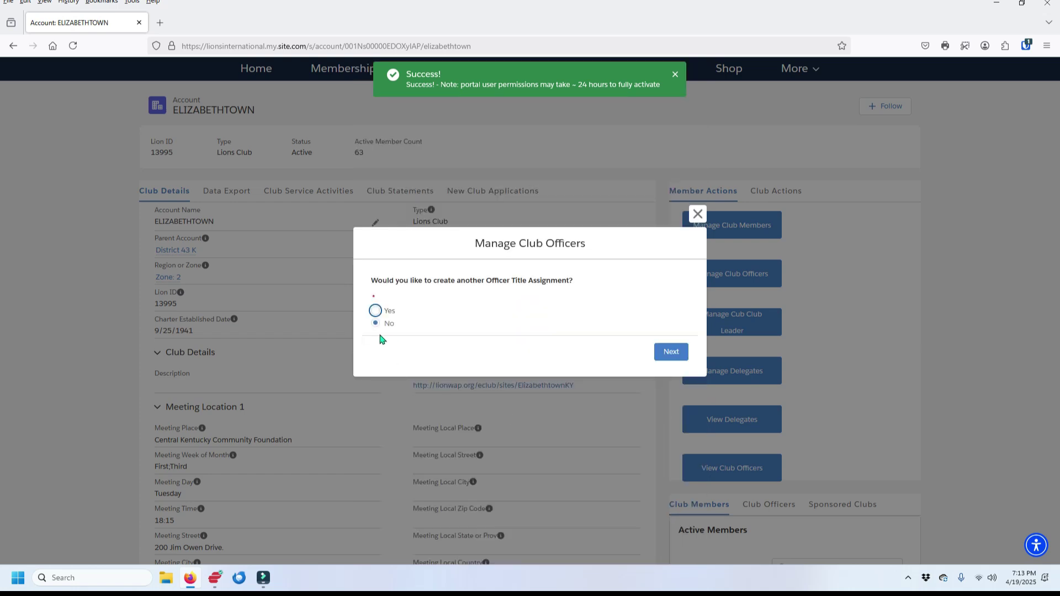
click(670, 356)
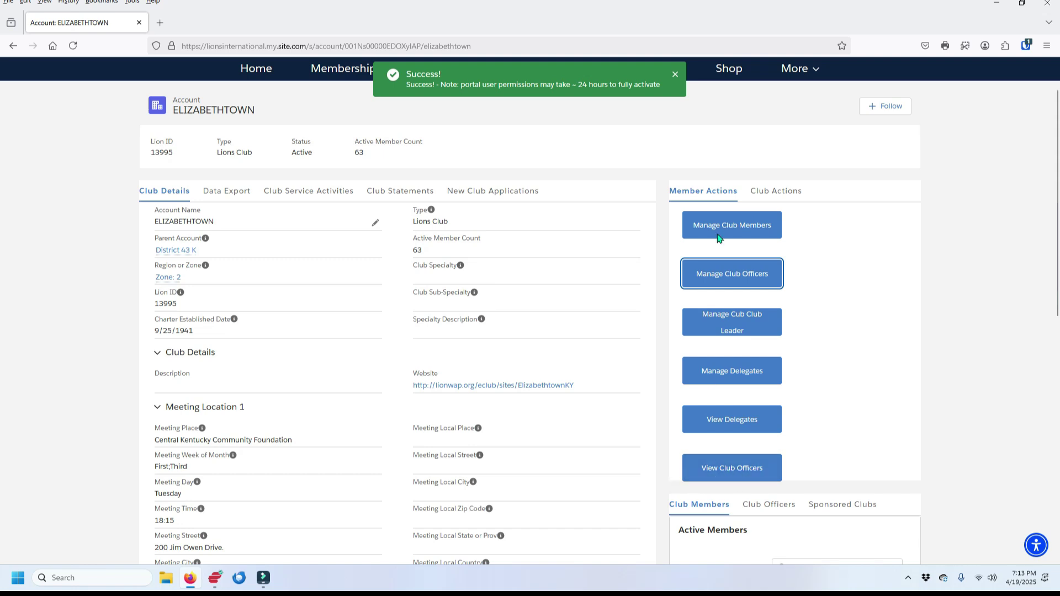
View the club's future officers and look through the full list of members, titles and term dates
click(719, 473)
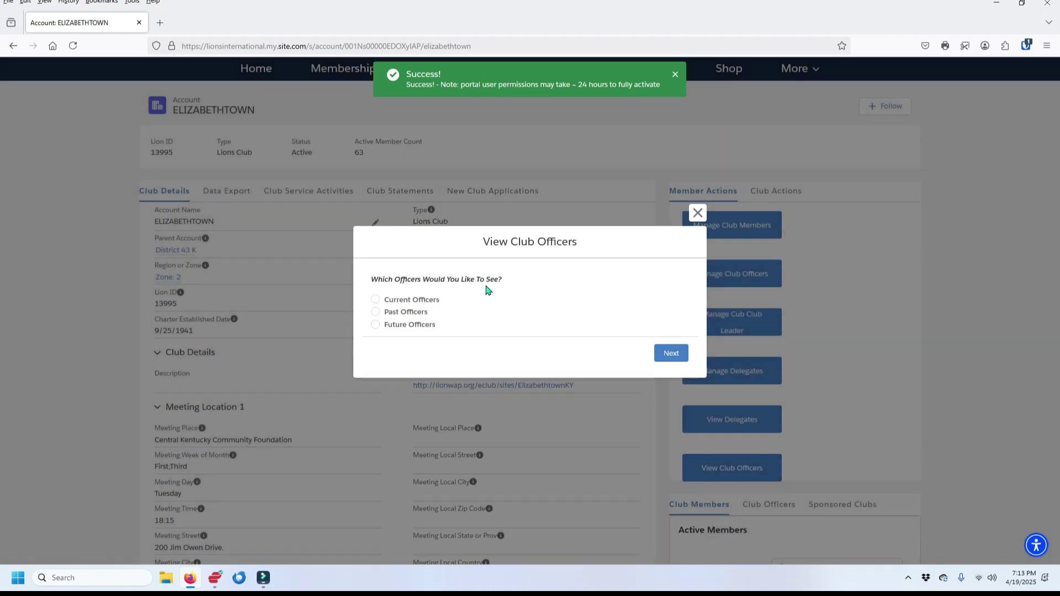
click(375, 324)
click(672, 356)
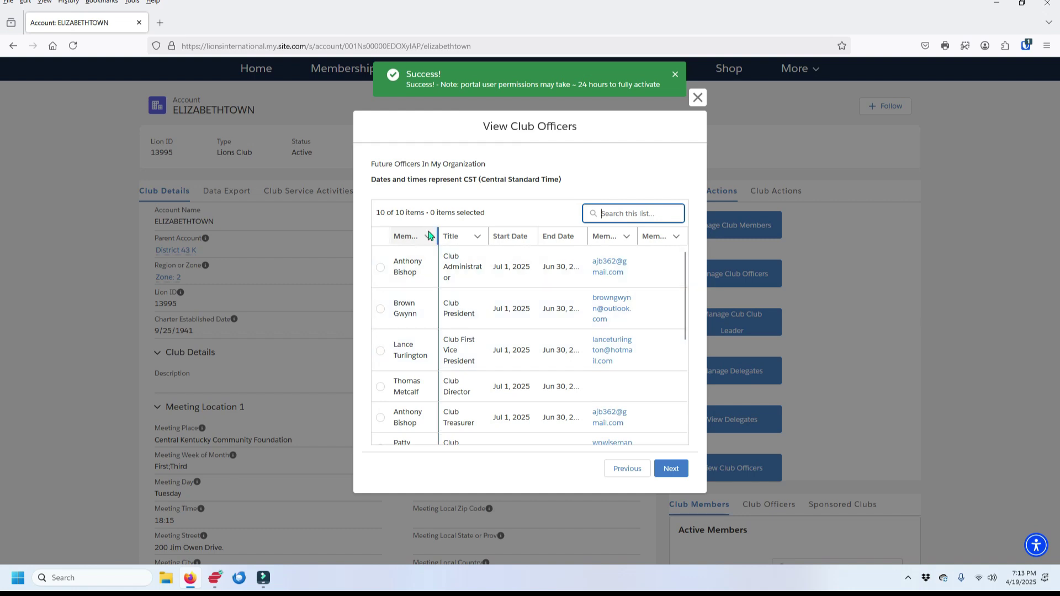
click(684, 277)
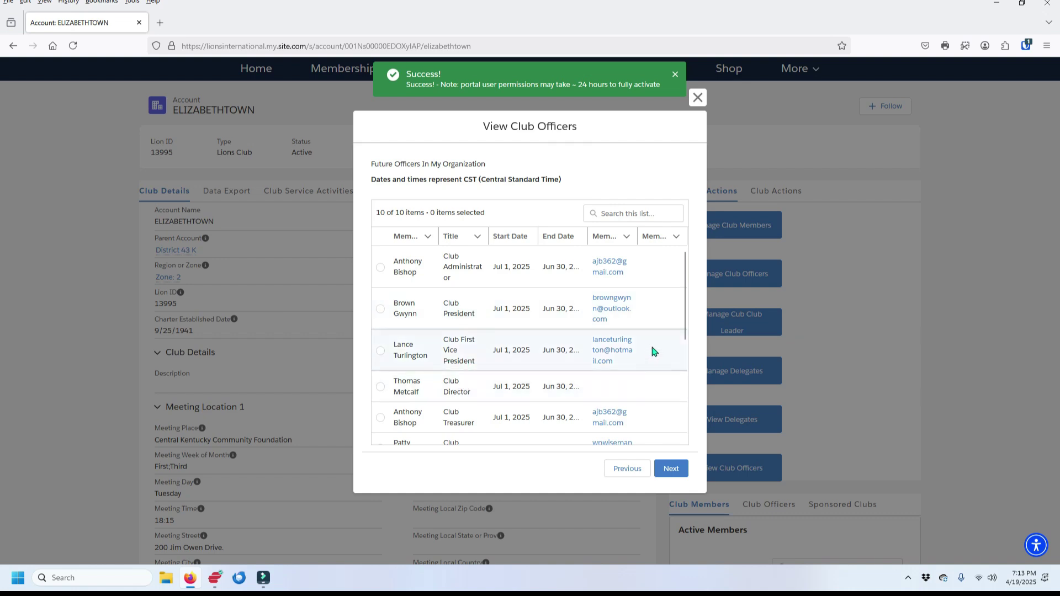
scroll(684, 321, down, 1)
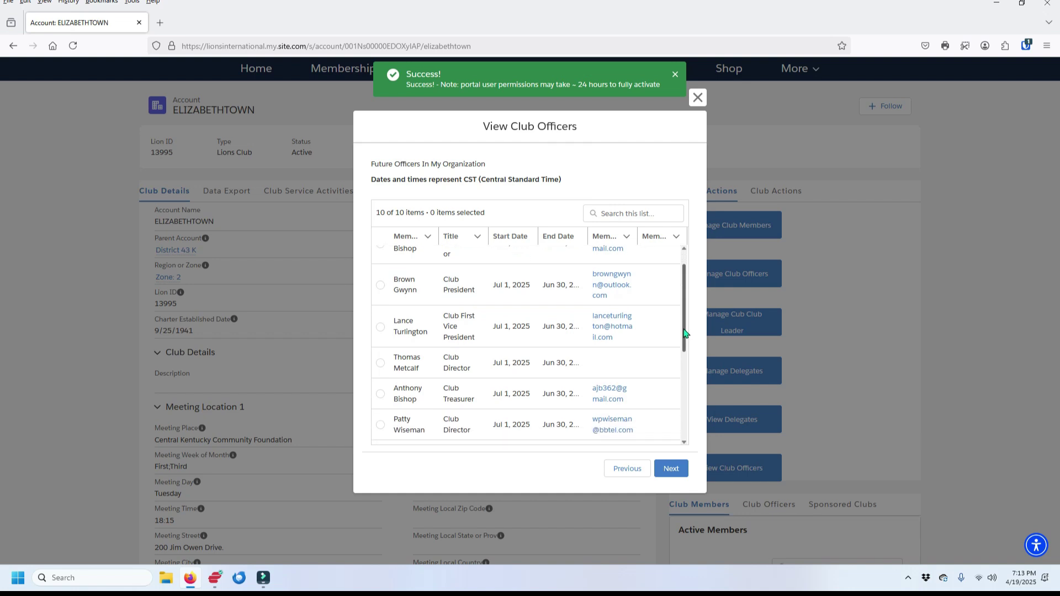
drag(685, 322, 688, 411)
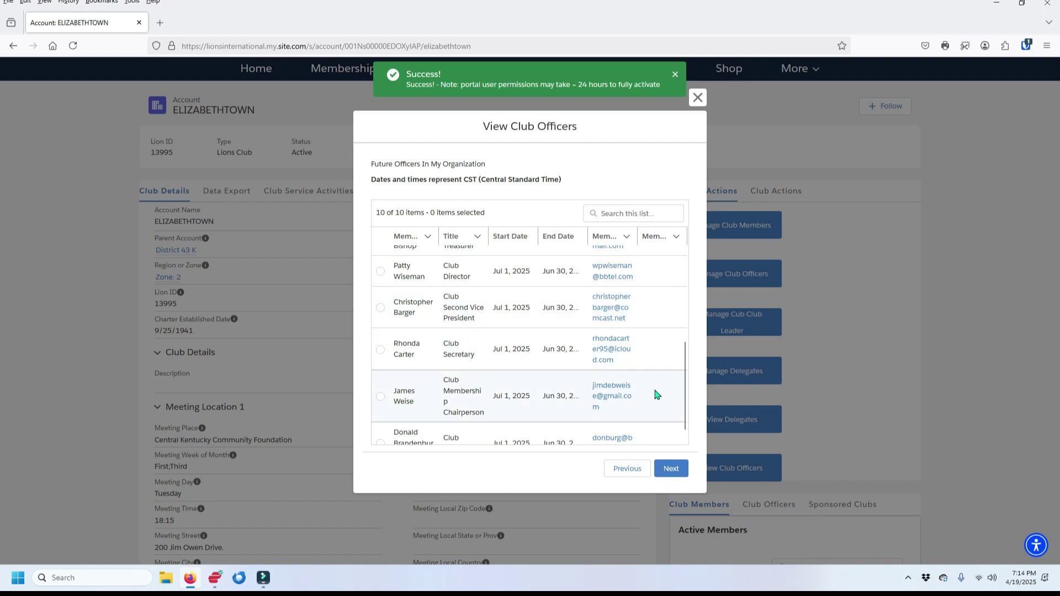
Review the remaining entries in the future officers list, return to its beginning, and close the list
scroll(685, 375, down, 1)
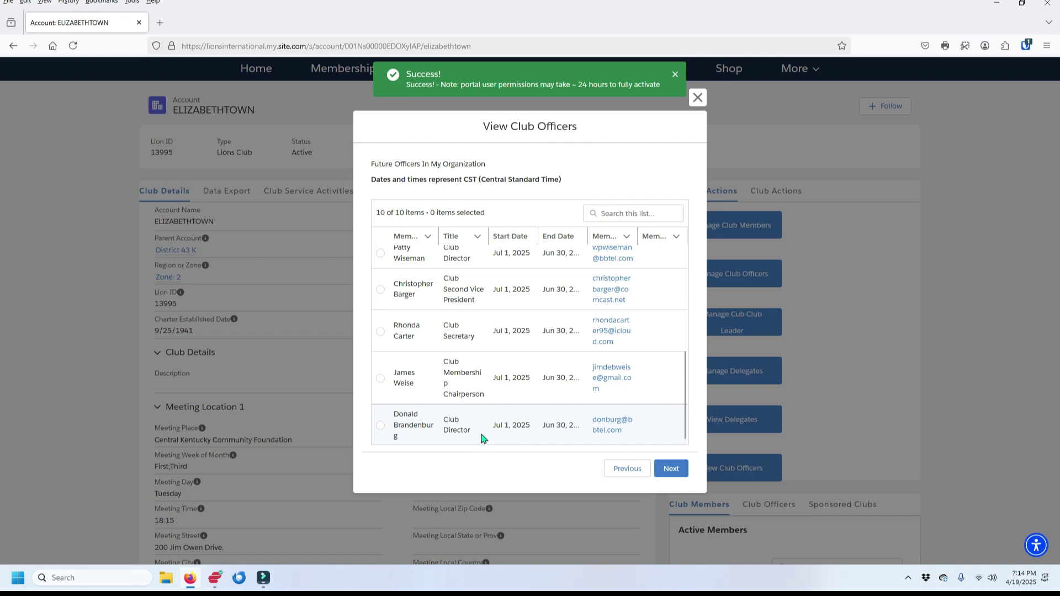
click(675, 470)
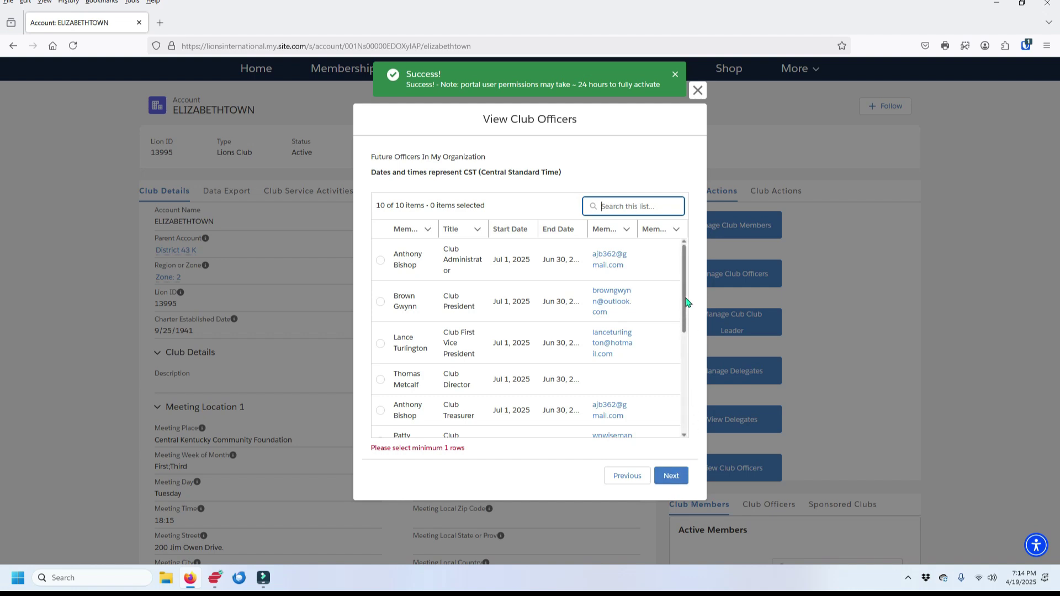
drag(685, 298, 685, 280)
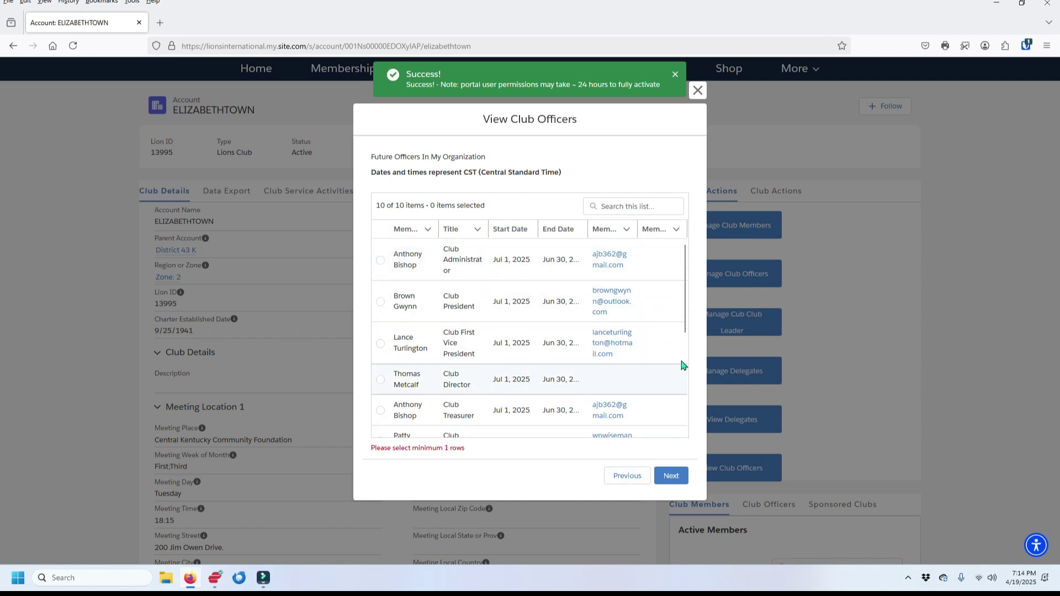
click(698, 91)
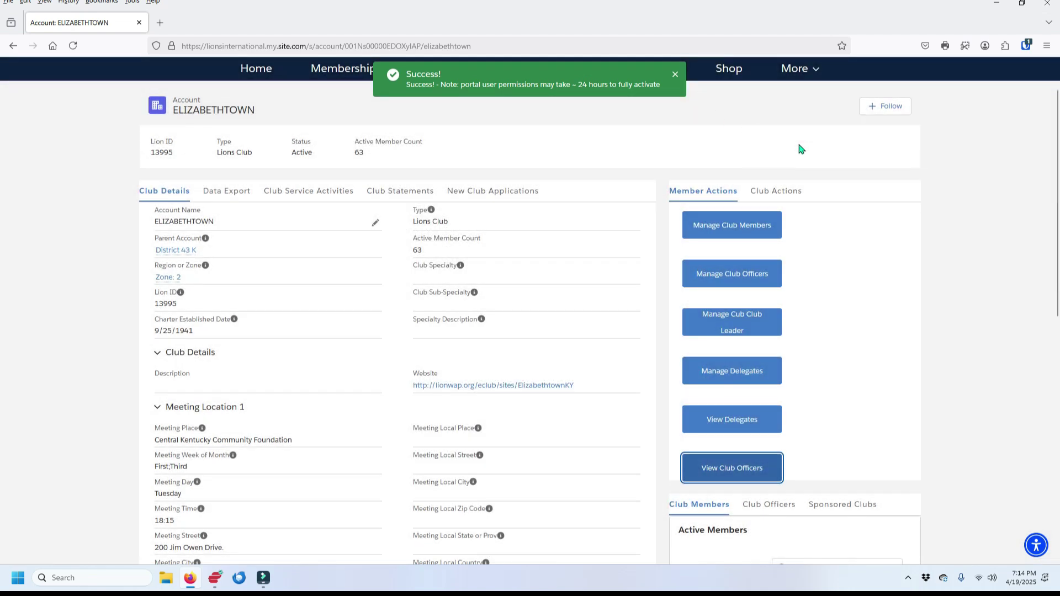
Start a new club officer assignment beginning in the Upcoming Lion Year, with officer type Officer and title type Official
click(742, 279)
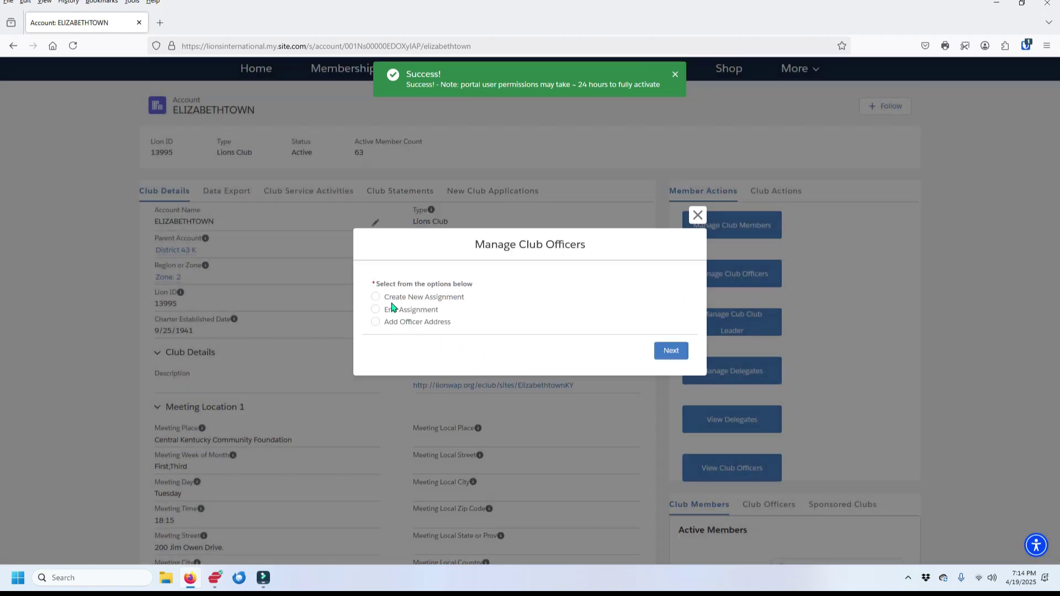
click(375, 298)
click(673, 352)
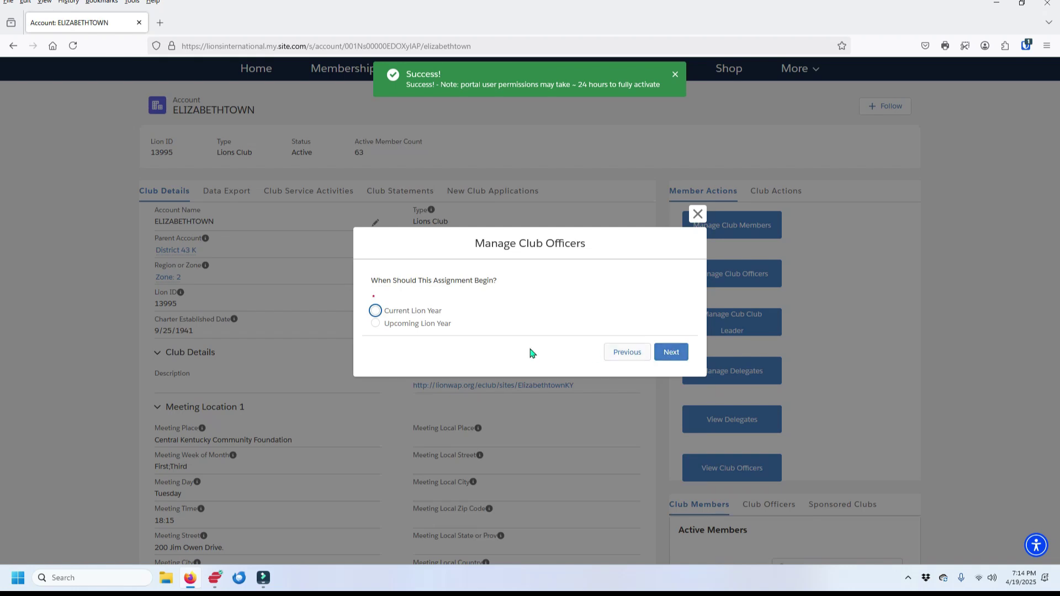
click(375, 324)
click(672, 353)
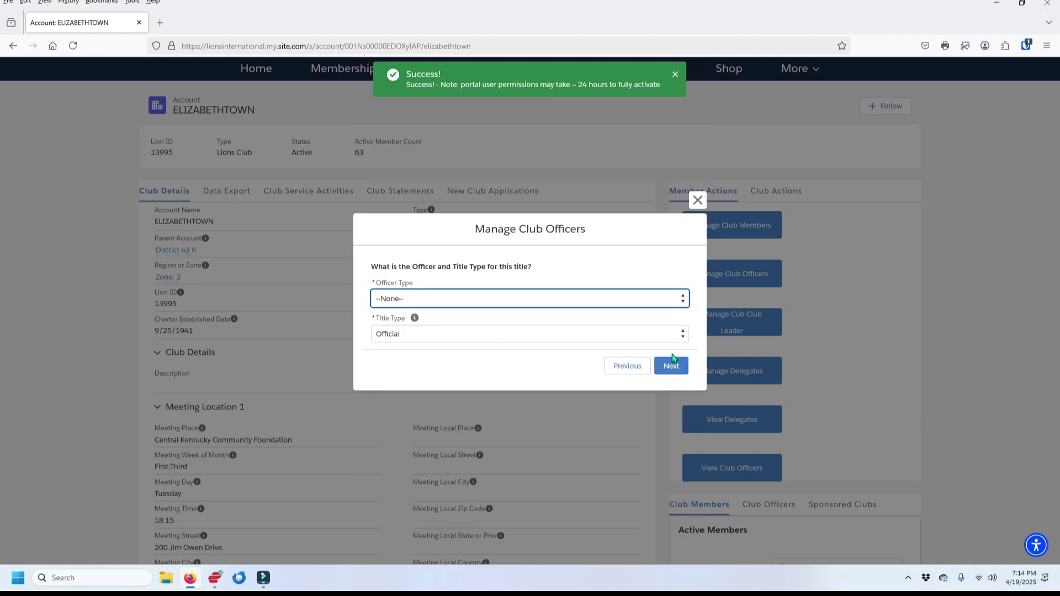
click(683, 298)
click(409, 333)
click(672, 366)
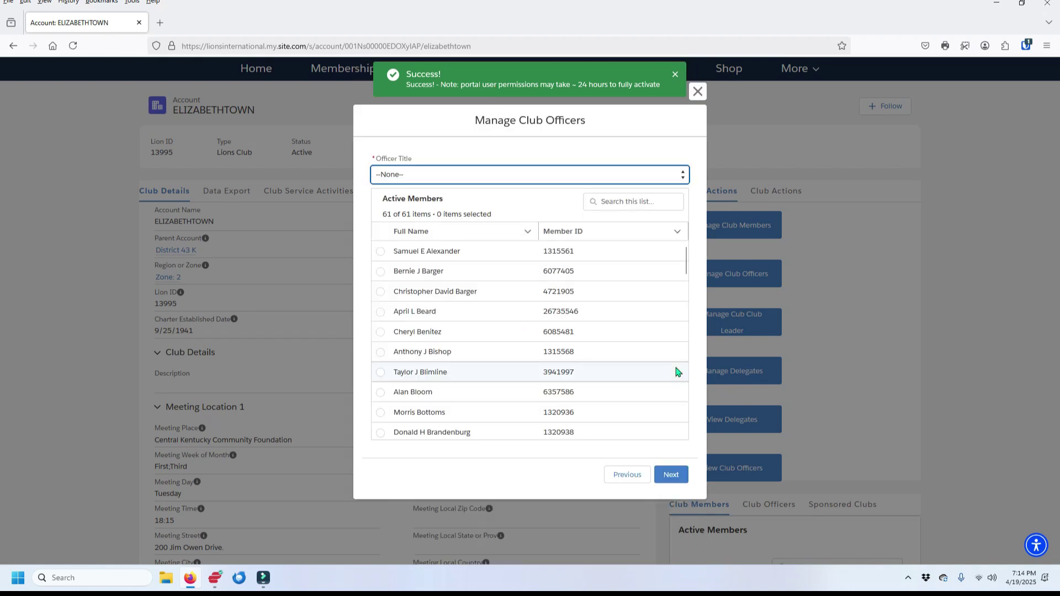
Assign the Club LCIF Coordinator title to the active member whose surname starts with O and save the prefilled home address as officer address
click(683, 177)
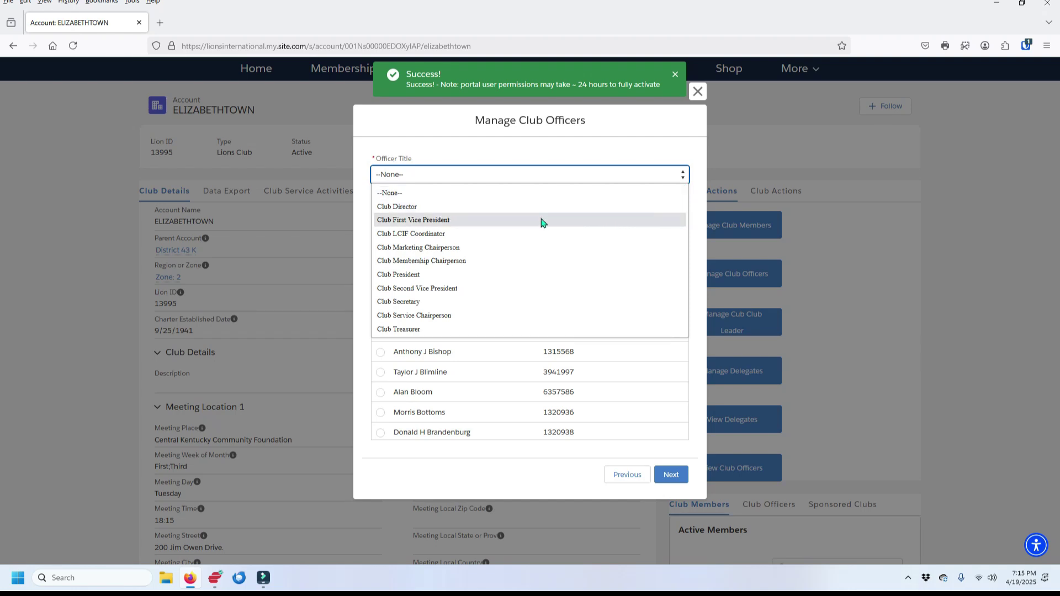
click(440, 234)
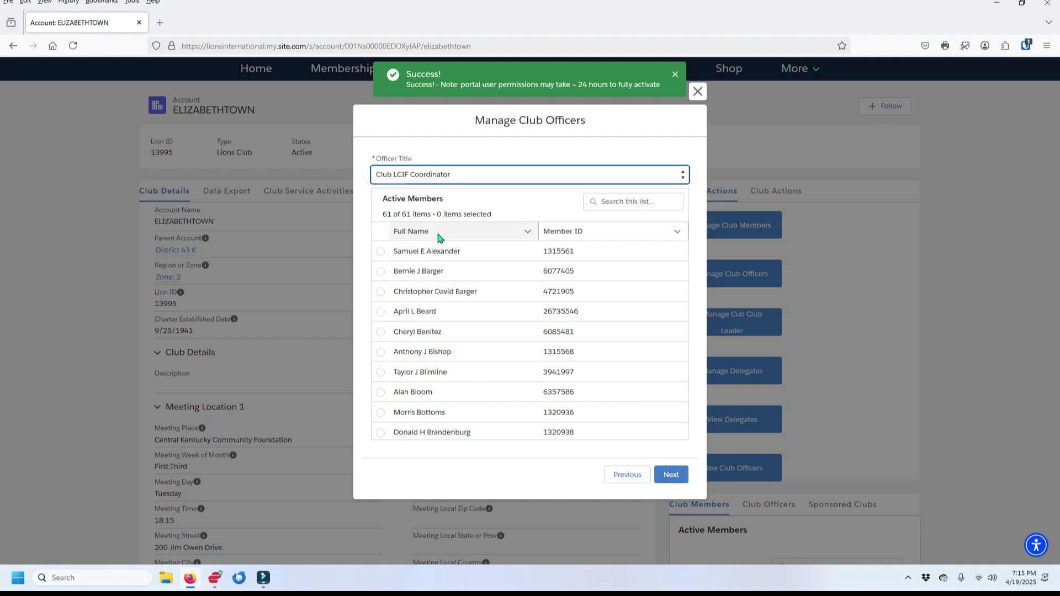
drag(684, 255, 693, 368)
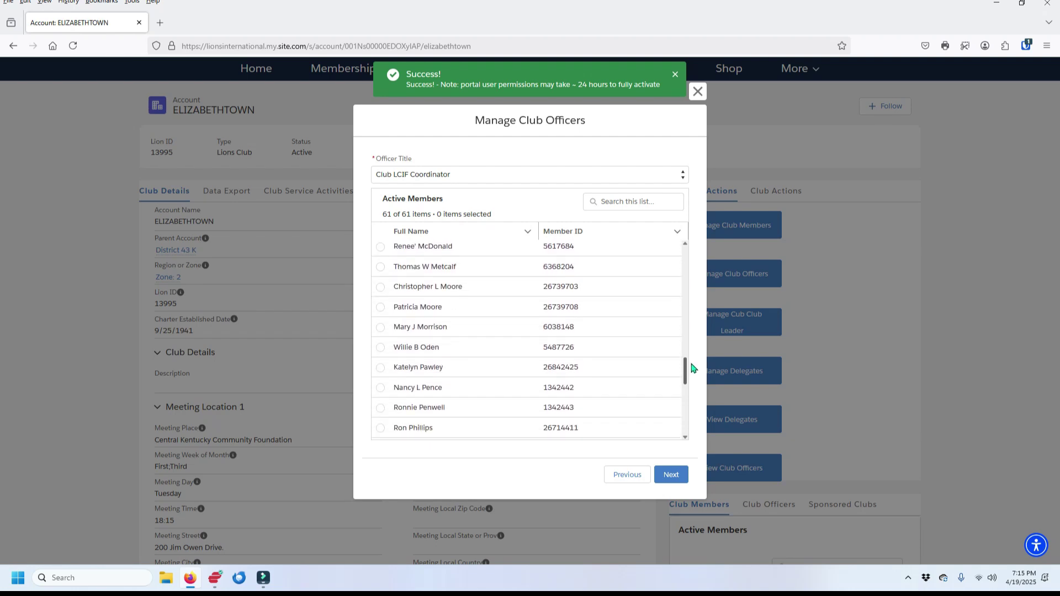
click(381, 348)
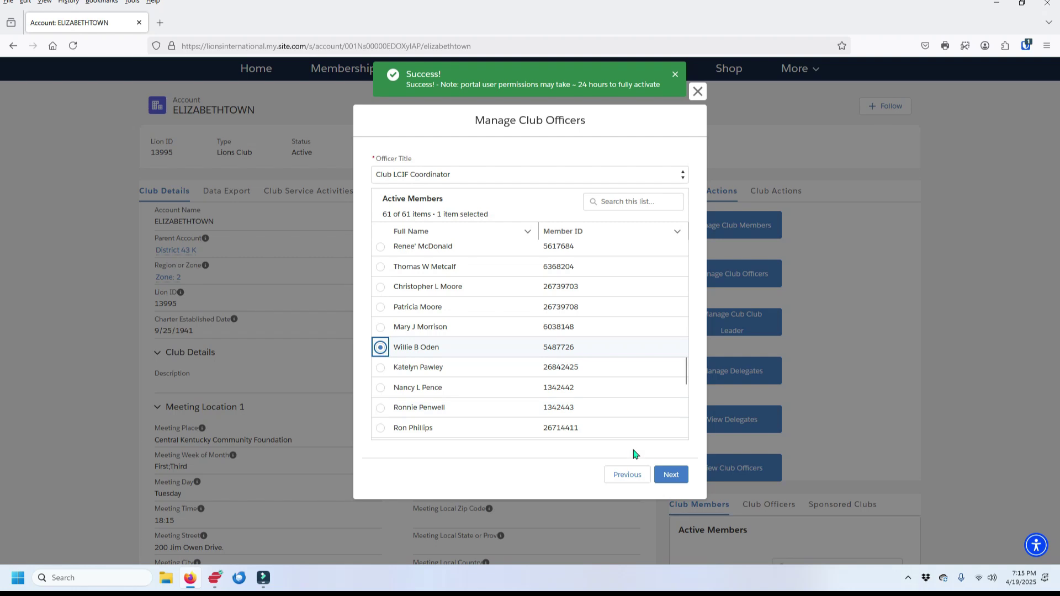
click(672, 478)
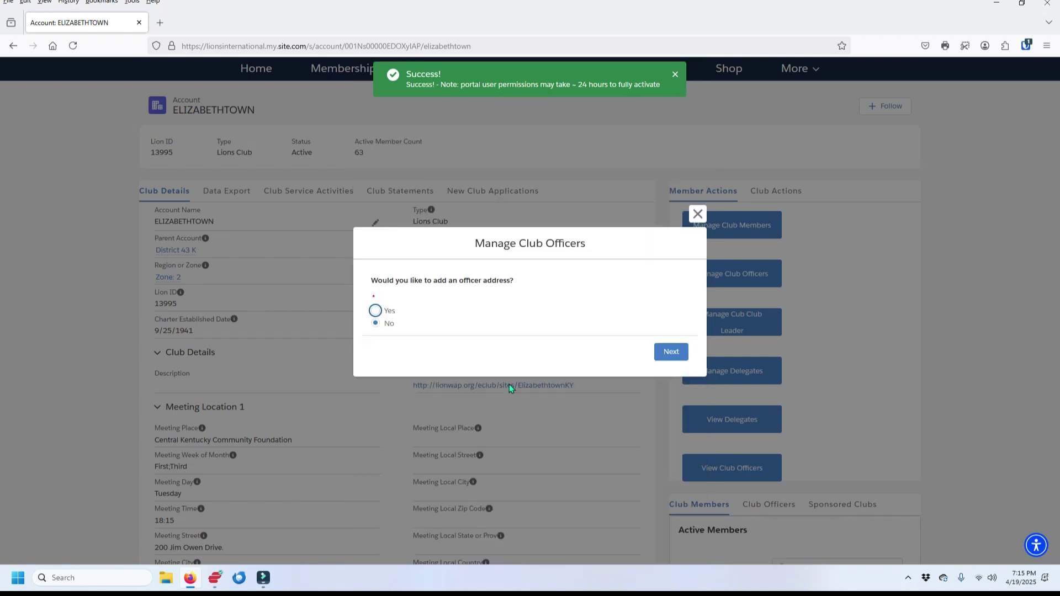
click(376, 311)
click(668, 352)
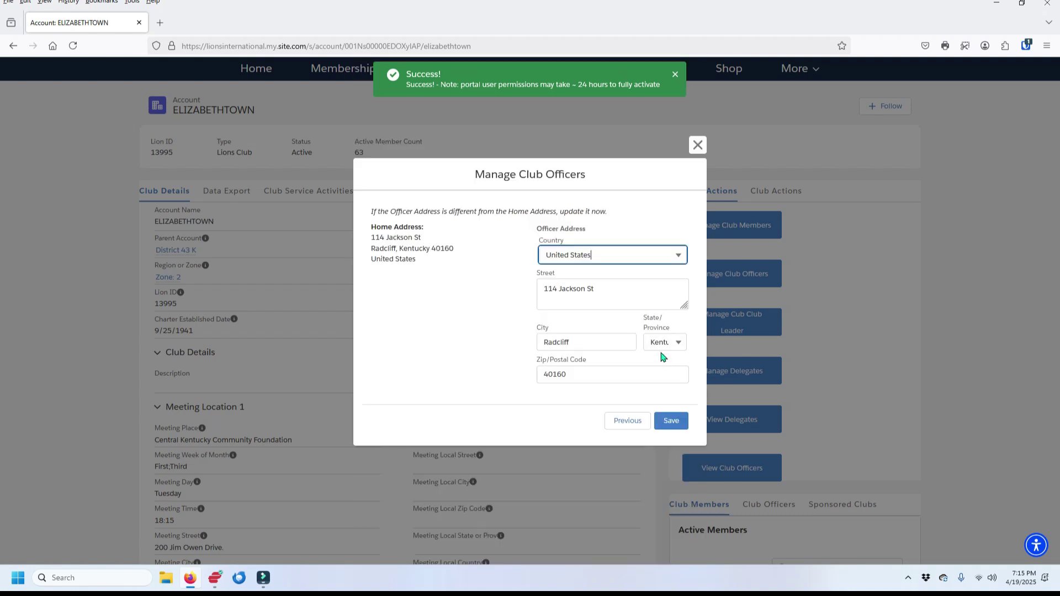
click(674, 423)
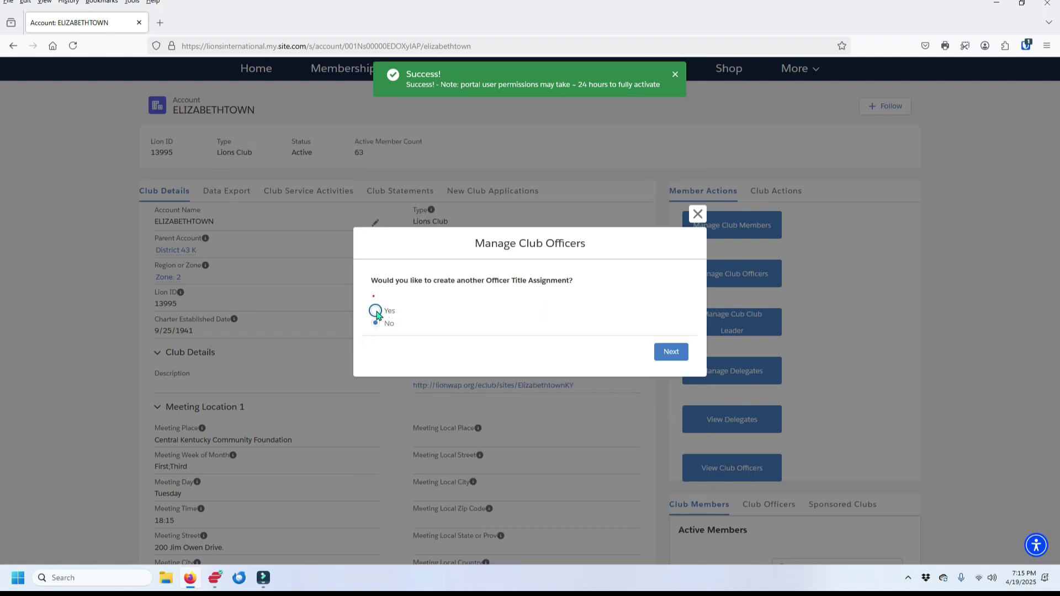
Create another officer title assignment beginning in the Upcoming Lion Year, using officer type Officer and title type Official
click(376, 312)
click(670, 354)
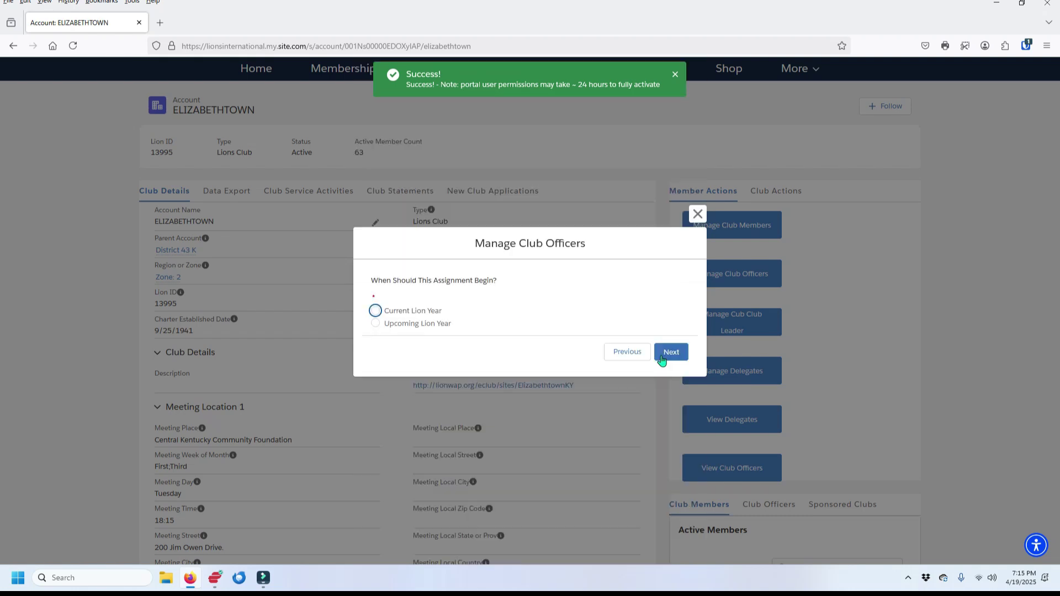
click(376, 324)
click(671, 354)
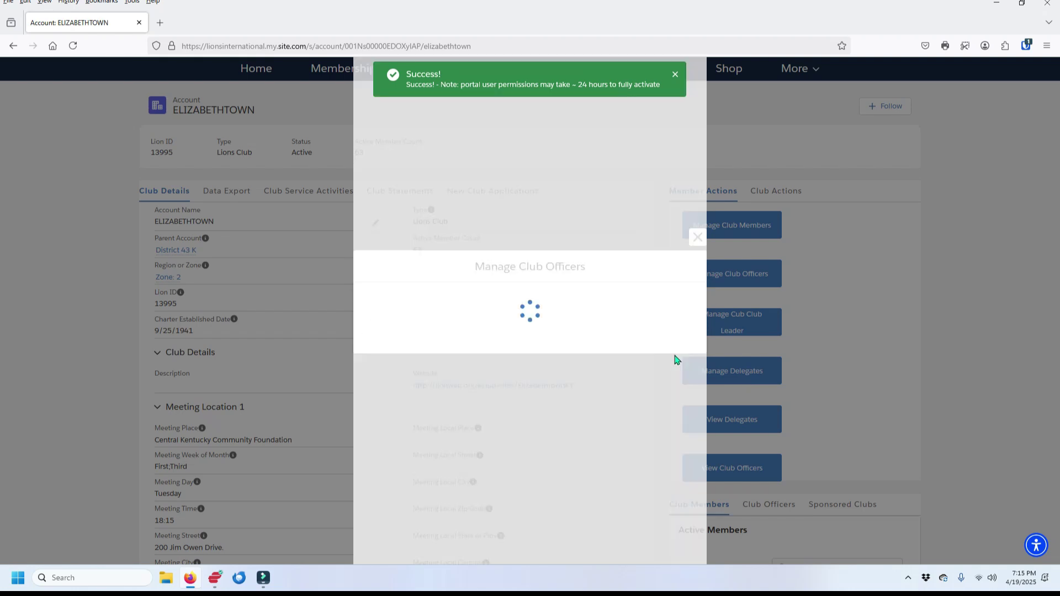
click(683, 305)
click(468, 331)
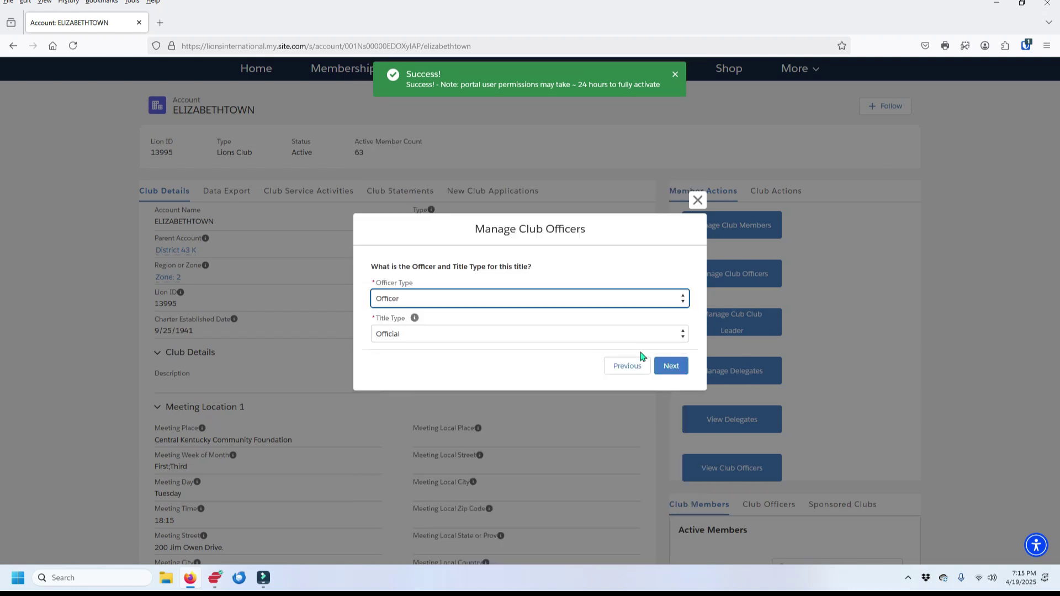
click(673, 365)
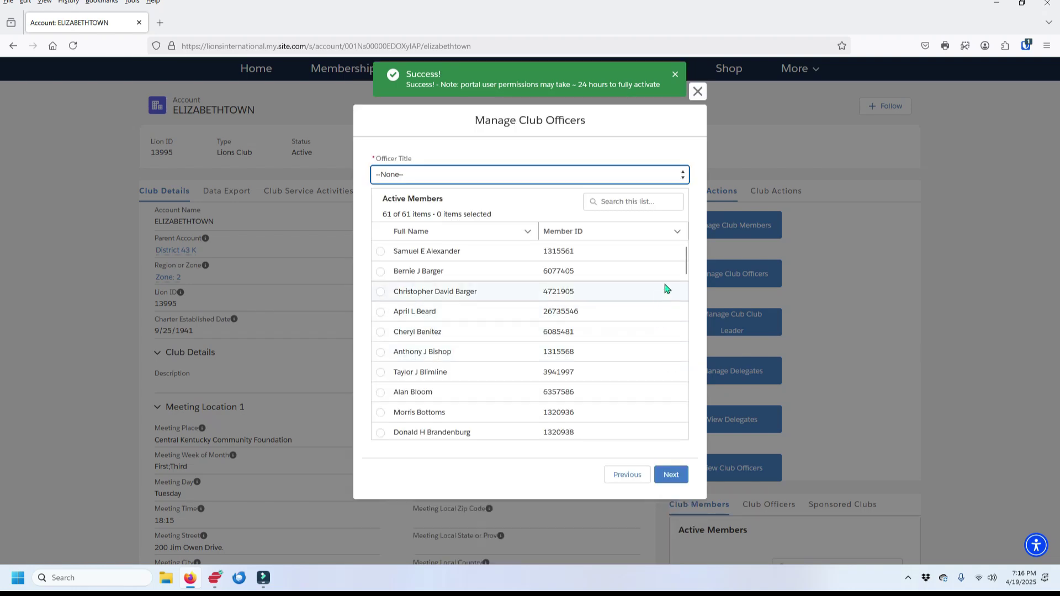
Assign the Club Service Chairperson title to the second active member listed, save the prefilled officer address, and finish without creating another assignment
click(684, 179)
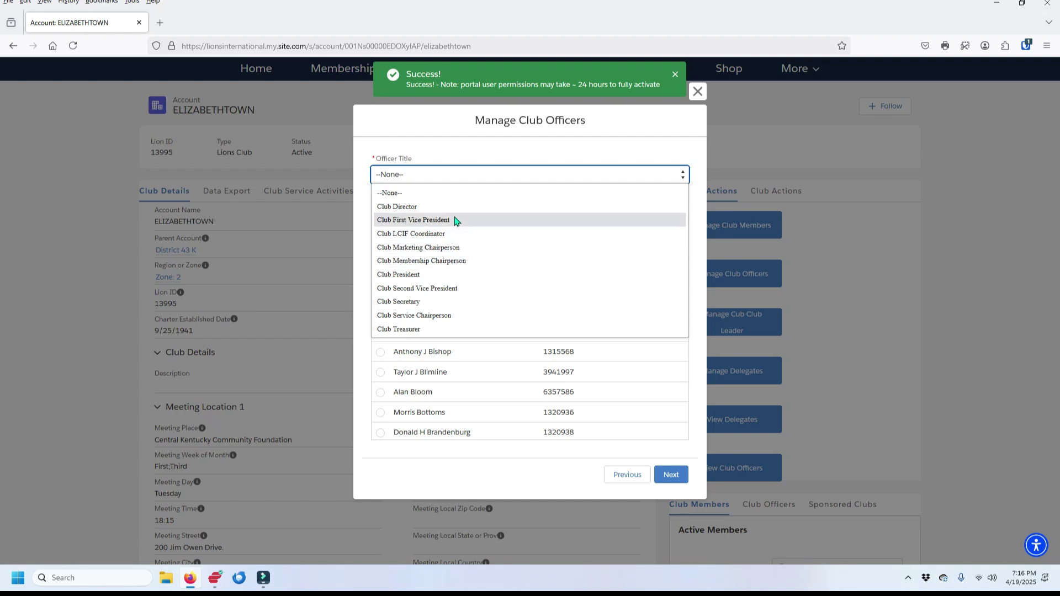
click(440, 316)
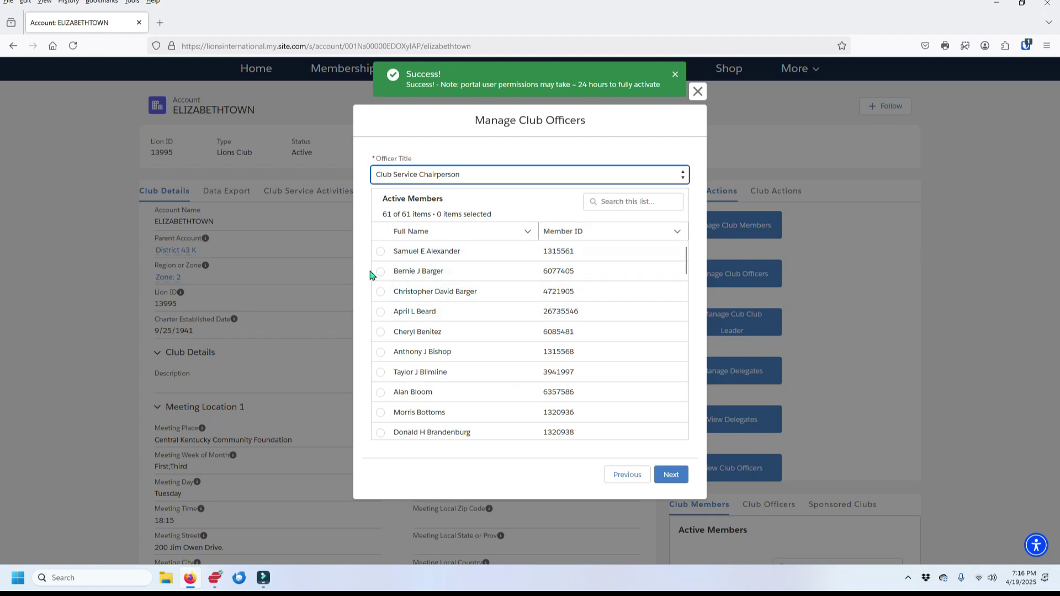
key(Tab)
click(381, 272)
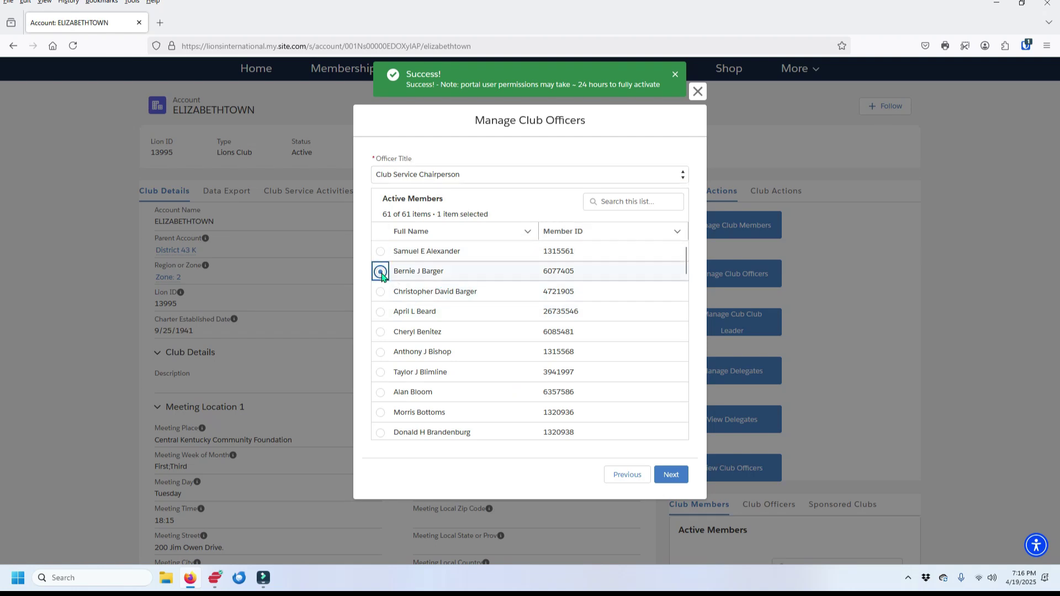
click(678, 476)
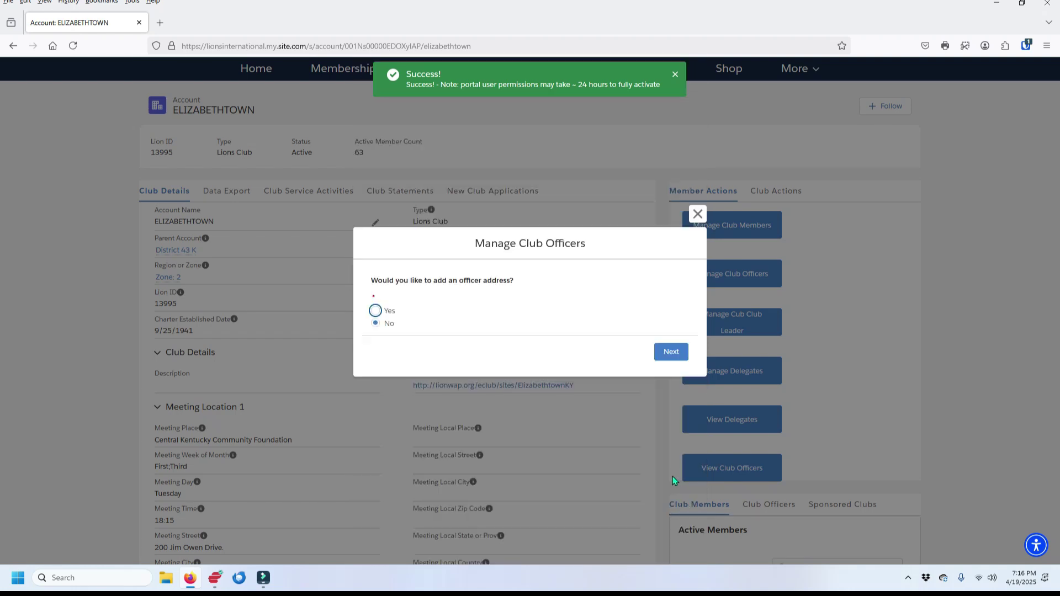
click(376, 311)
click(668, 354)
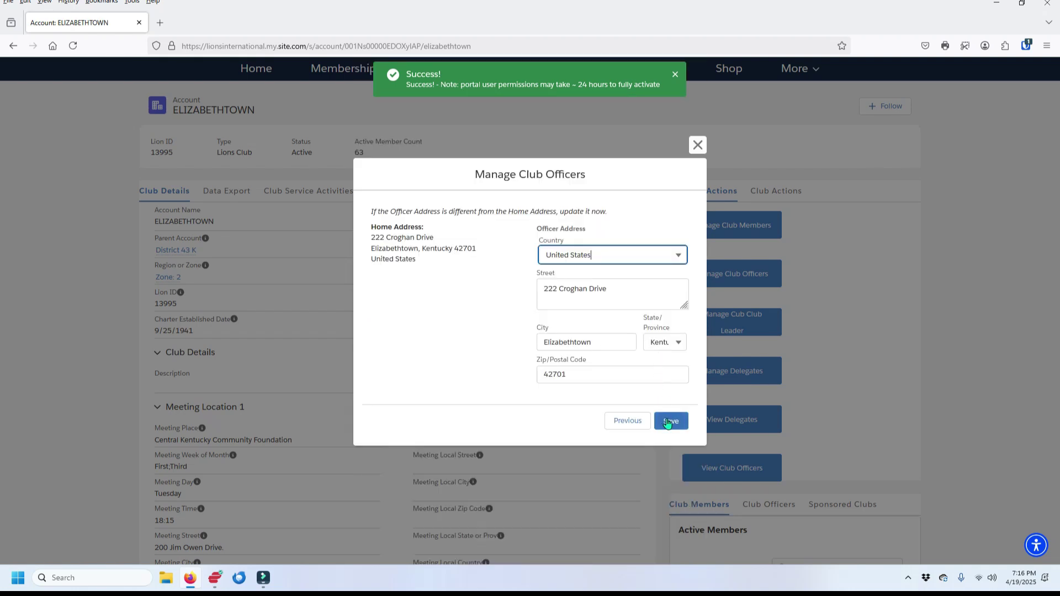
click(671, 421)
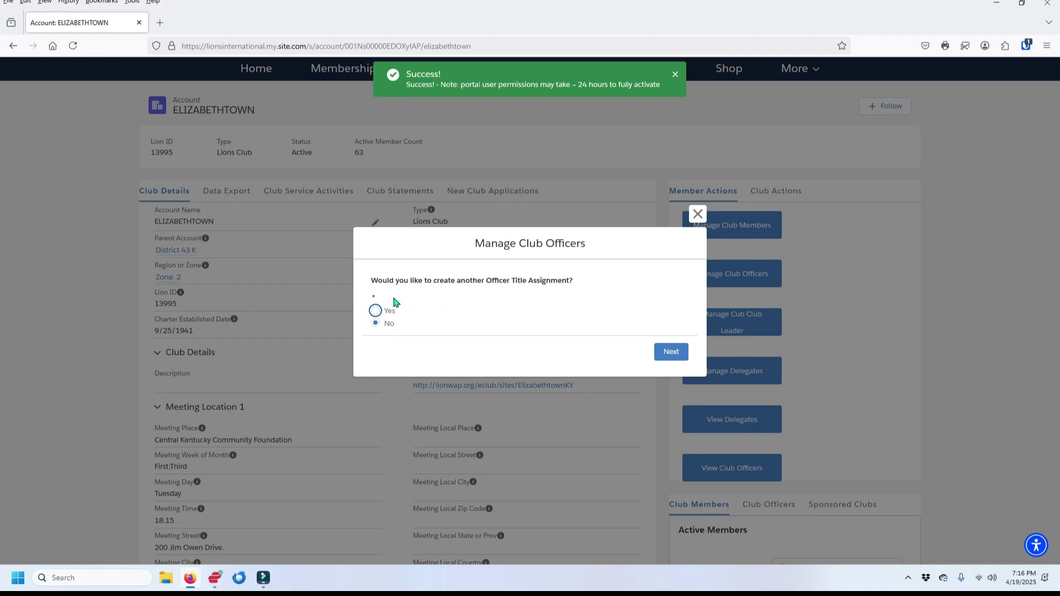
click(670, 357)
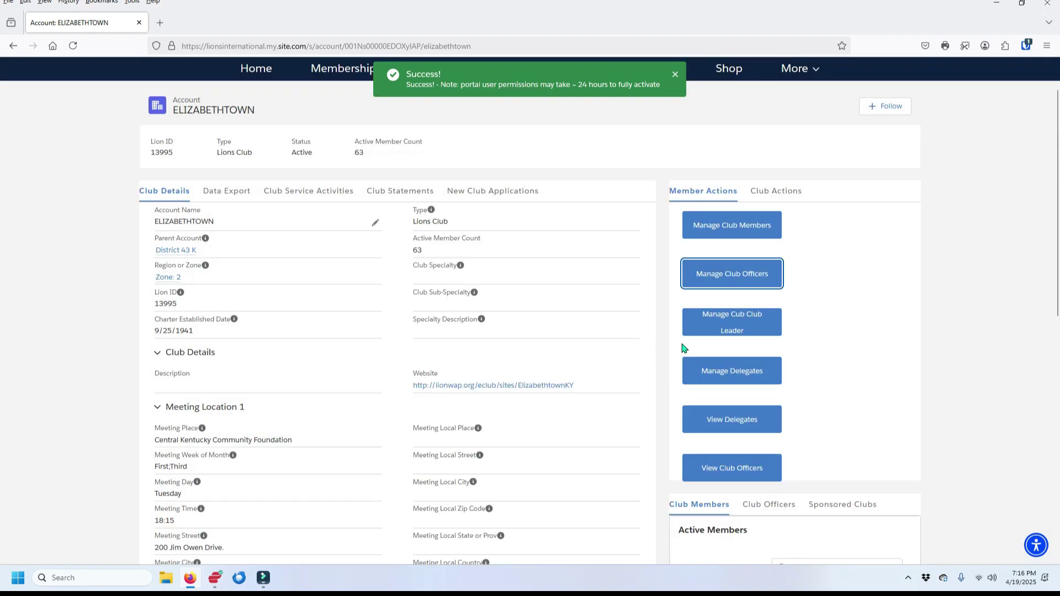
View the club's future officers again, look through the updated list, and close it
click(737, 471)
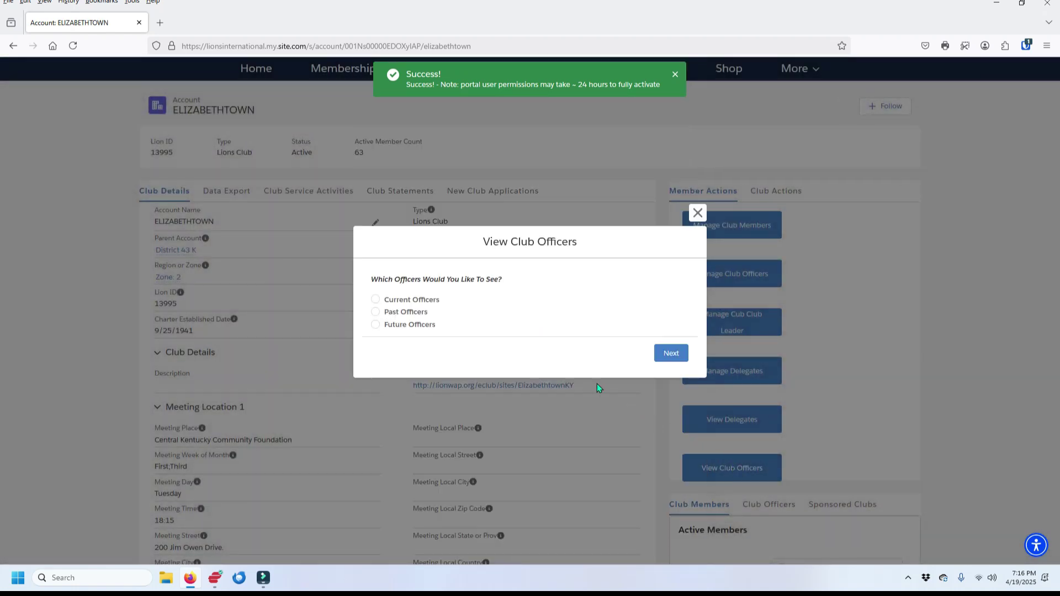
click(376, 325)
click(670, 354)
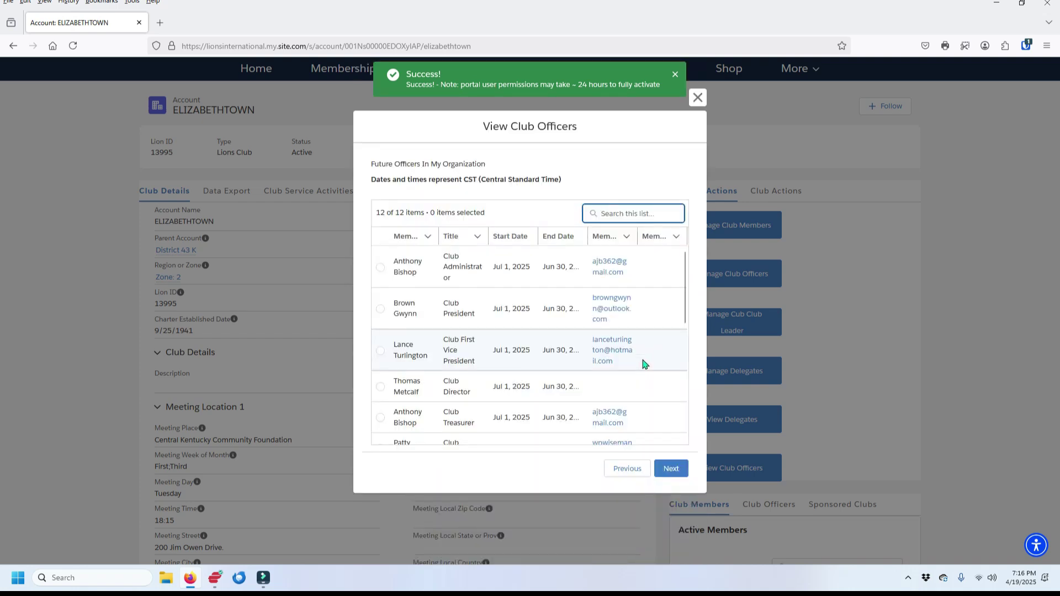
mouse_move(684, 281)
mouse_down()
mouse_move(682, 408)
mouse_move(689, 269)
mouse_up()
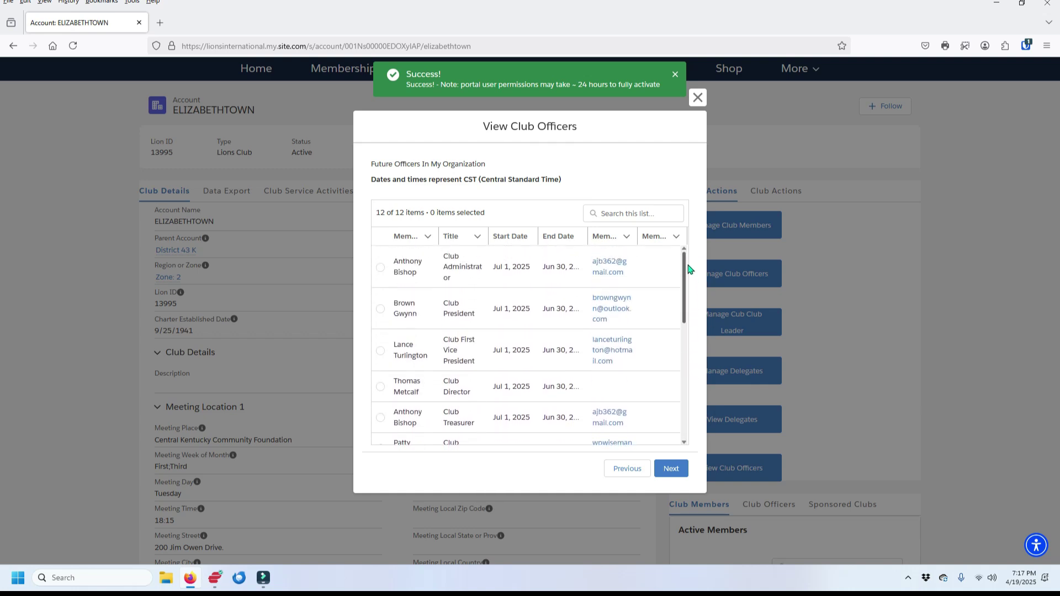
click(698, 98)
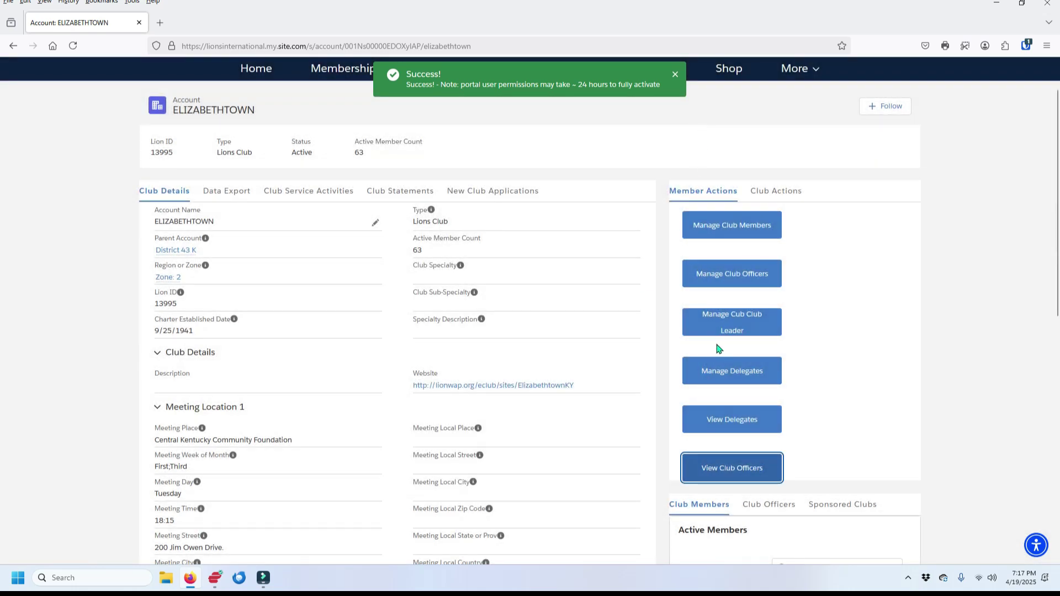
Start one more new officer assignment for the Upcoming Lion Year, choosing officer type Officer and title type Official
click(730, 275)
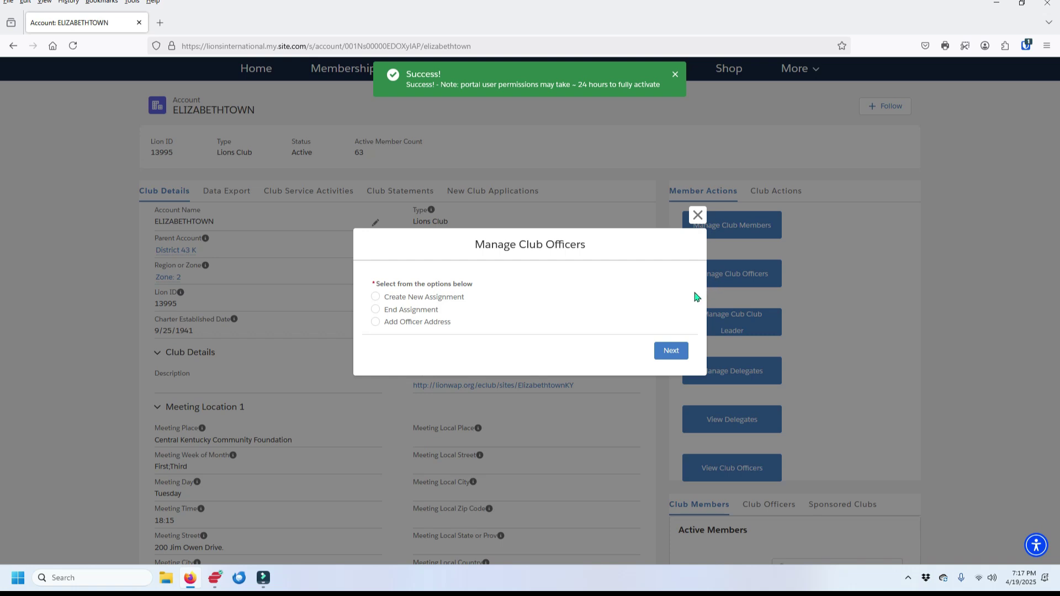
click(376, 298)
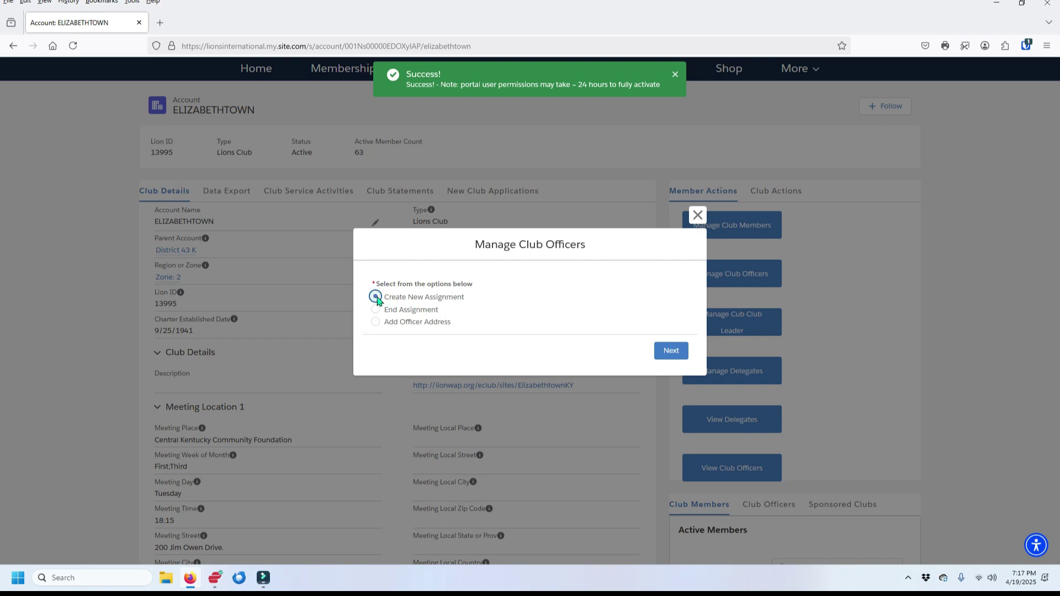
click(680, 354)
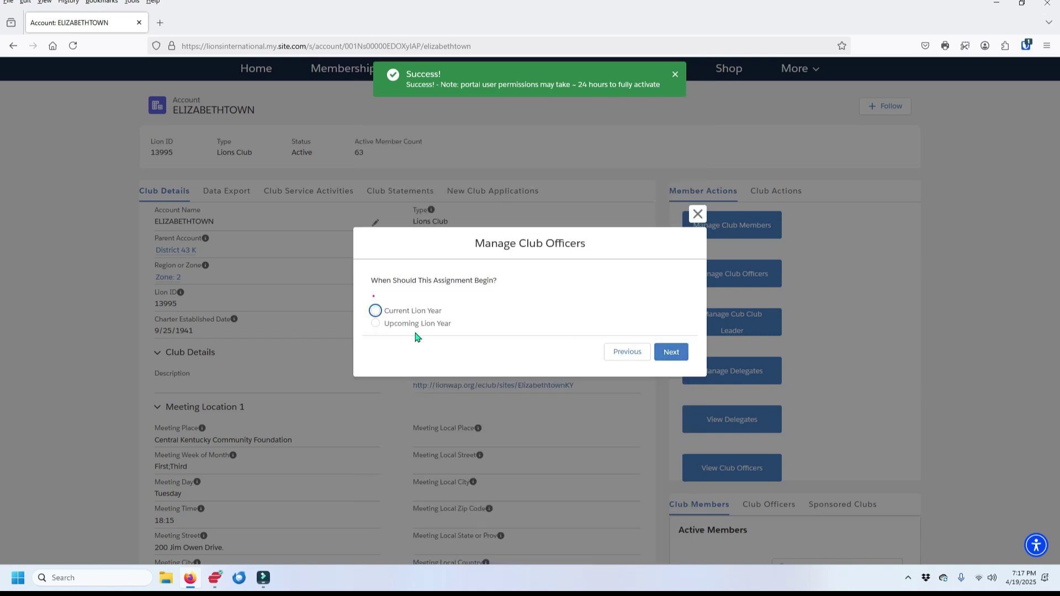
click(375, 324)
click(668, 353)
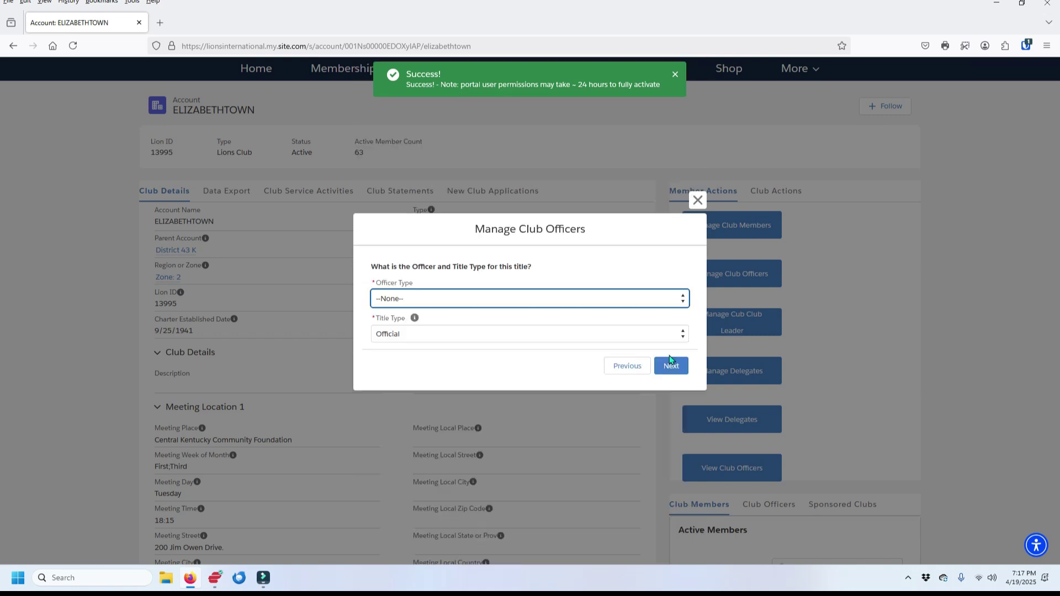
click(684, 298)
click(465, 332)
click(676, 373)
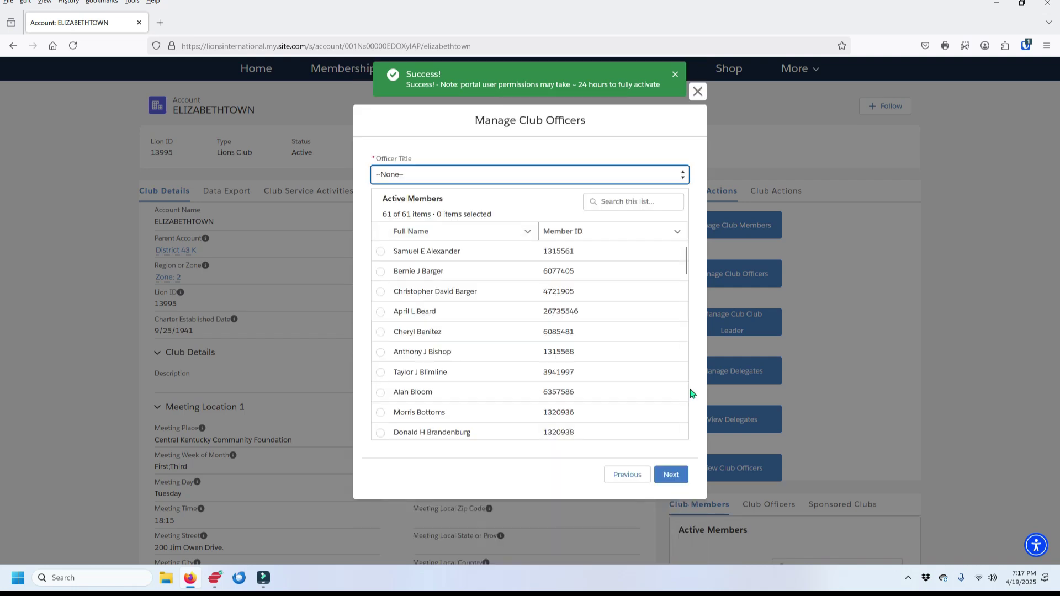
Assign the Club Marketing Chairperson title to the fifth active member listed and save the prefilled officer address
click(683, 175)
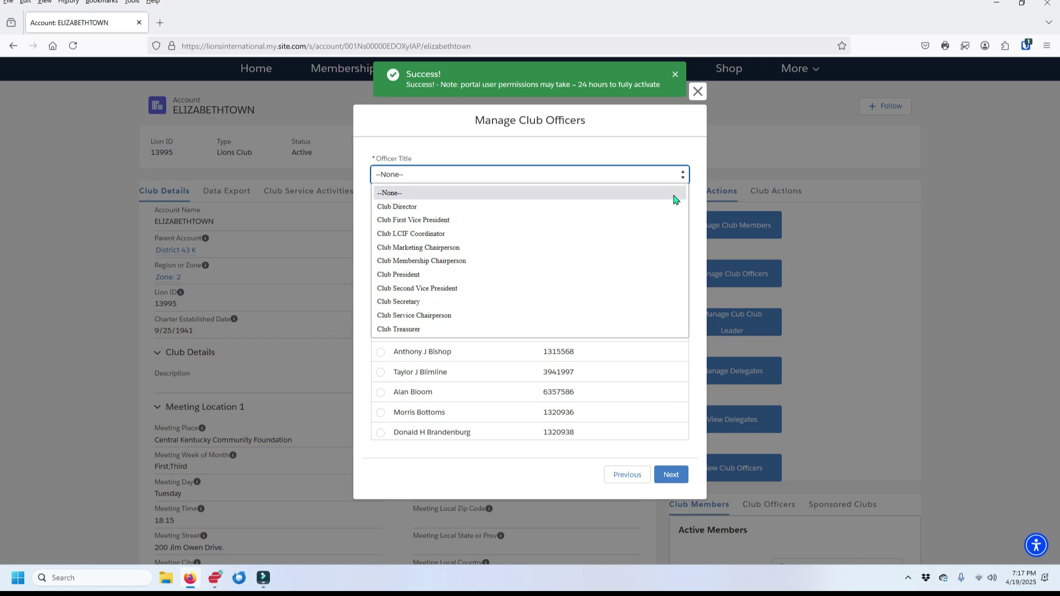
click(431, 253)
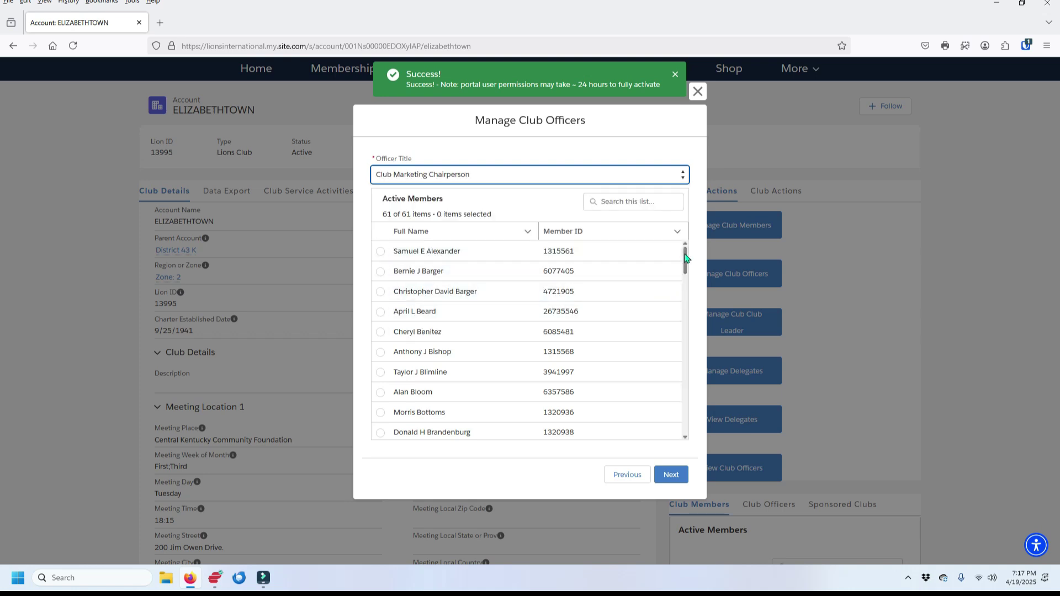
drag(687, 264, 688, 268)
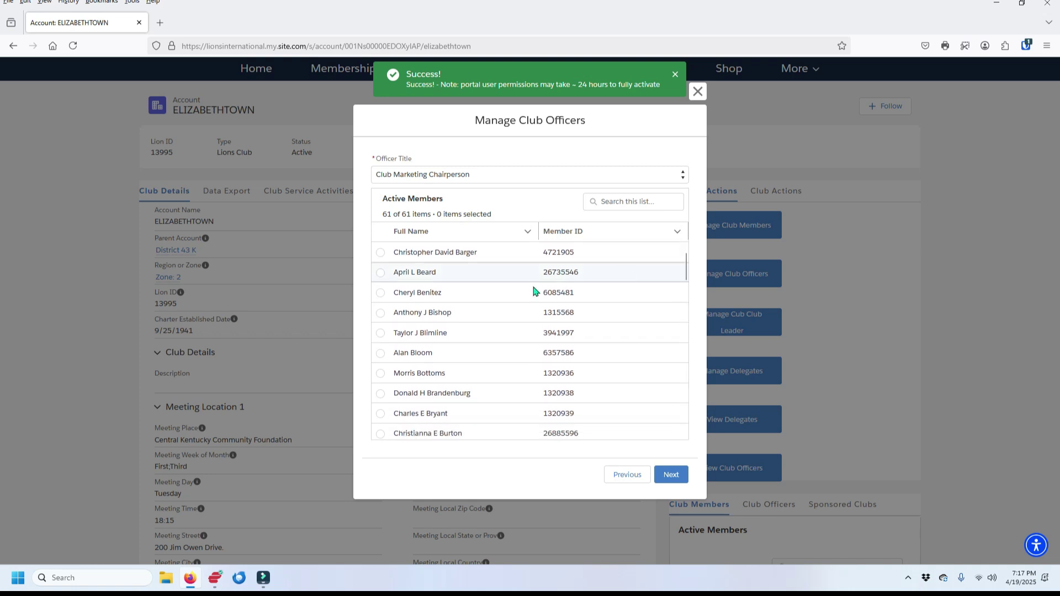
click(380, 297)
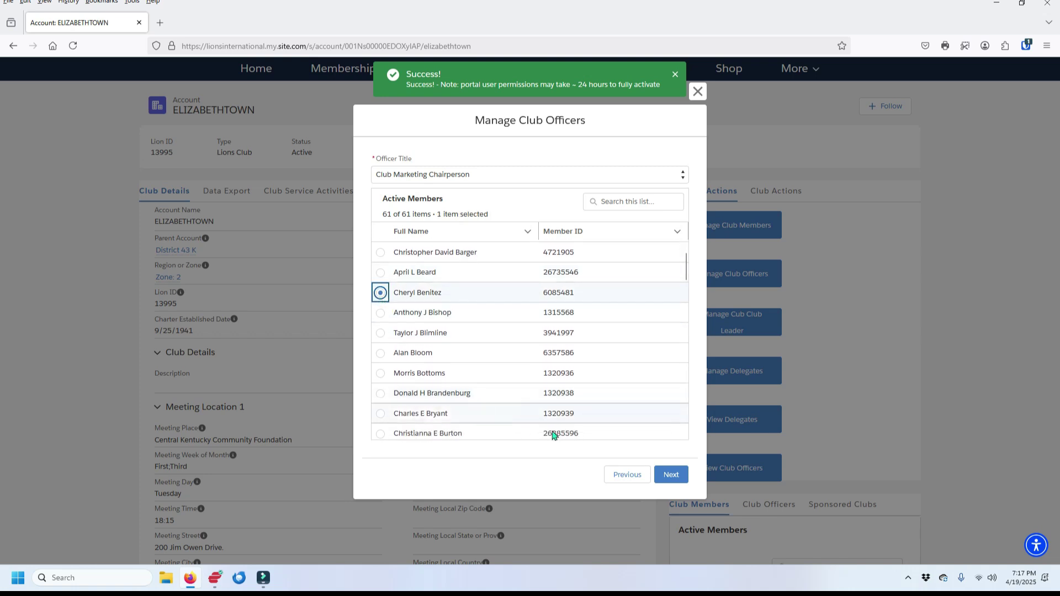
click(667, 478)
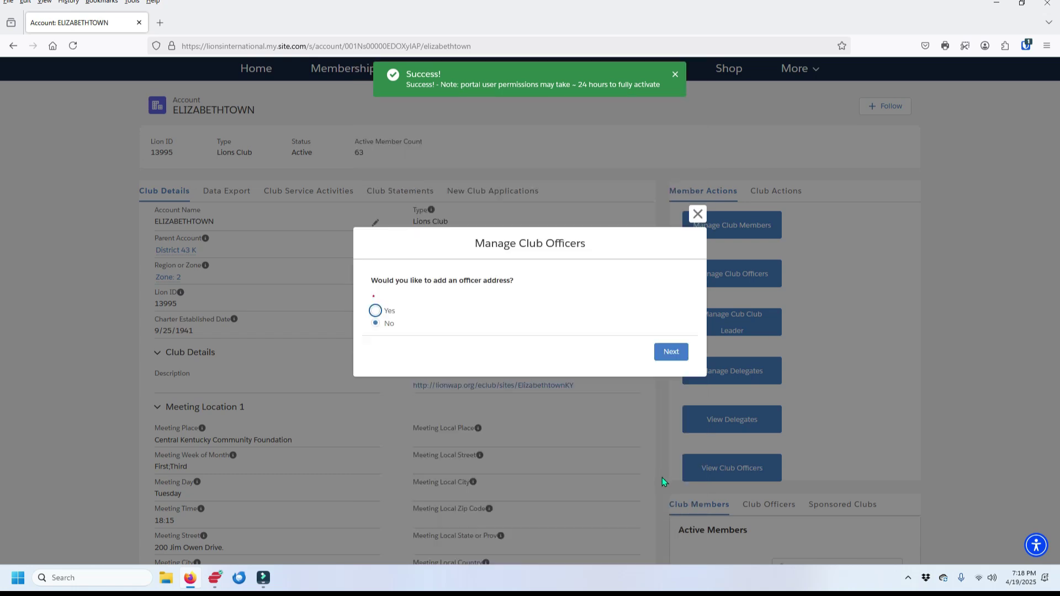
click(376, 311)
click(671, 353)
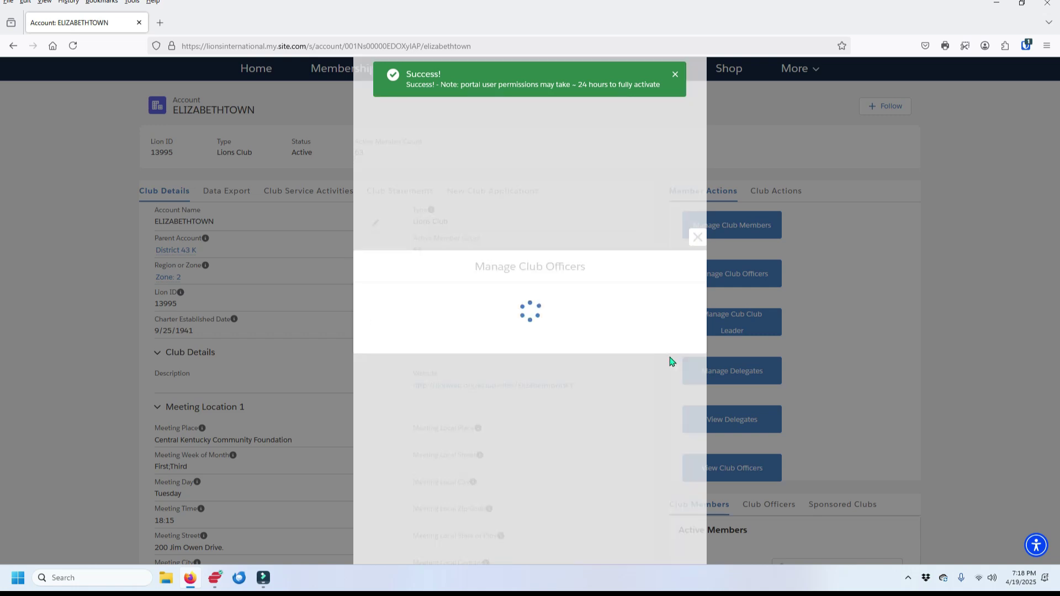
click(675, 425)
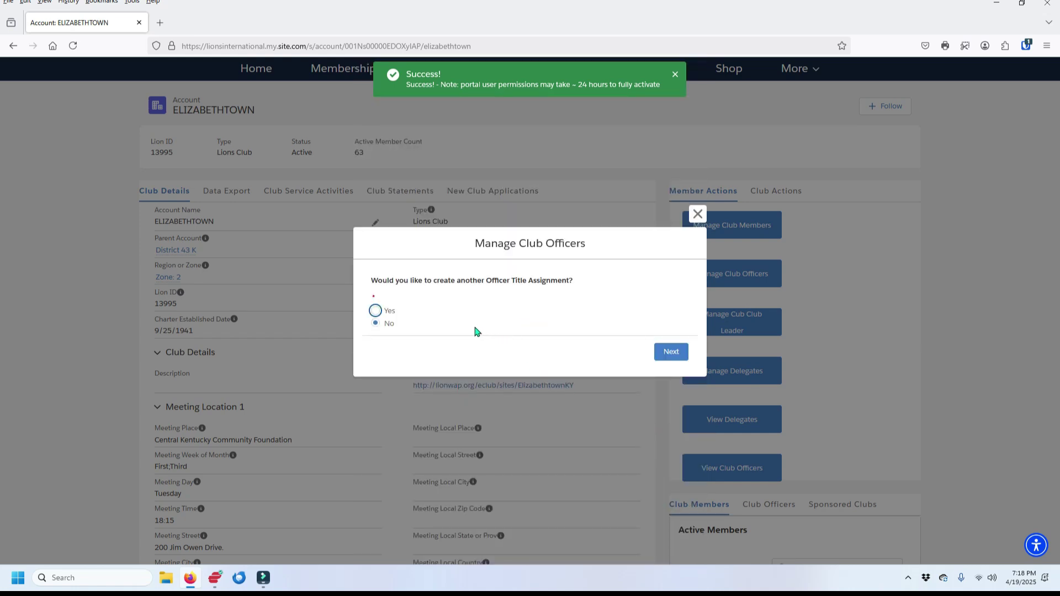
Create another officer title assignment and set it to begin in the Upcoming Lion Year
click(376, 313)
click(670, 353)
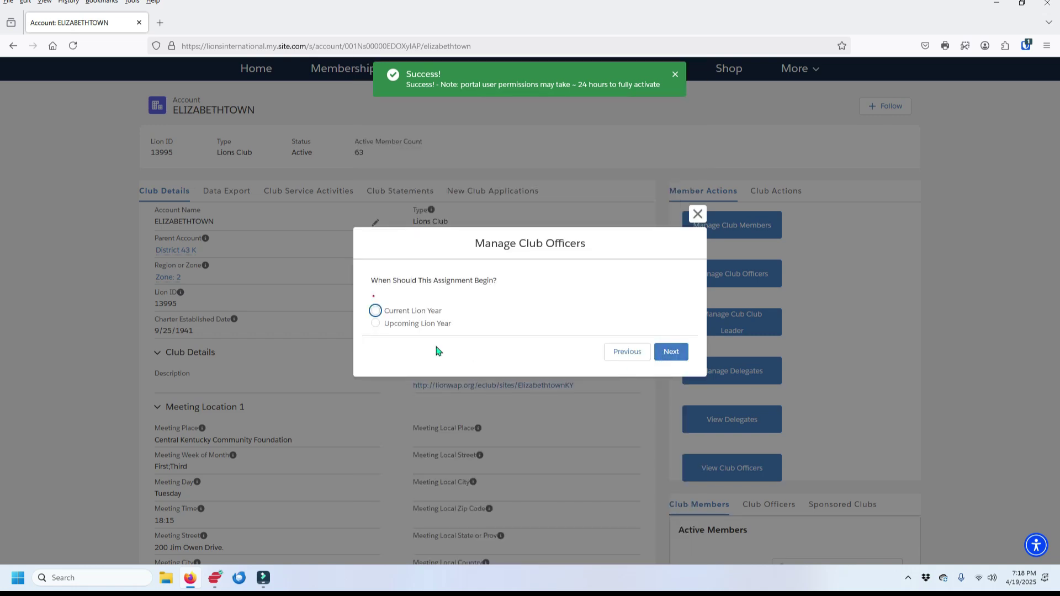
click(376, 324)
click(670, 351)
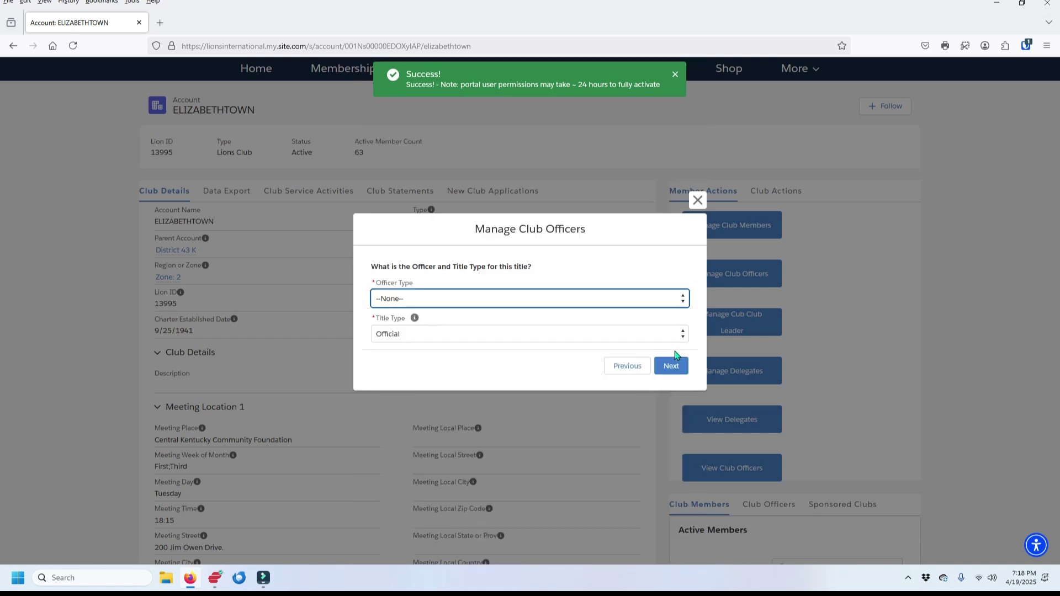
Choose officer type Officer and title type Local, and name the local title Immediate Past President
click(684, 303)
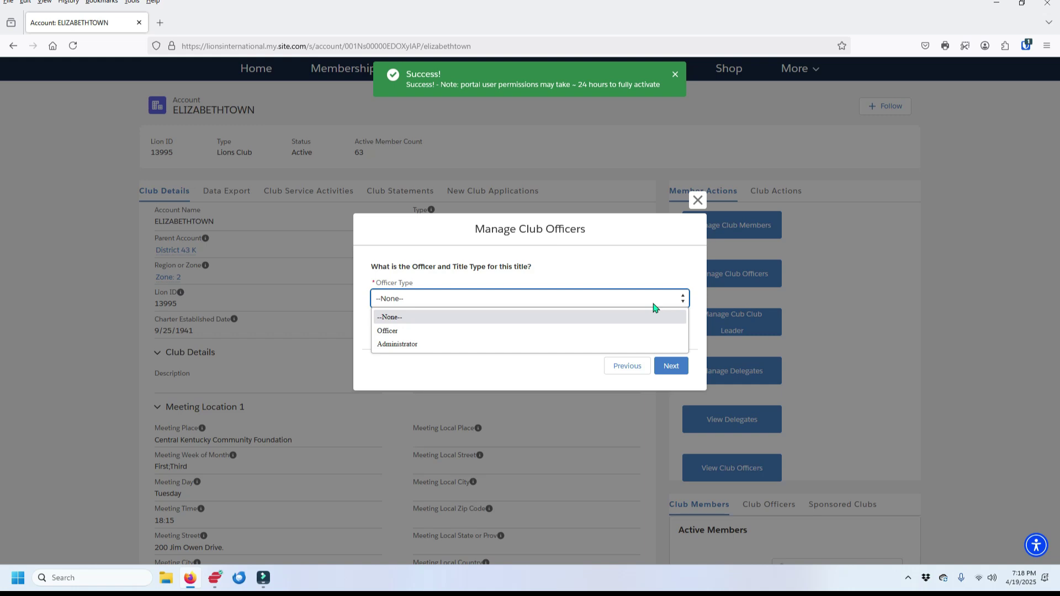
click(484, 318)
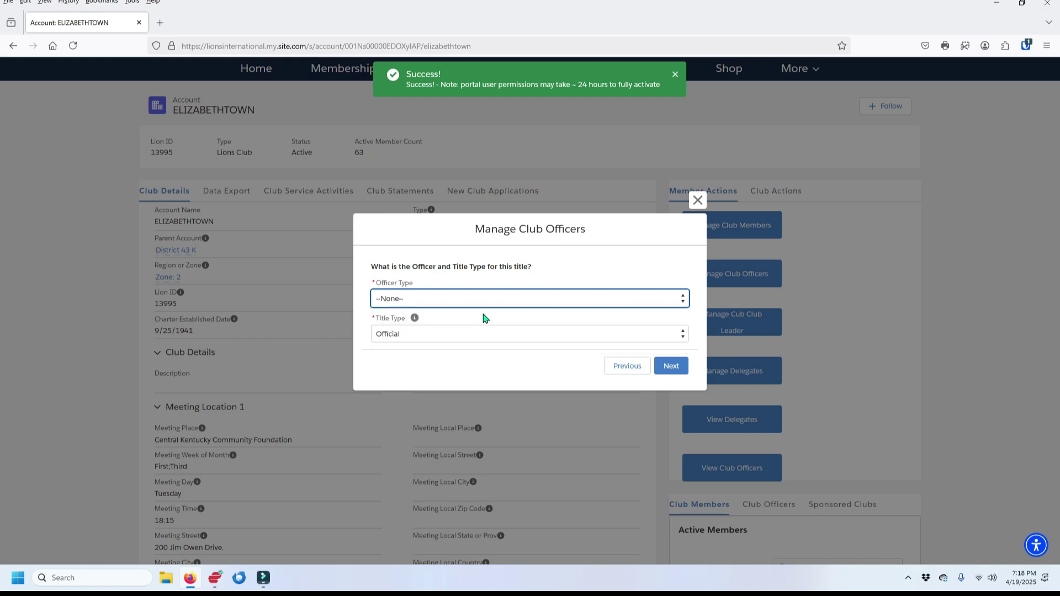
click(684, 303)
click(472, 331)
click(684, 337)
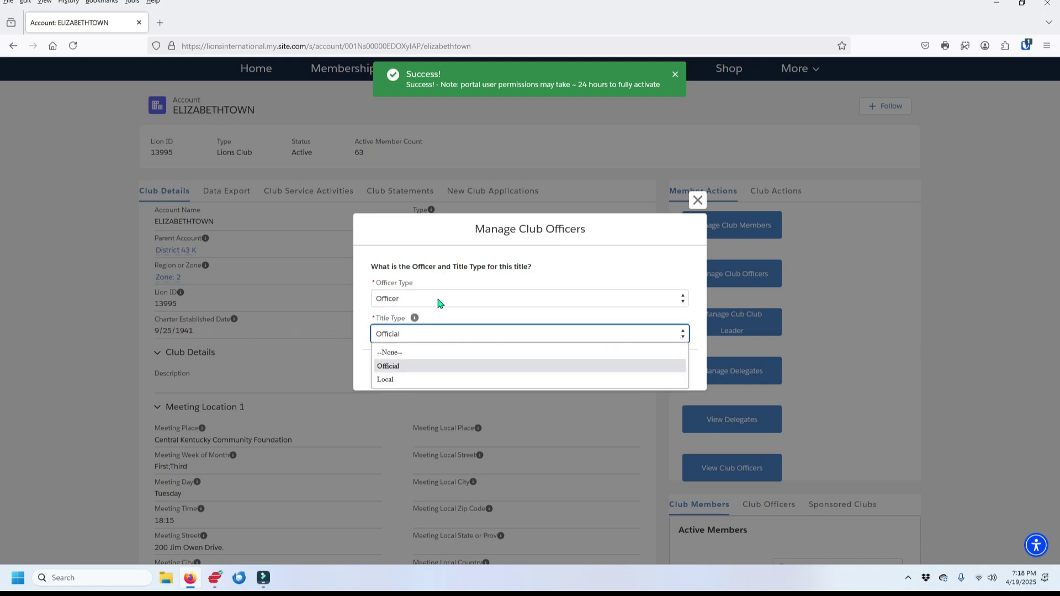
click(407, 381)
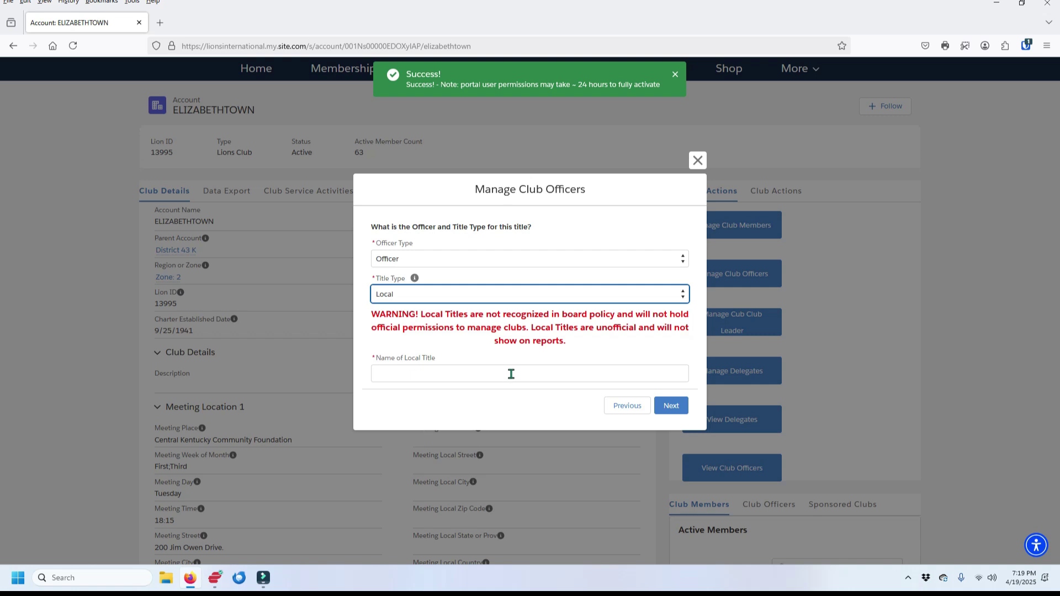
click(405, 375)
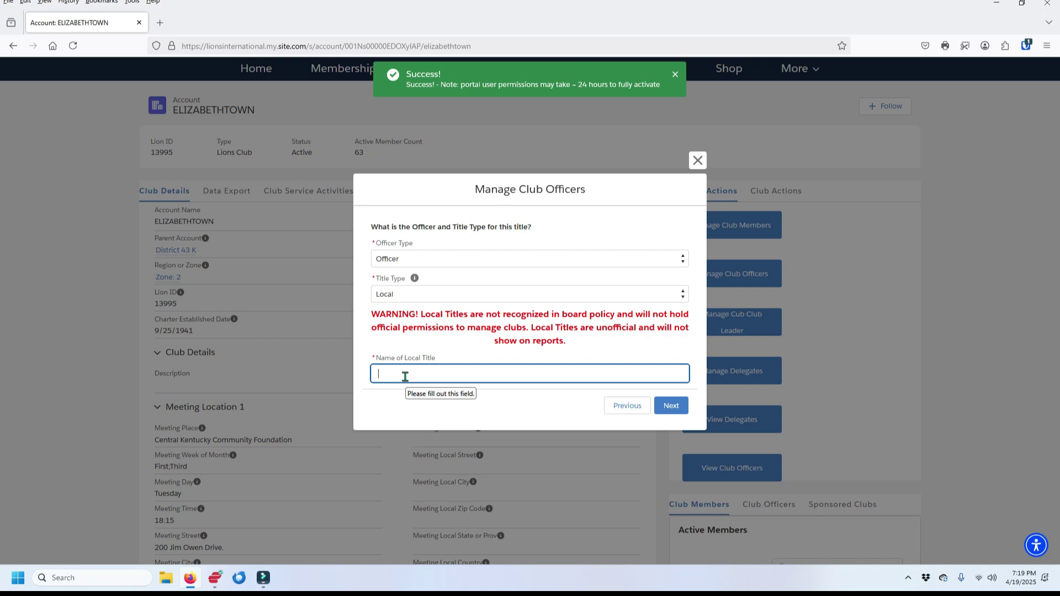
text(Immediate Past President)
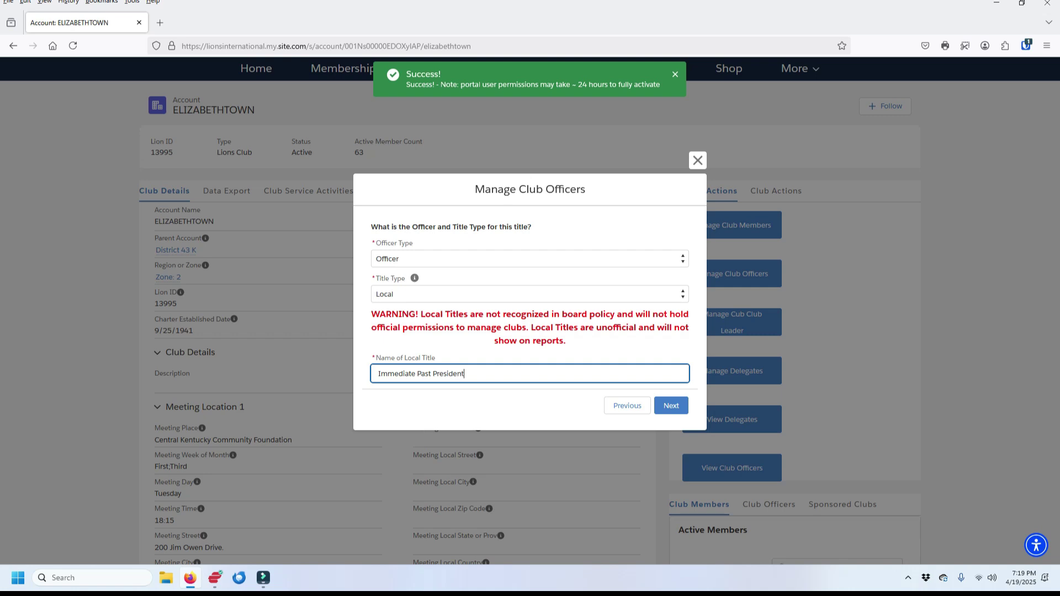
click(671, 407)
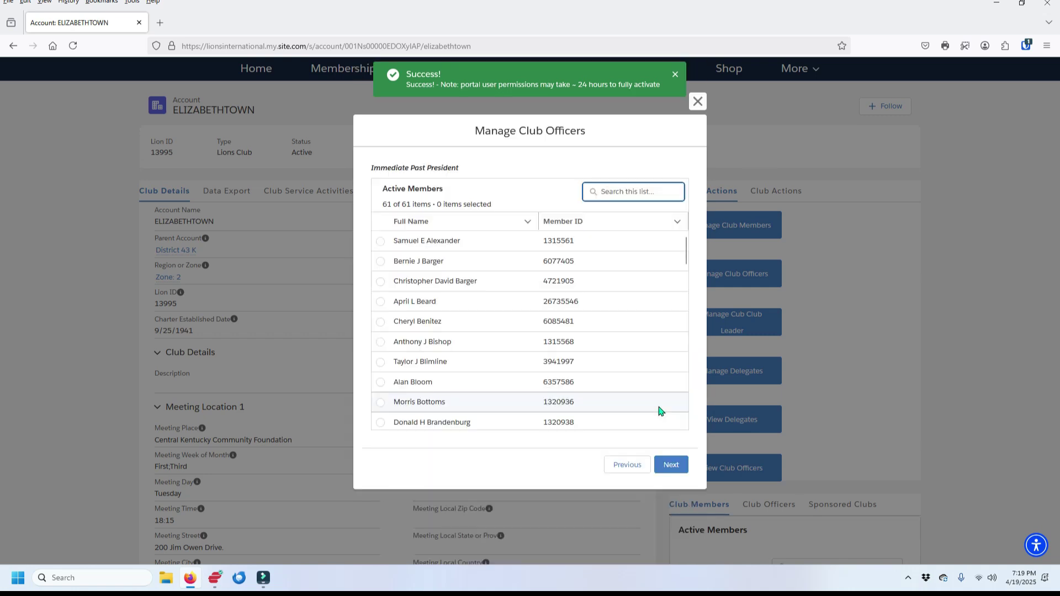
Assign Immediate Past President to the incoming Club LCIF Coordinator, and finish without adding an officer address or creating another assignment
drag(685, 253, 685, 373)
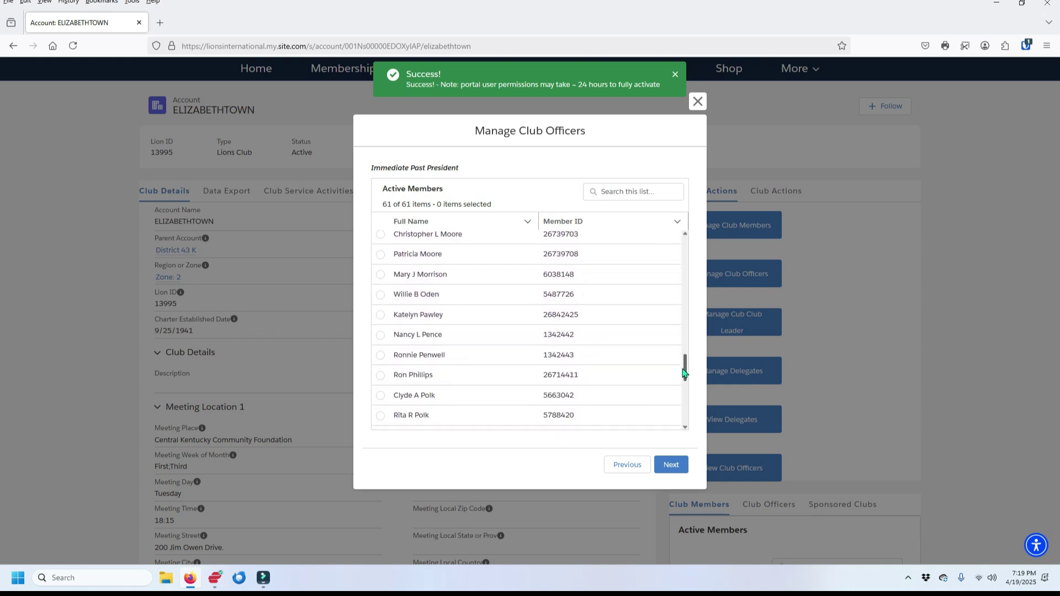
click(380, 299)
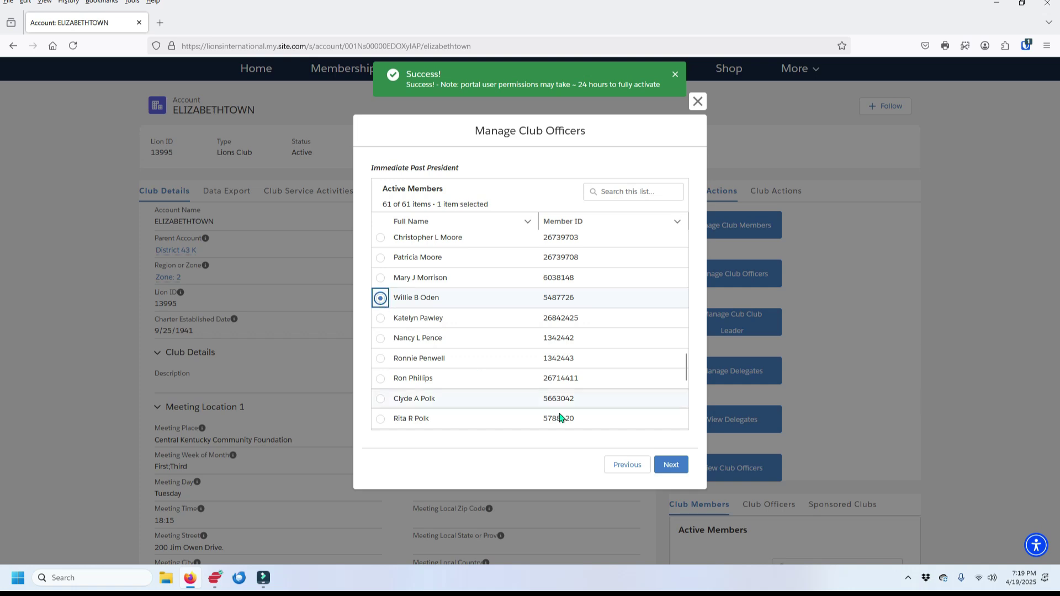
click(671, 465)
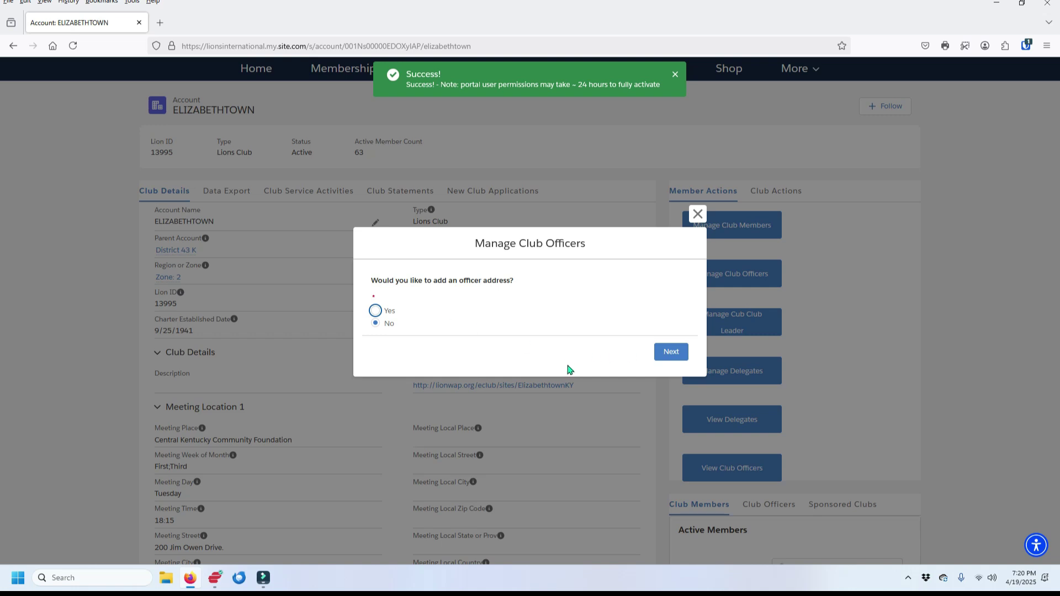
click(672, 354)
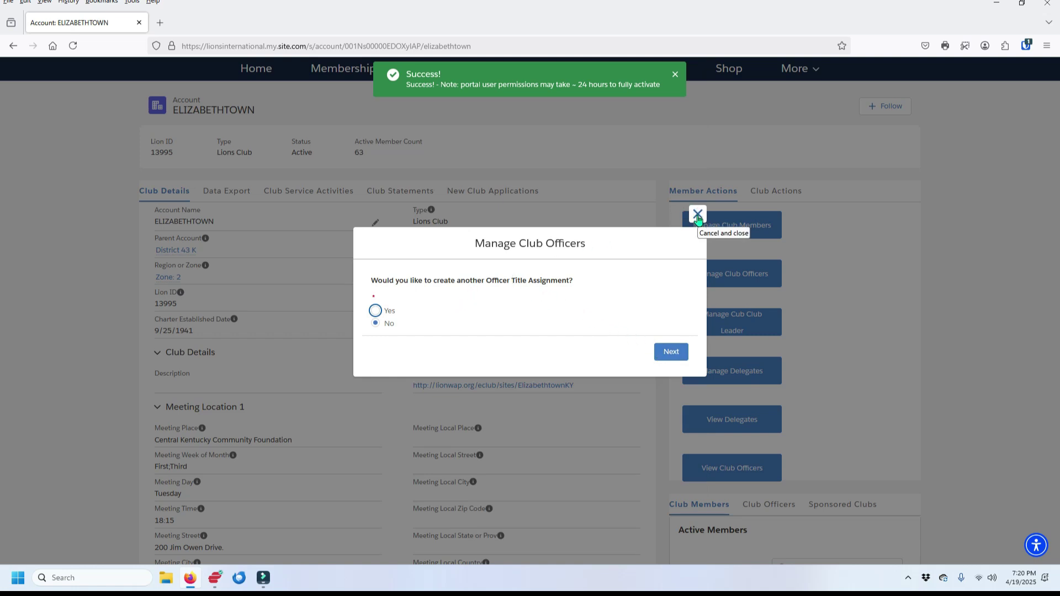
click(674, 352)
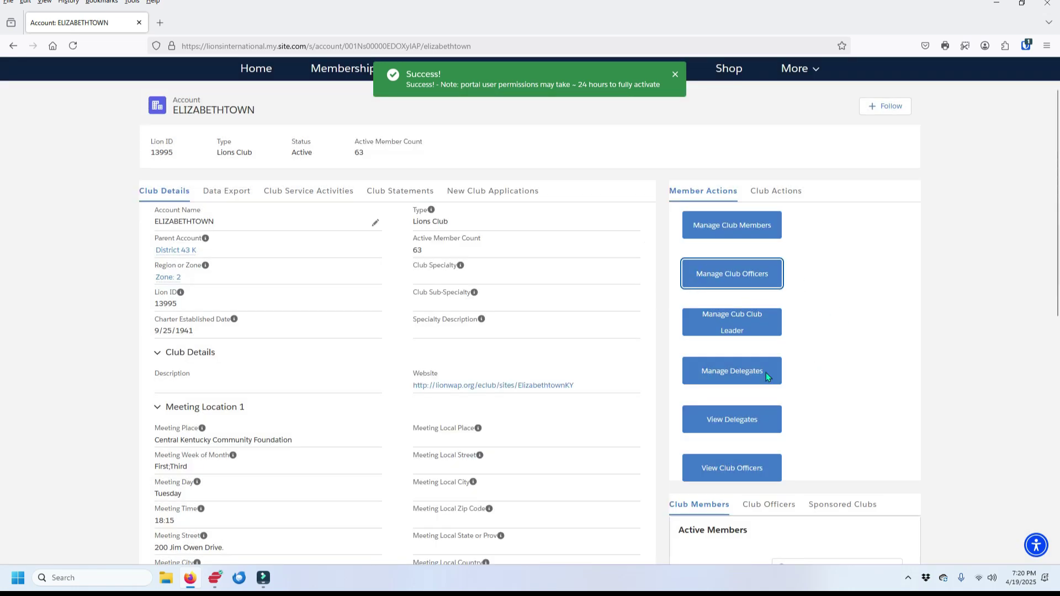
View the club's future officers, check the list for the Immediate Past President entry, and close it
click(729, 469)
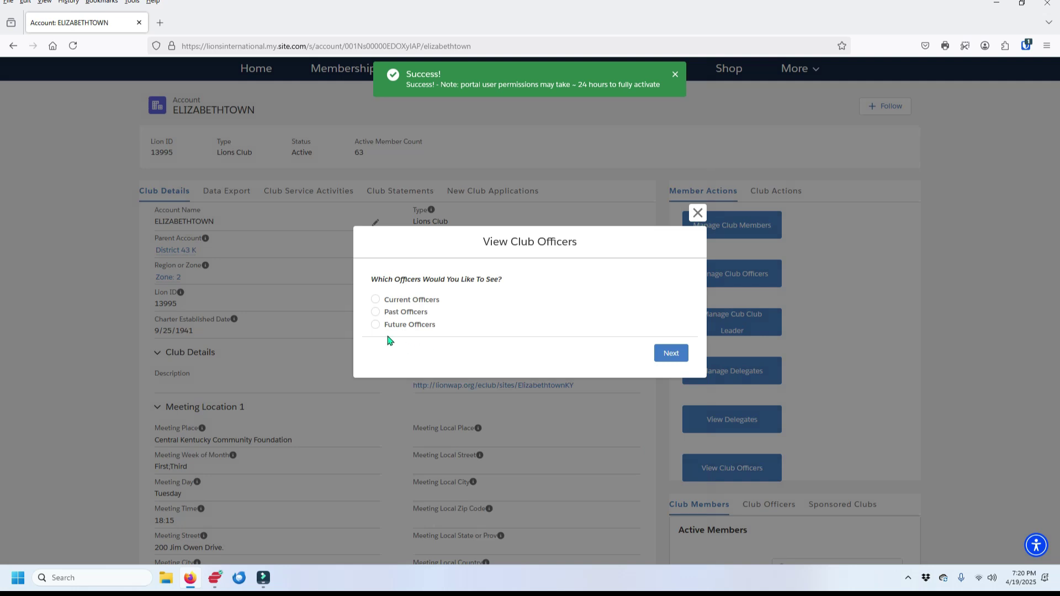
click(376, 324)
click(659, 358)
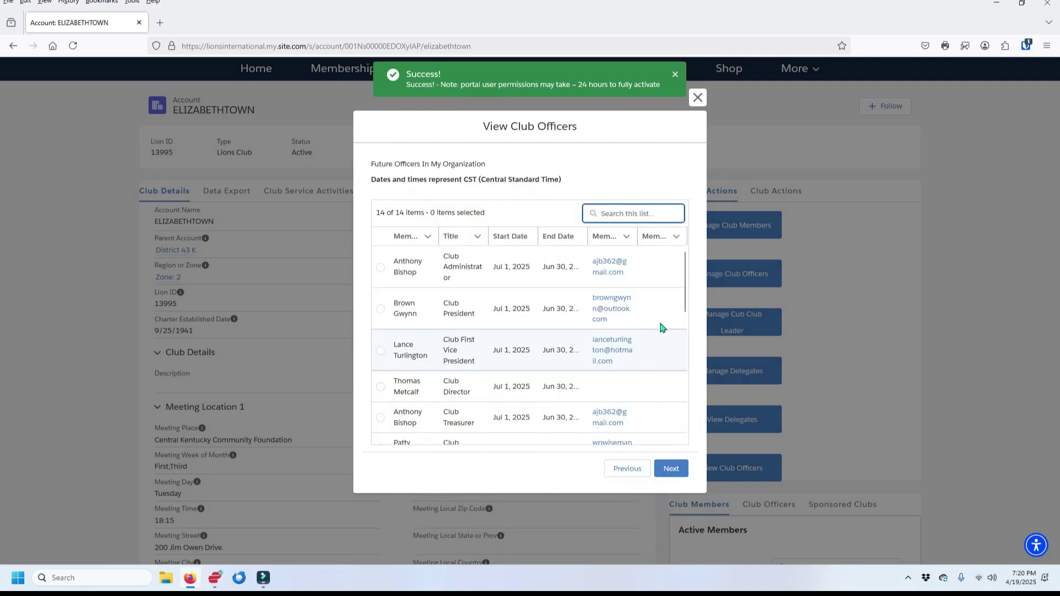
drag(686, 289, 686, 402)
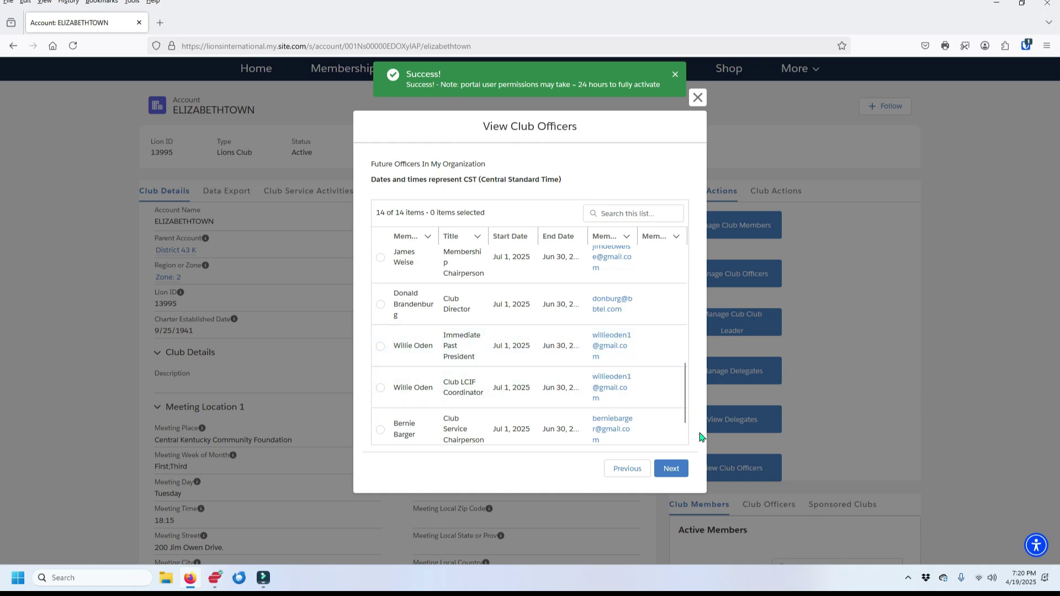
click(697, 98)
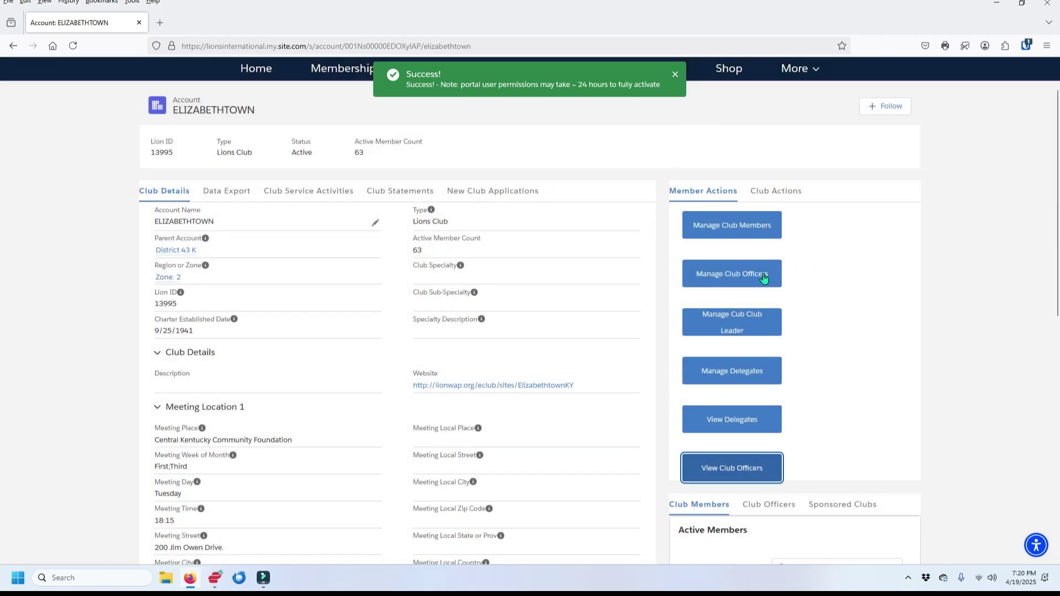
Start a new club officer assignment that begins in the Upcoming Lion Year
click(728, 279)
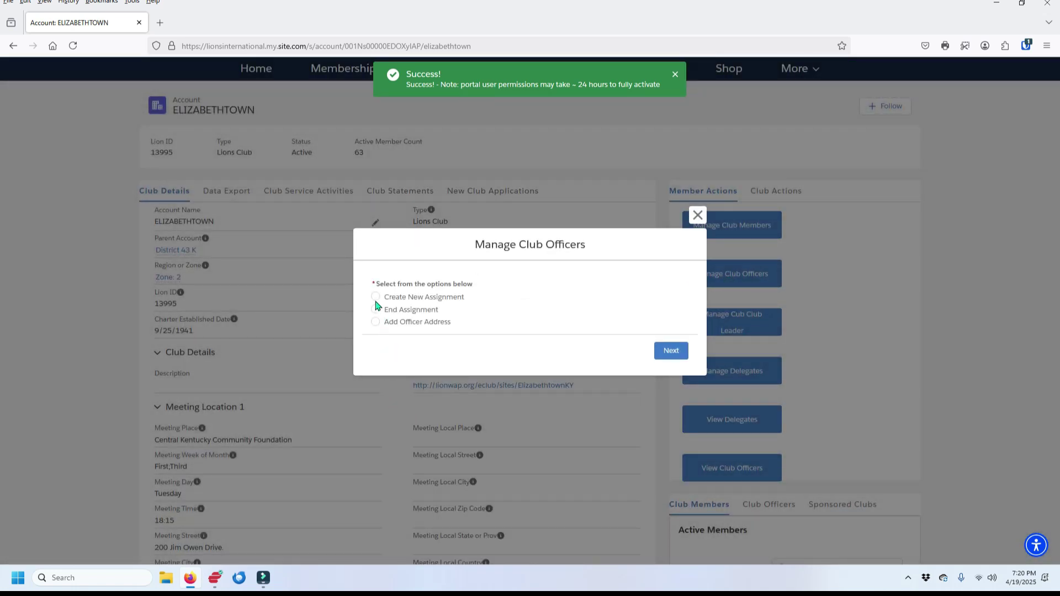
click(375, 299)
click(667, 351)
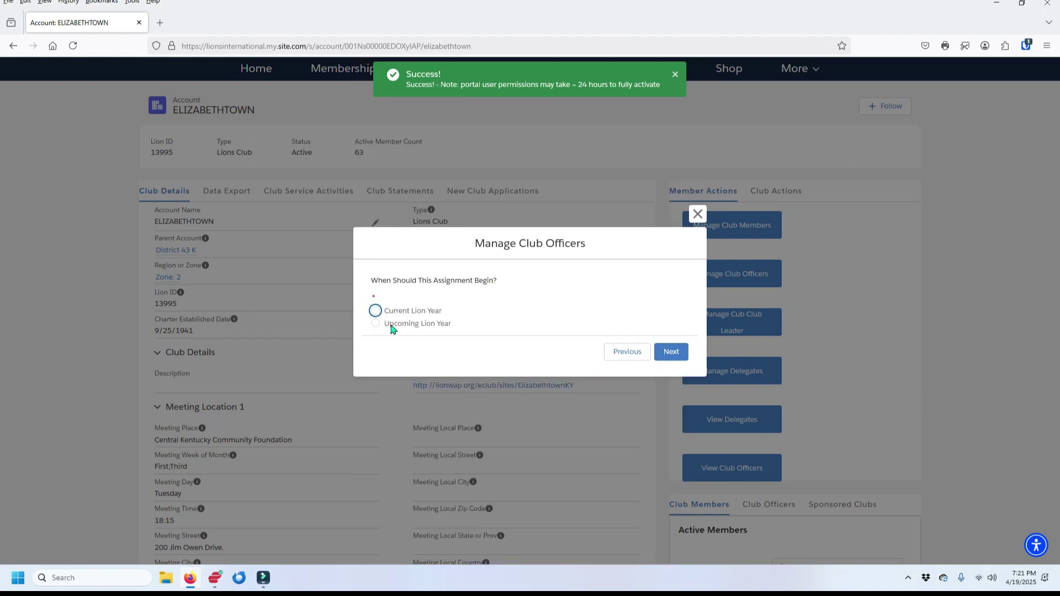
click(376, 323)
click(677, 356)
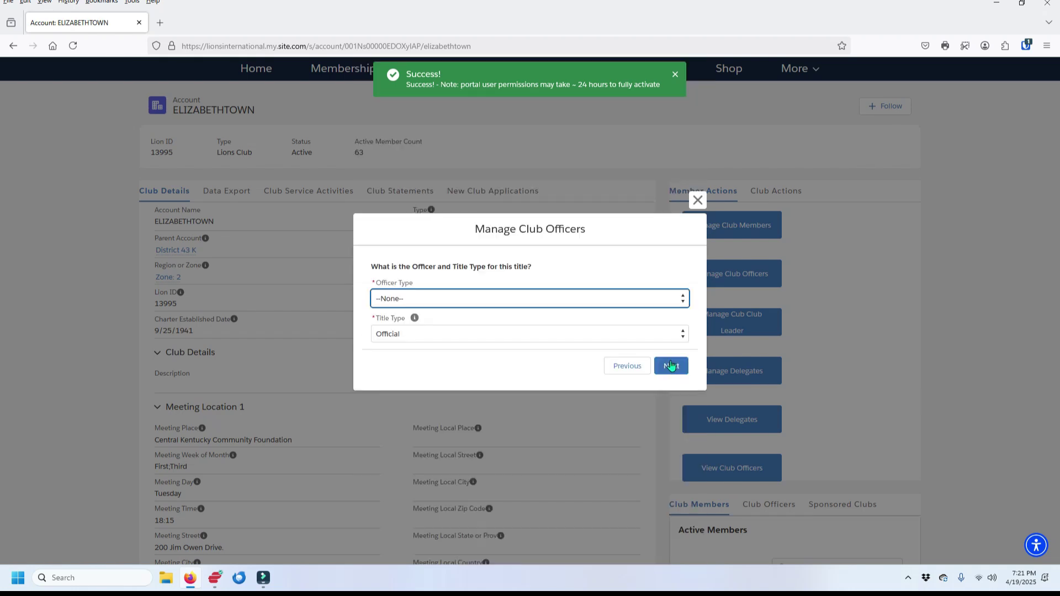
Set officer type Officer and title type Local for the assignment, and name the local title Asst. Secretary
click(683, 305)
click(440, 331)
click(683, 336)
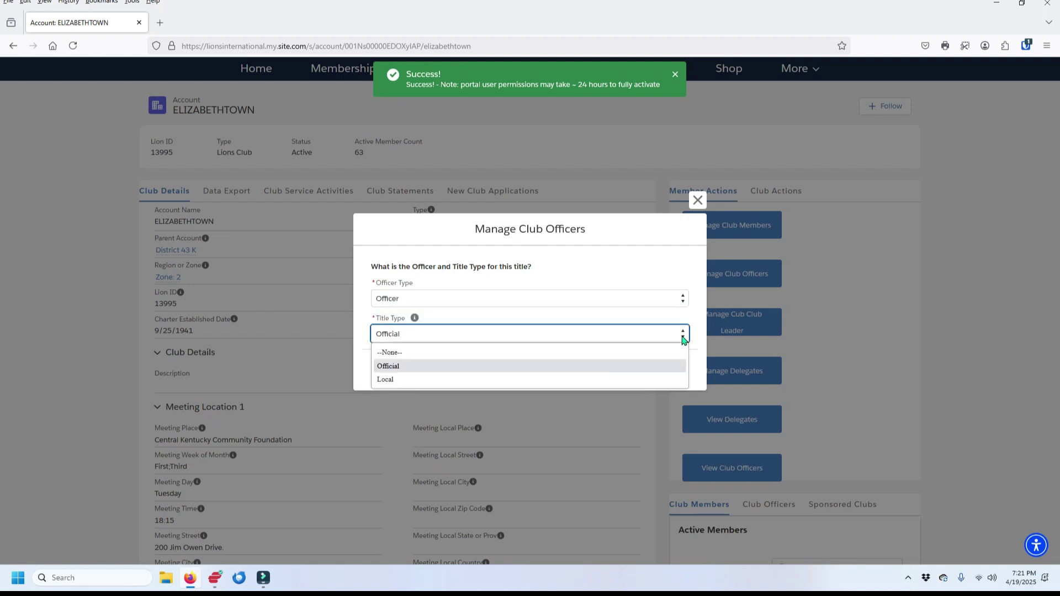
click(420, 381)
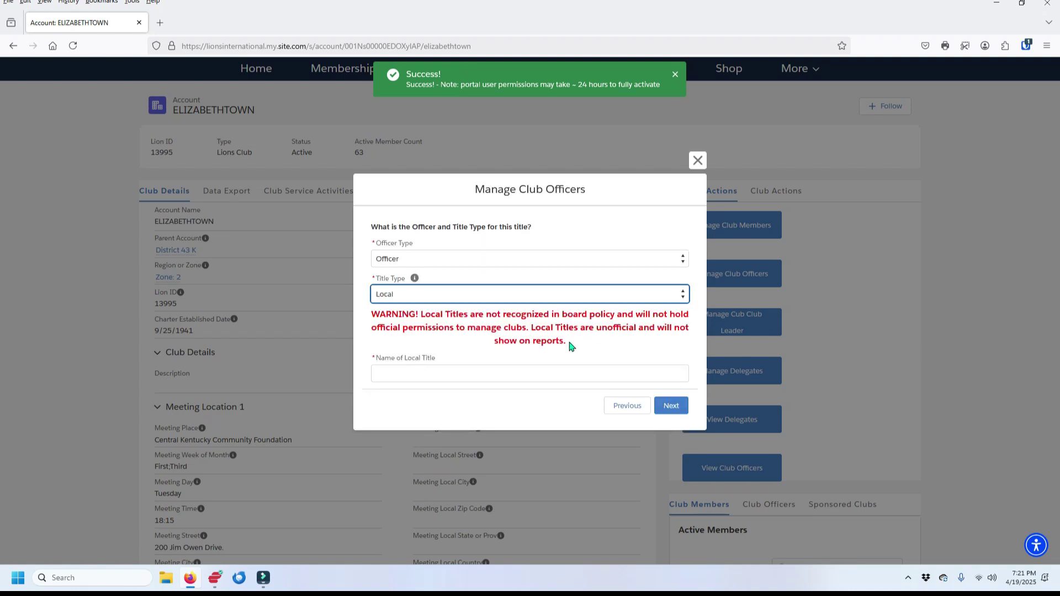
click(420, 375)
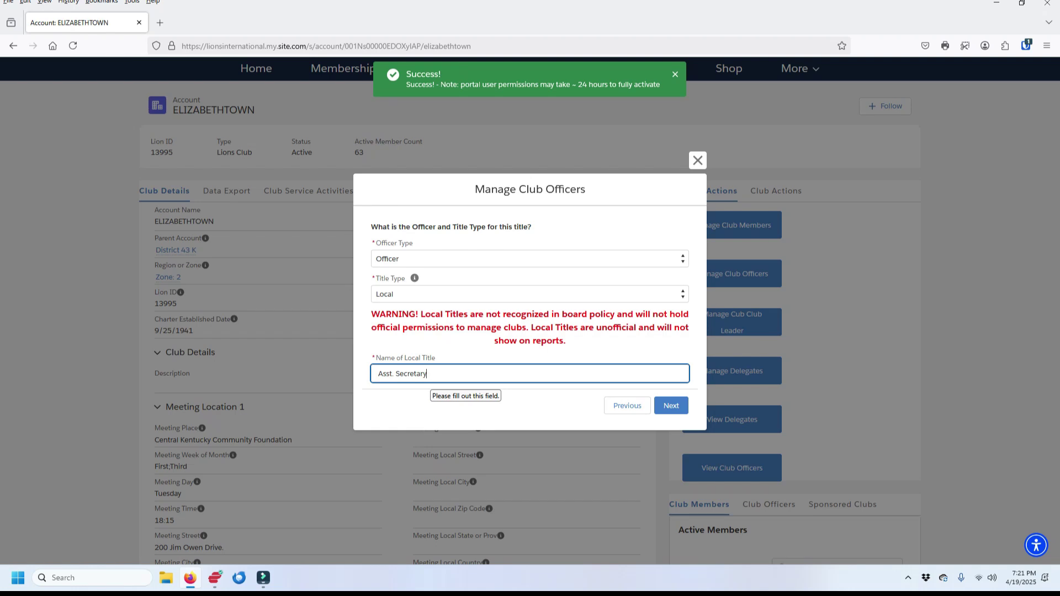
click(672, 408)
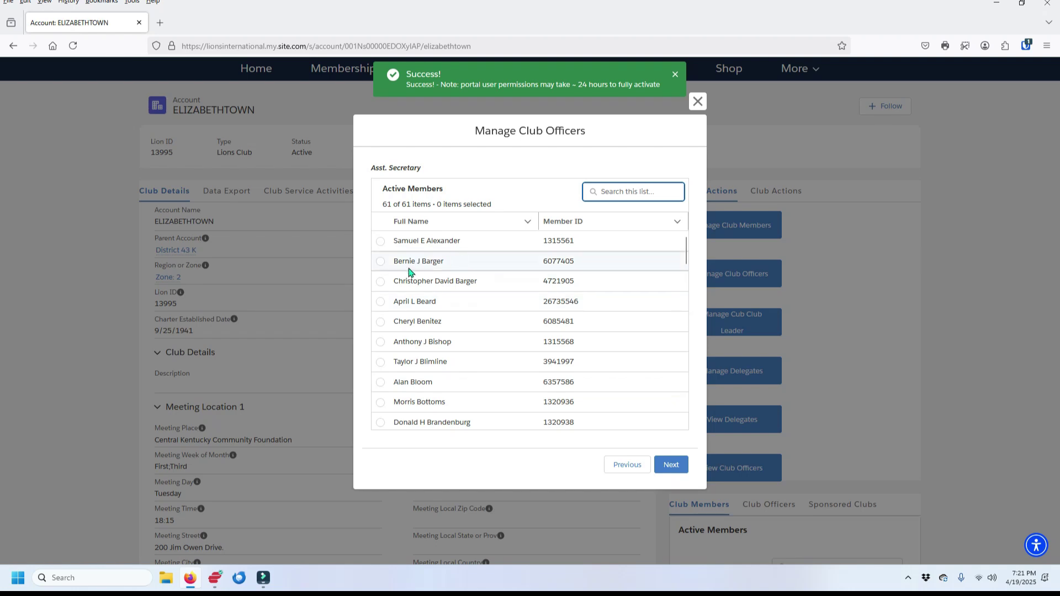
Assign the Asst. Secretary title to the second active member listed, without adding an officer address
click(381, 263)
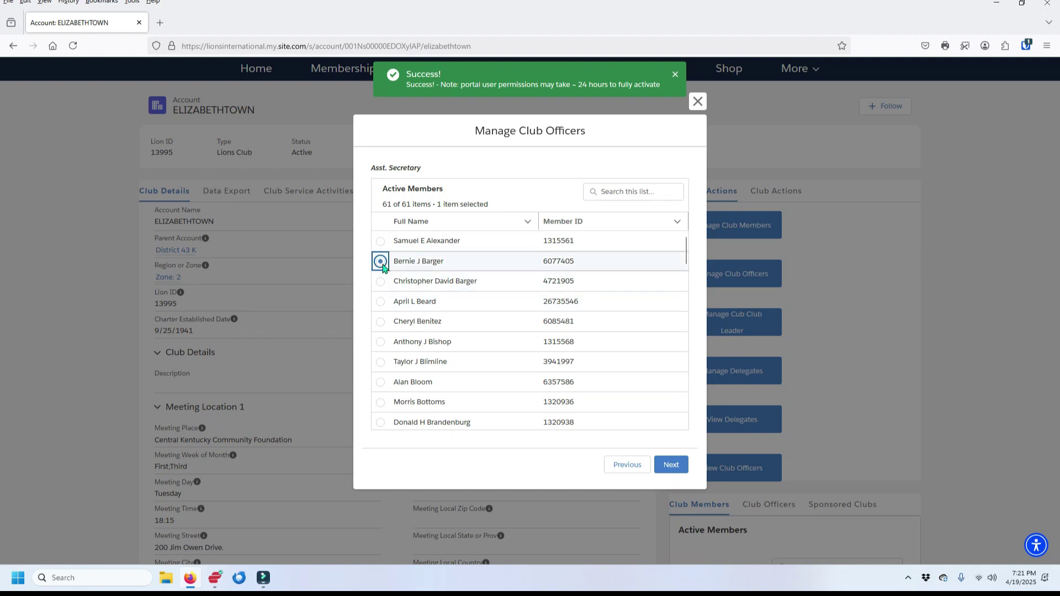
click(672, 465)
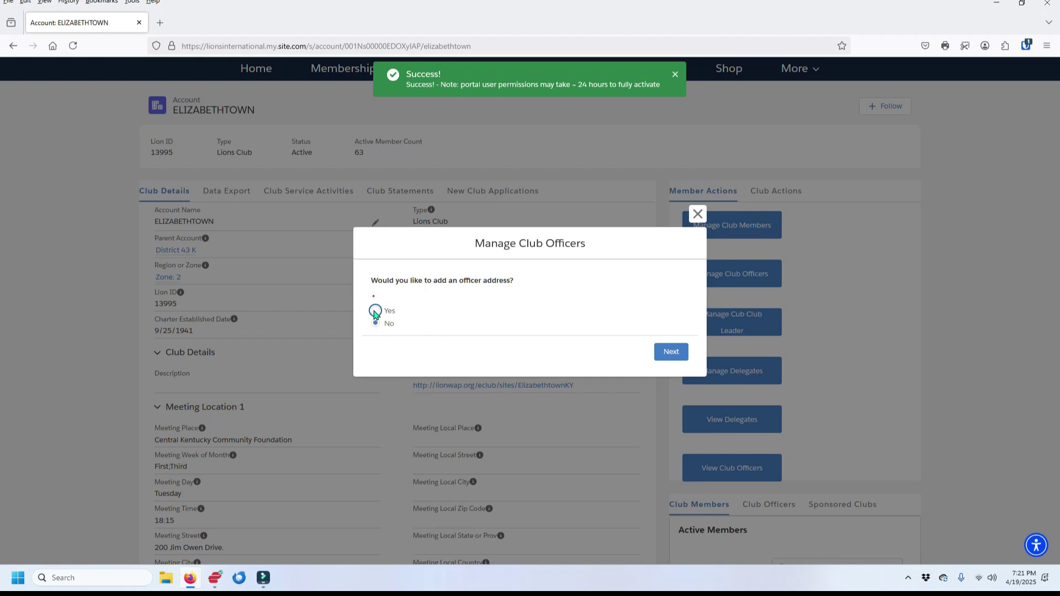
click(671, 353)
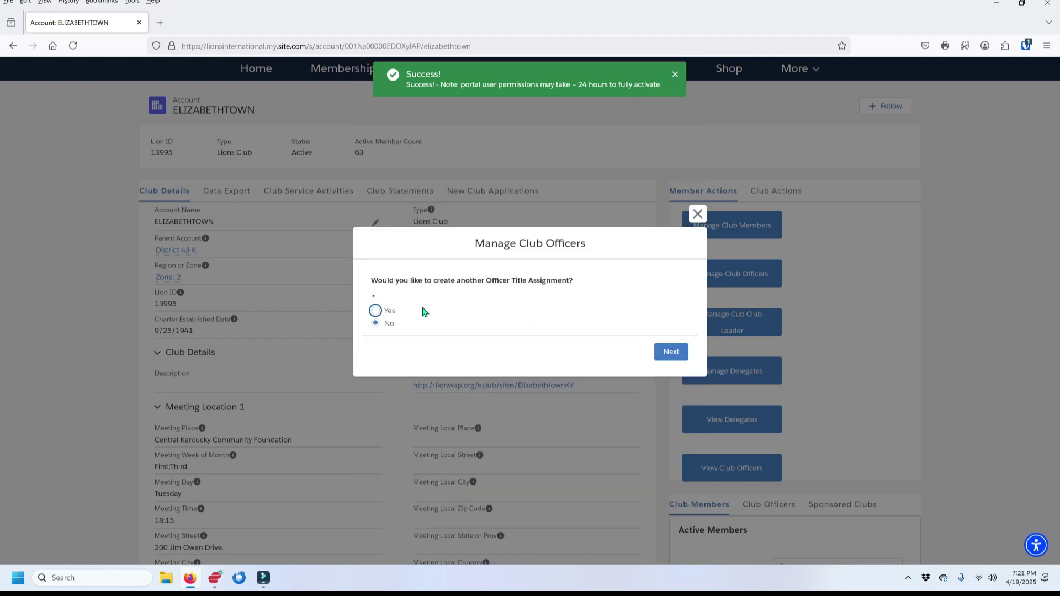
Start another officer title assignment that begins in the Upcoming Lion Year
click(375, 311)
click(668, 352)
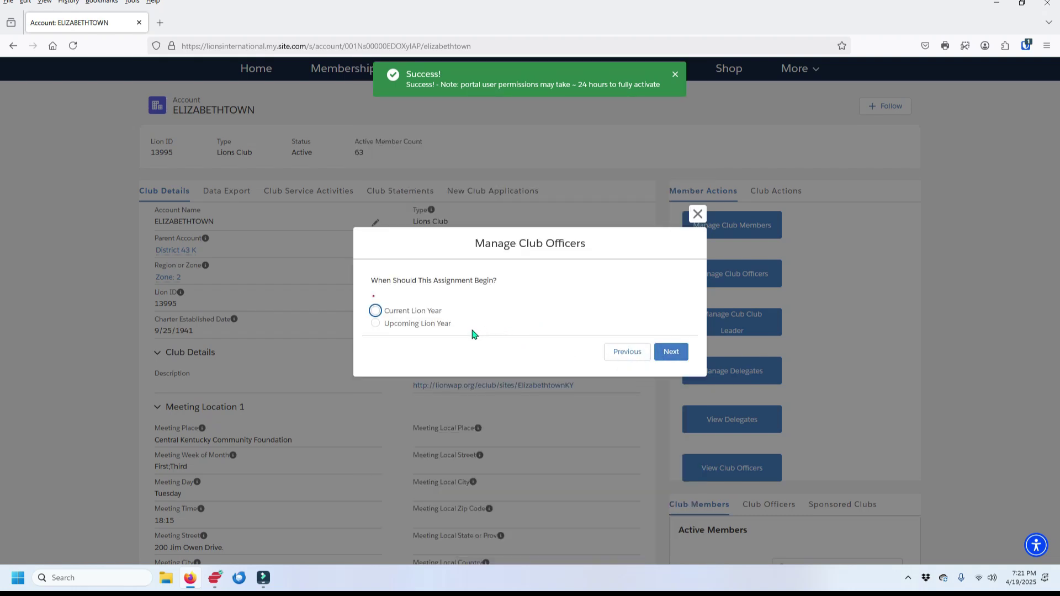
click(376, 324)
click(671, 352)
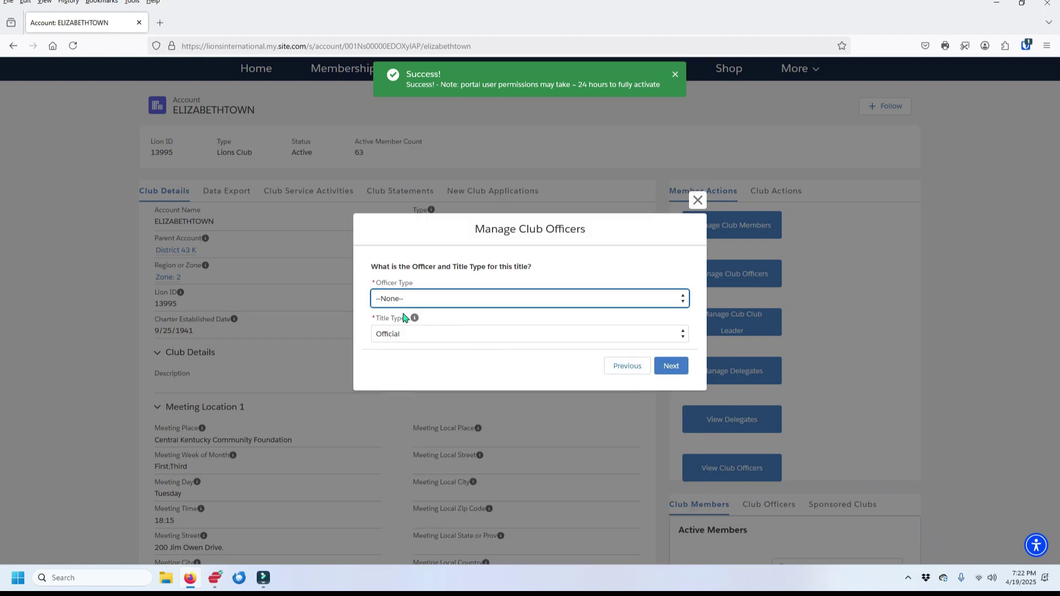
Set officer type Officer and title type Local for the assignment, and name the local title Asst. Treasurer
click(683, 298)
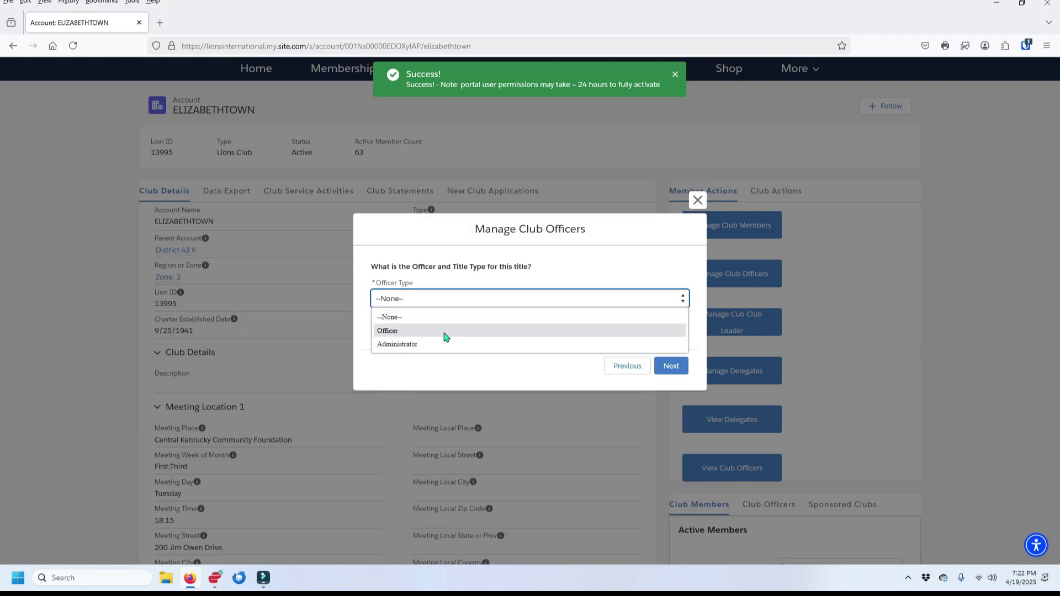
click(424, 333)
click(683, 336)
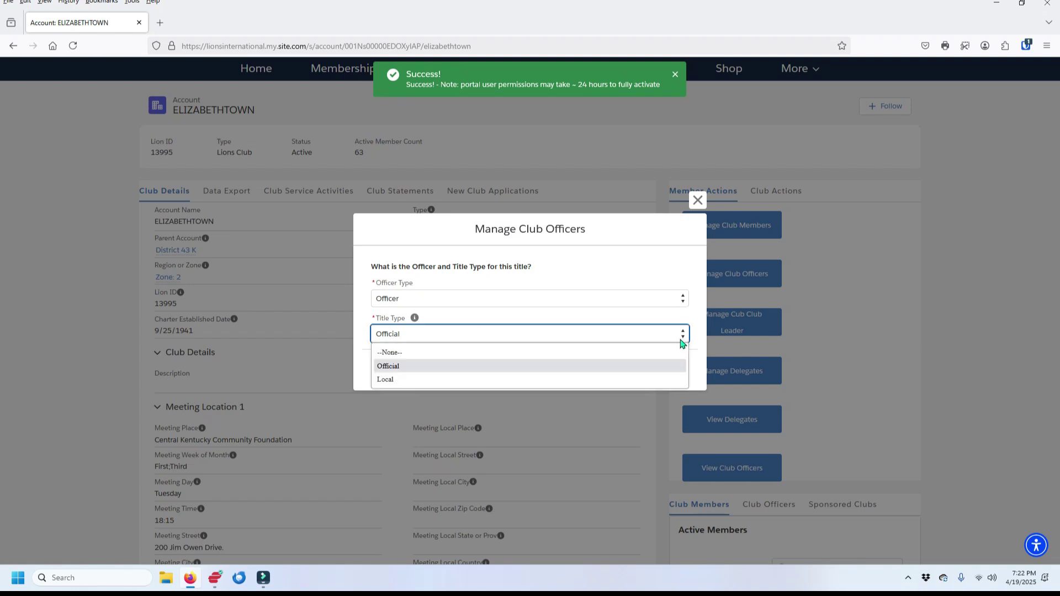
click(409, 385)
click(411, 372)
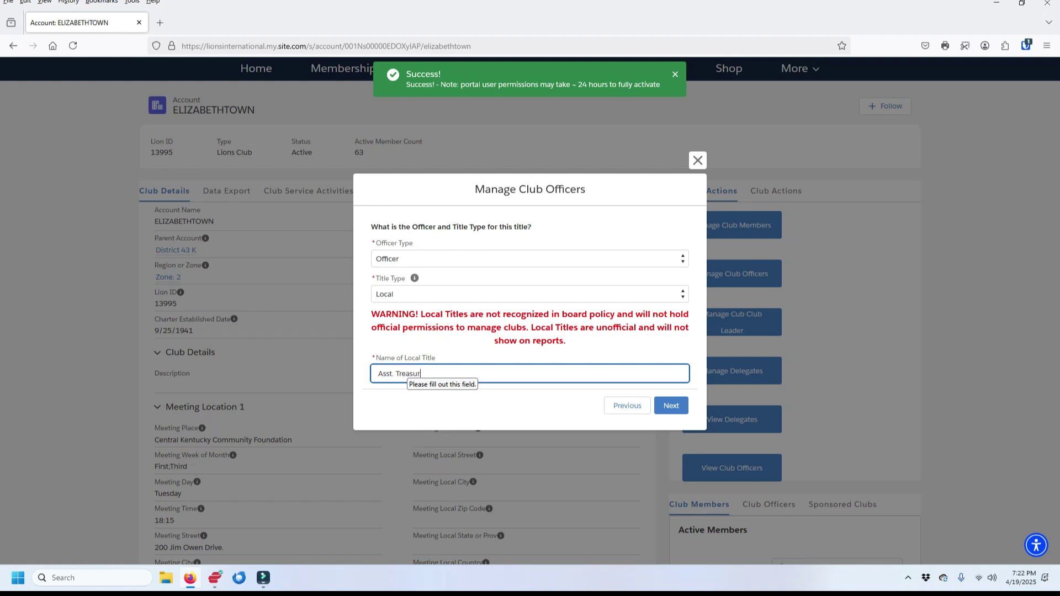
click(671, 406)
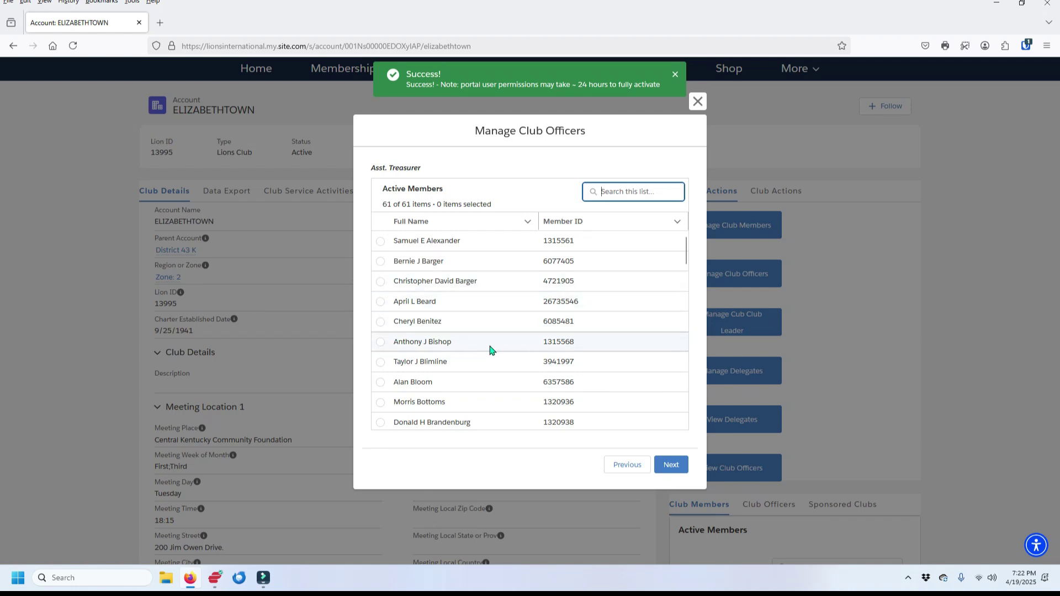
Assign the Asst. Treasurer title to the ninth active member listed, and save the prefilled officer address
key(Tab)
click(381, 404)
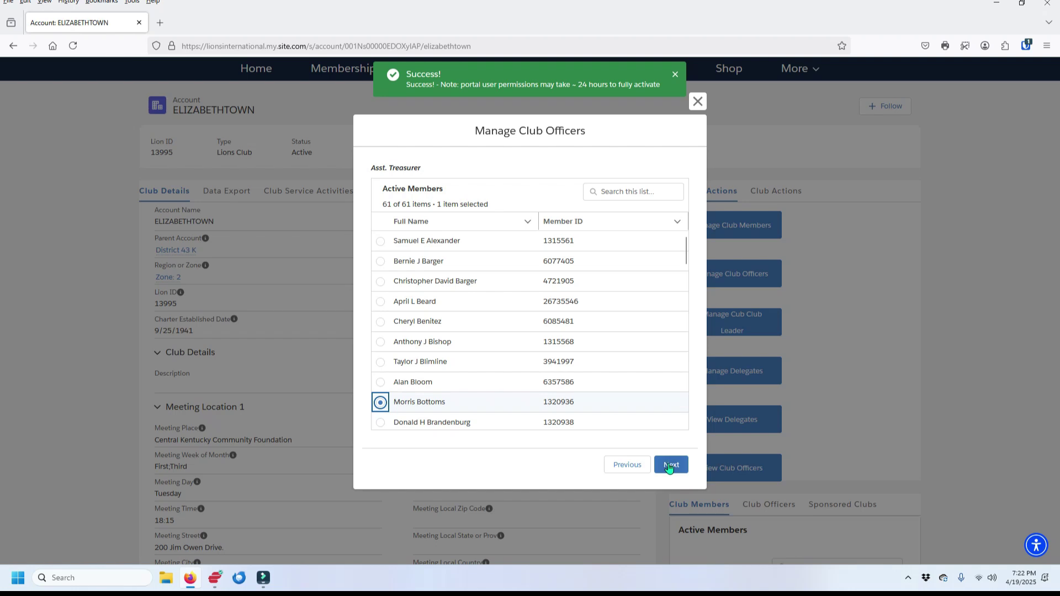
click(669, 467)
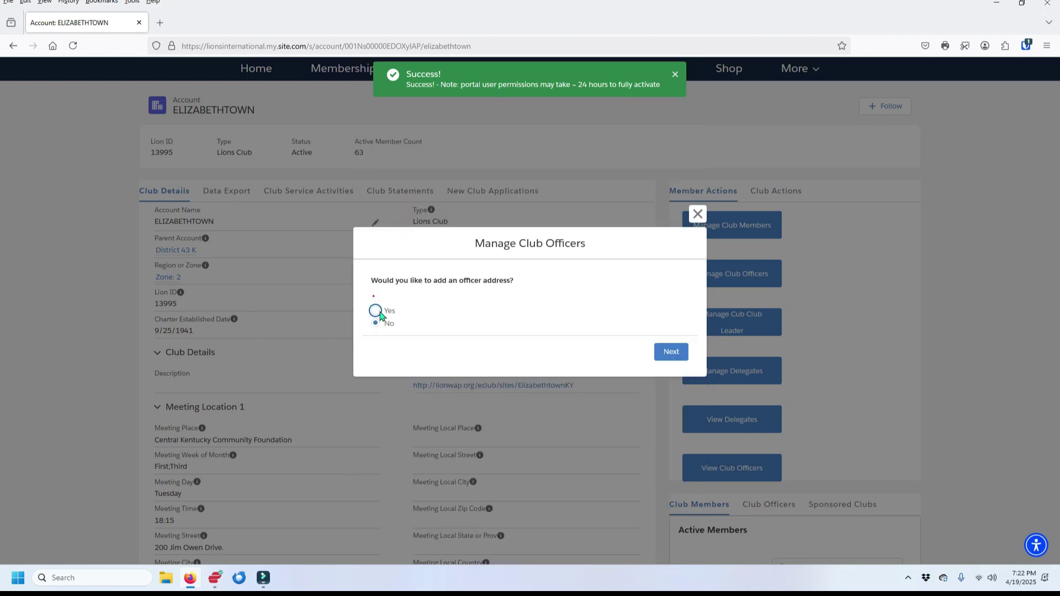
click(376, 311)
click(675, 356)
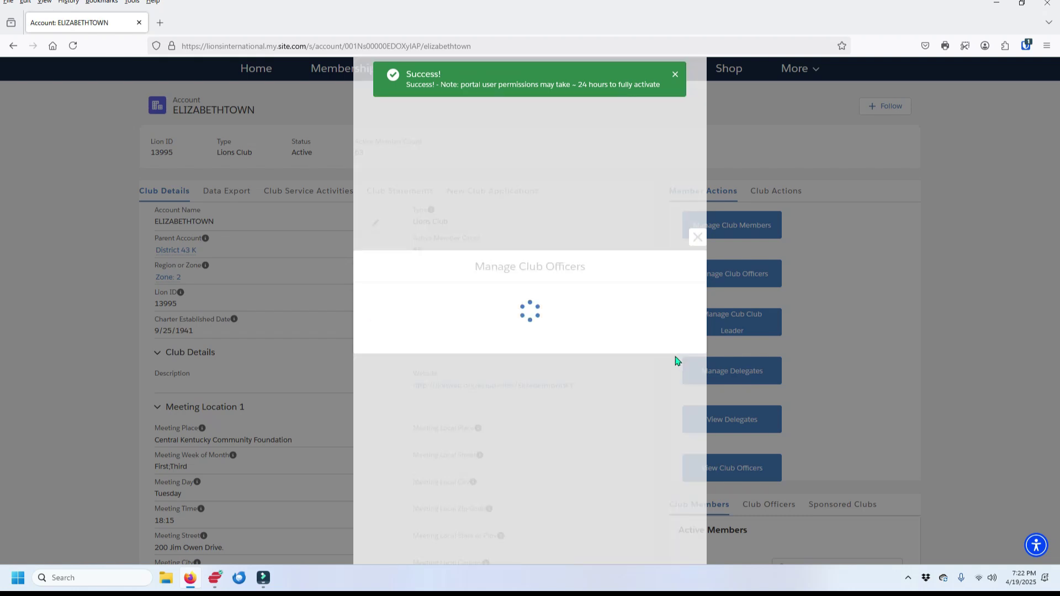
click(671, 422)
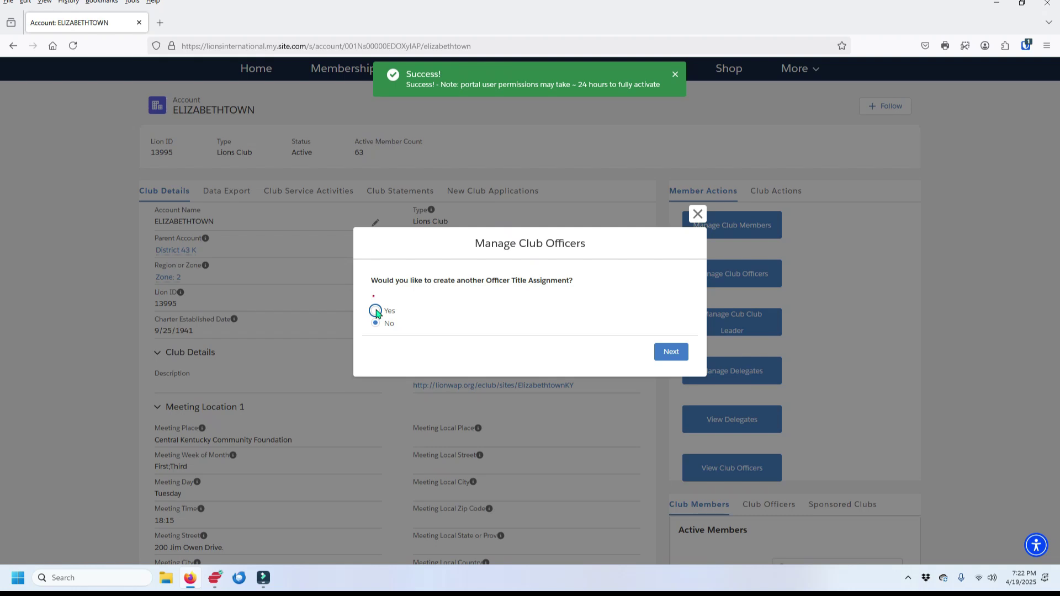
Create a further officer title assignment beginning in the Upcoming Lion Year for a second Asst. Treasurer
click(376, 311)
click(666, 354)
click(376, 324)
click(674, 356)
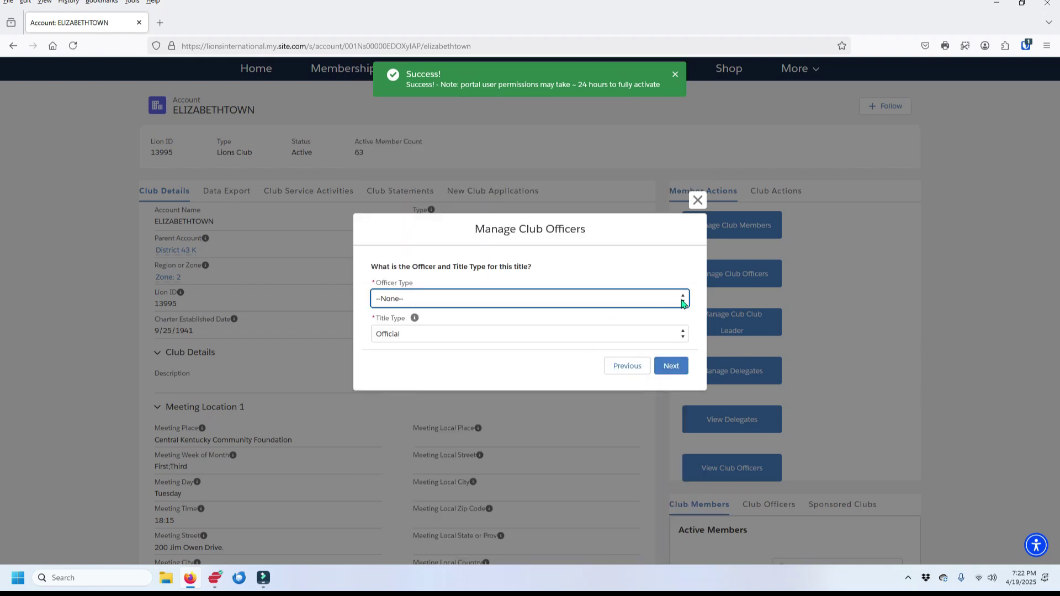
Set officer type Officer and title type Local, and name the local title Asst. Treasurer without any number suffix
click(683, 302)
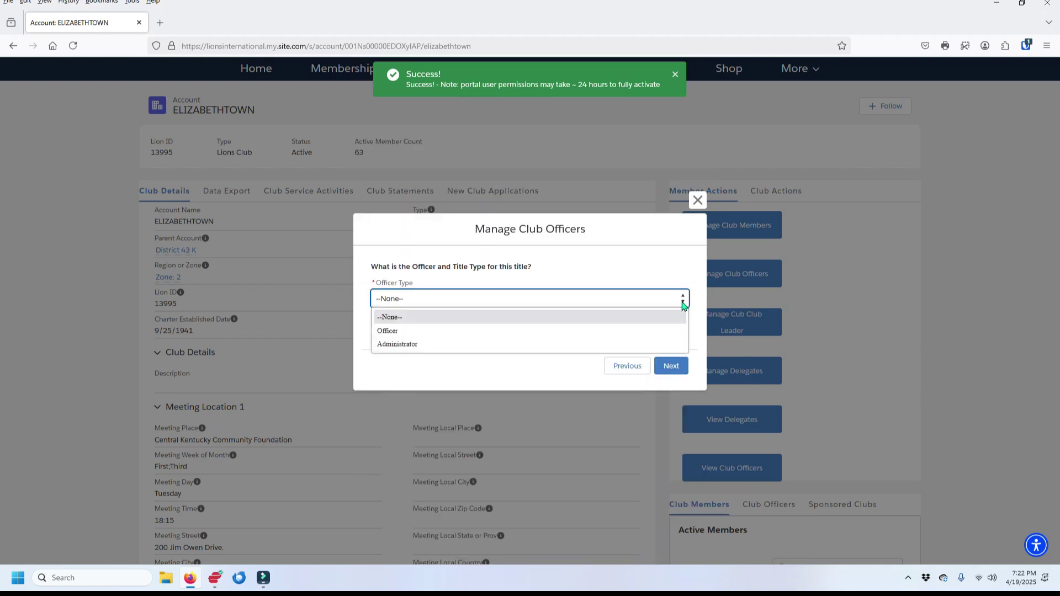
click(425, 333)
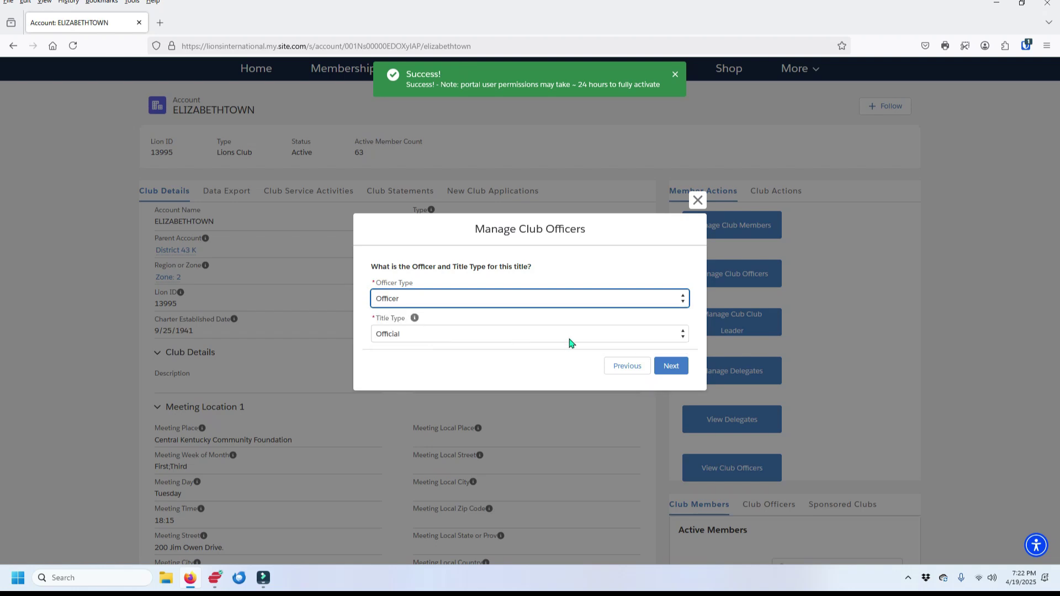
click(683, 334)
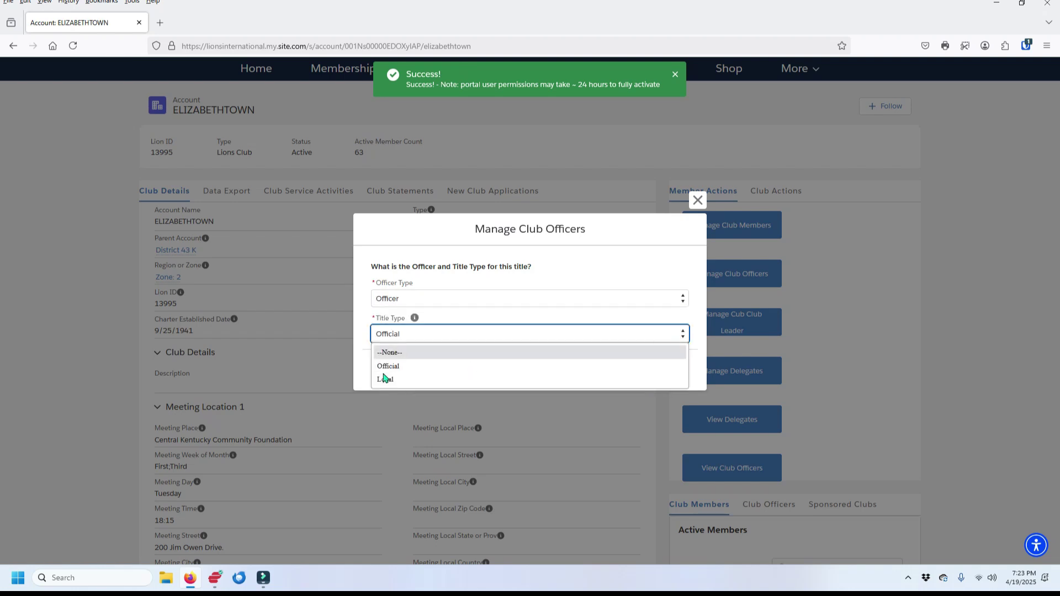
click(404, 381)
click(412, 374)
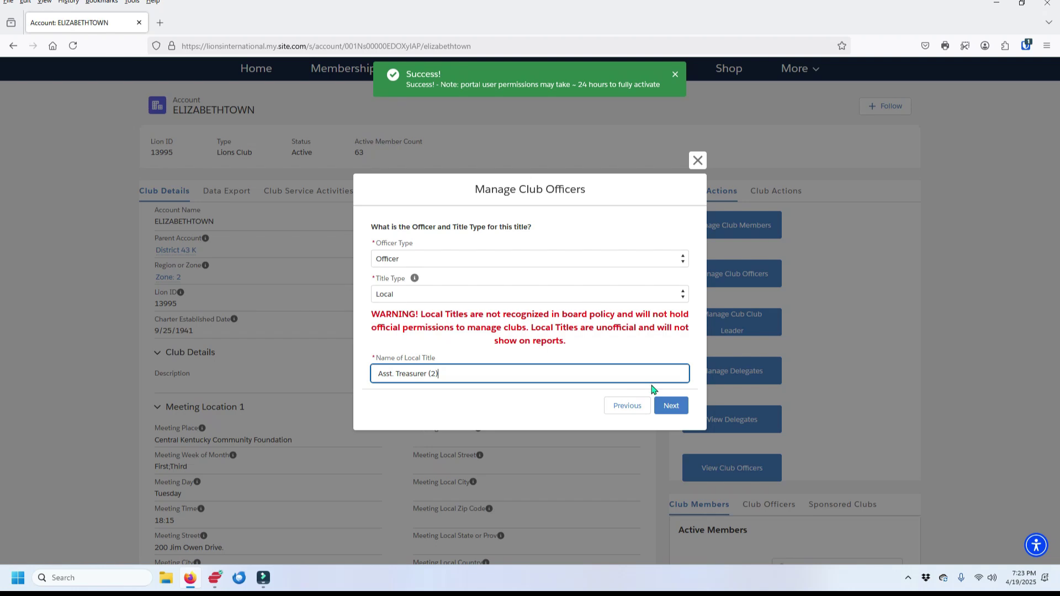
key(BackSpace)
key(BackSpace)
click(677, 407)
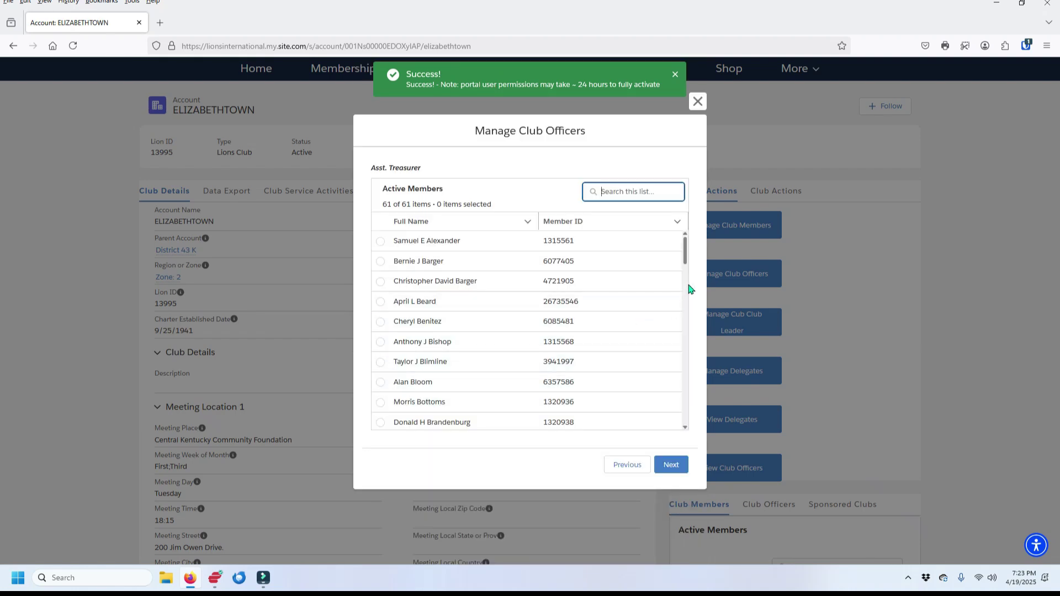
Assign this Asst. Treasurer title to the second listed member whose surname starts with K, saving the home address as officer address
drag(686, 249, 691, 320)
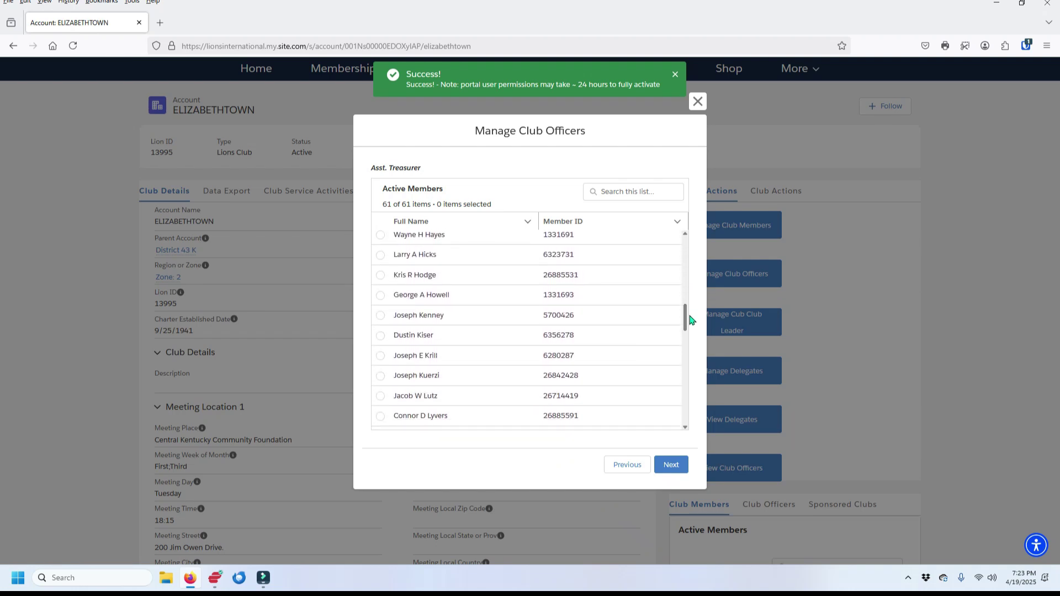
click(380, 336)
click(671, 465)
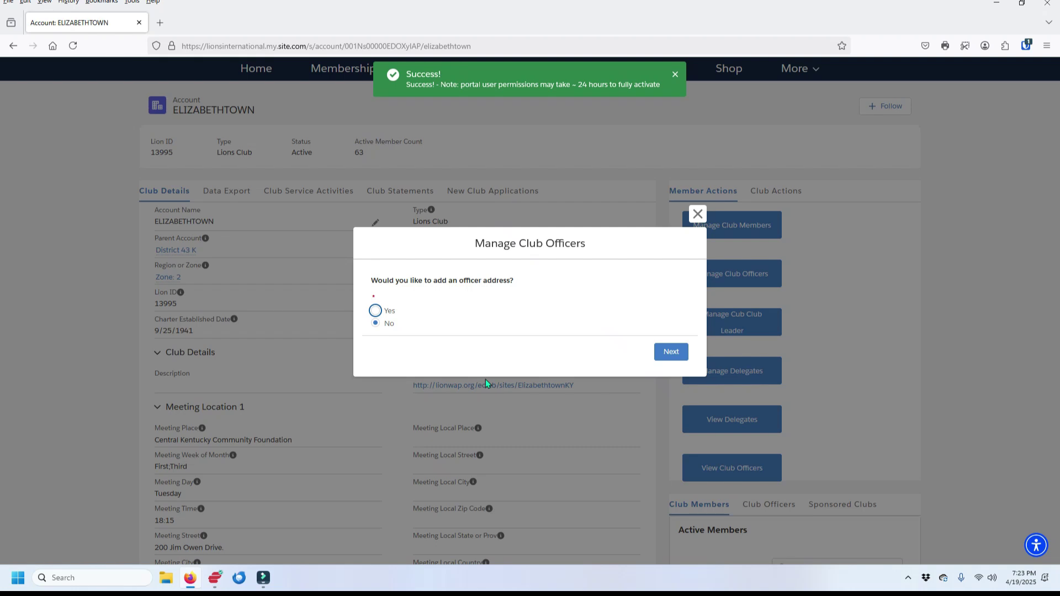
click(377, 312)
click(676, 354)
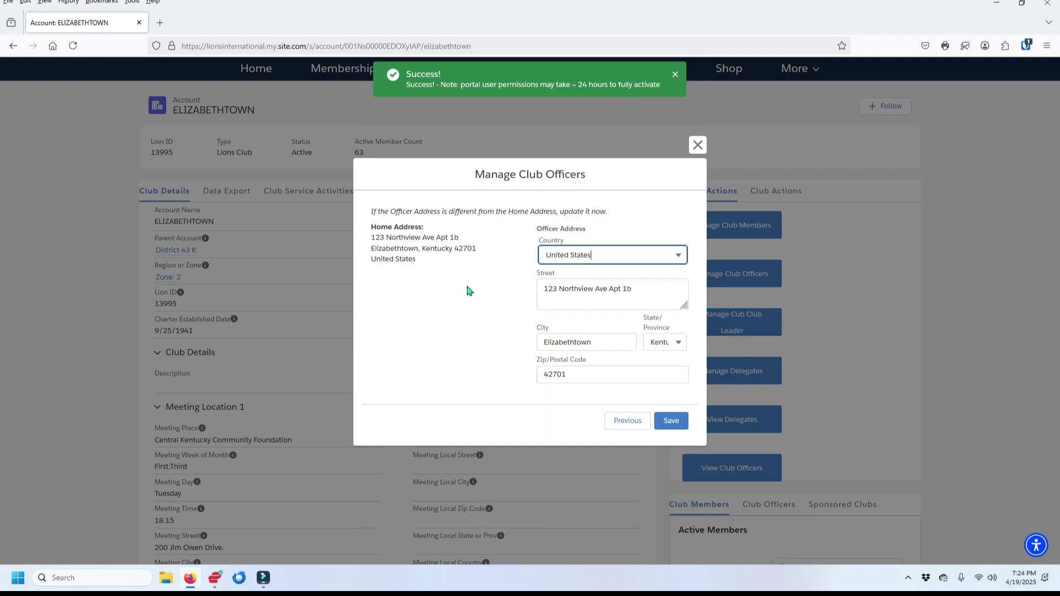
click(671, 422)
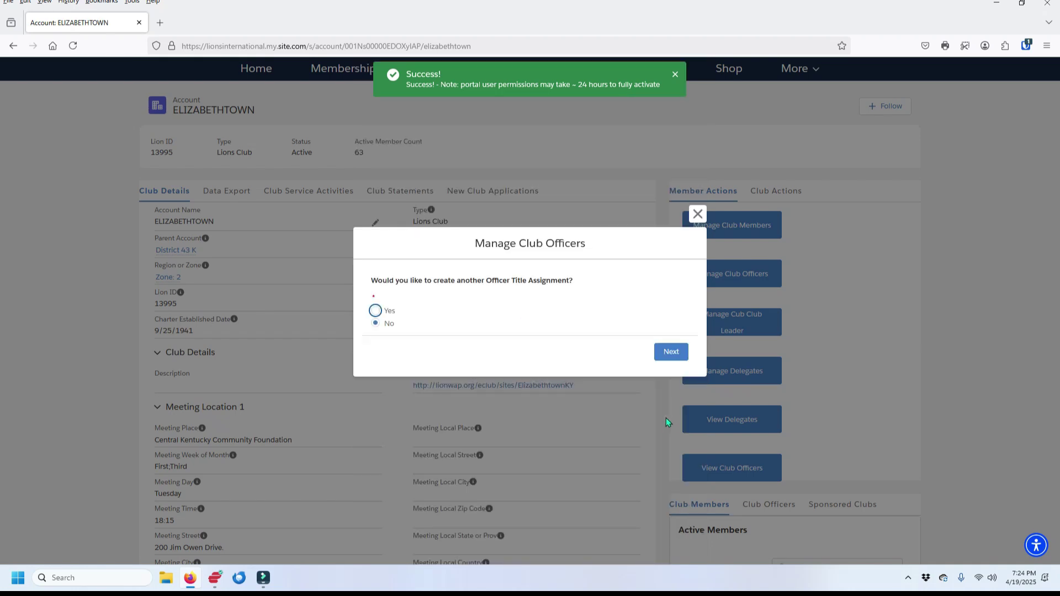
Start another officer title assignment for the Upcoming Lion Year
click(378, 313)
click(671, 357)
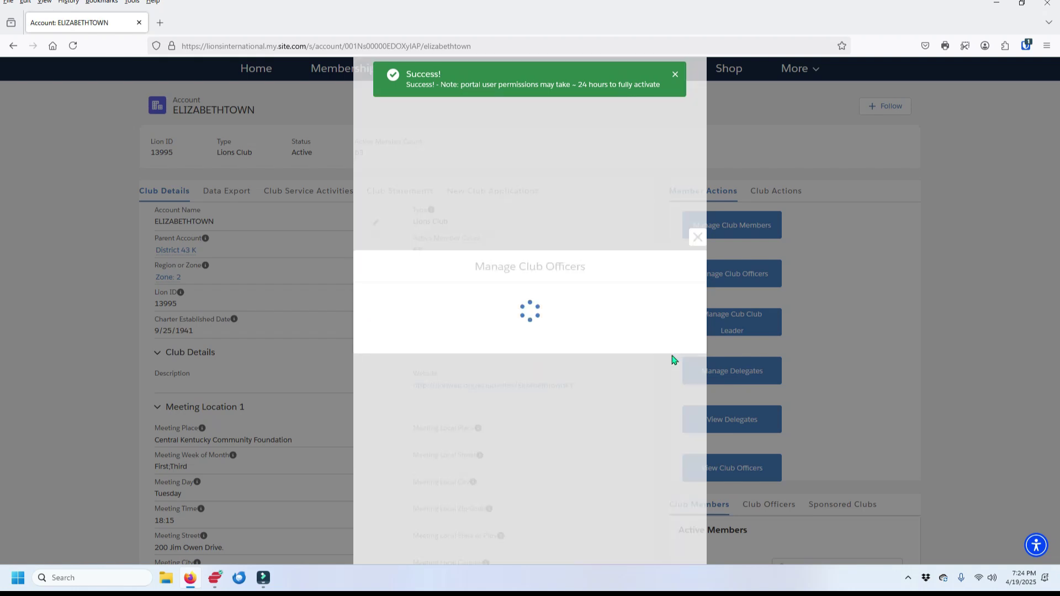
click(375, 324)
click(678, 352)
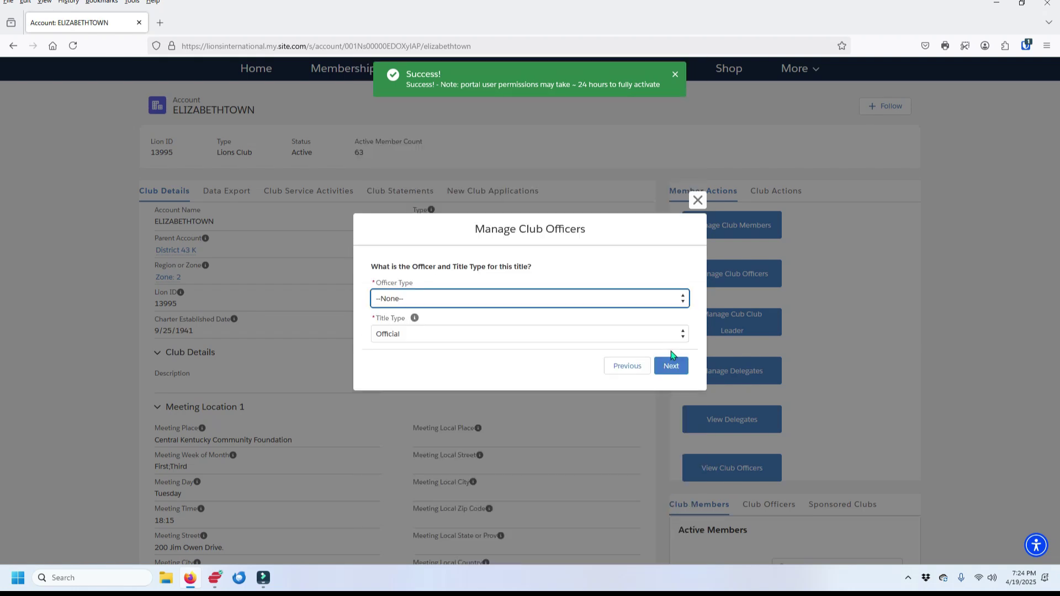
Set officer type Officer and title type Local for the assignment, and name the local title Tail Twister
click(684, 304)
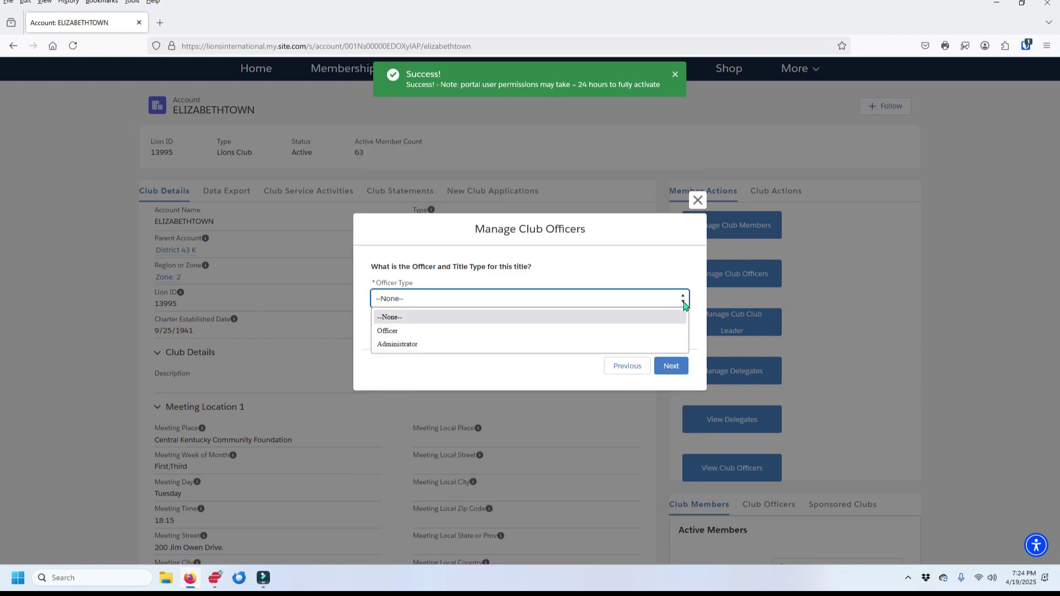
click(418, 329)
click(683, 338)
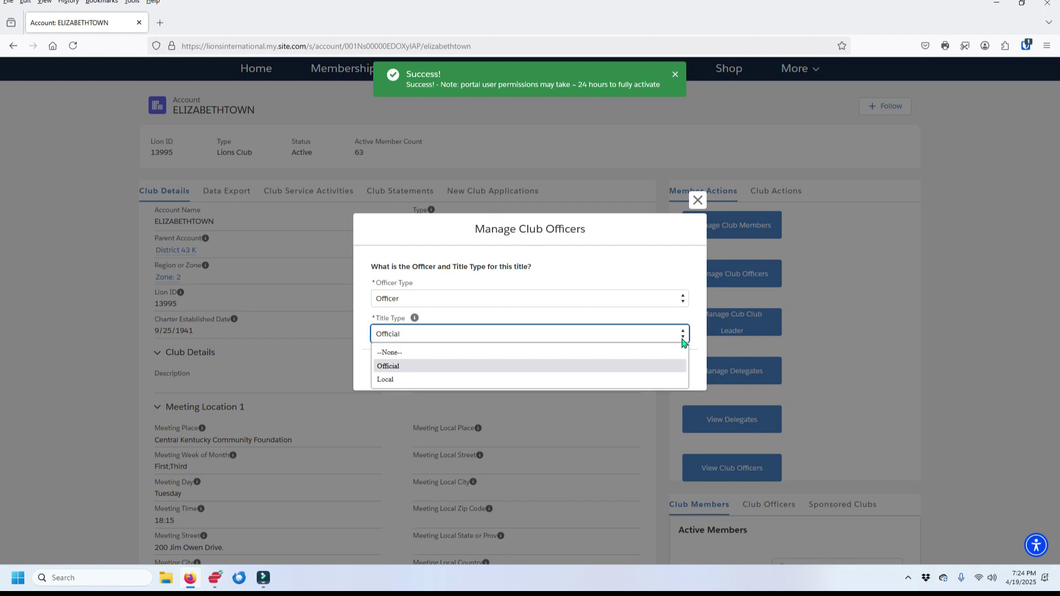
click(409, 381)
click(394, 371)
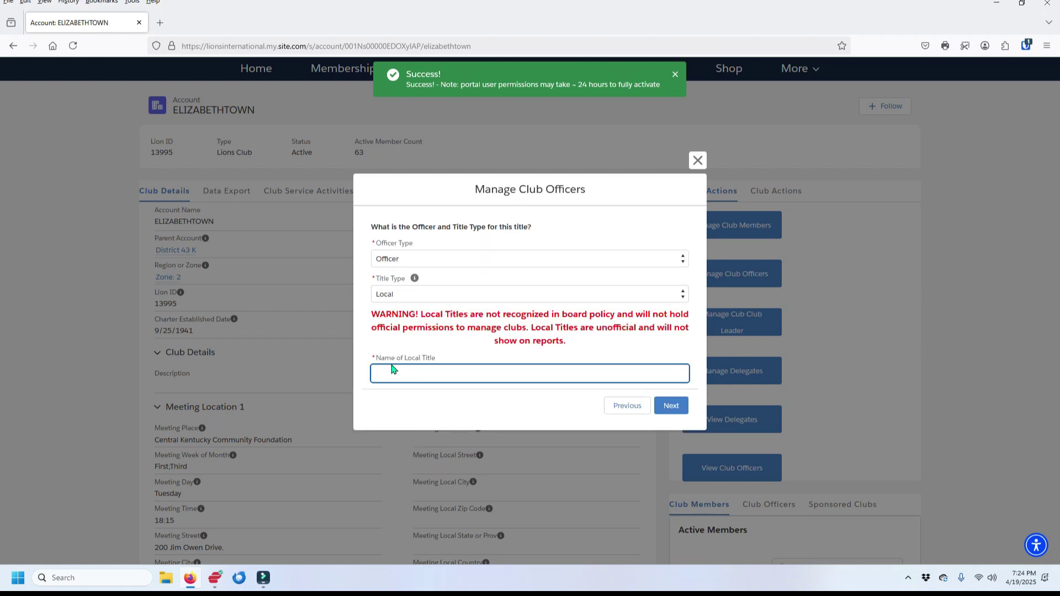
text(Tail Twister)
click(681, 407)
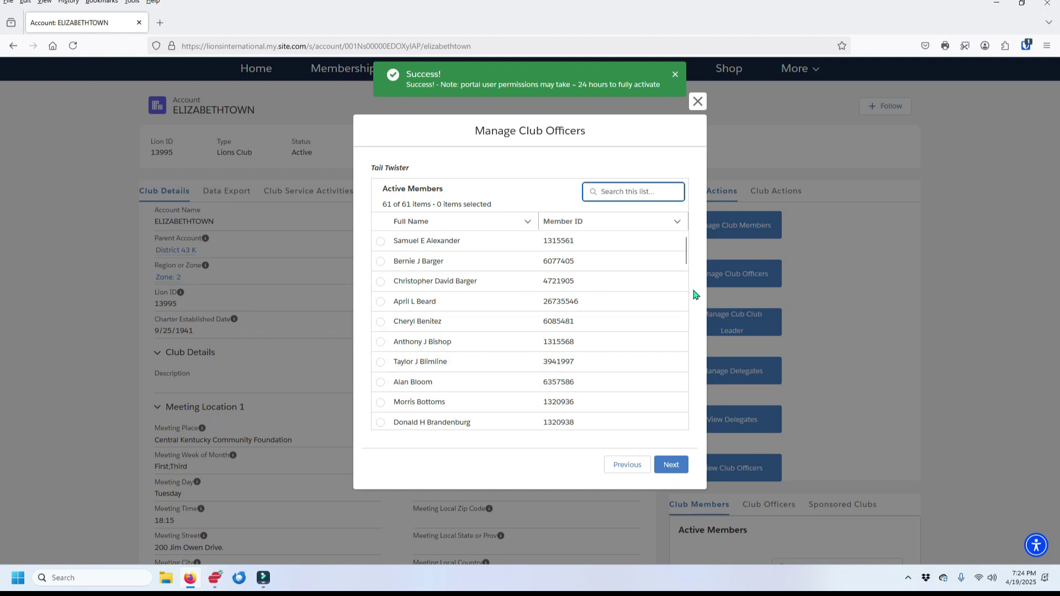
Assign the Tail Twister title to the first listed member whose surname starts with Mc, saving the home address as officer address
drag(687, 255, 684, 345)
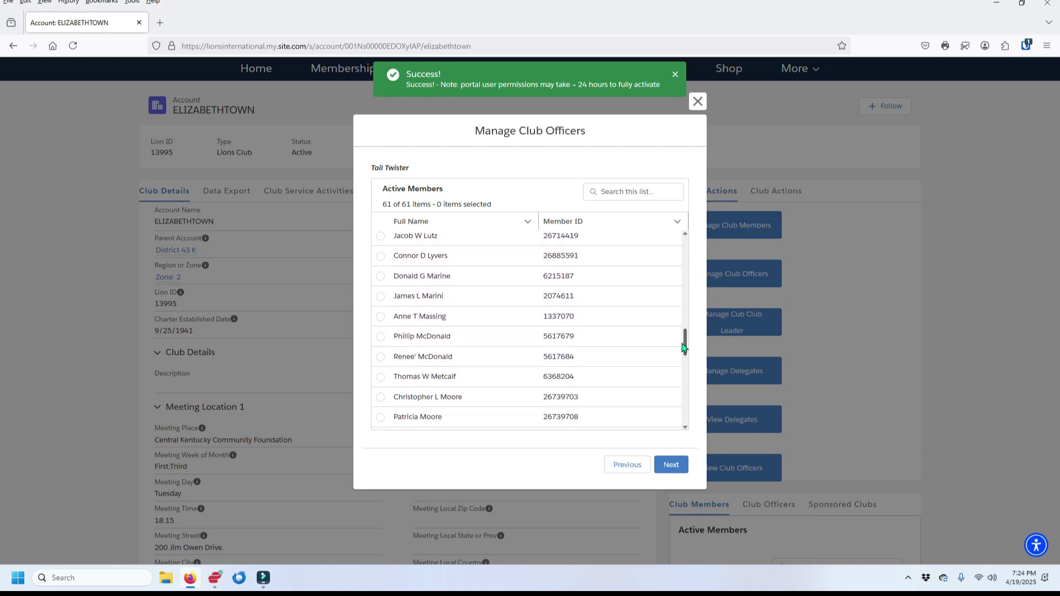
click(380, 339)
click(671, 466)
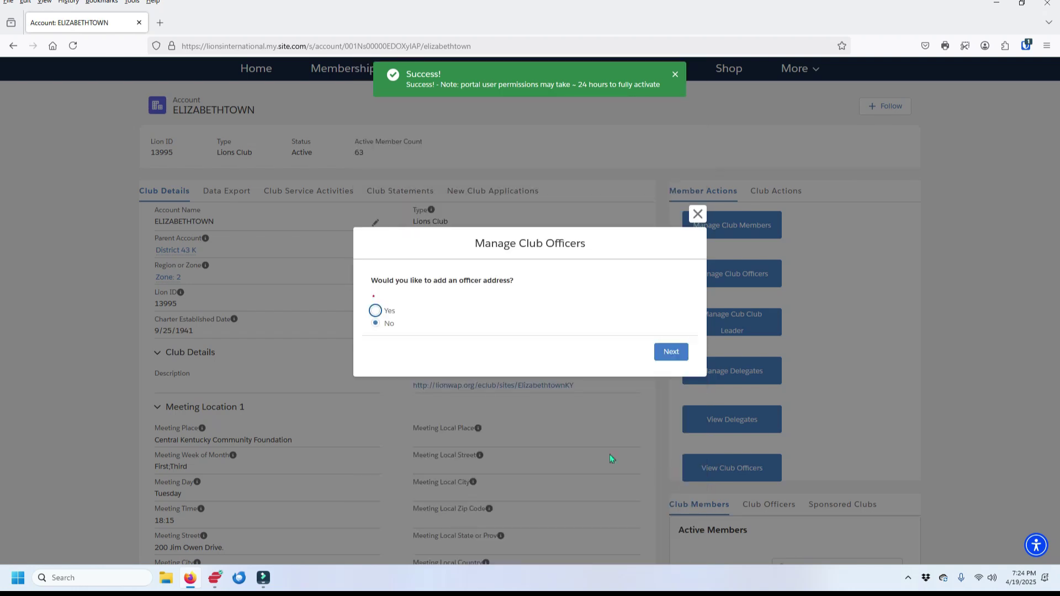
click(376, 311)
click(664, 352)
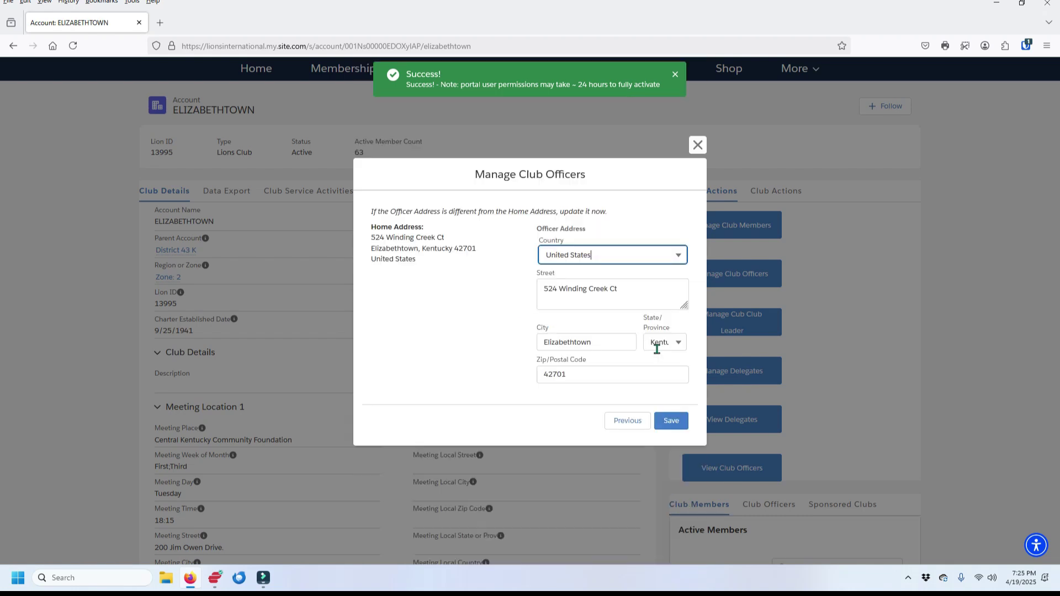
click(671, 421)
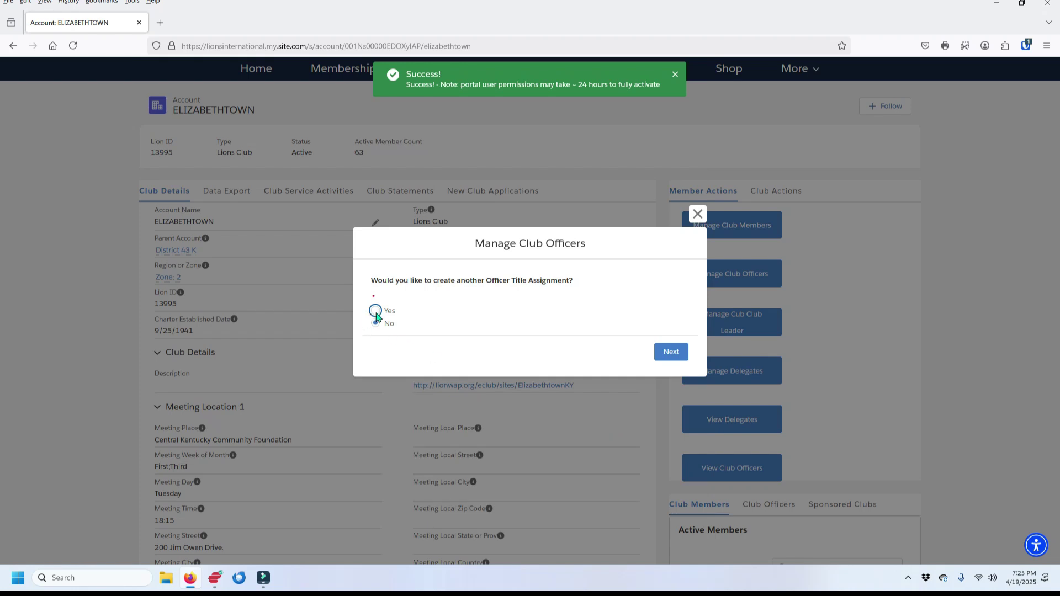
Begin one more officer title assignment starting in the Upcoming Lion Year
click(376, 311)
click(671, 354)
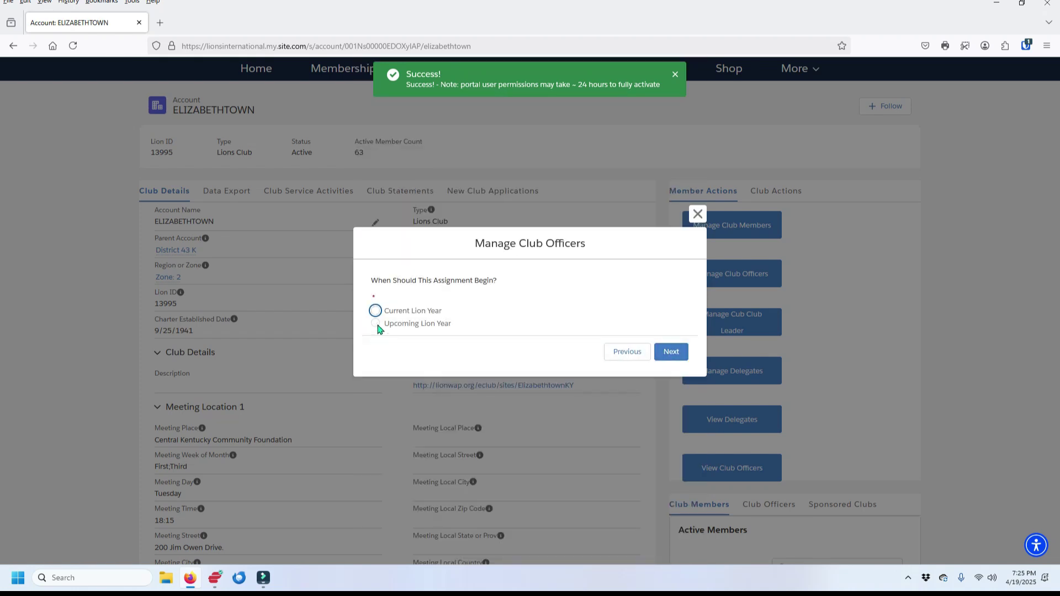
click(376, 324)
click(669, 353)
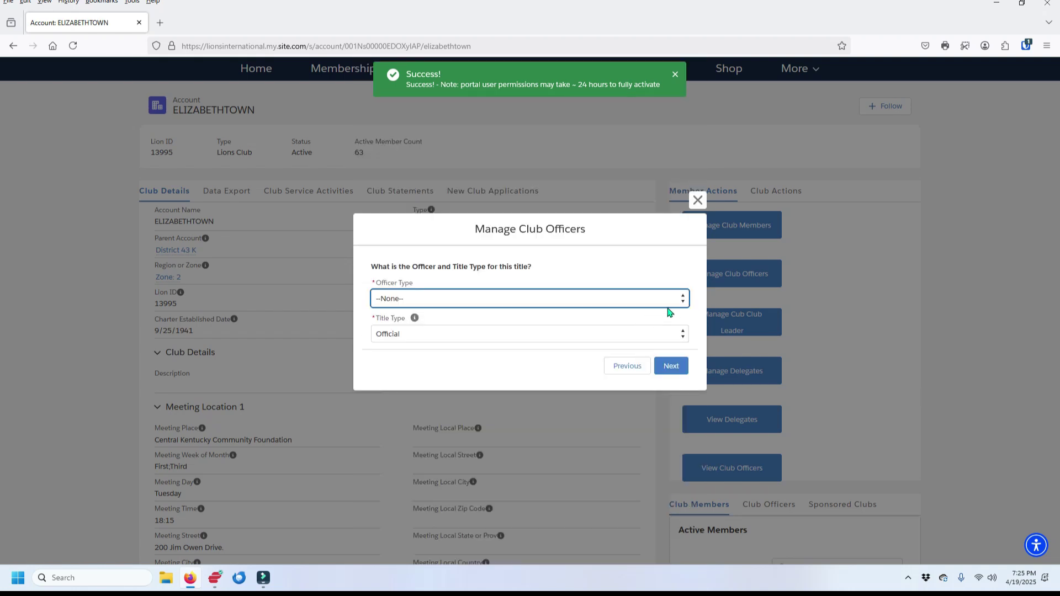
Set officer type Officer and title type Local for this assignment, and name the local title Tail Twister
click(683, 304)
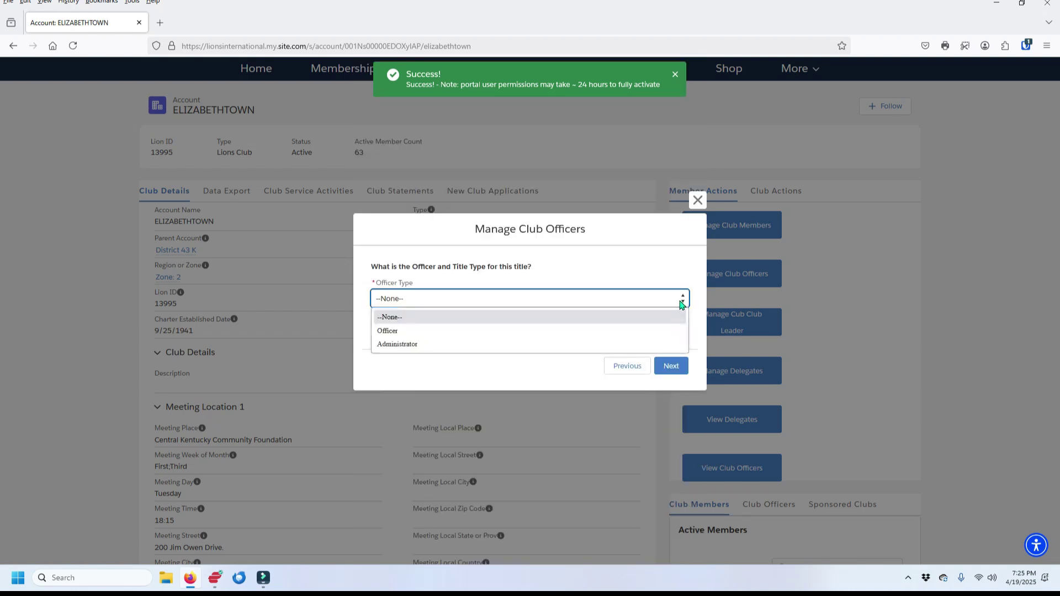
click(429, 333)
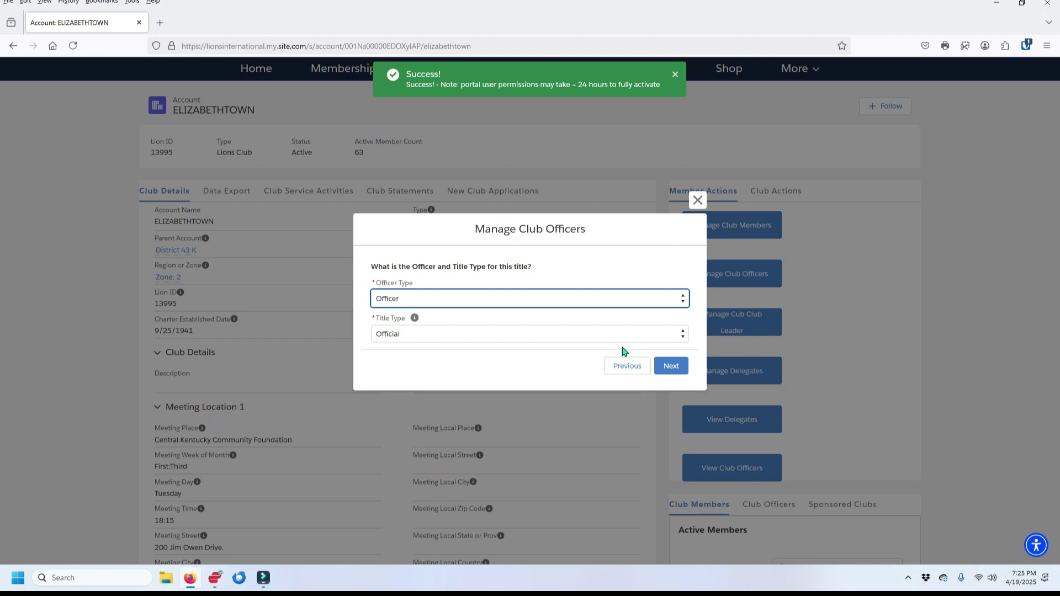
click(682, 303)
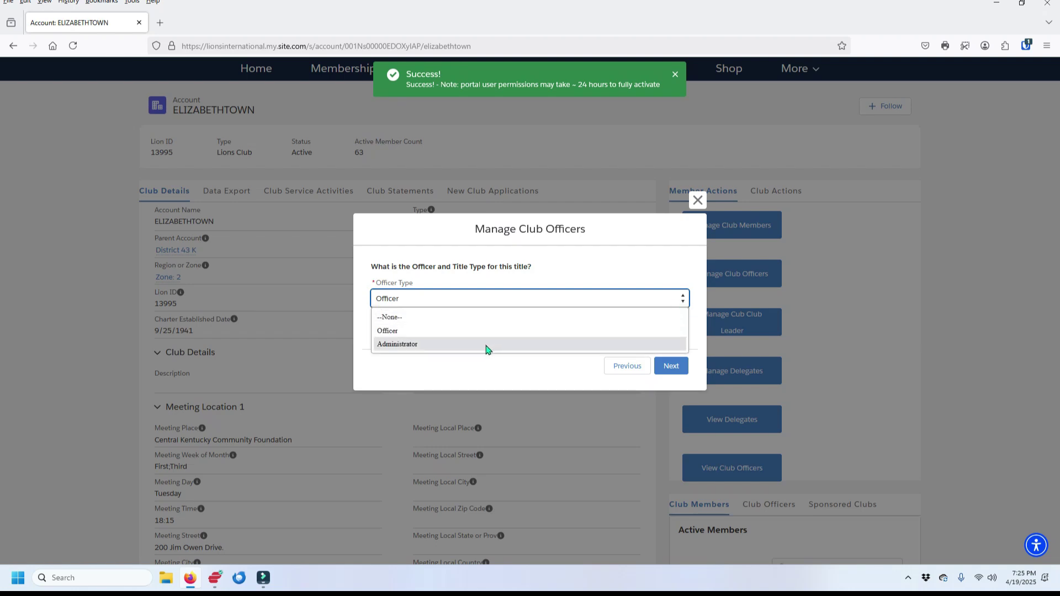
click(434, 330)
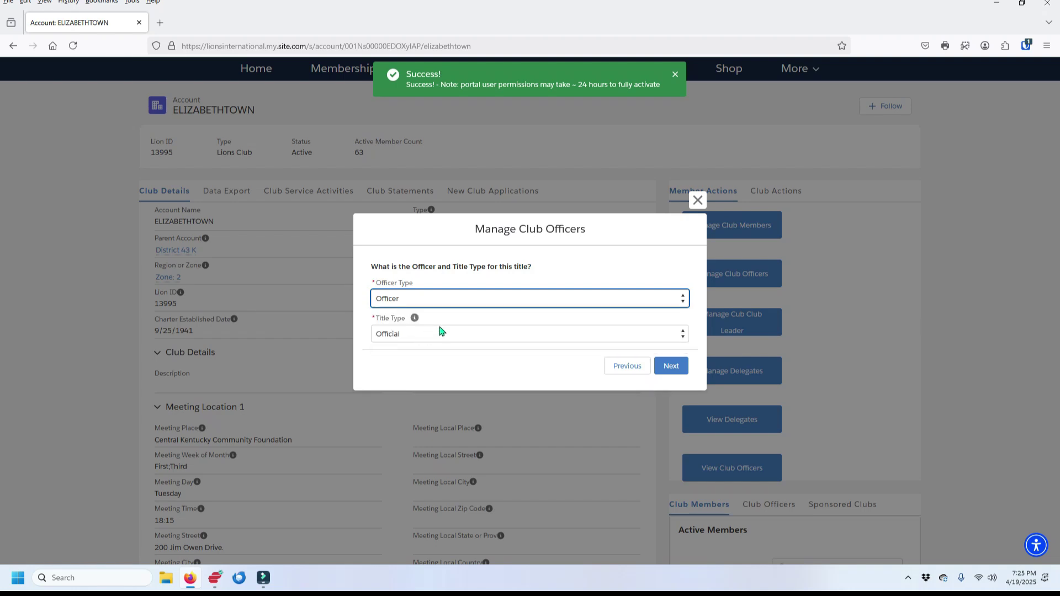
click(683, 342)
click(448, 386)
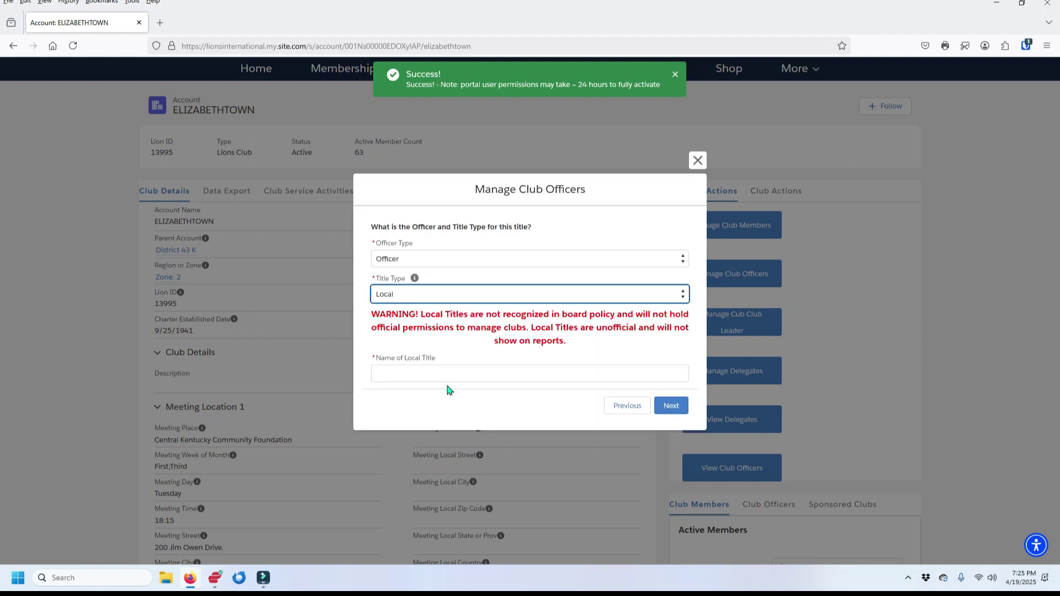
click(414, 375)
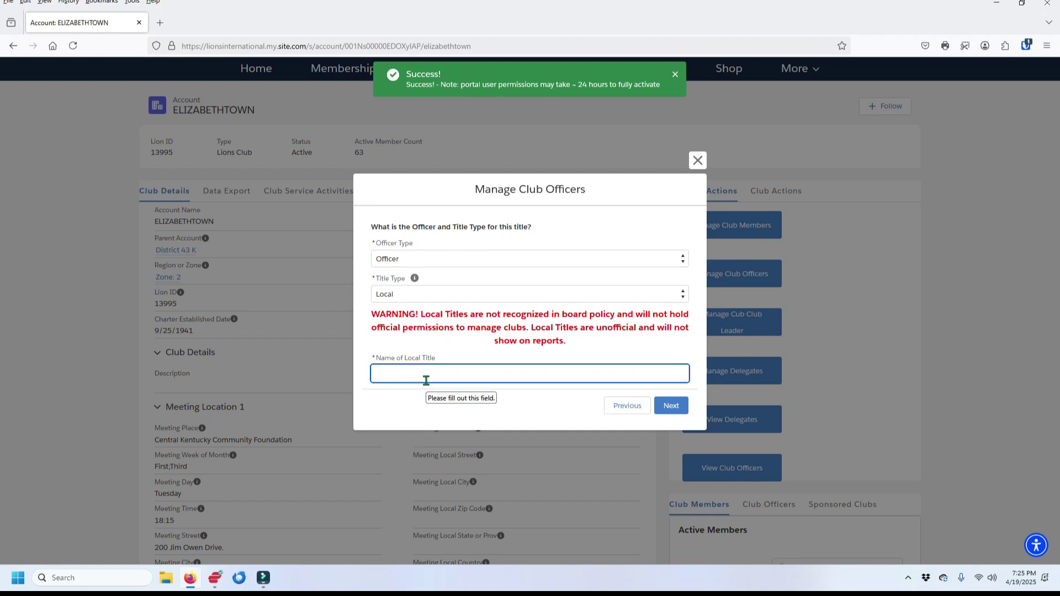
text(Tail Twister)
click(671, 406)
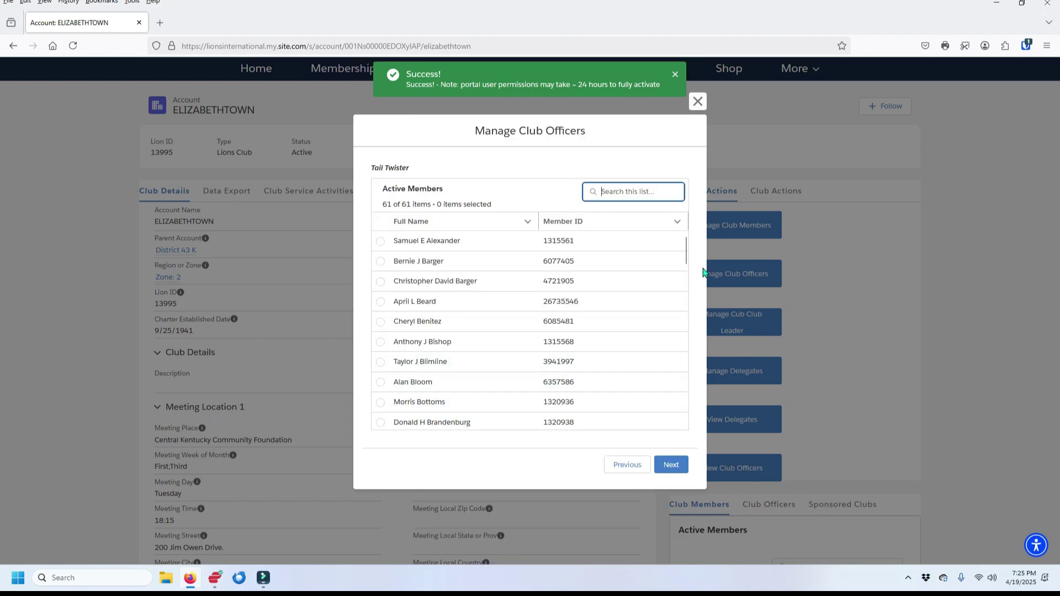
Assign the Tail Twister title to the first listed member whose surname starts with Du, saving the home address as officer address
drag(686, 255, 686, 287)
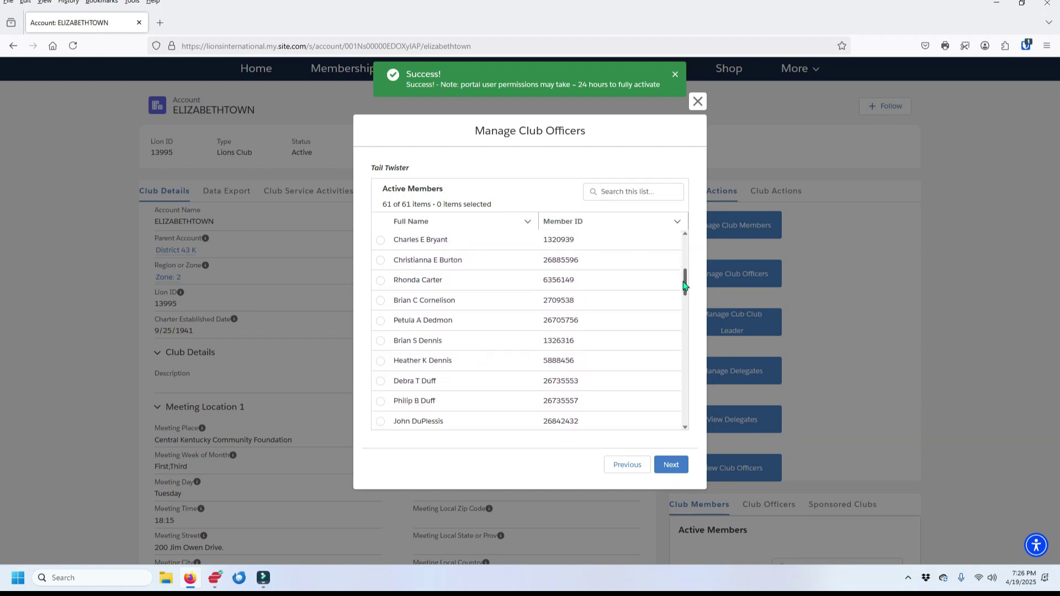
click(382, 379)
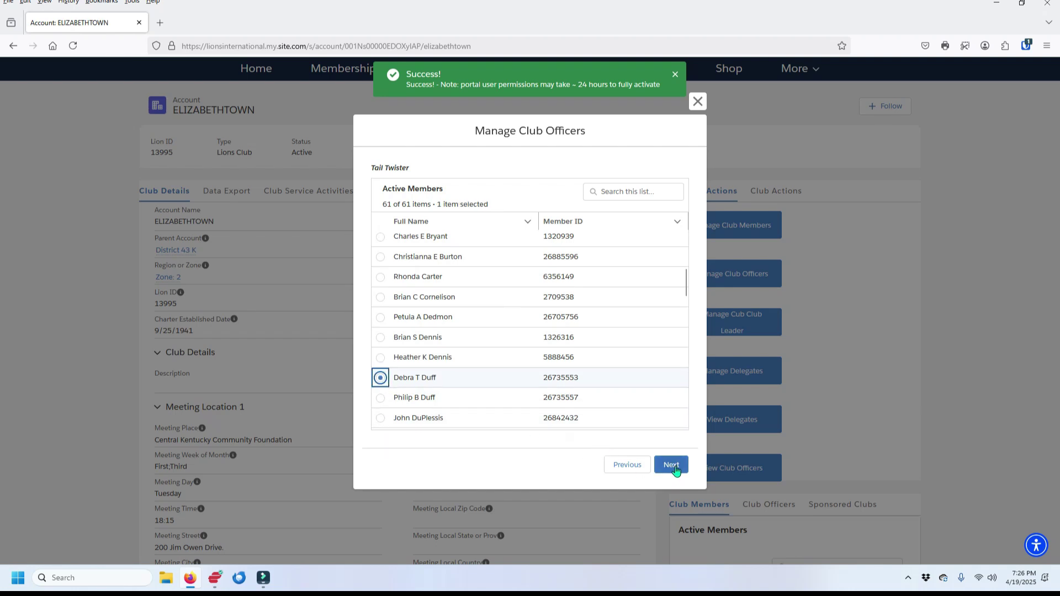
click(671, 466)
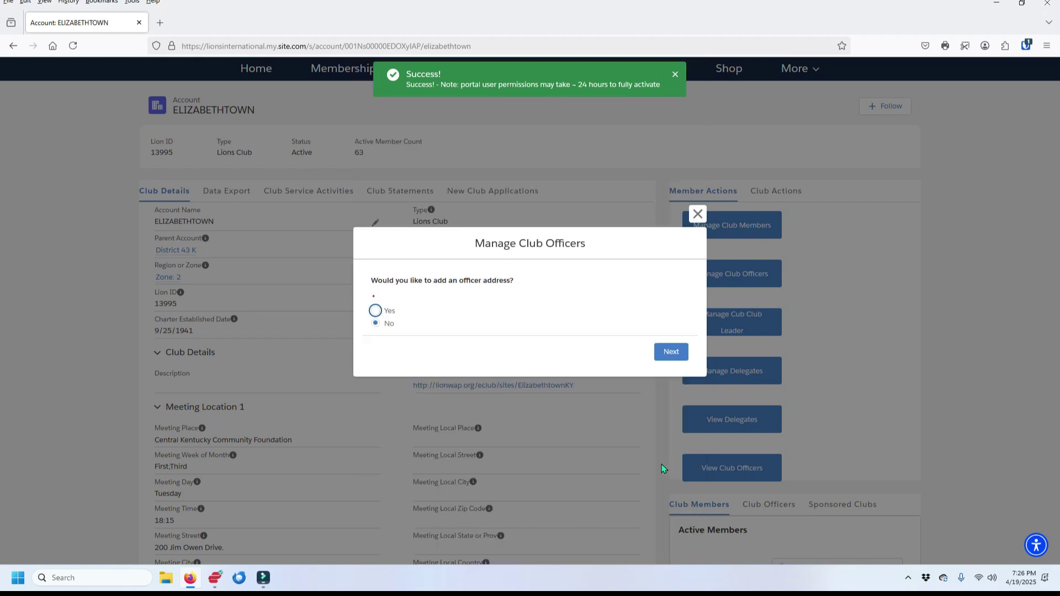
click(379, 312)
click(671, 354)
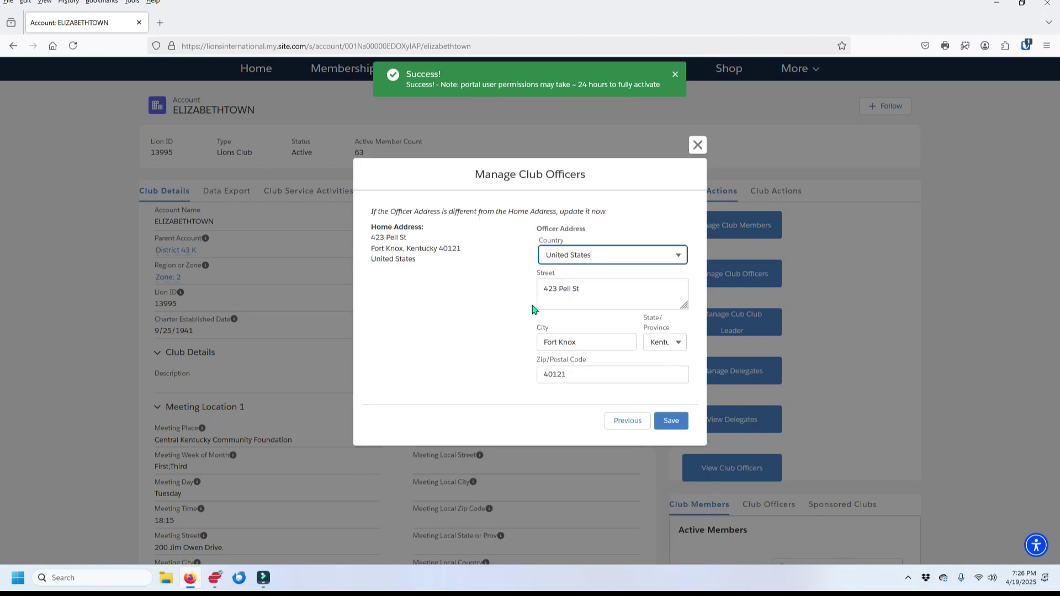
click(673, 422)
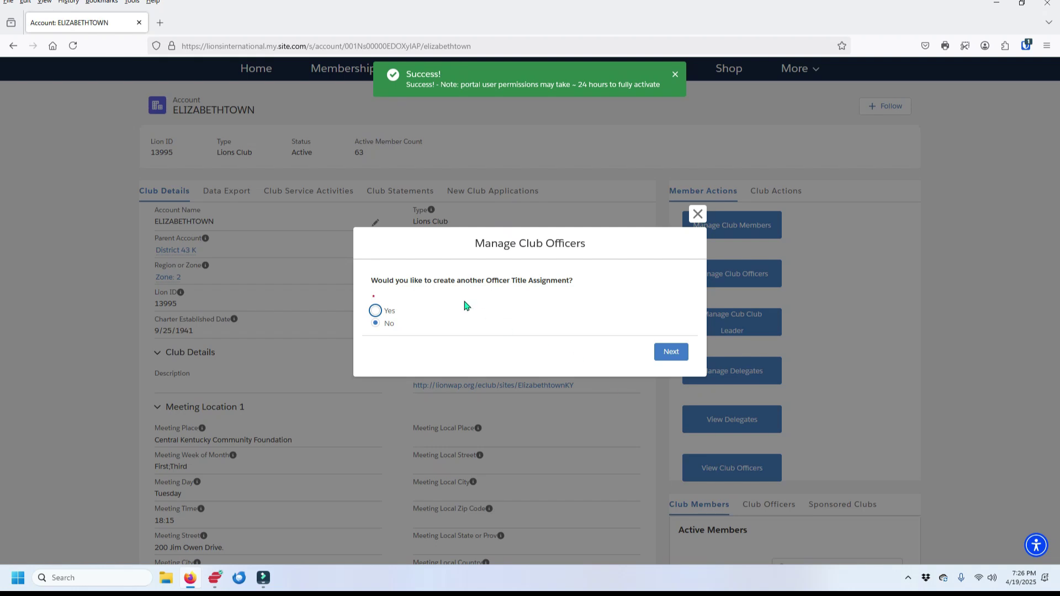
Create another officer title assignment that begins in the Upcoming Lion Year
click(376, 311)
click(670, 354)
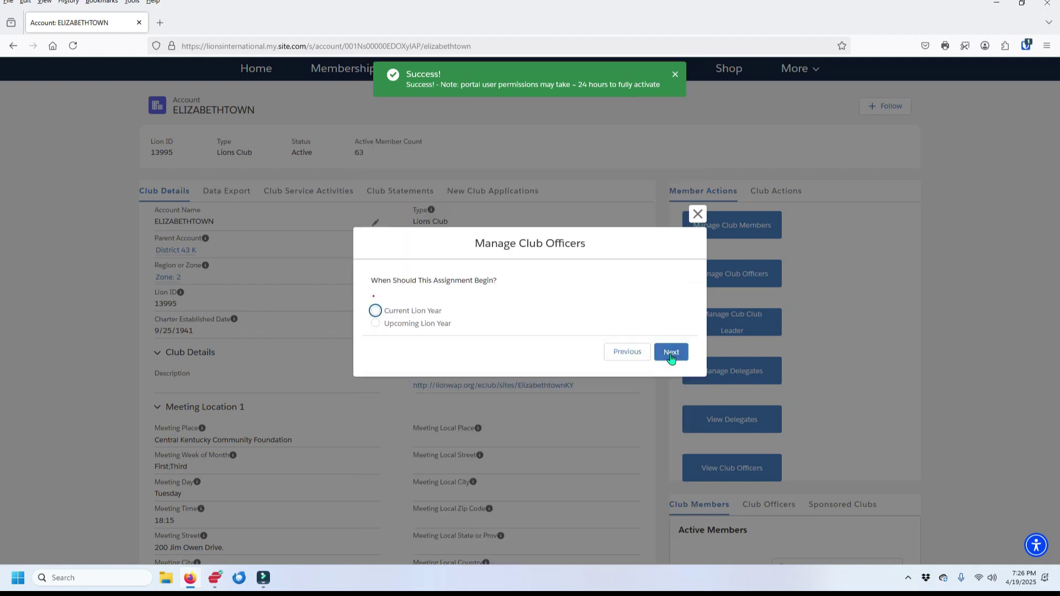
click(375, 324)
click(670, 352)
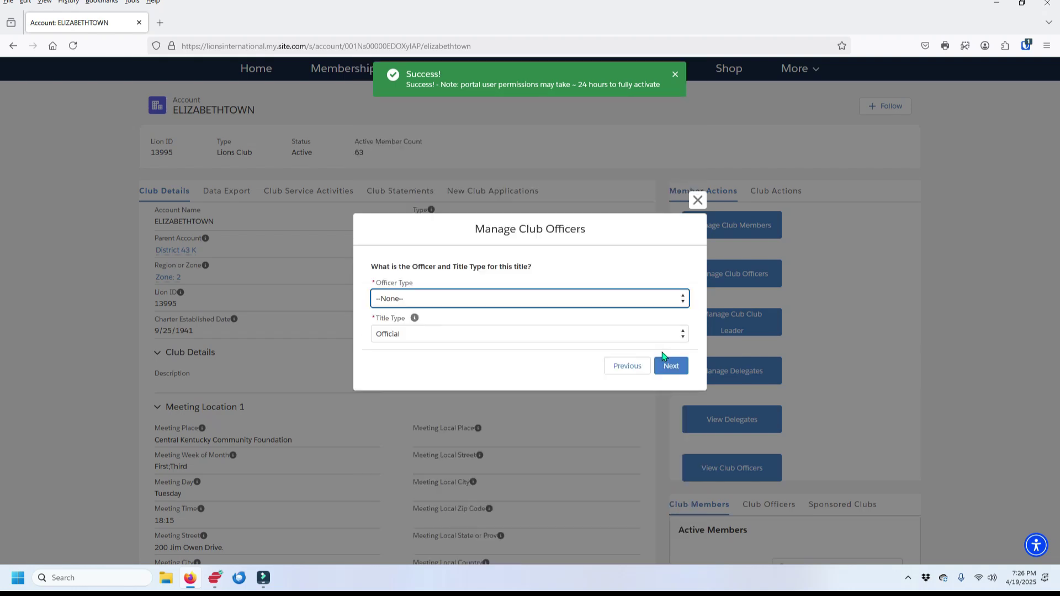
Set officer type Officer and title type Local for the assignment, and name the local title Lion Tamer
click(683, 305)
click(453, 332)
click(683, 334)
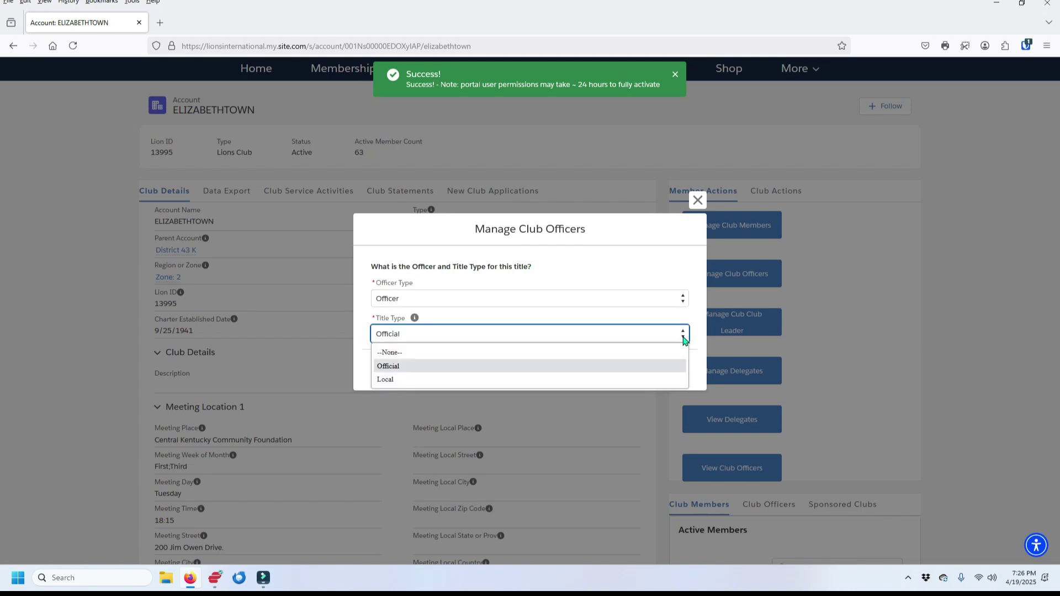
click(420, 381)
click(411, 373)
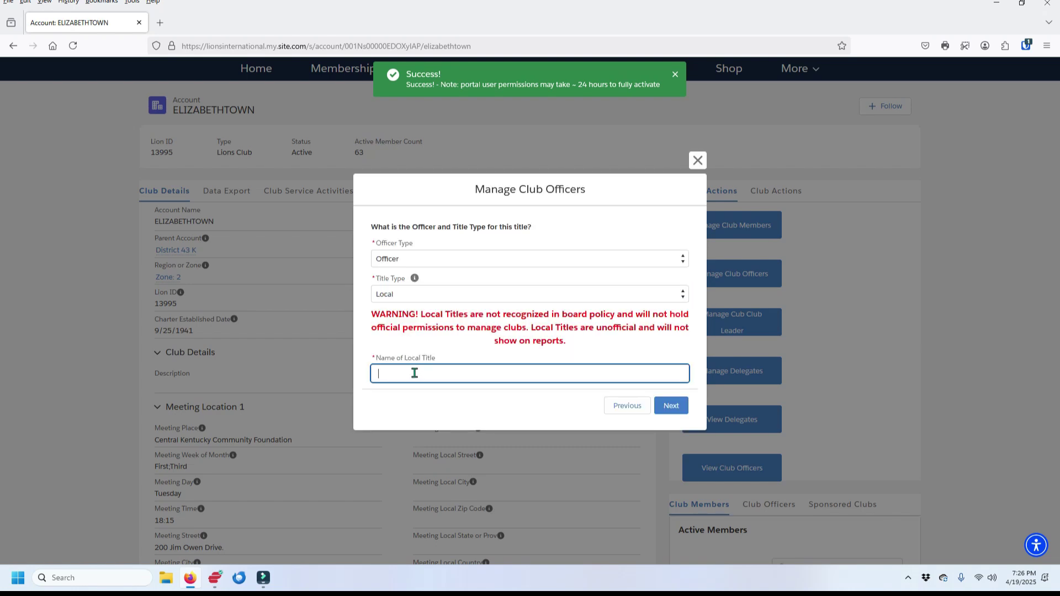
text(Lion Tamer)
click(671, 406)
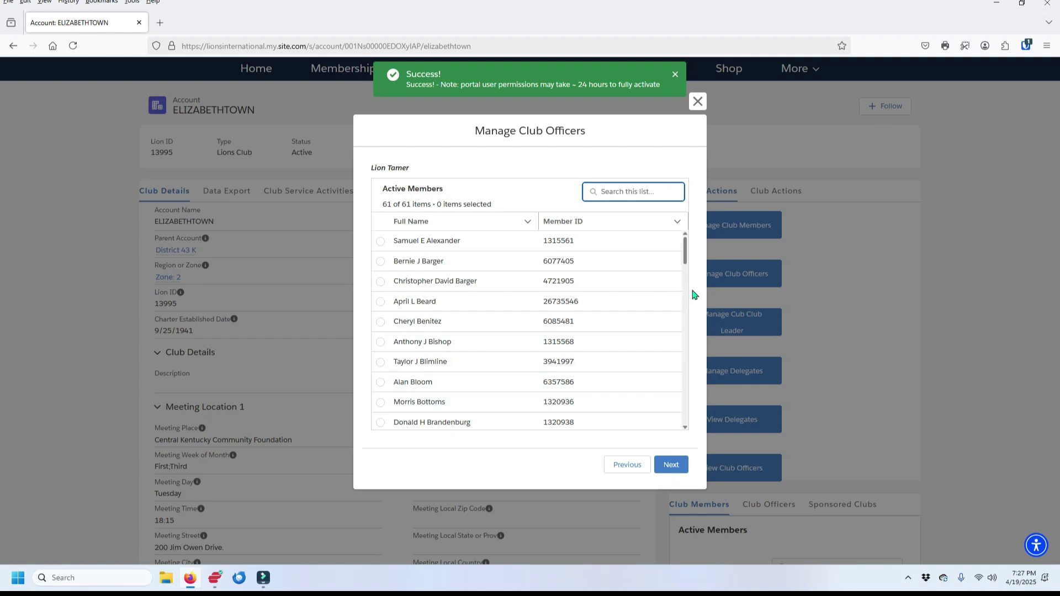
Assign the Lion Tamer title to the member whose surname starts with Lu, saving the home address as officer address
drag(686, 252, 690, 297)
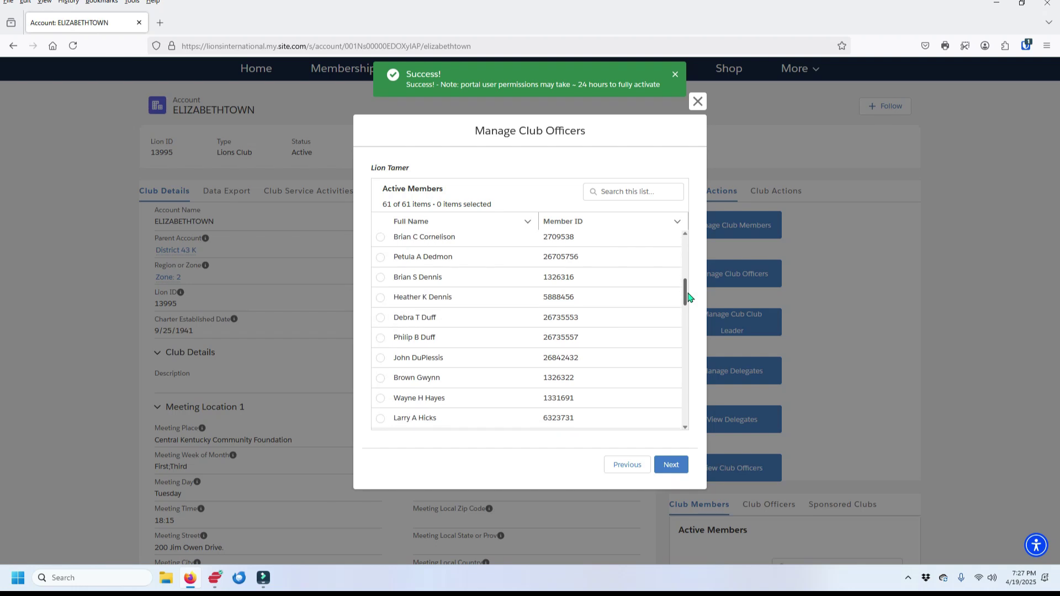
drag(690, 298, 689, 330)
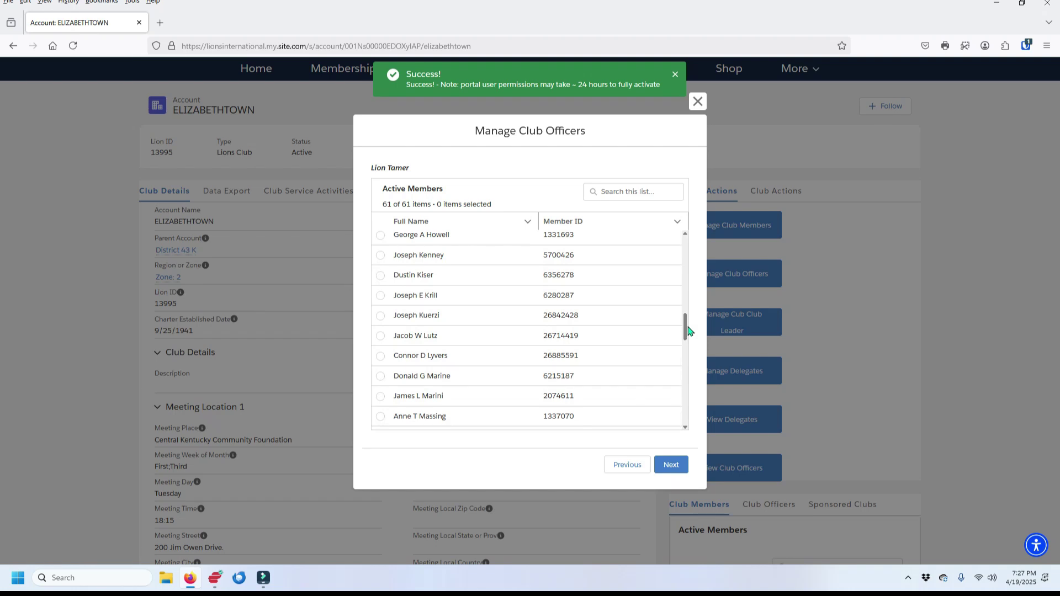
click(380, 336)
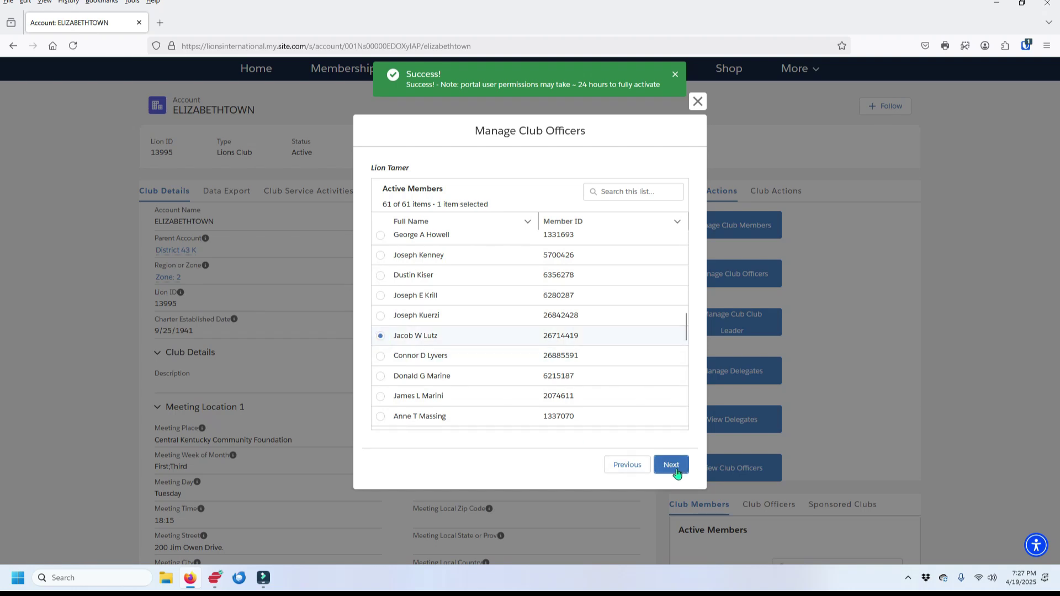
click(676, 469)
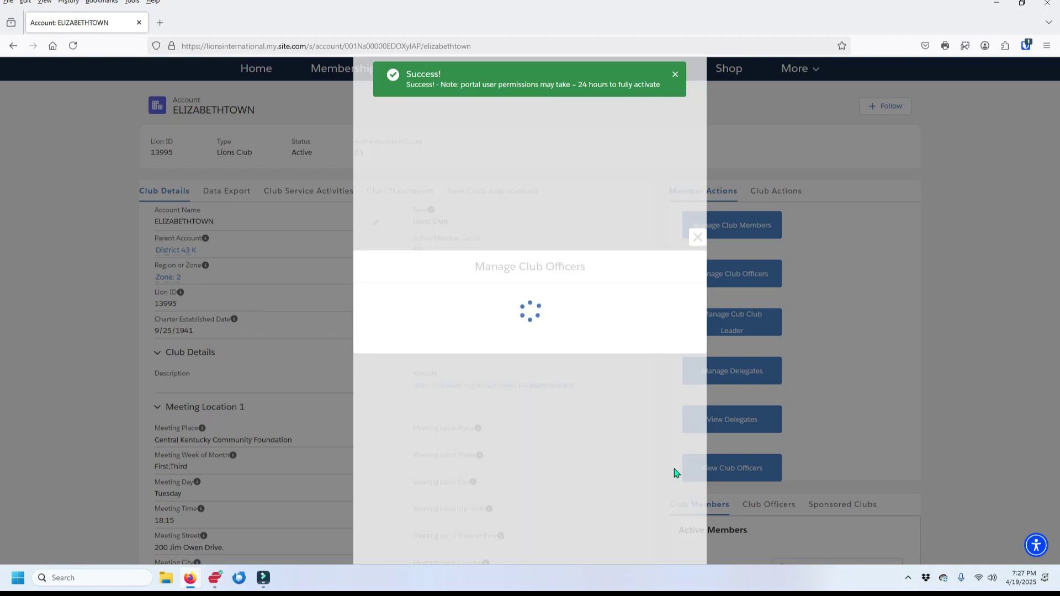
click(375, 311)
click(665, 354)
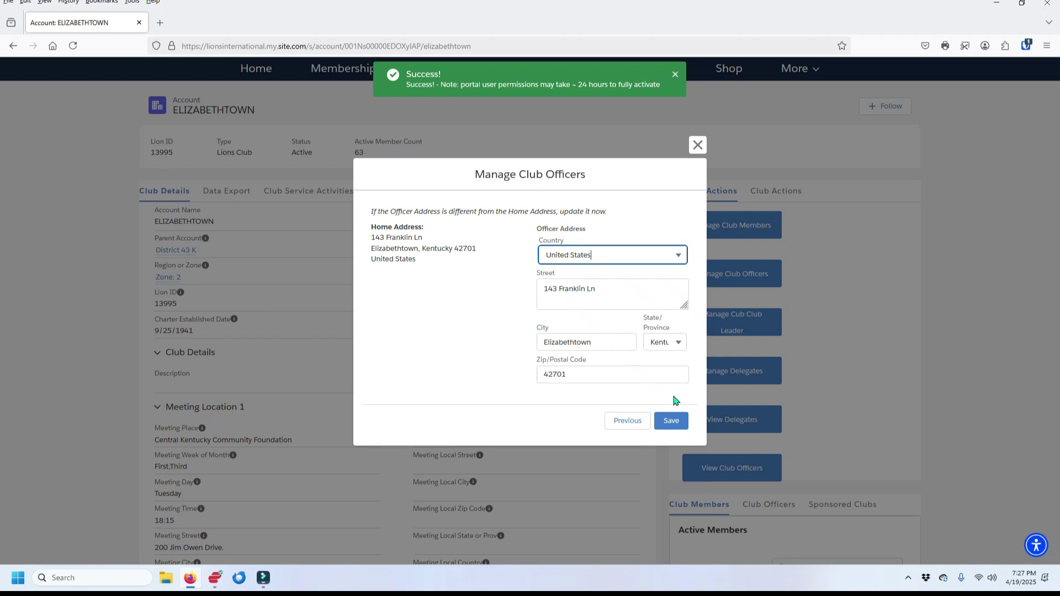
click(673, 422)
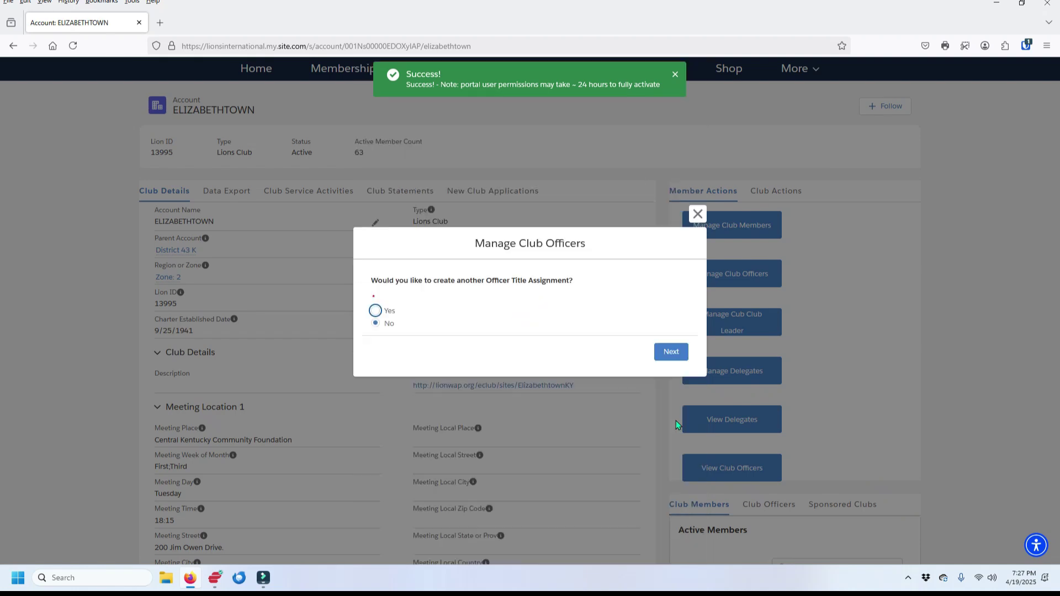
Start a further officer title assignment for the Upcoming Lion Year
click(375, 311)
click(672, 355)
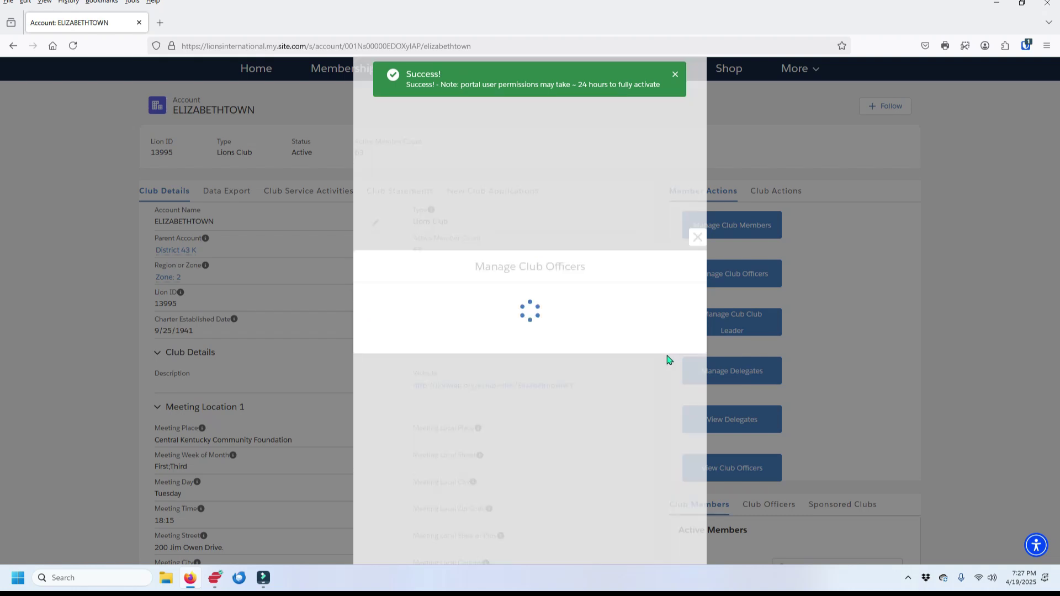
click(377, 326)
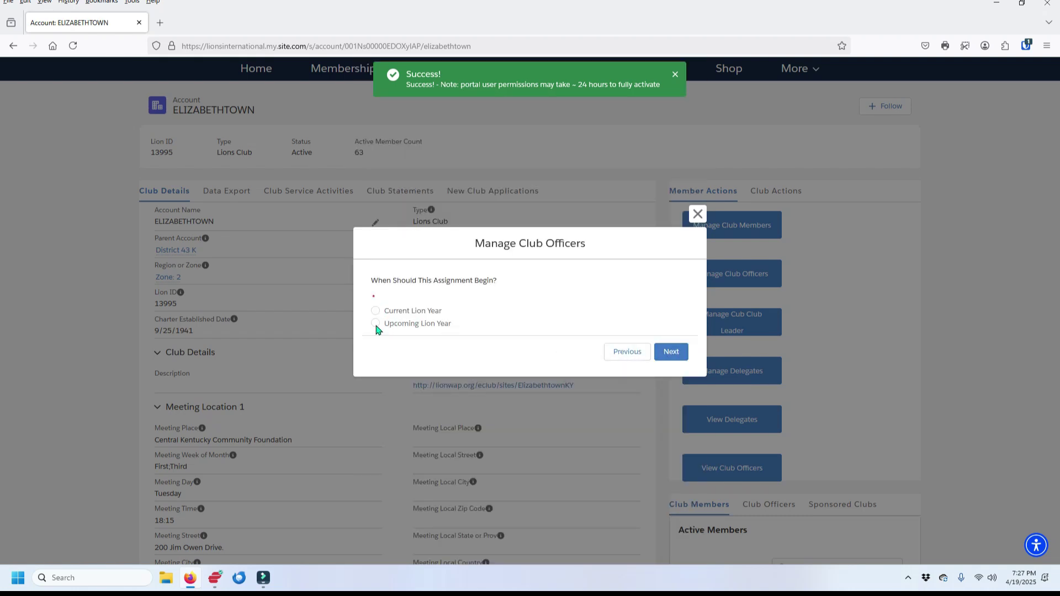
click(670, 355)
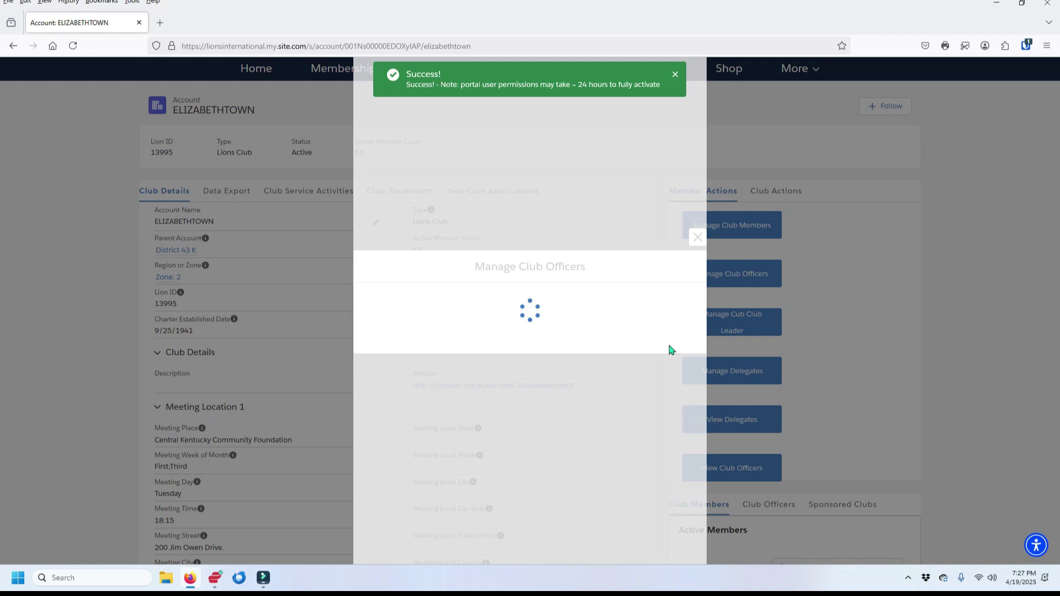
Define a second Lion Tamer title with officer type Officer and title type Local
click(684, 302)
click(447, 331)
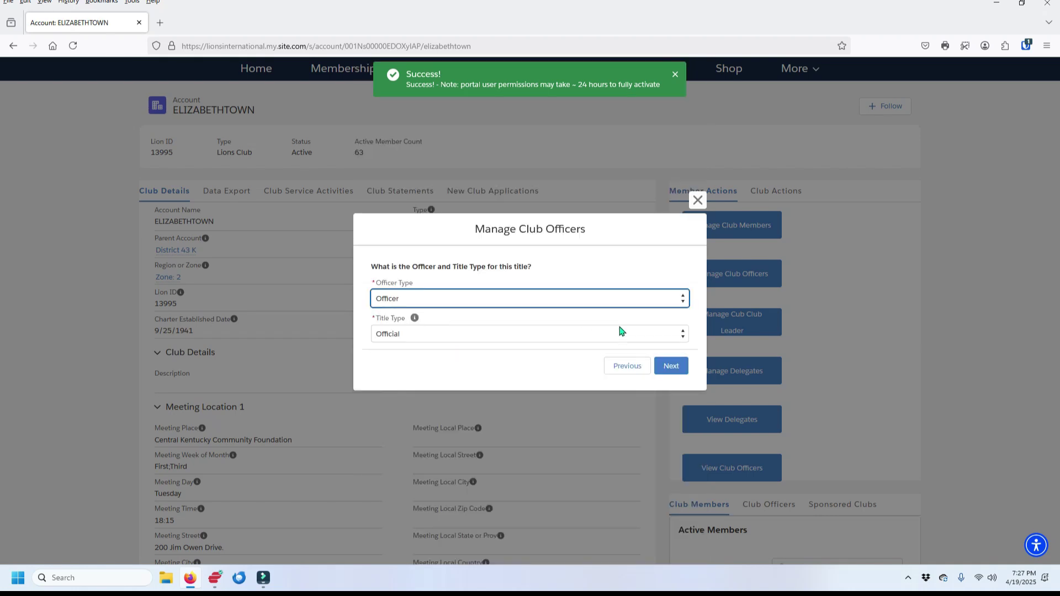
click(683, 335)
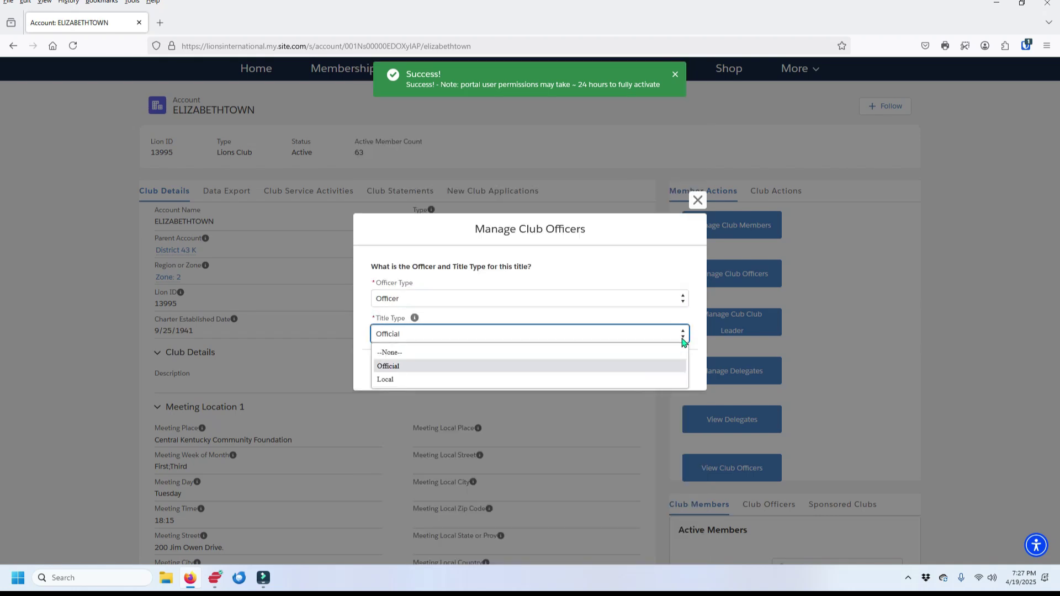
click(407, 379)
click(412, 373)
text(Lion Tamer)
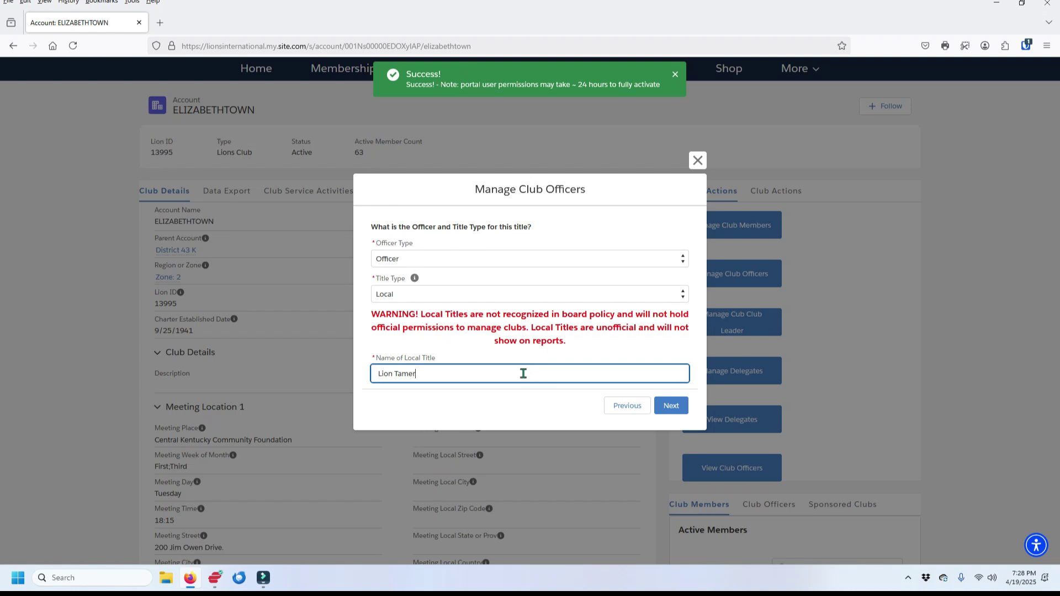
click(670, 408)
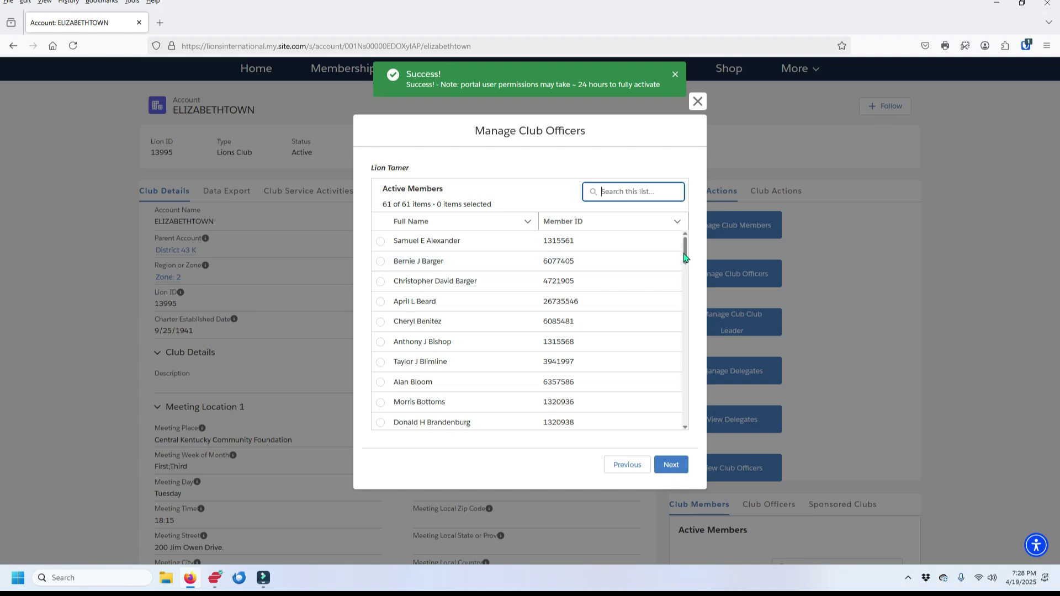
Assign this Lion Tamer title to the first listed member whose surname starts with Mc, saving the home address as officer address
drag(685, 257, 691, 339)
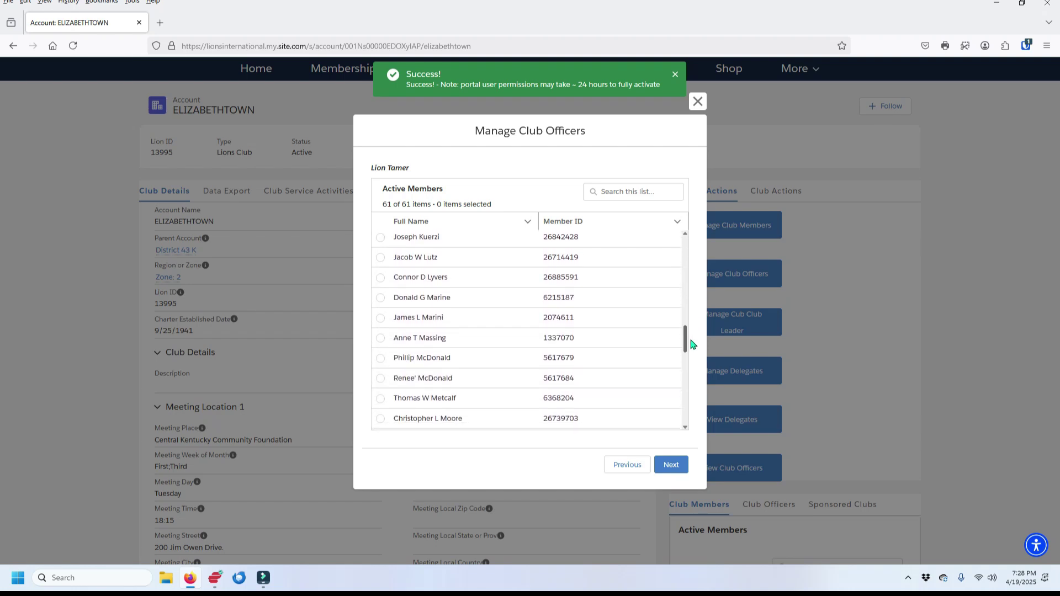
click(381, 359)
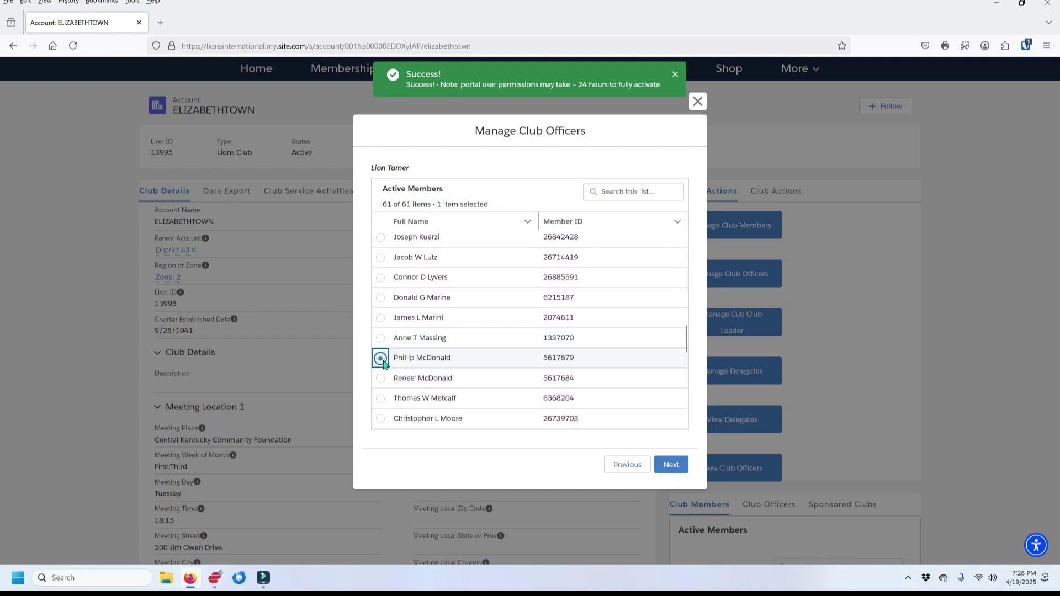
click(668, 467)
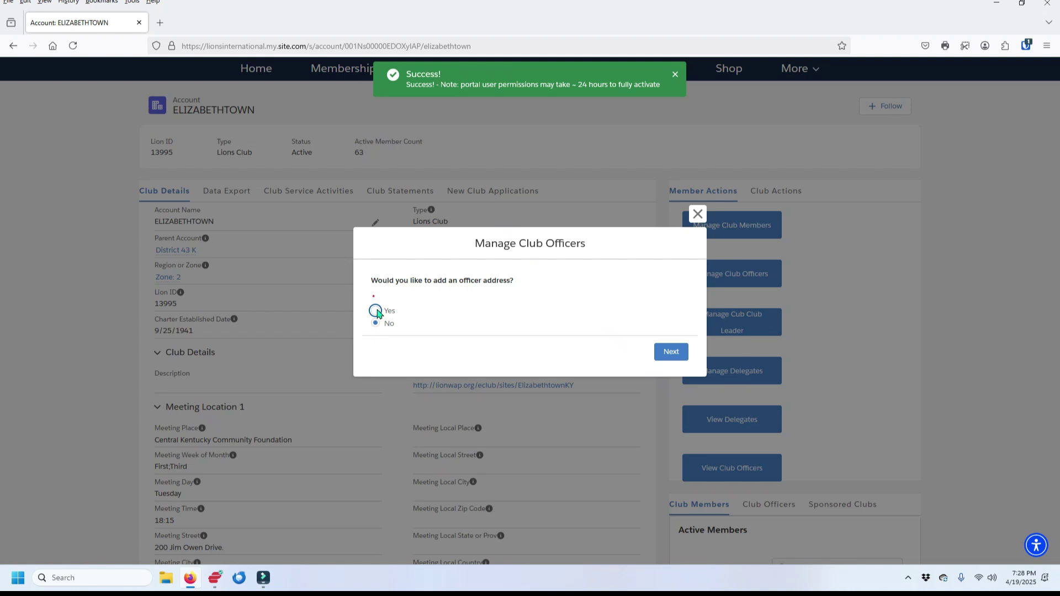
click(375, 311)
click(672, 353)
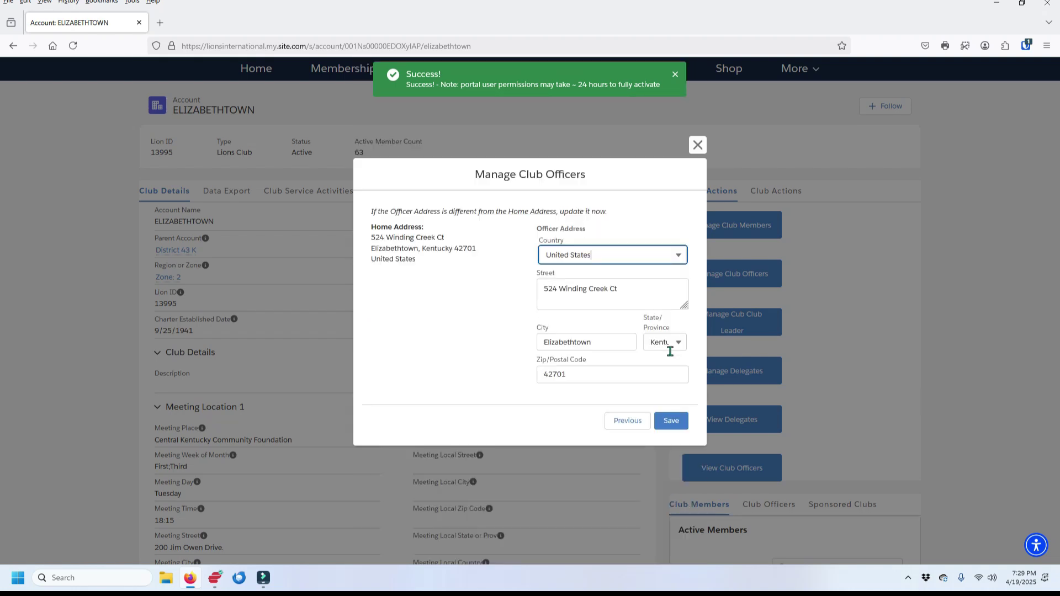
click(671, 423)
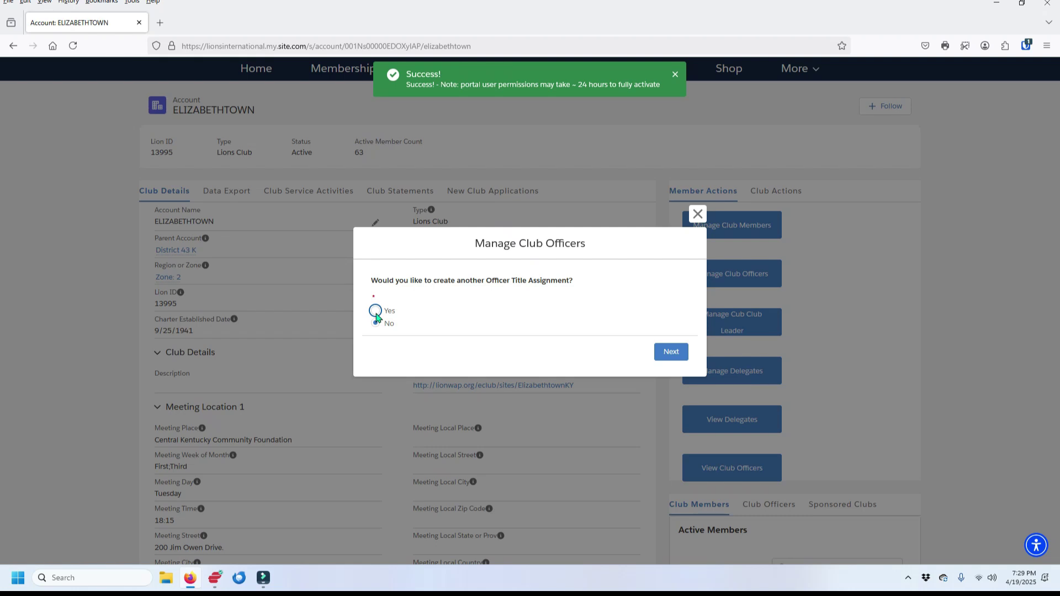
Start another officer title assignment beginning in the Upcoming Lion Year
click(375, 312)
click(672, 353)
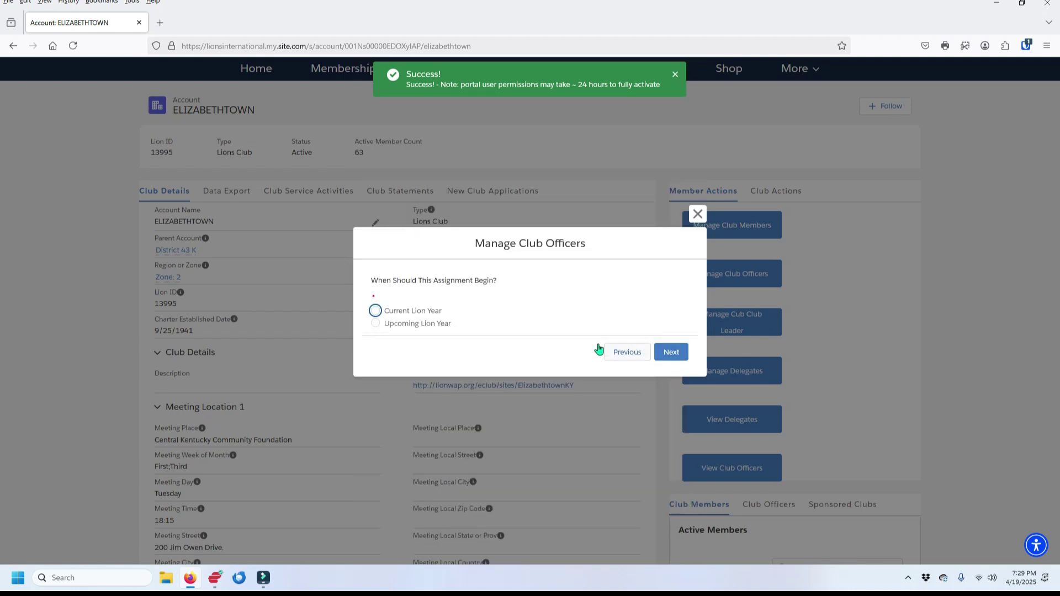
click(375, 324)
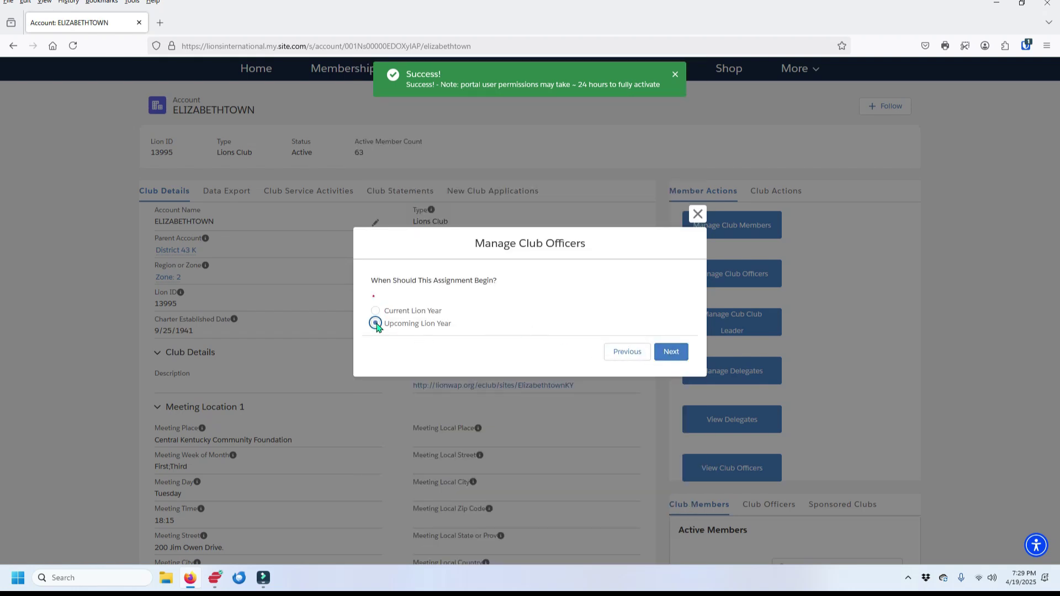
click(668, 354)
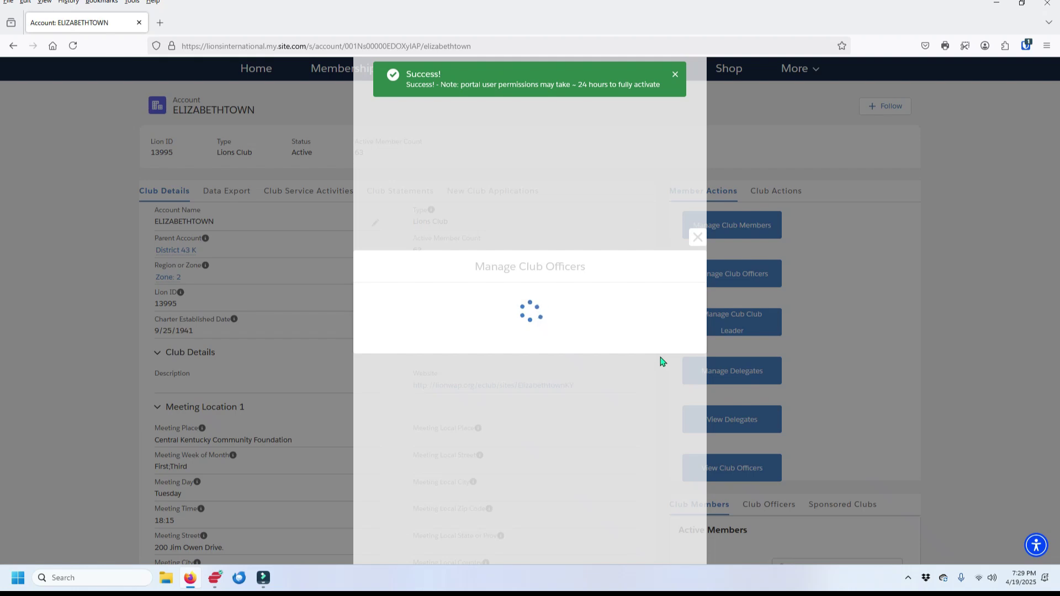
Define a 1-Year Director title with officer type Officer and title type Local
click(684, 300)
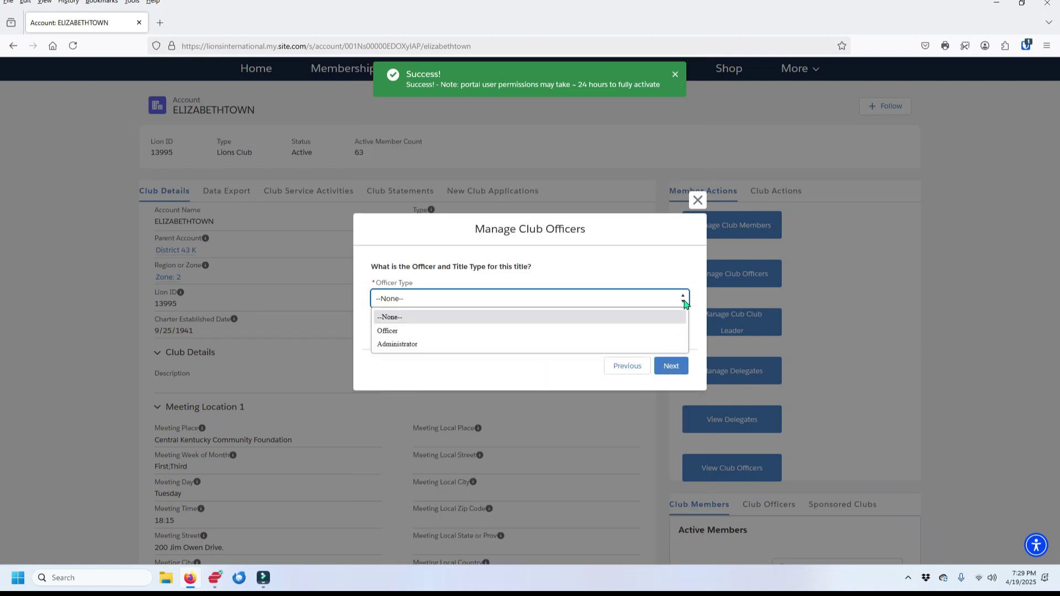
click(493, 330)
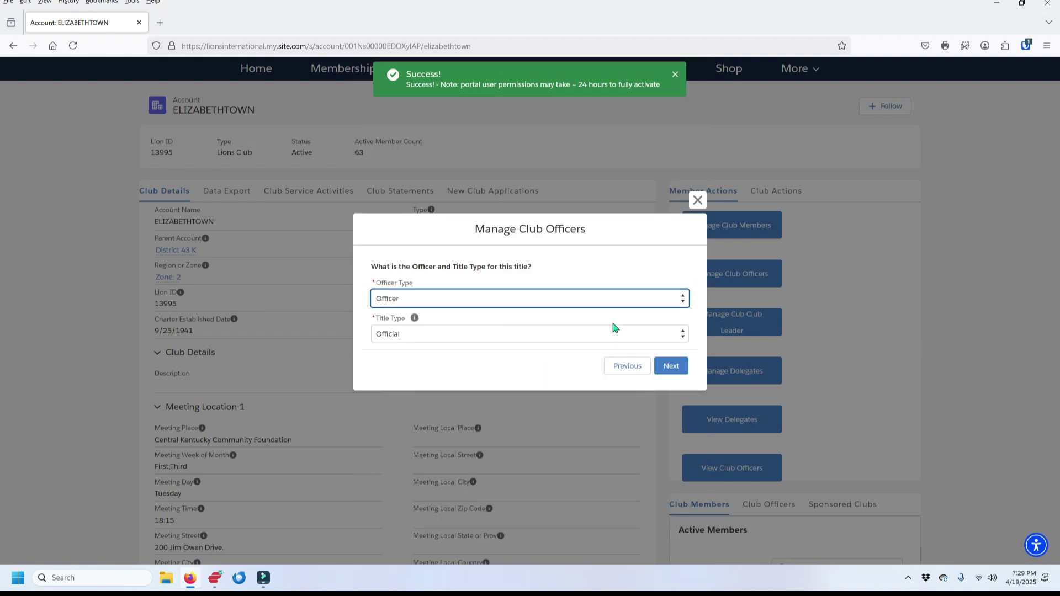
click(683, 336)
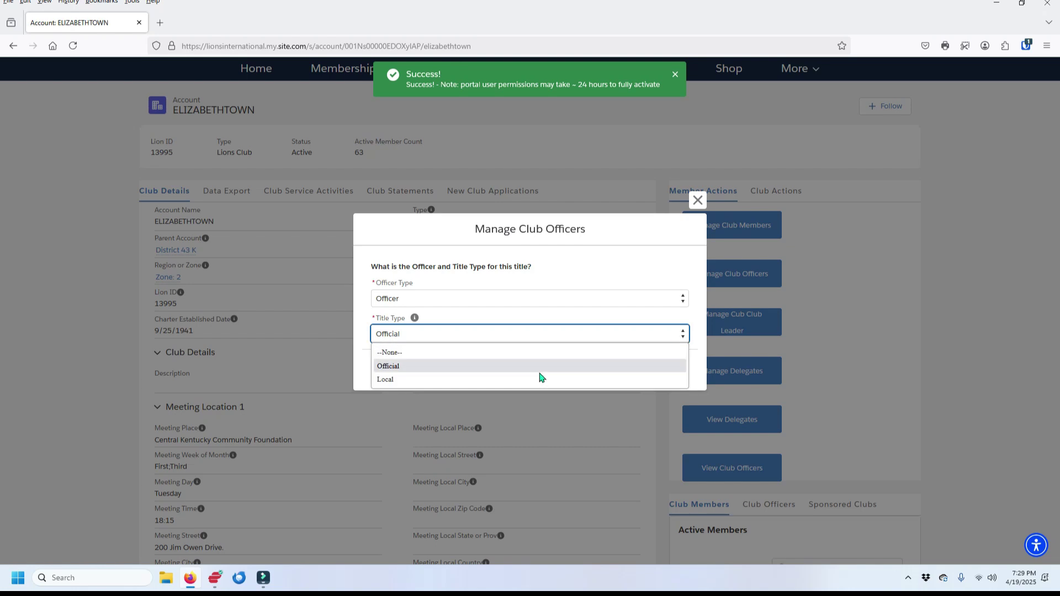
click(433, 380)
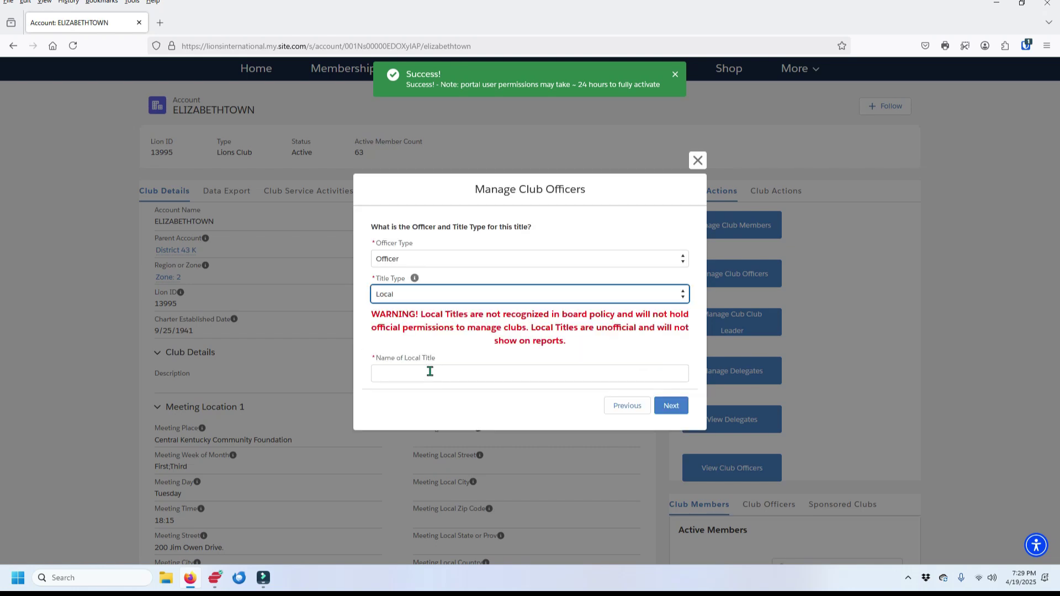
click(402, 374)
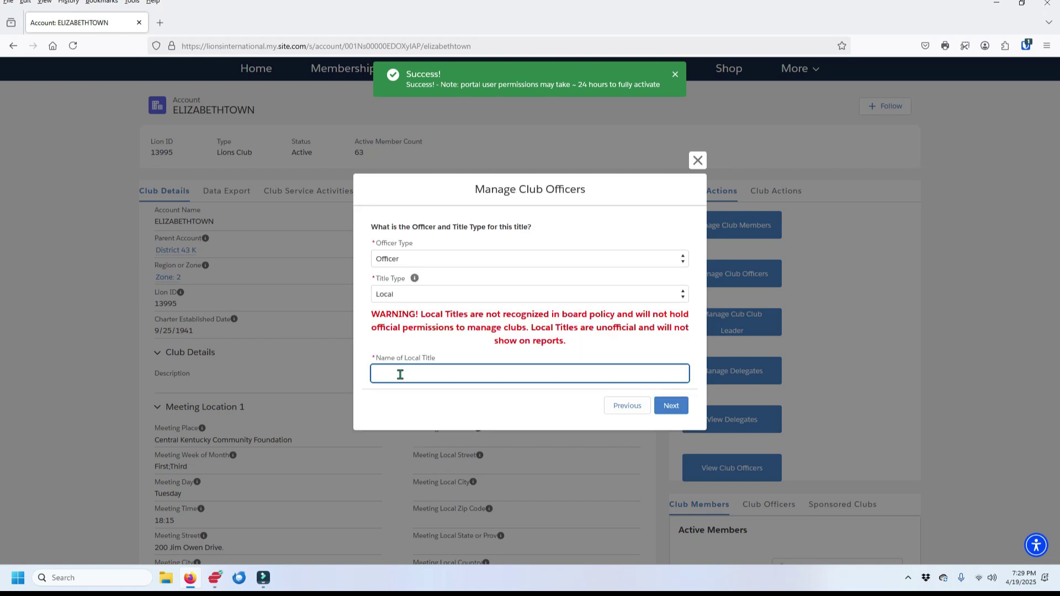
text(1-Year Director)
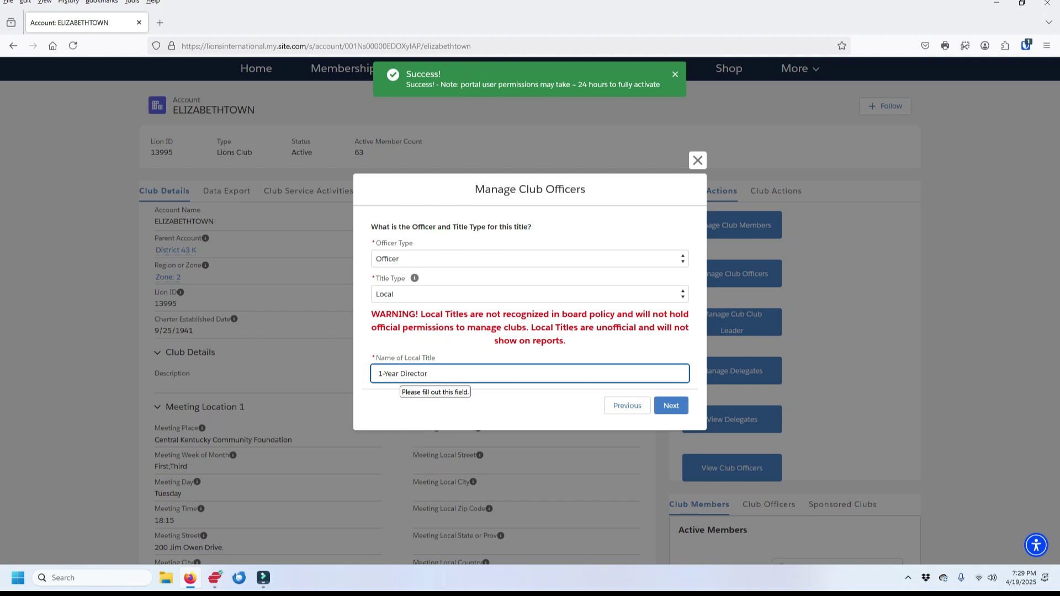
click(672, 410)
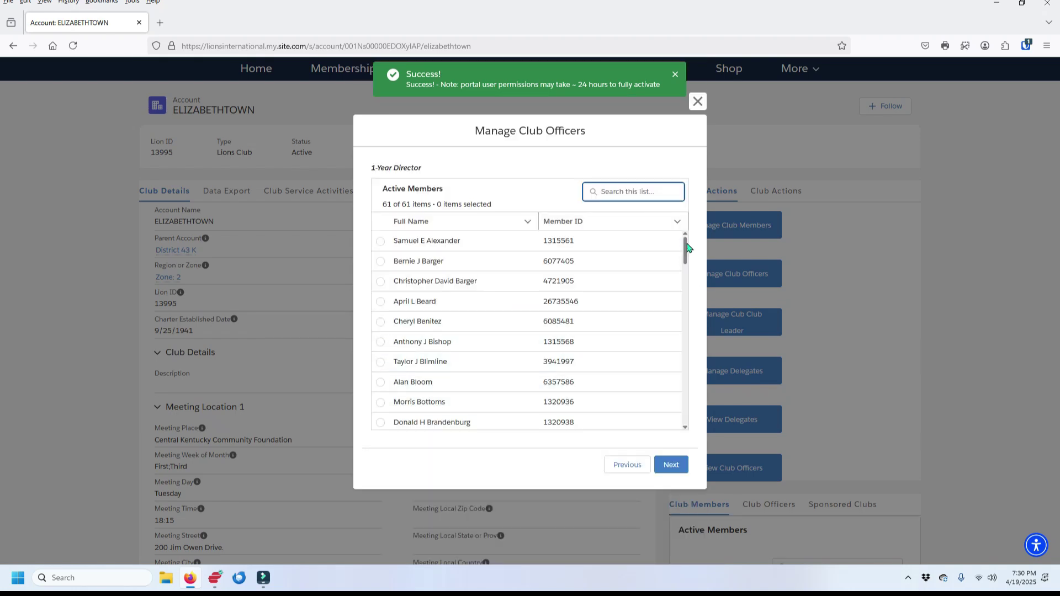
Assign the 1-Year Director title to the last listed member whose surname starts with De, saving the home address as officer address
drag(685, 255, 685, 288)
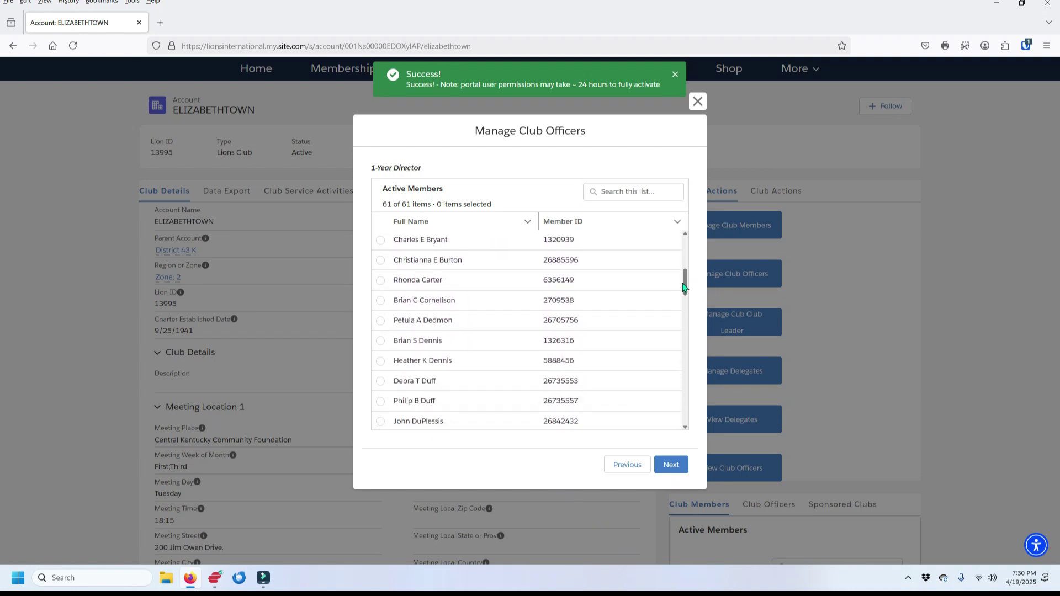
click(381, 363)
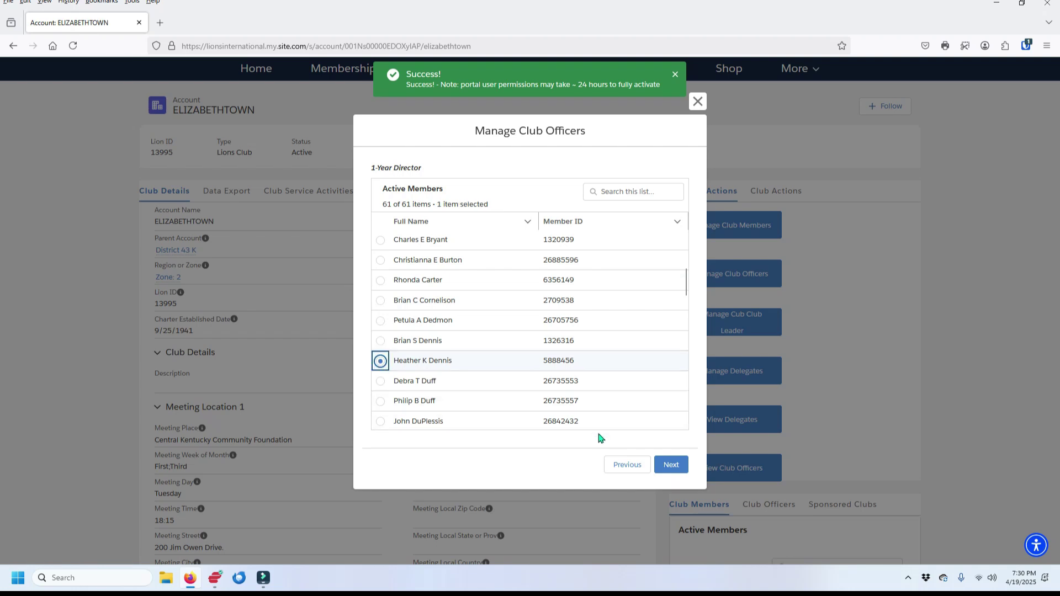
click(673, 467)
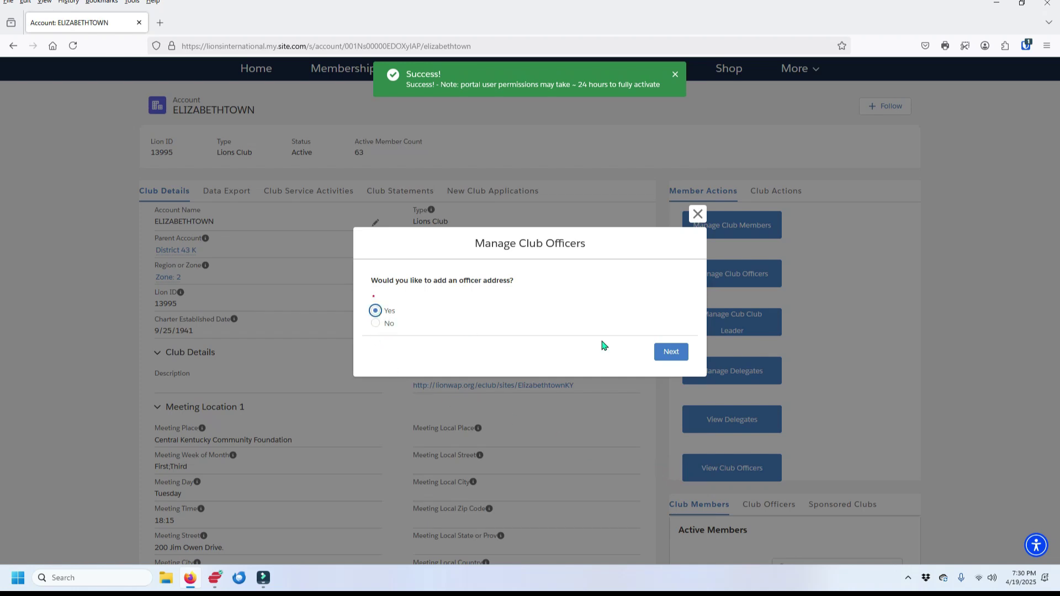
click(677, 355)
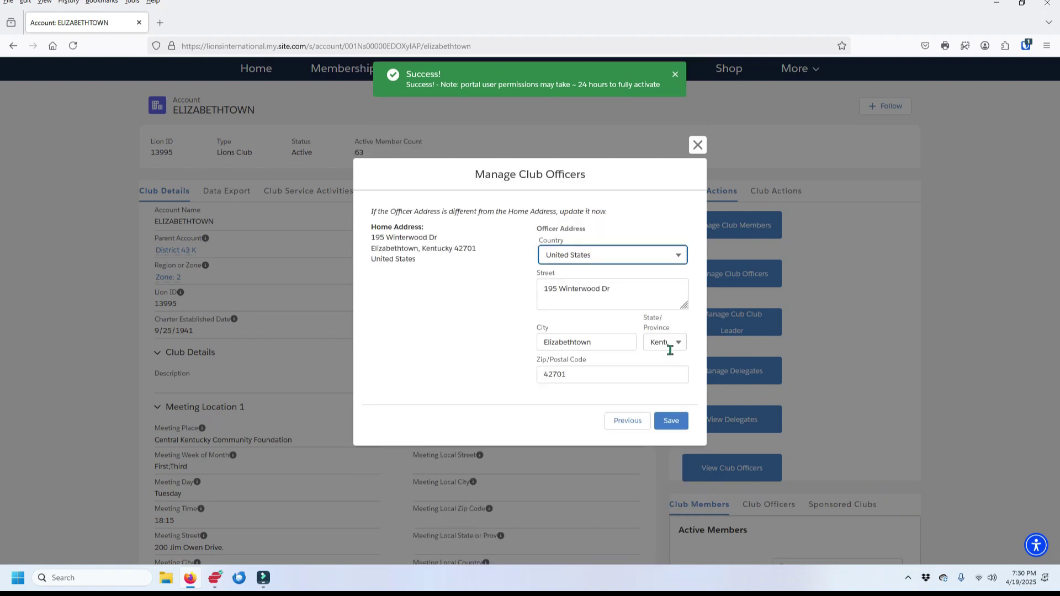
click(678, 426)
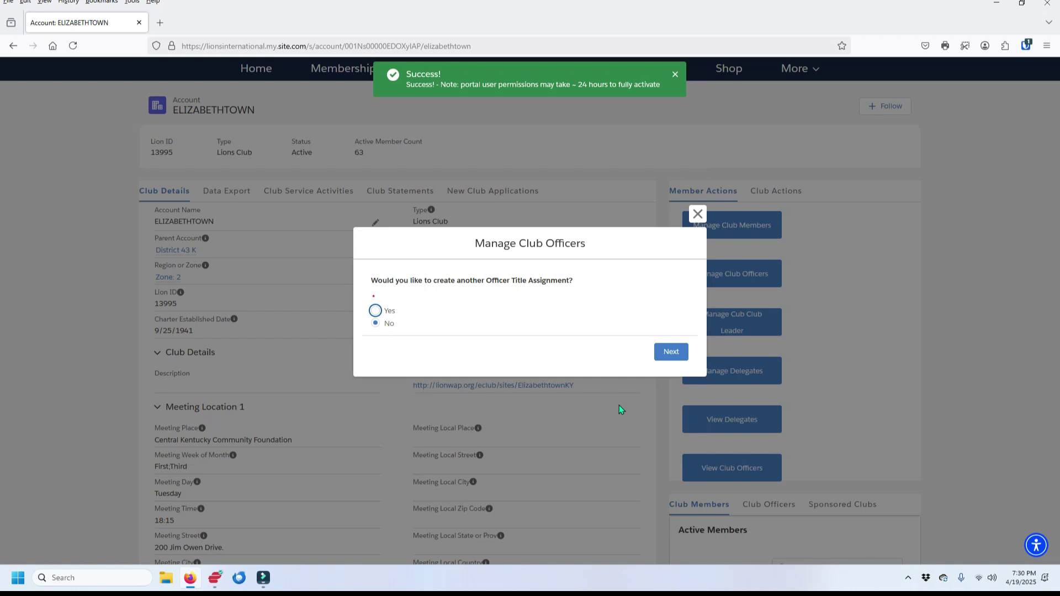
Start a further officer title assignment for the Upcoming Lion Year
click(376, 312)
click(670, 352)
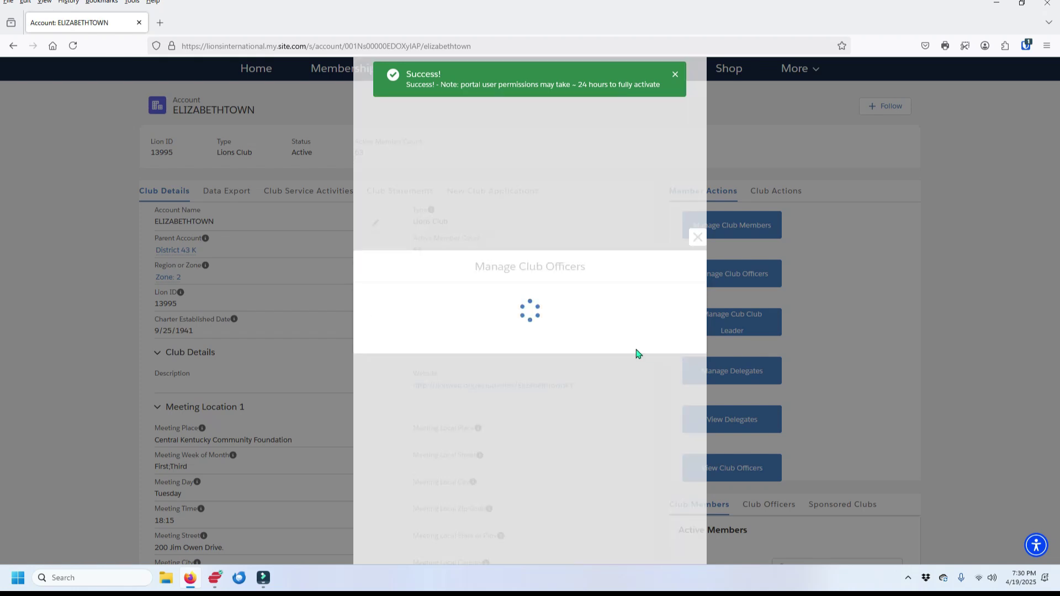
click(376, 324)
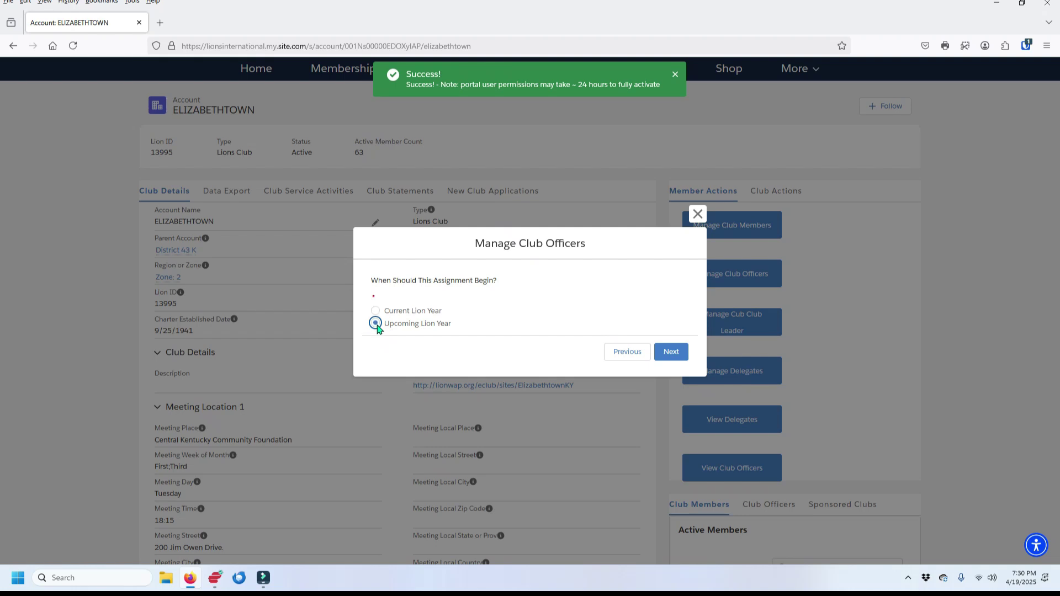
click(657, 356)
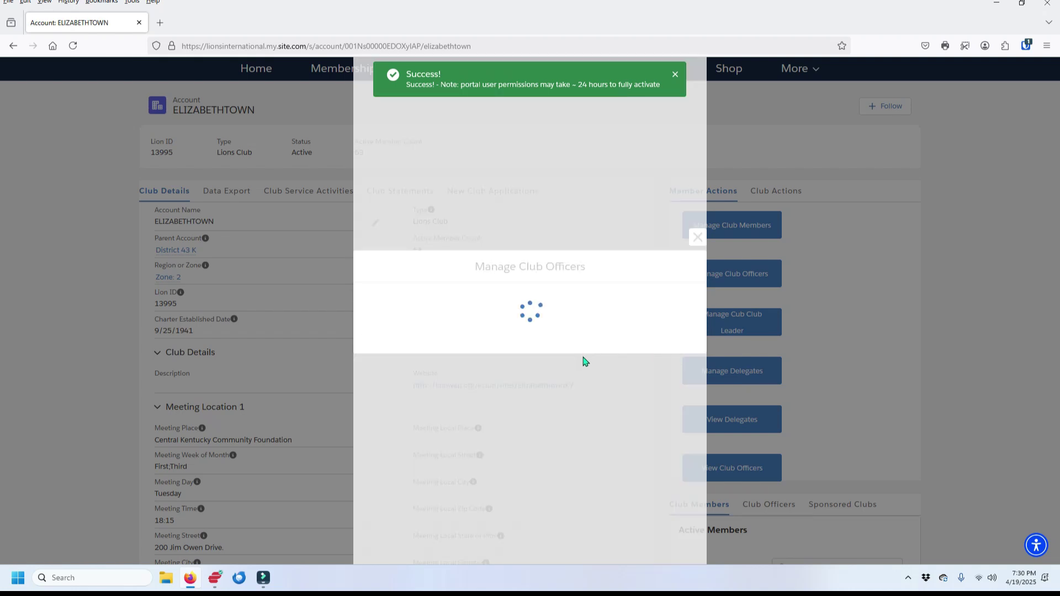
Define a second 1-Year Director title with officer type Officer and title type Local, copying the title name for reuse
click(690, 304)
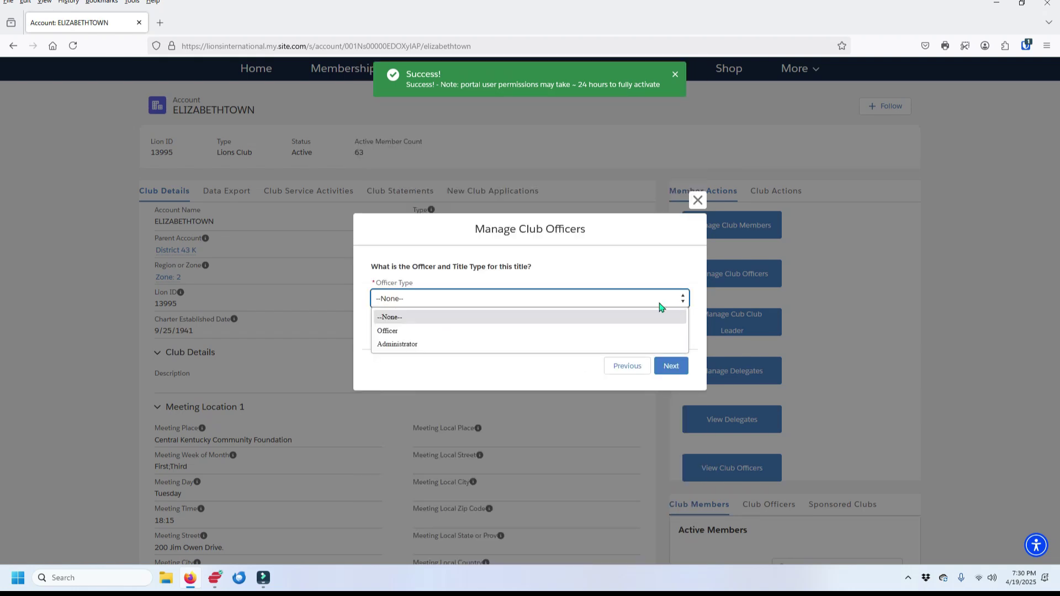
click(462, 330)
click(683, 336)
click(465, 377)
click(405, 374)
text(1-Year Director)
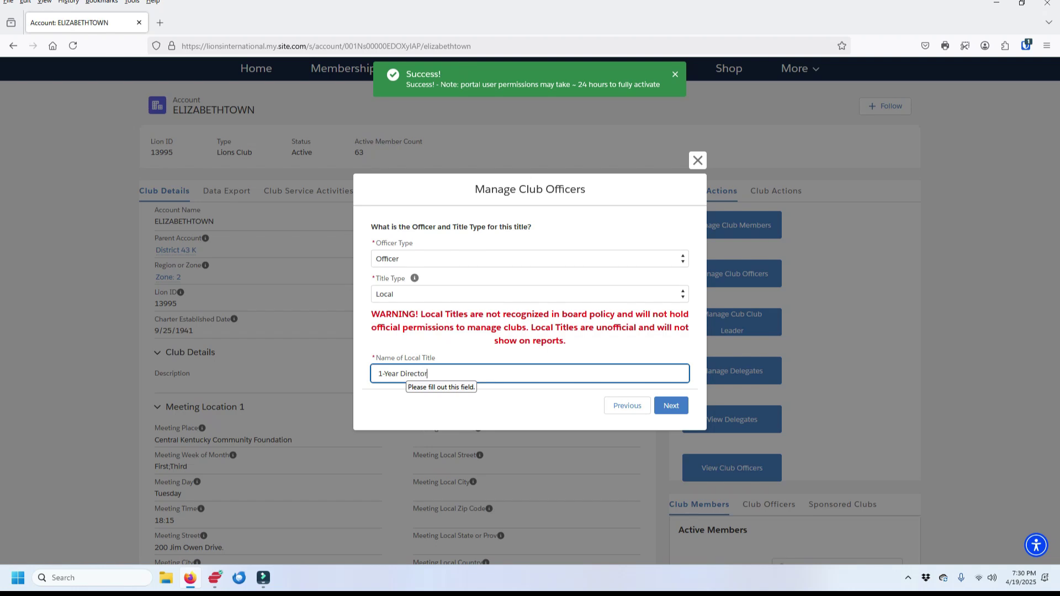
drag(434, 373, 377, 373)
key(ctrl+c)
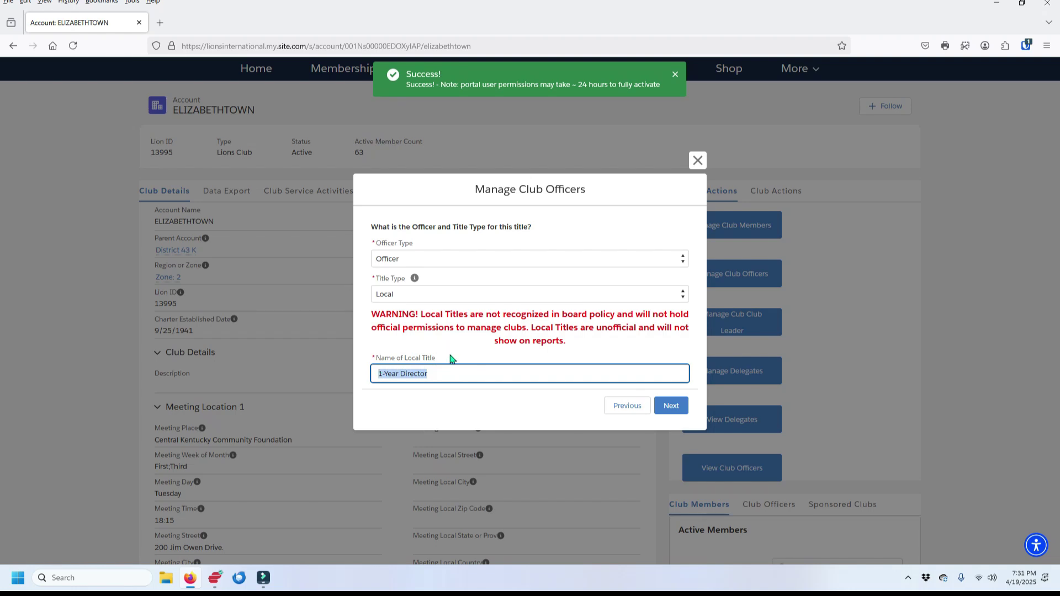
click(678, 409)
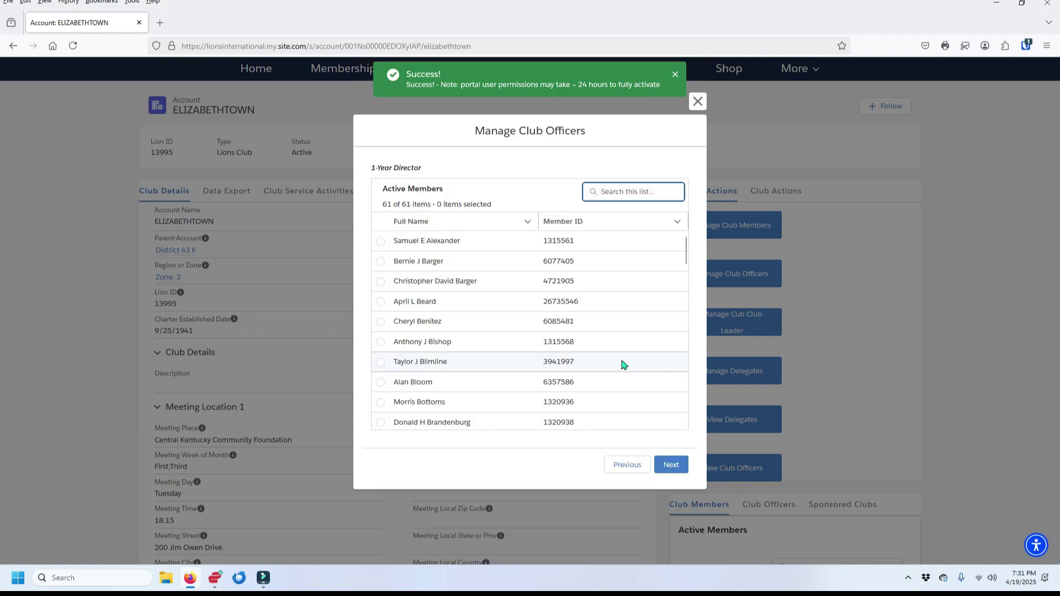
Assign this 1-Year Director title to the last listed member whose surname starts with Mo, saving the home address as officer address
scroll(621, 365, down, 5)
scroll(629, 366, down, 5)
scroll(628, 366, down, 5)
scroll(628, 365, down, 5)
scroll(630, 366, down, 2)
scroll(629, 366, down, 3)
scroll(629, 365, down, 3)
click(381, 308)
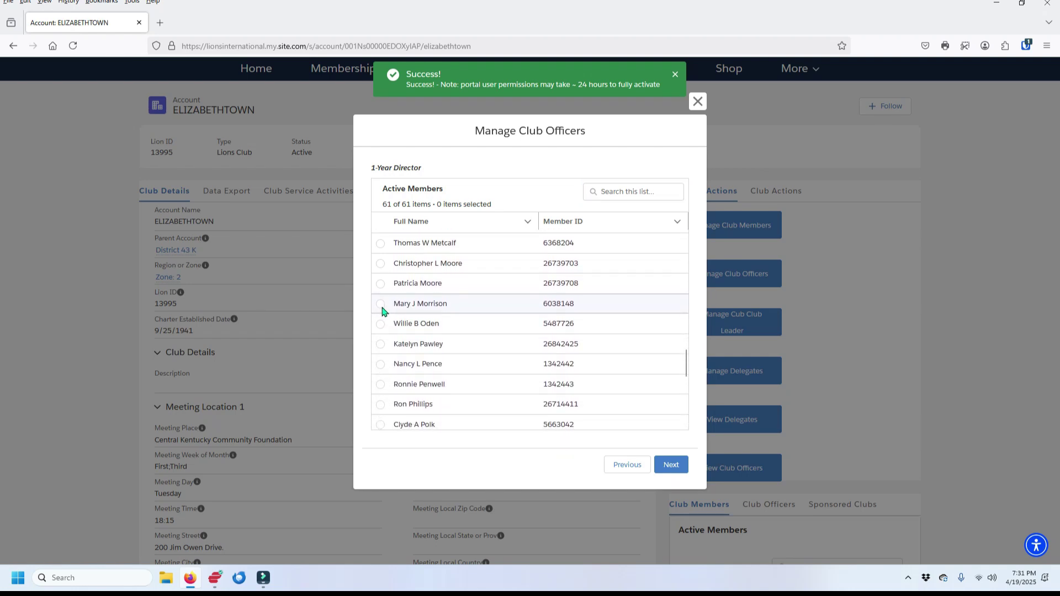
click(666, 465)
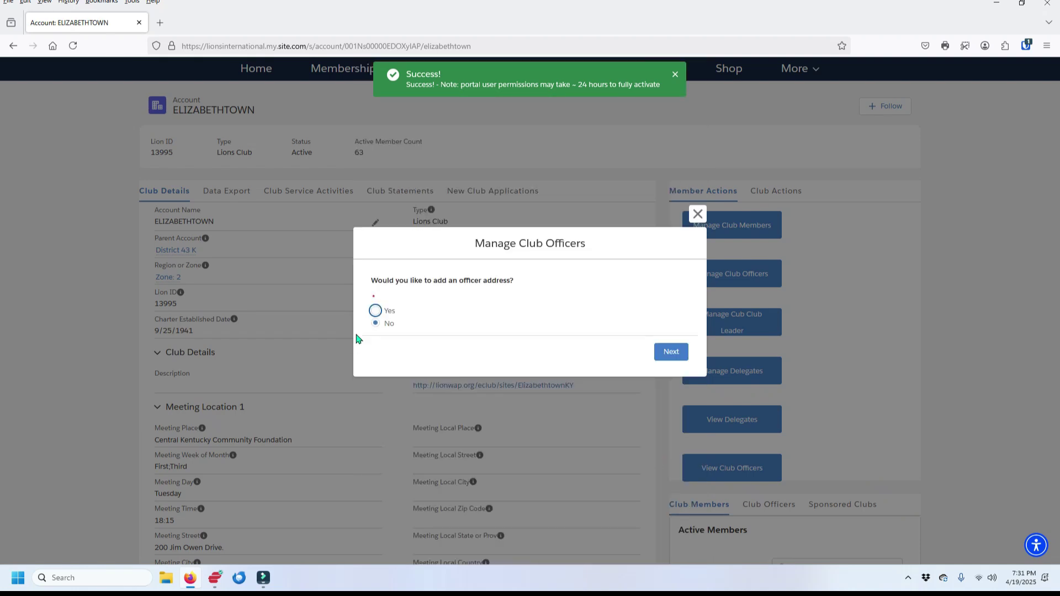
click(375, 312)
click(668, 354)
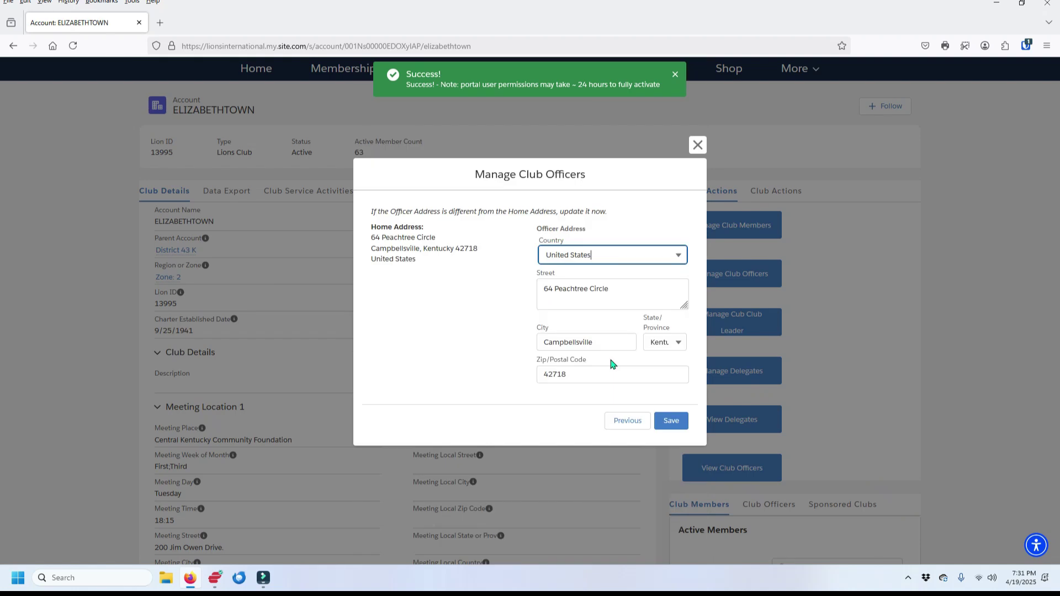
click(671, 422)
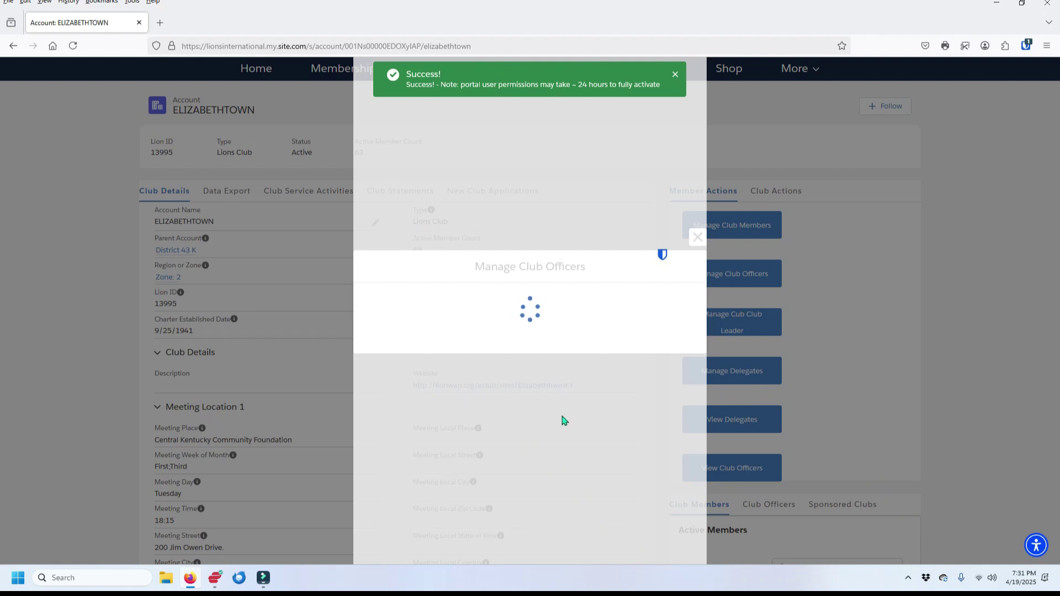
Create one more officer title assignment starting in the Upcoming Lion Year
click(375, 310)
click(664, 359)
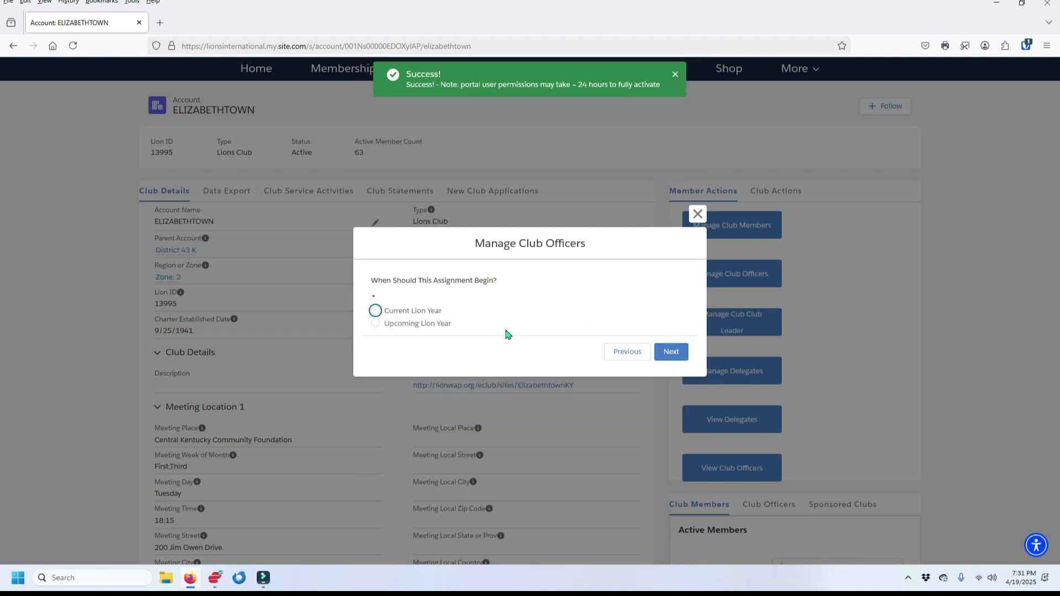
click(376, 324)
click(668, 360)
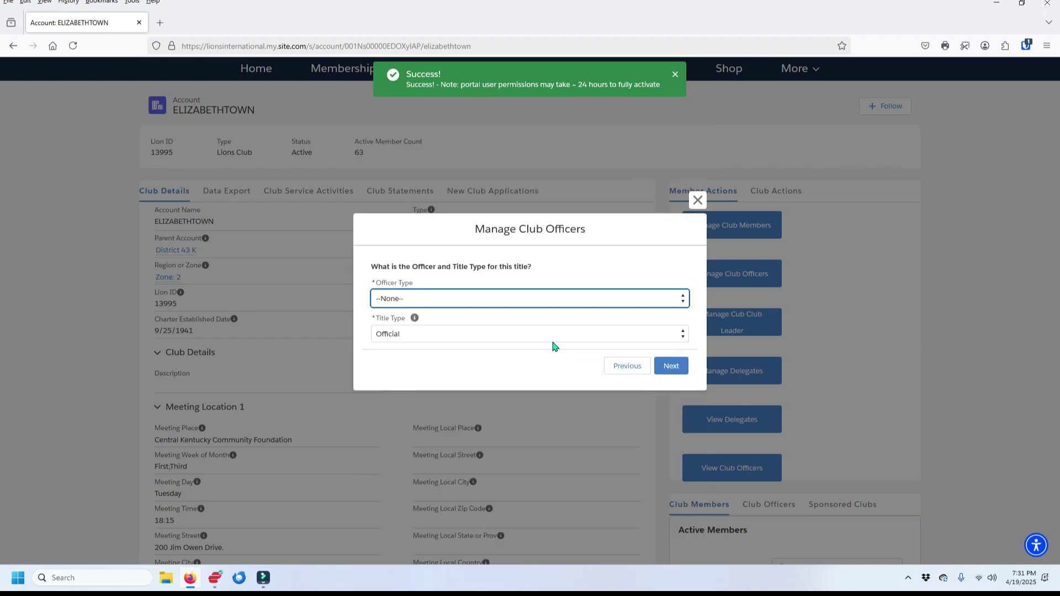
Define a third 1-Year Director title with officer type Officer and title type Local, reusing the copied title name
click(683, 304)
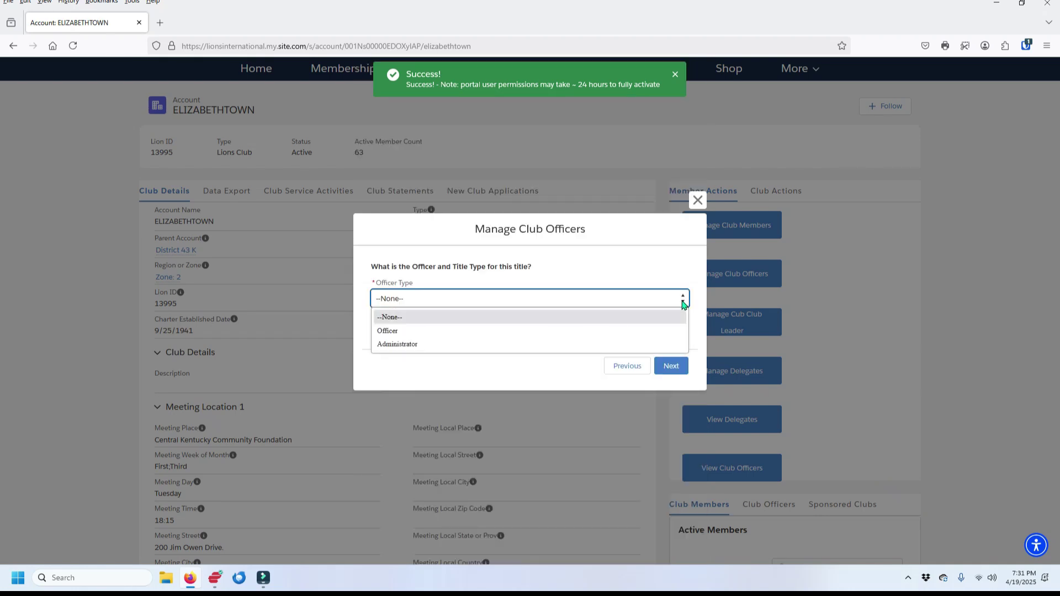
click(427, 333)
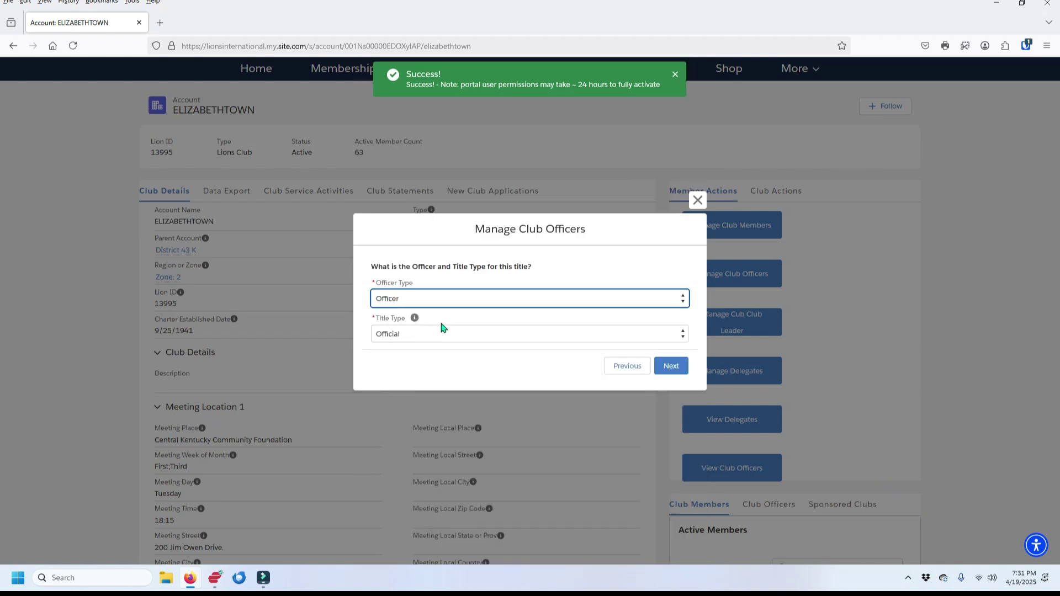
click(683, 337)
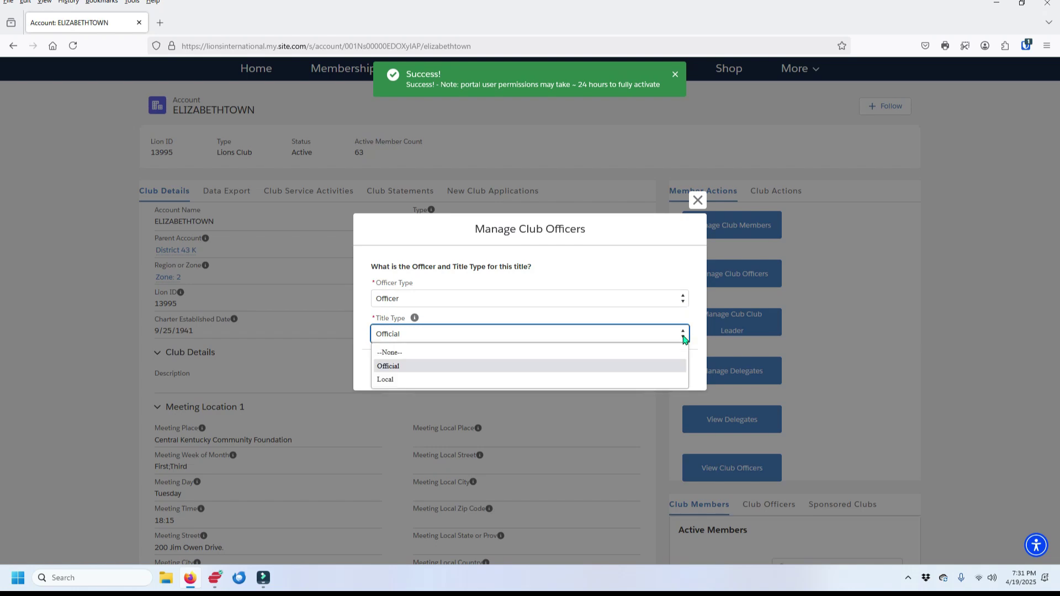
click(434, 380)
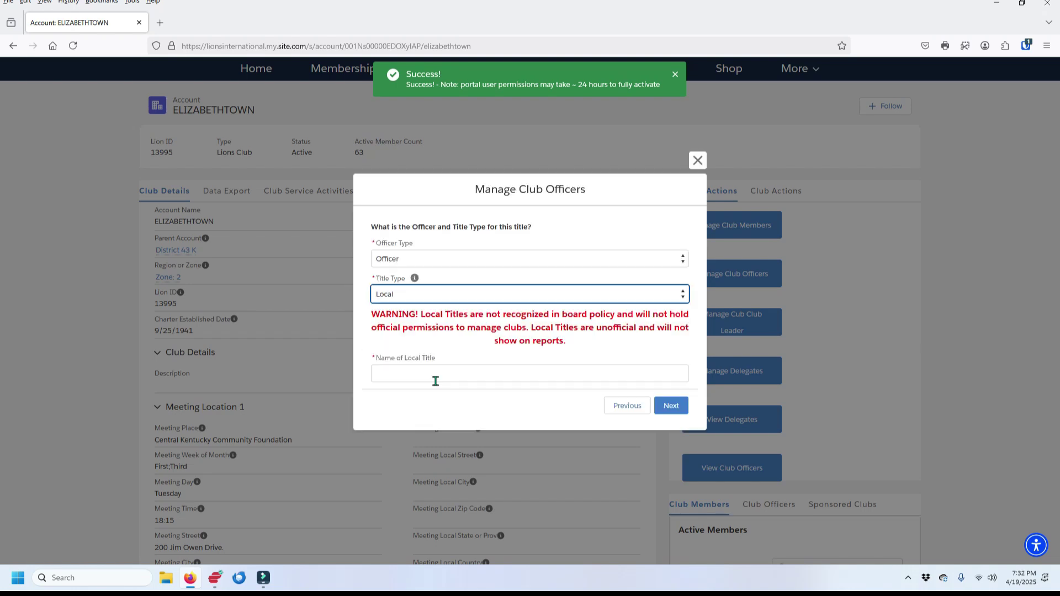
click(405, 377)
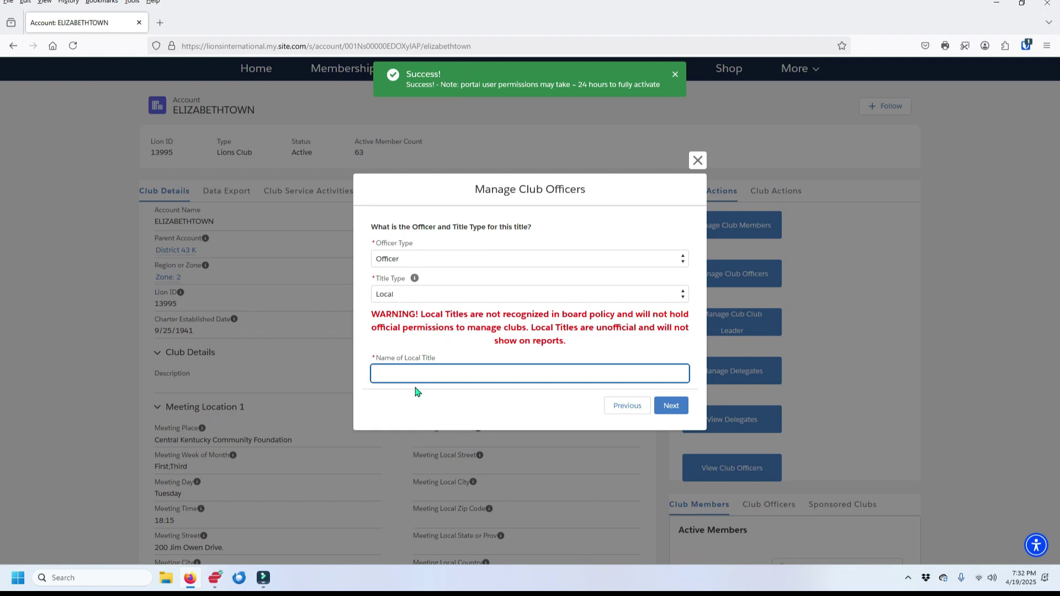
key(ctrl+v)
click(674, 412)
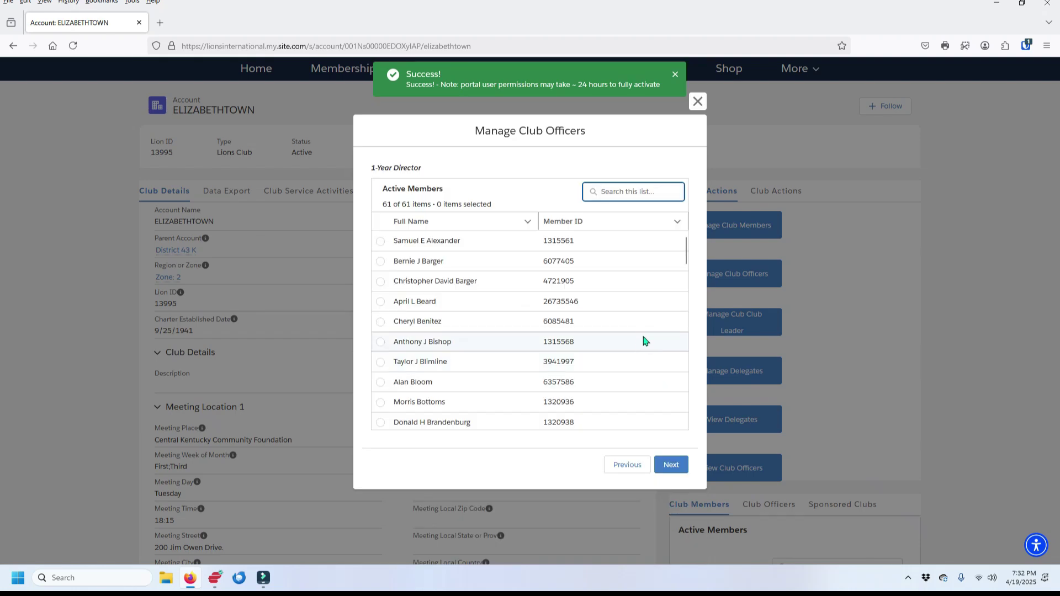
Assign the 1-Year Director title to the first listed member whose surname starts with Sh, save the home address as officer address, and decline another assignment
drag(686, 255, 687, 400)
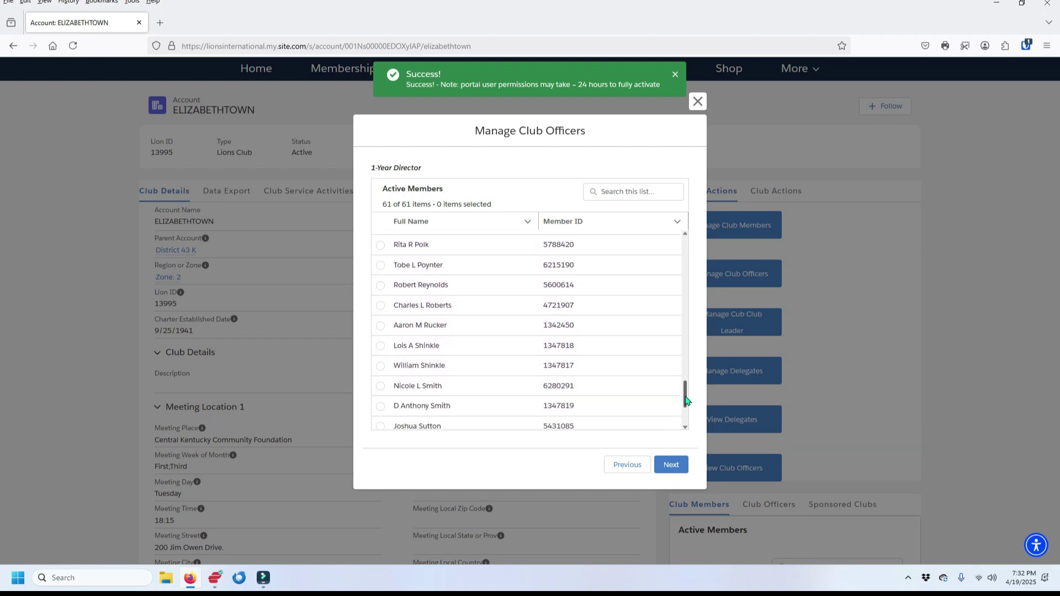
click(381, 346)
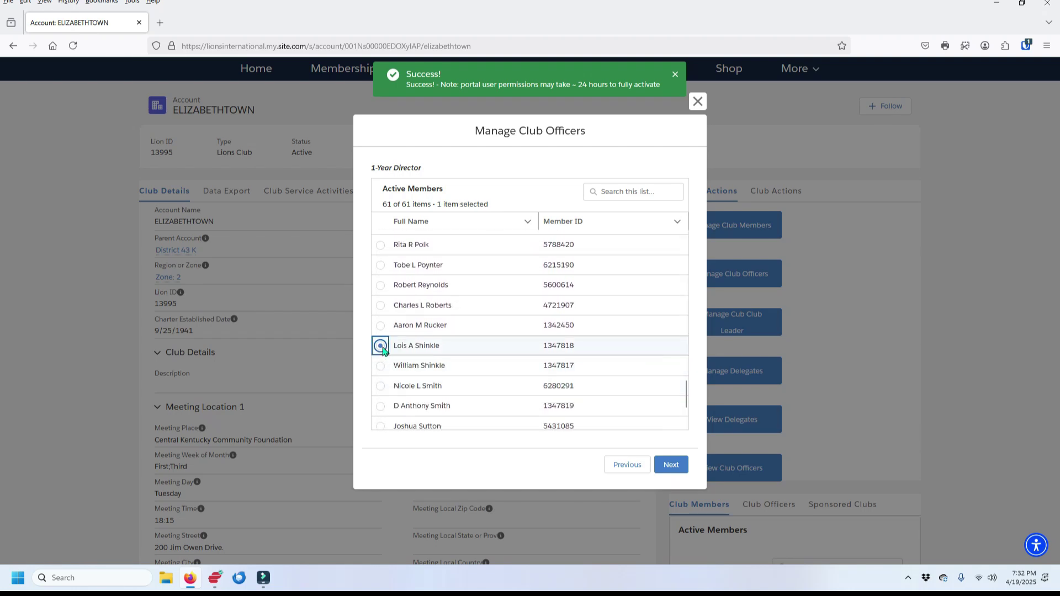
click(670, 468)
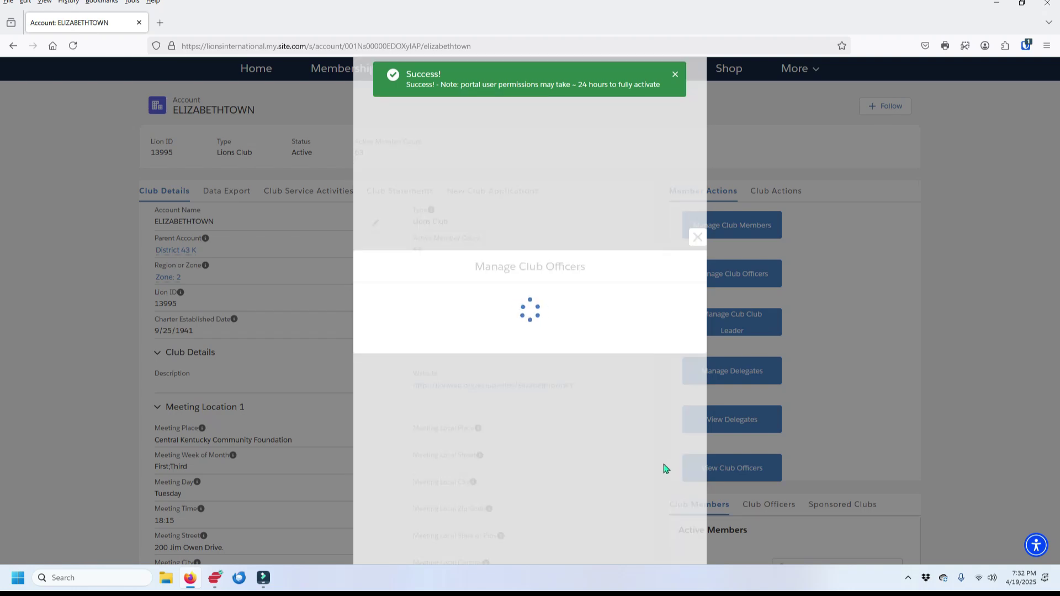
click(375, 310)
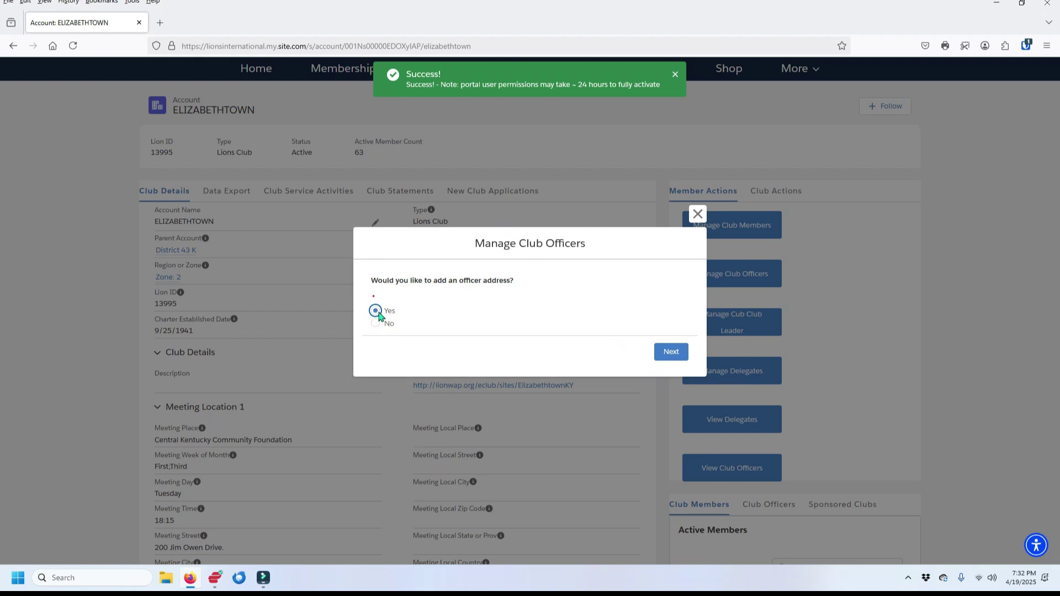
click(671, 353)
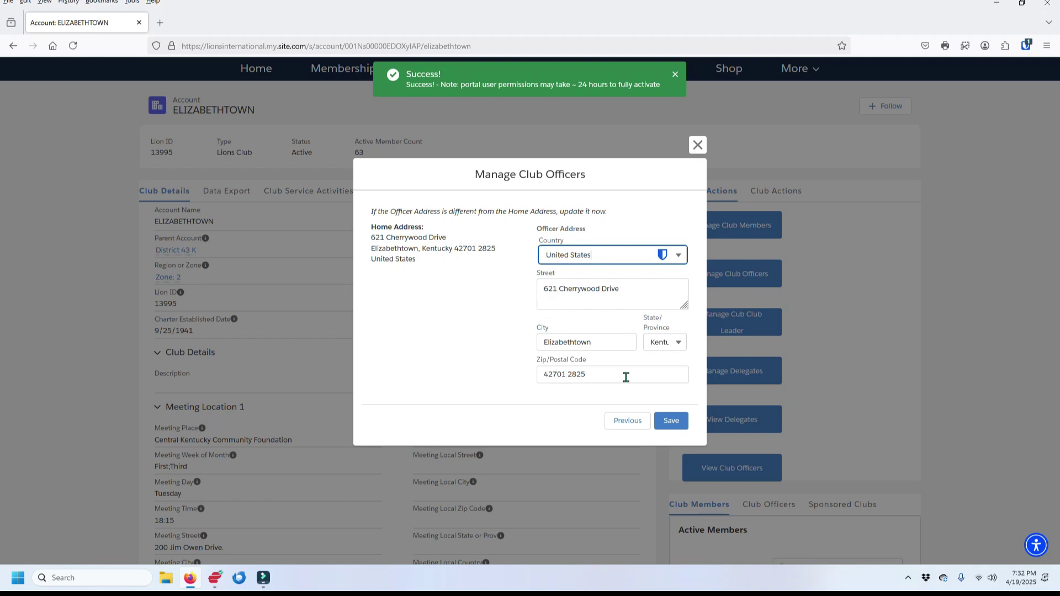
click(672, 423)
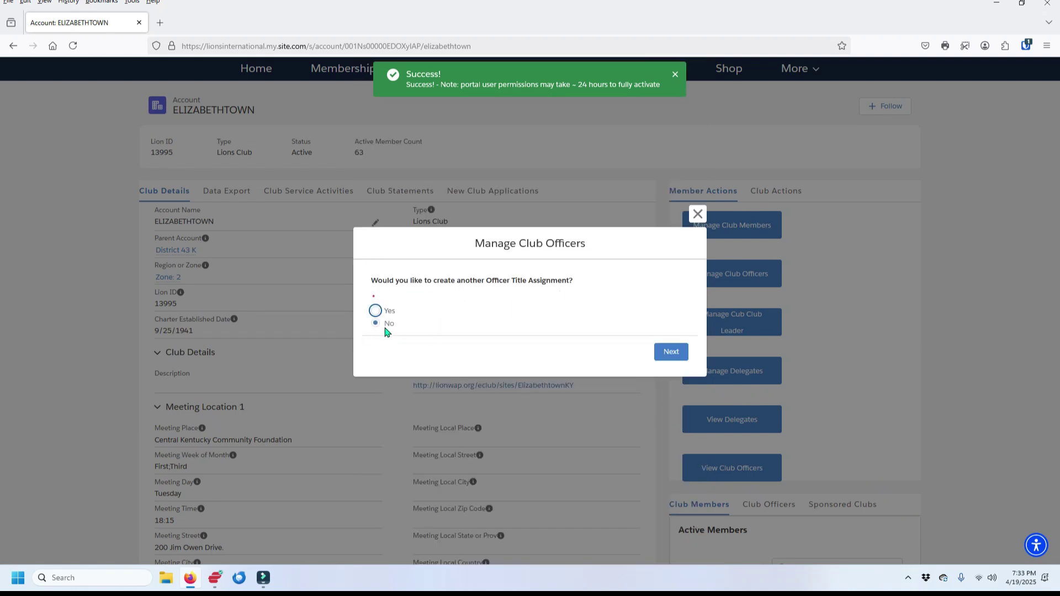
click(670, 355)
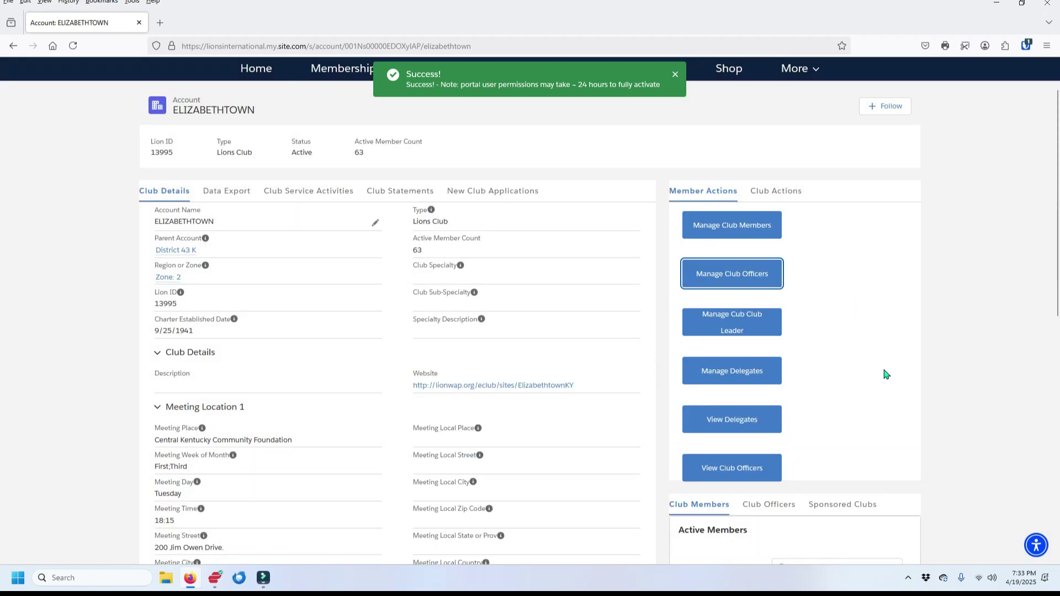
View the club's Future Officers and examine their titles, start dates and end dates from Club Administrator through the local titles
click(737, 469)
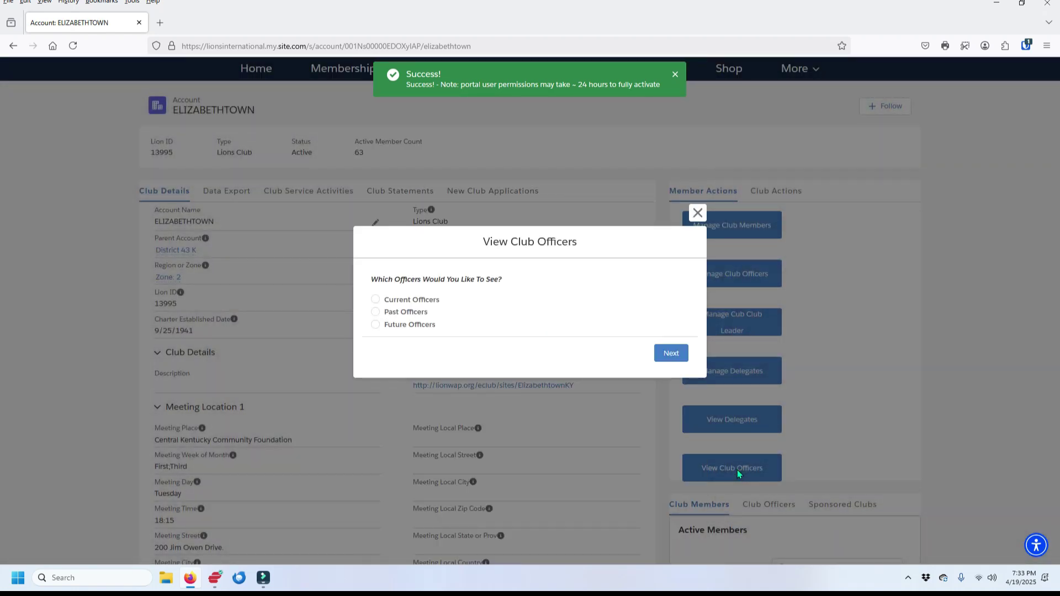
click(376, 325)
click(678, 359)
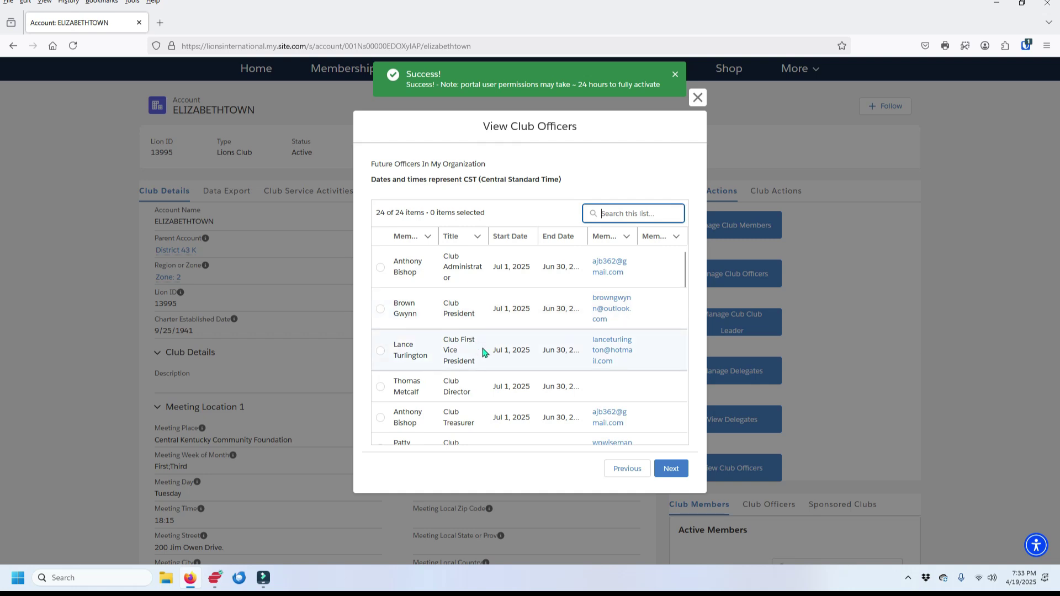
drag(688, 284, 686, 296)
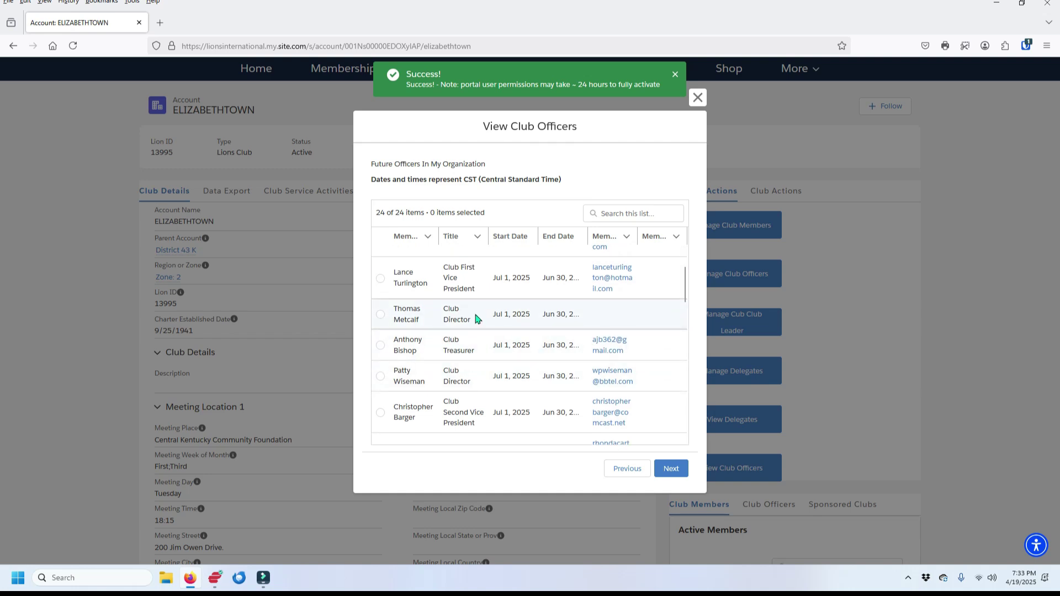
drag(689, 297, 688, 314)
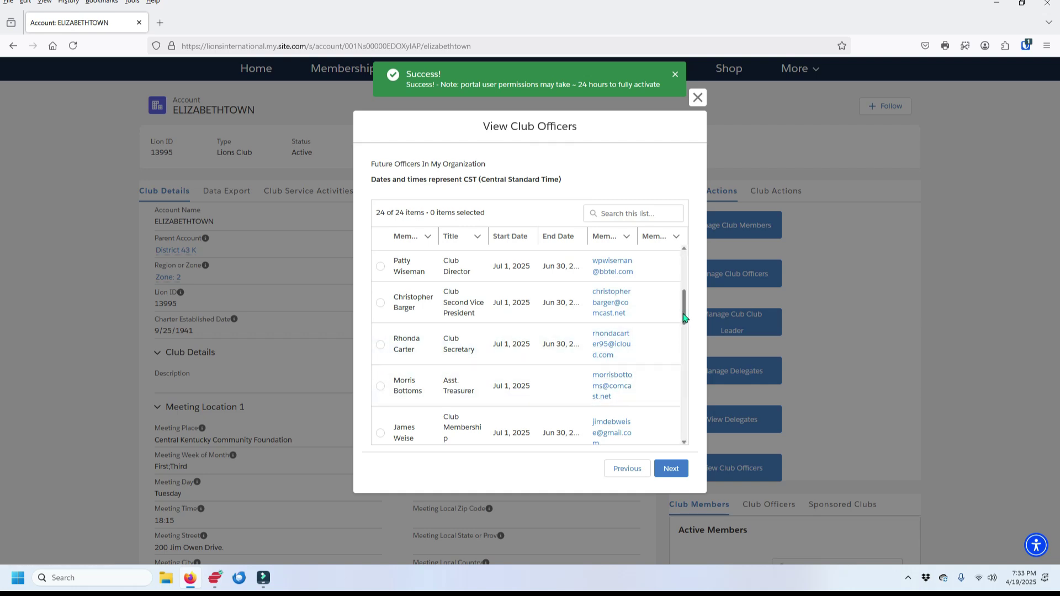
drag(685, 318, 695, 344)
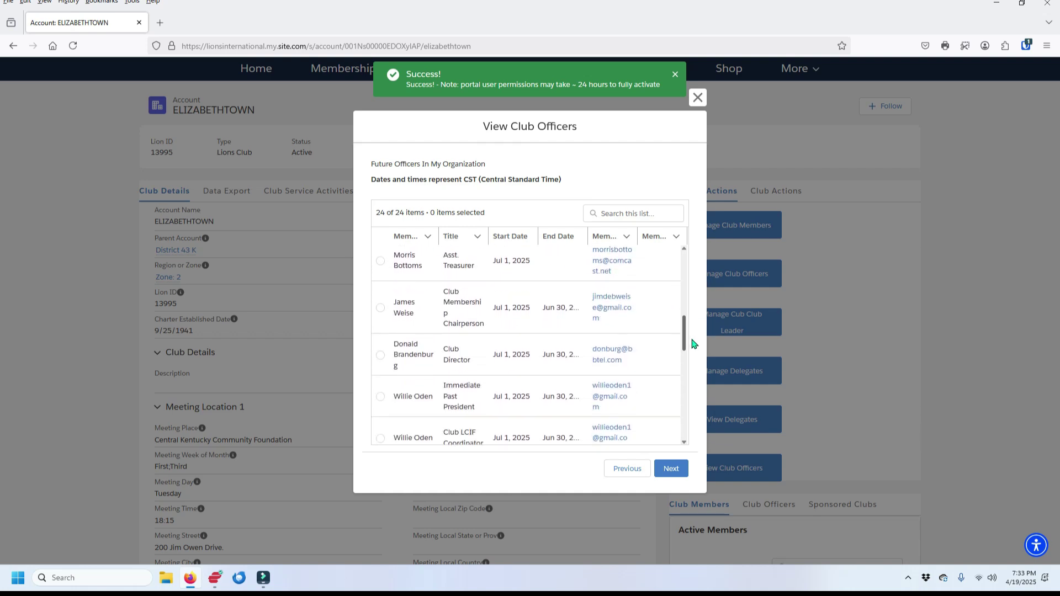
drag(695, 344, 694, 345)
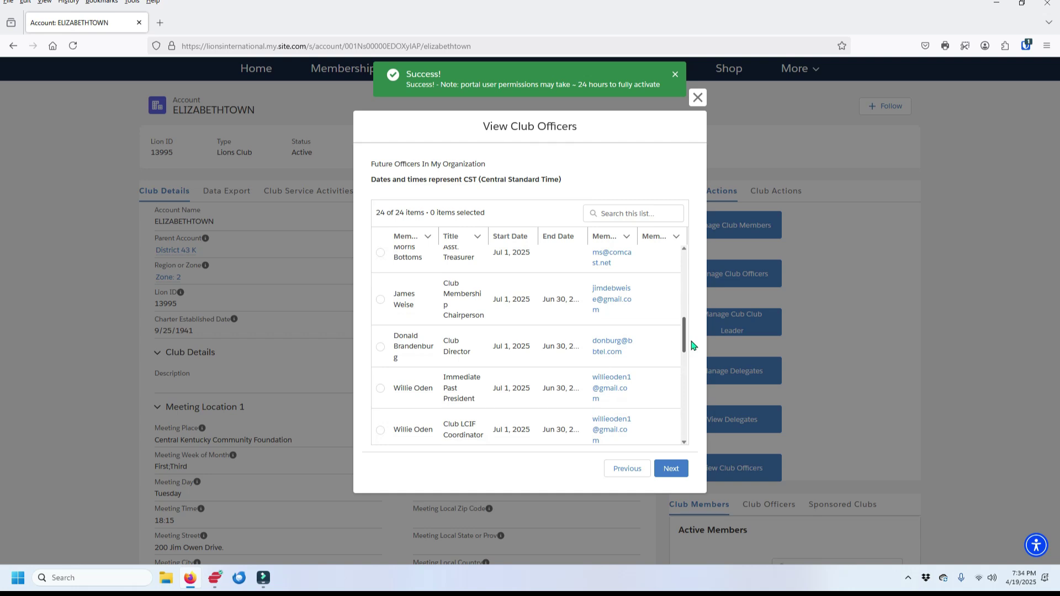
drag(694, 346, 693, 351)
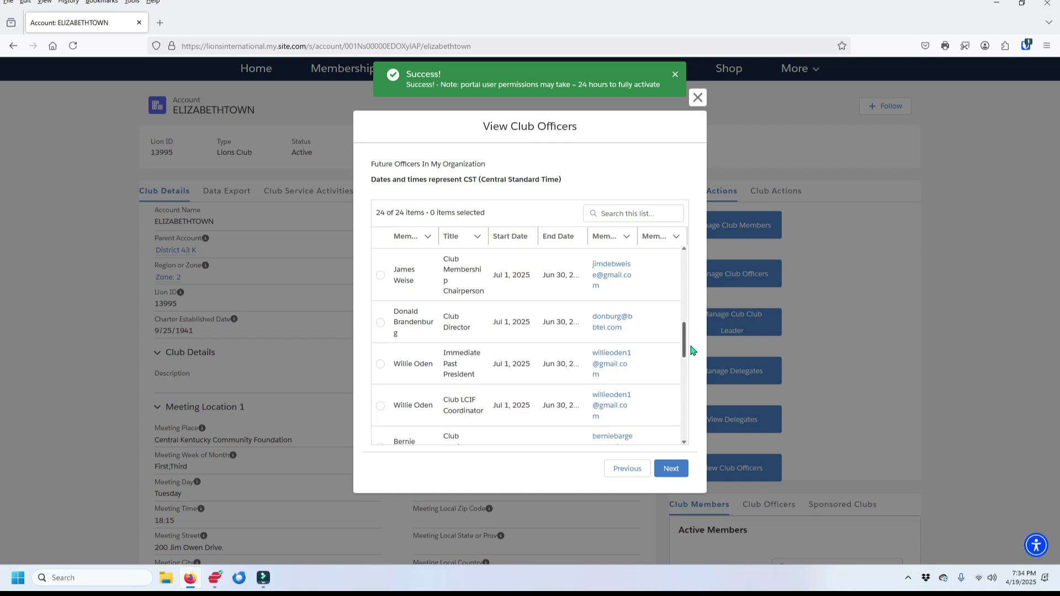
drag(692, 350, 692, 361)
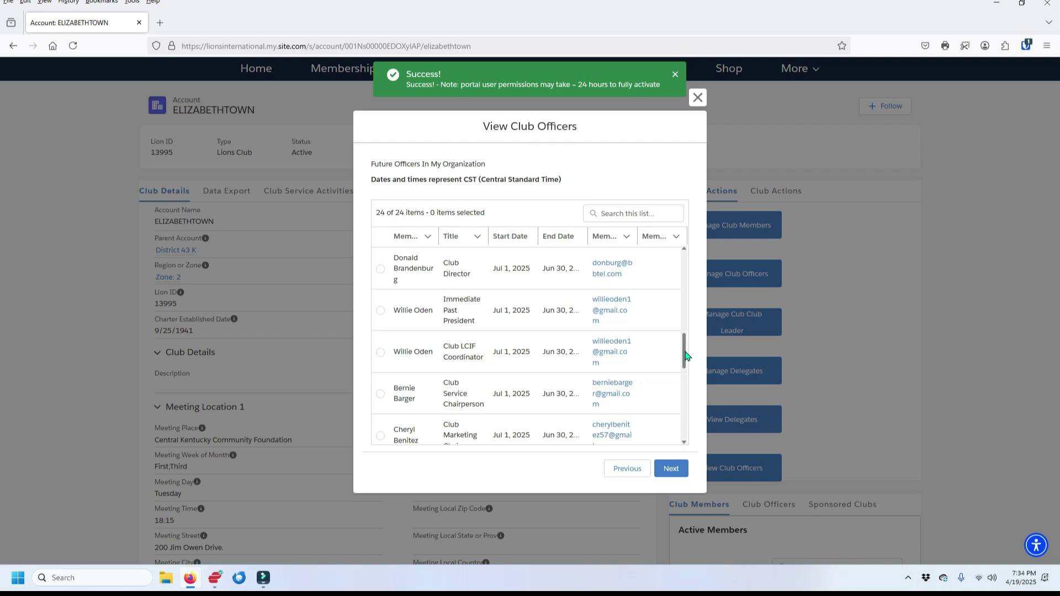
drag(686, 352, 685, 363)
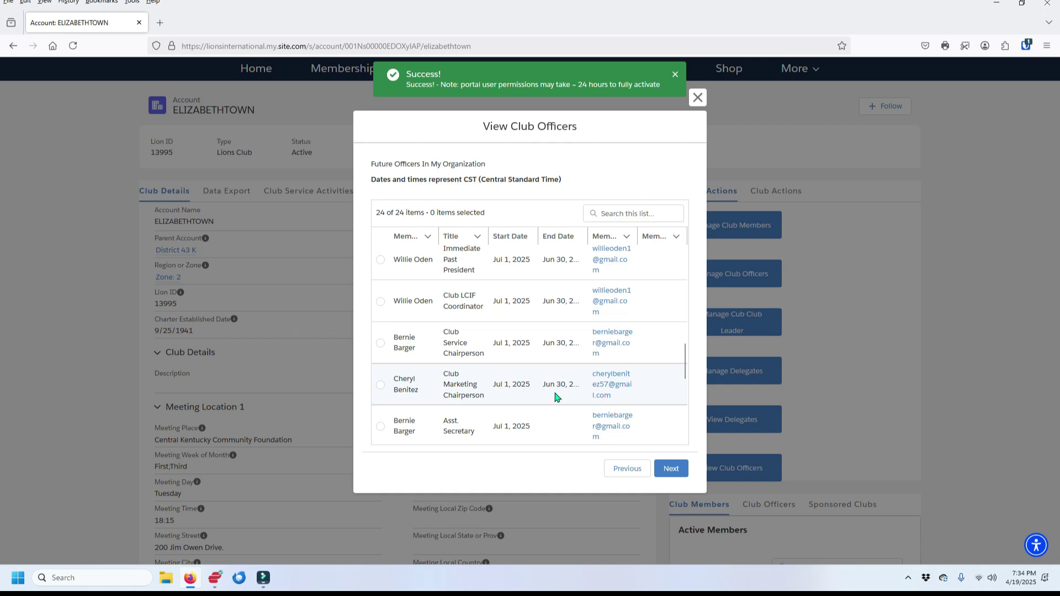
drag(684, 364, 687, 384)
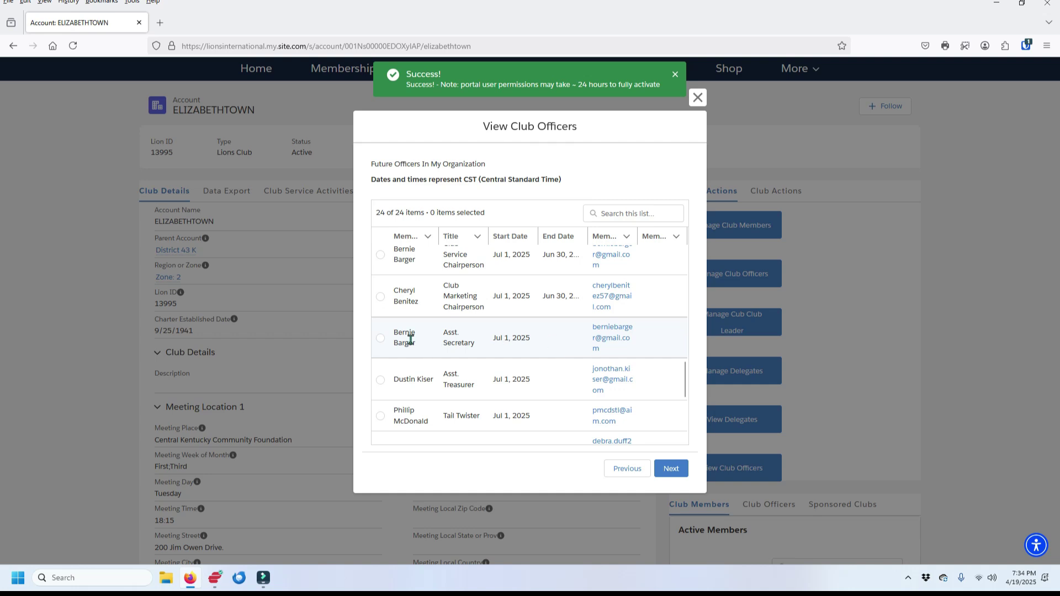
View the officer details for the Asst. Secretary assignment, then finish viewing
click(383, 341)
click(673, 469)
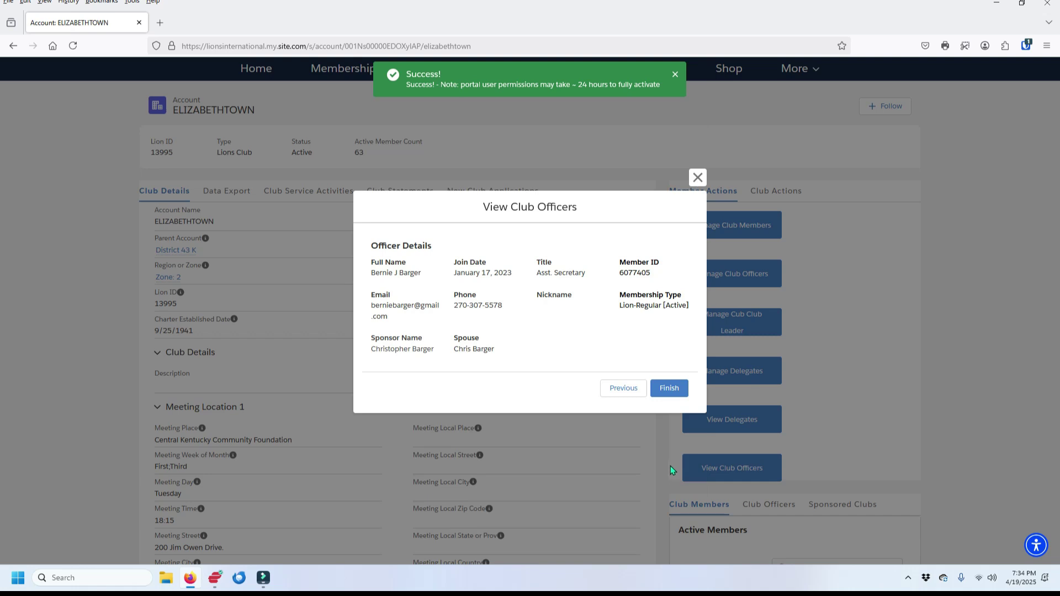
click(669, 390)
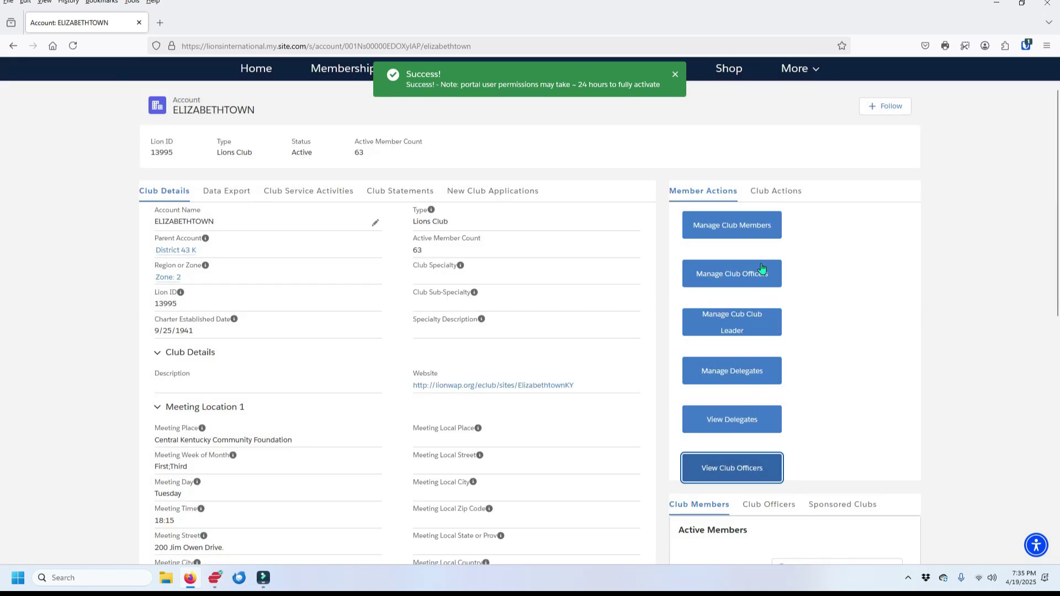
Examine the active officer assignments available for End Assignment, checking titles and end dates, and leave without ending any
click(743, 279)
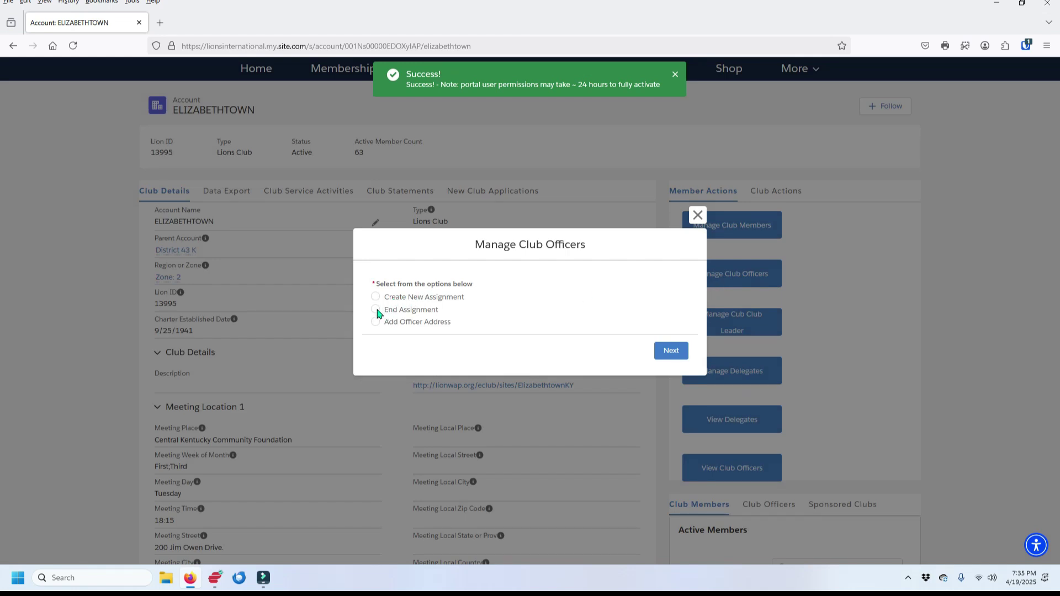
click(377, 311)
click(670, 351)
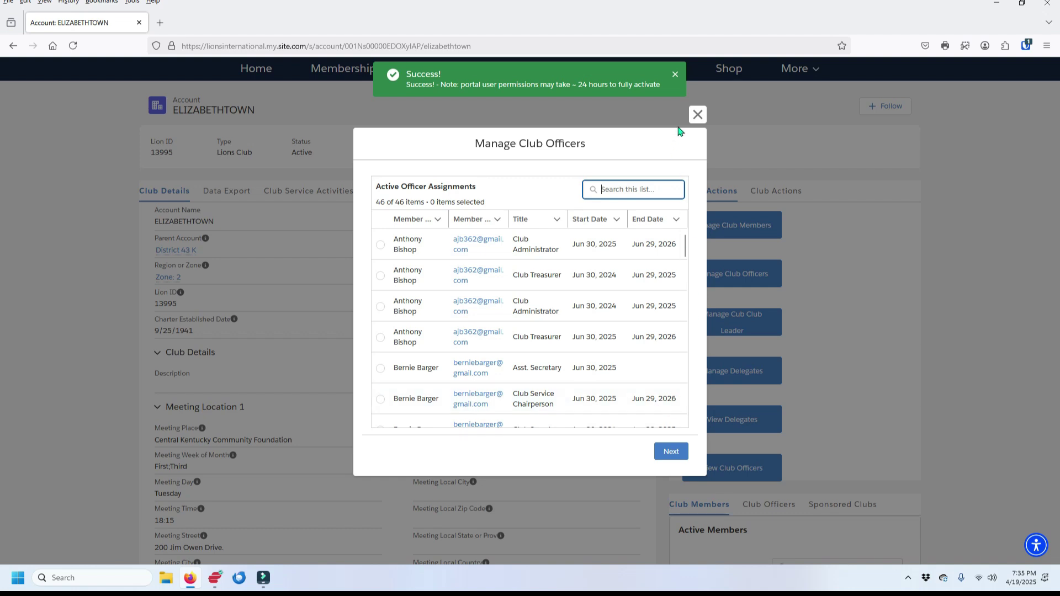
click(684, 246)
drag(686, 246, 685, 305)
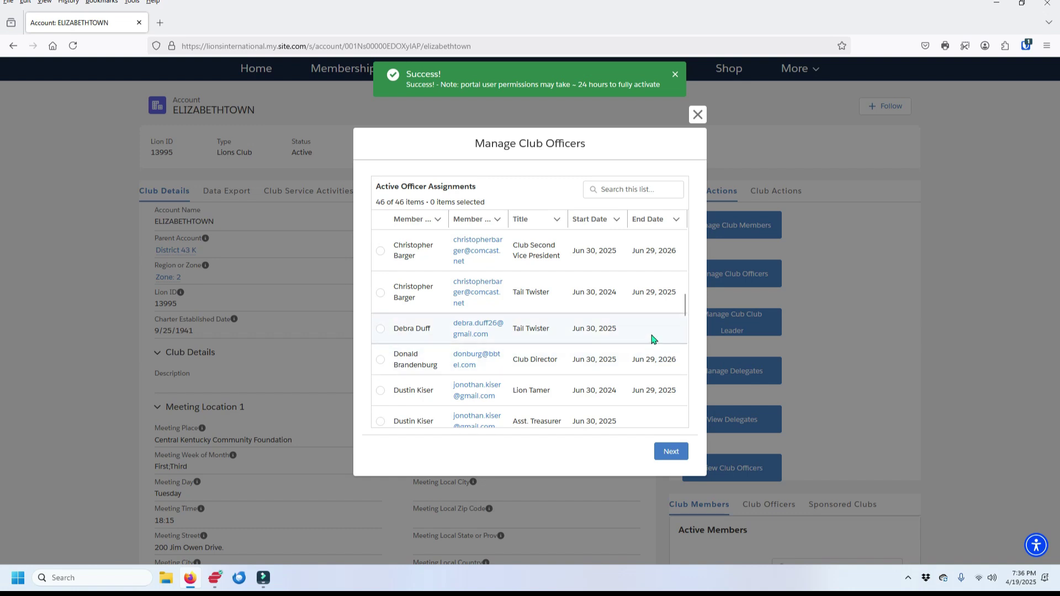
scroll(657, 338, down, 3)
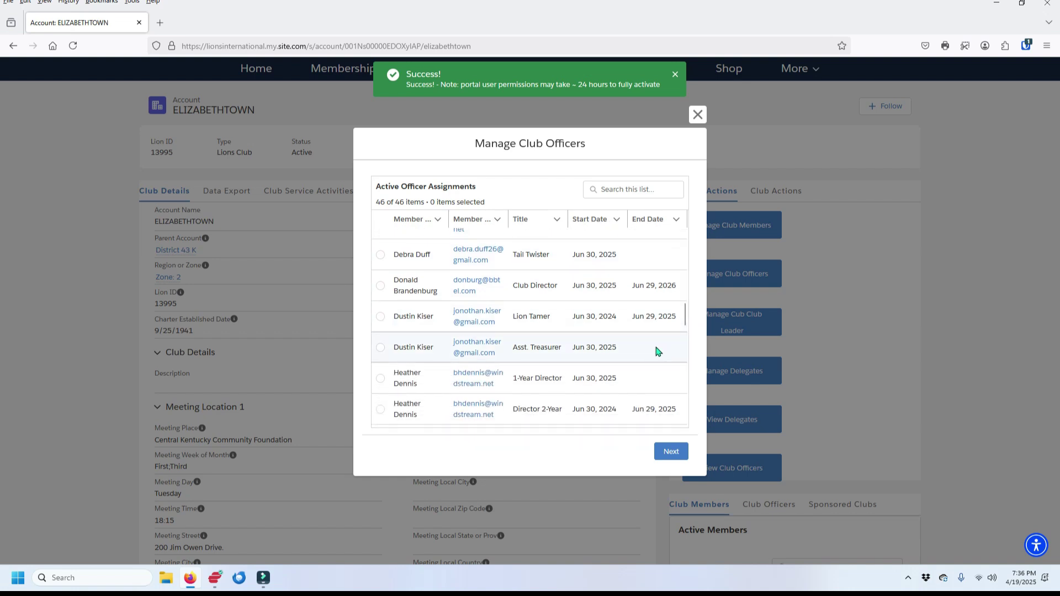
scroll(664, 354, down, 3)
scroll(663, 365, down, 3)
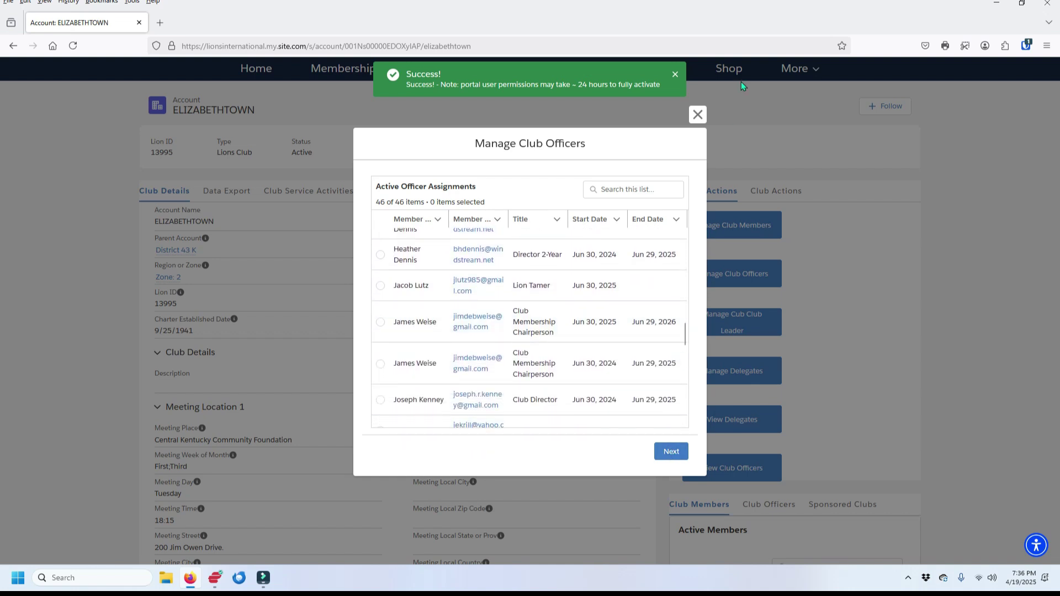
click(698, 115)
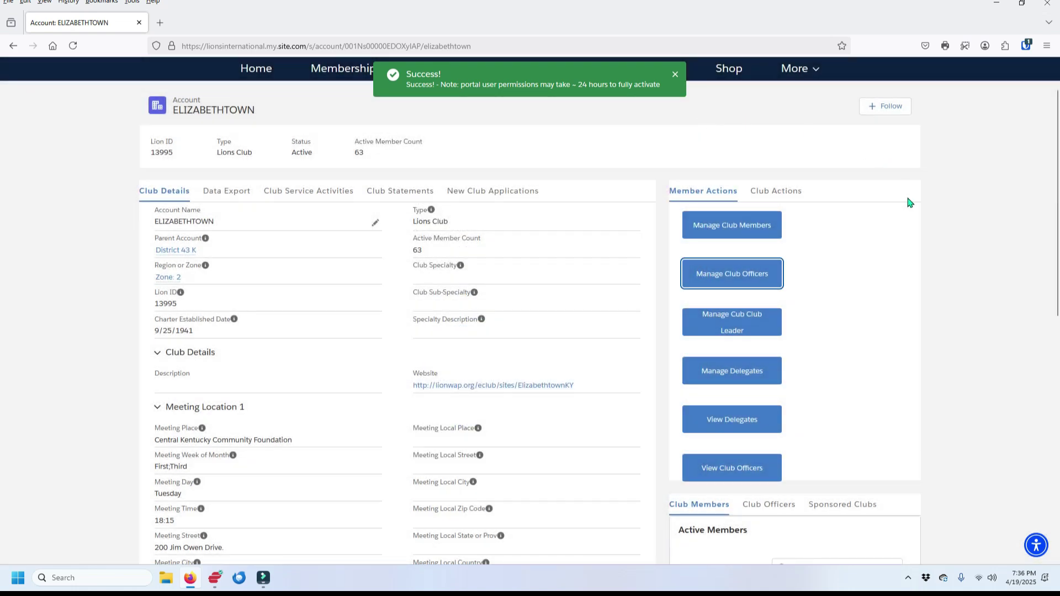
Reopen the Future Officers list and widen the End Date column to read the full end dates of the official titles
click(741, 472)
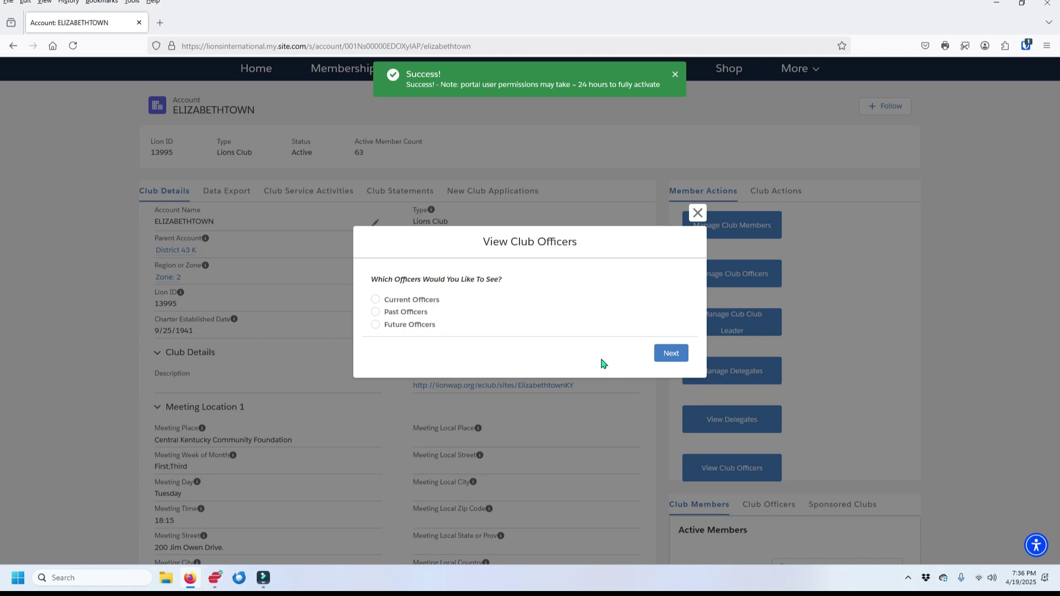
click(378, 325)
click(670, 353)
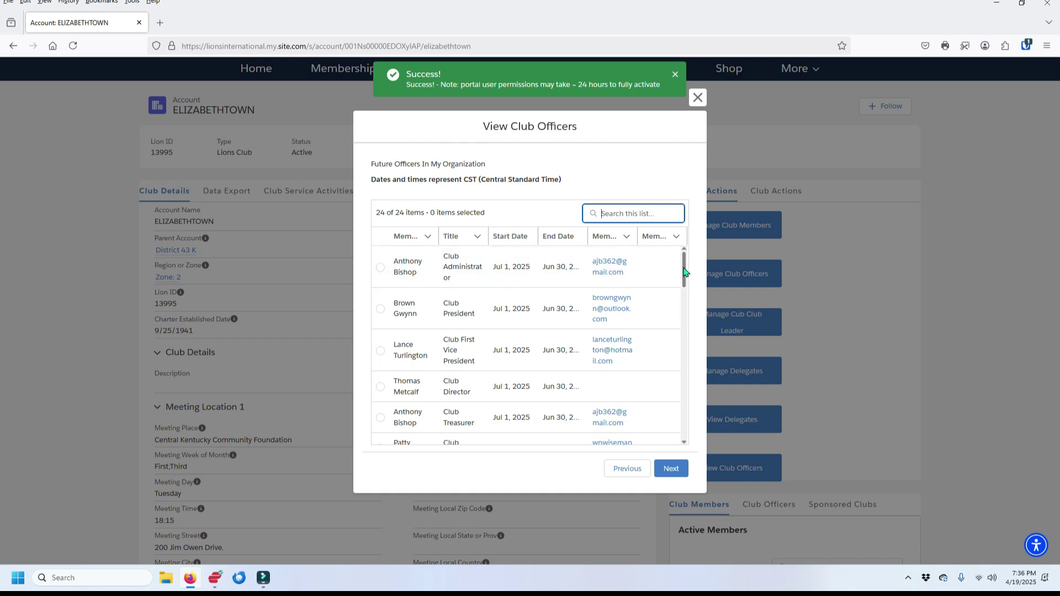
drag(685, 271, 686, 330)
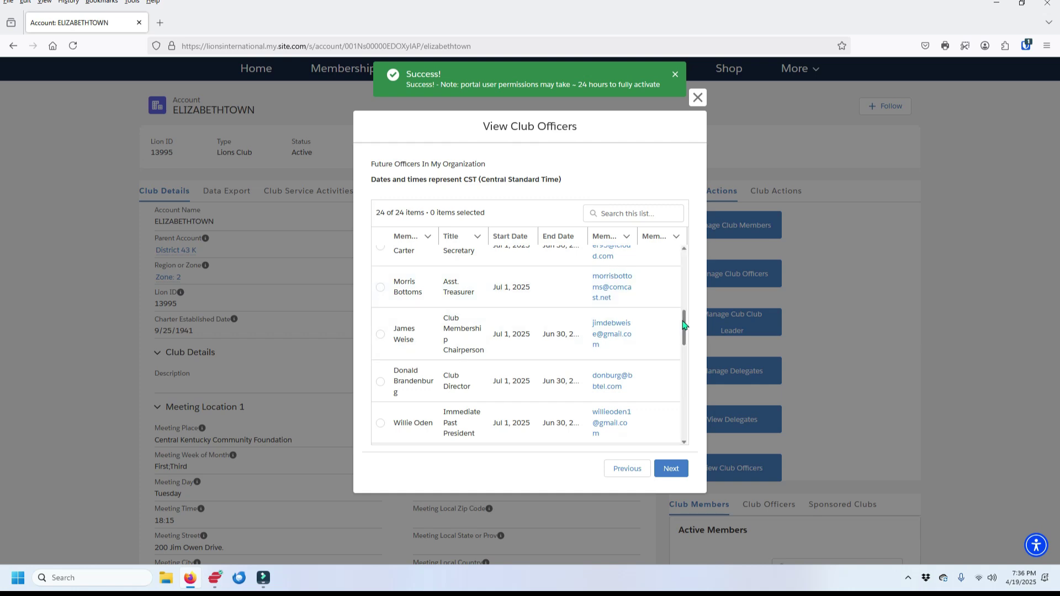
drag(685, 327, 684, 366)
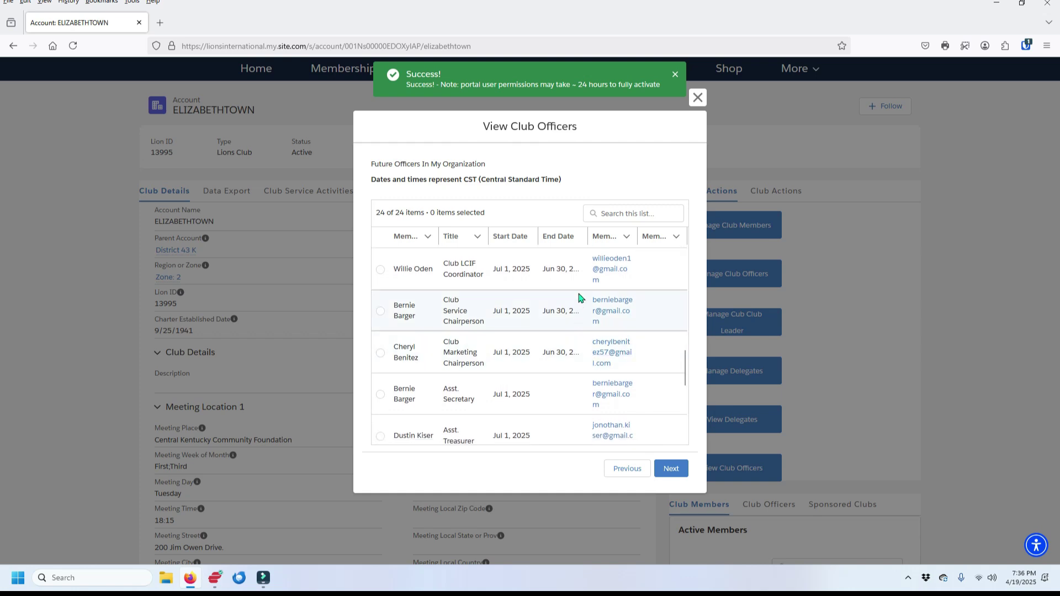
drag(589, 238, 610, 237)
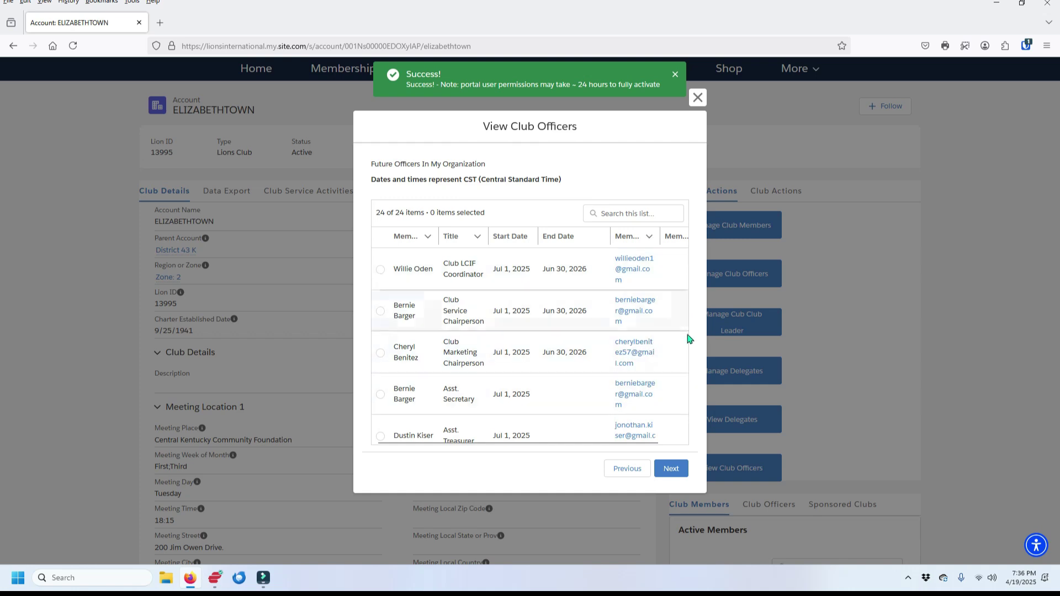
Check the End Date entries of the local titles from Asst. Secretary to 1-Year Director, narrowing the End Date column again
scroll(645, 302, down, 4)
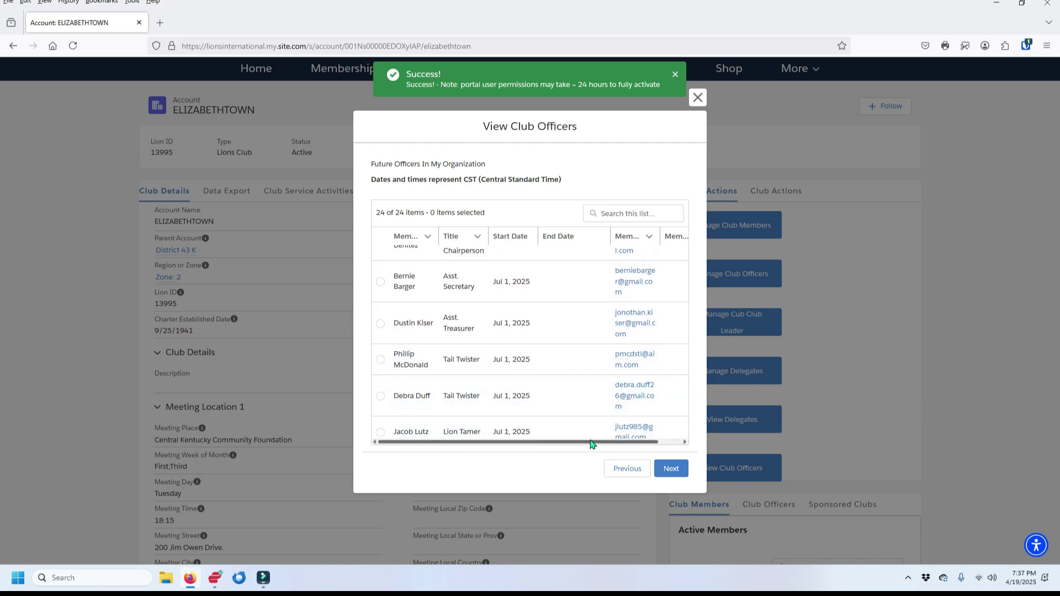
drag(609, 236, 583, 237)
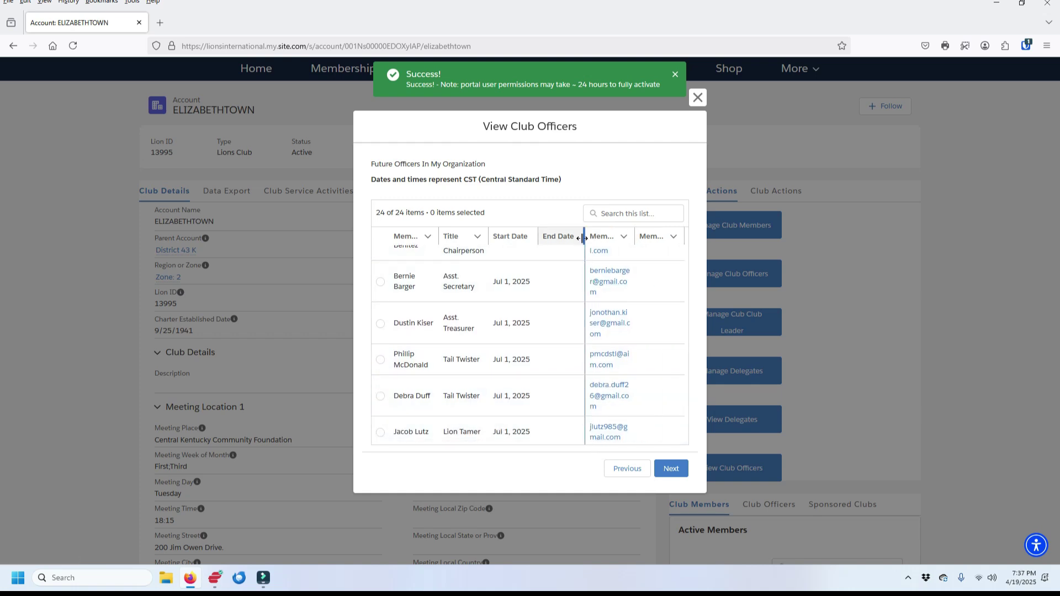
drag(684, 399, 688, 430)
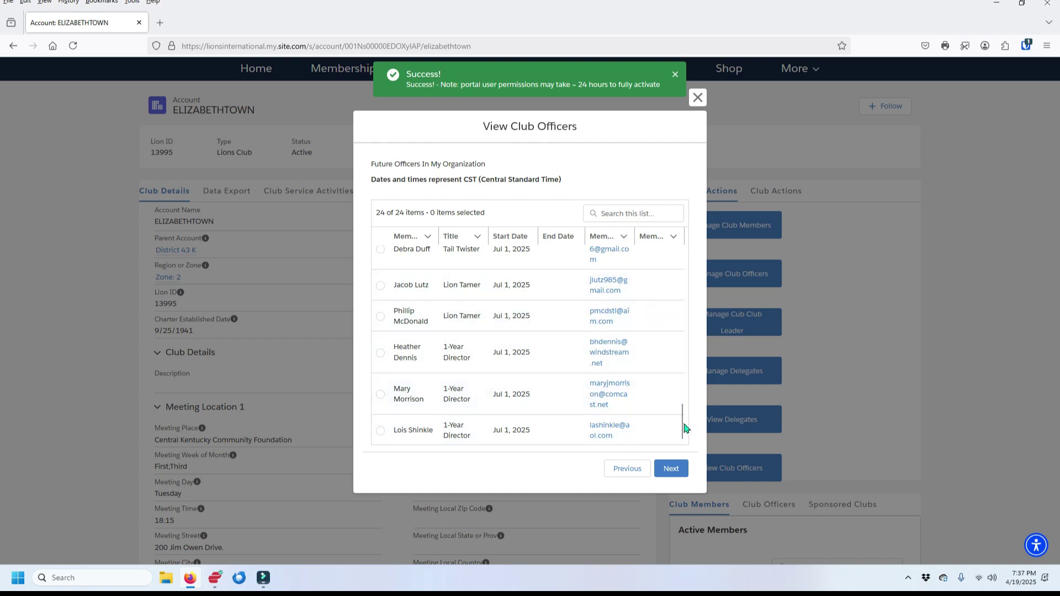
scroll(685, 422, up, 3)
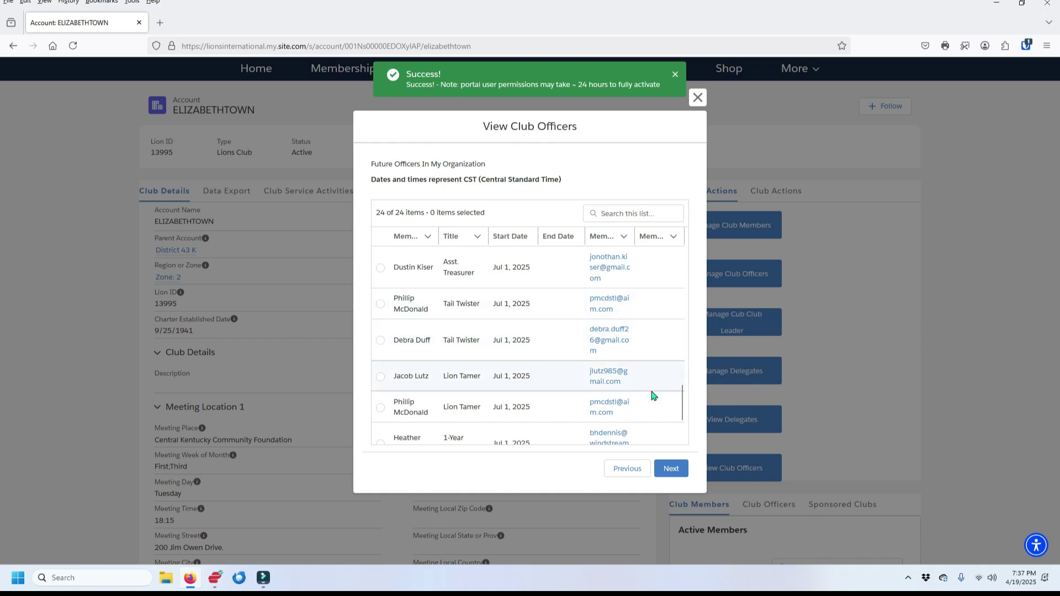
scroll(684, 397, up, 2)
scroll(684, 393, up, 1)
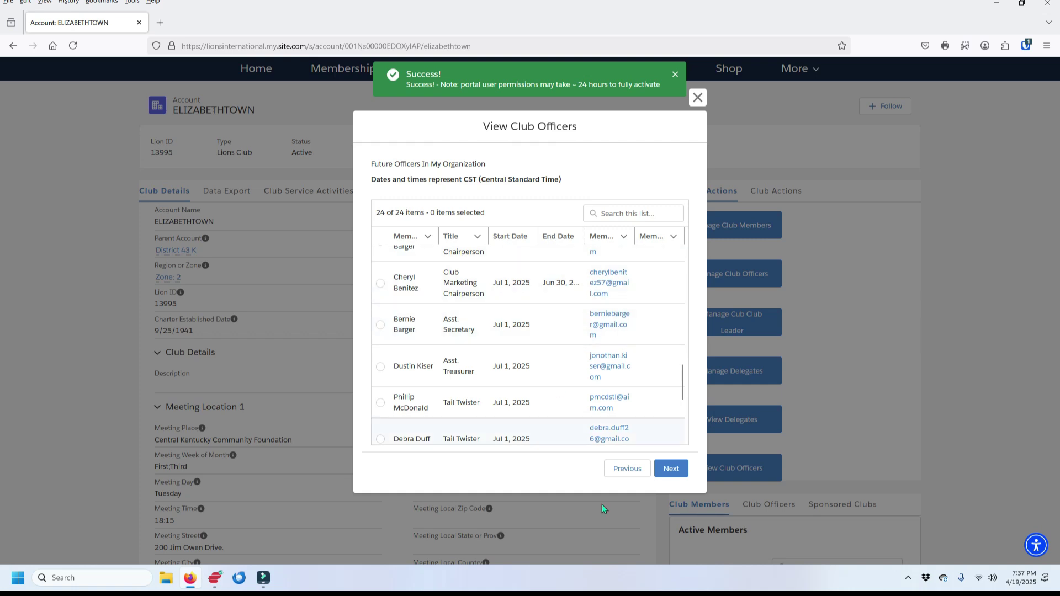
Try to continue from the Future Officers list without selecting an officer, look through its entries again, and close the officer view
click(671, 470)
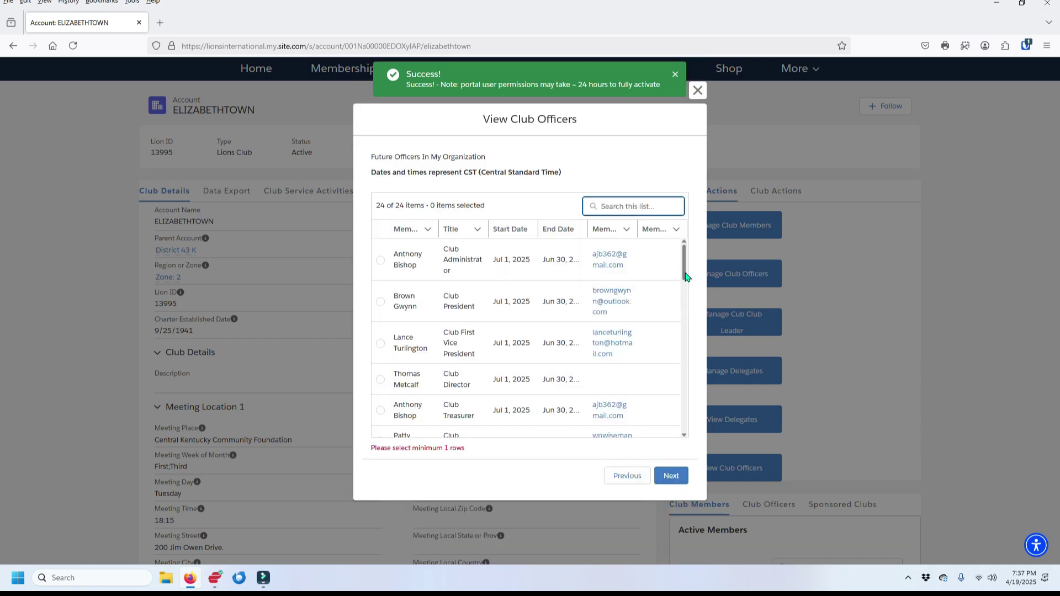
drag(686, 265, 686, 428)
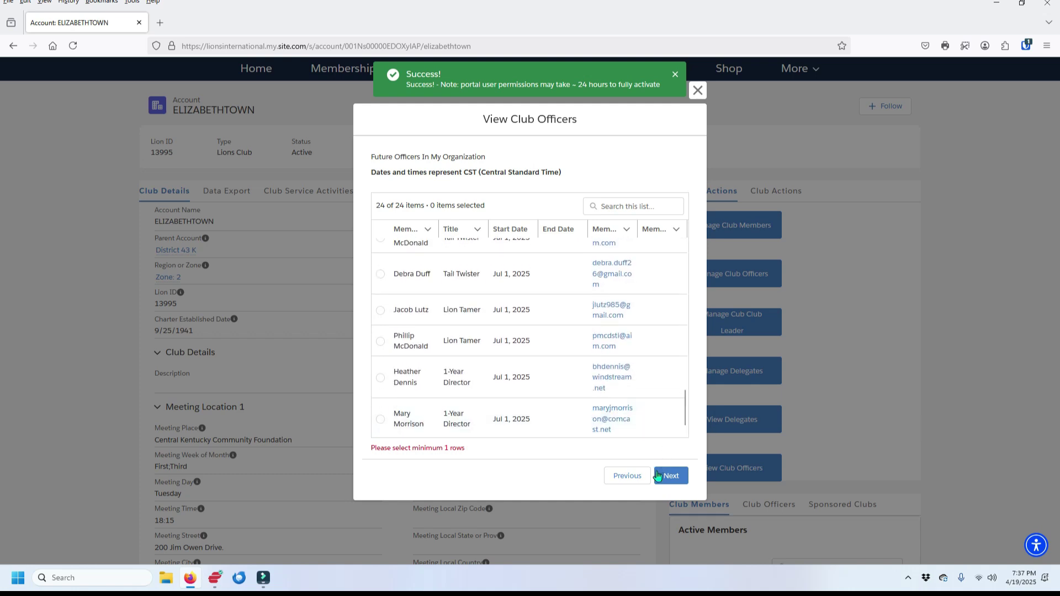
click(668, 477)
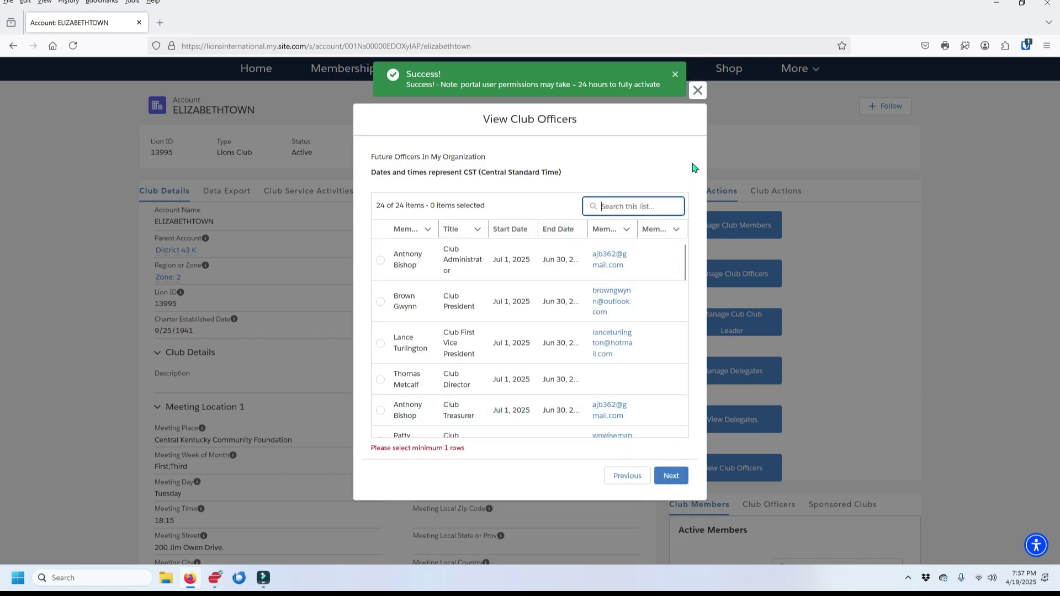
click(698, 92)
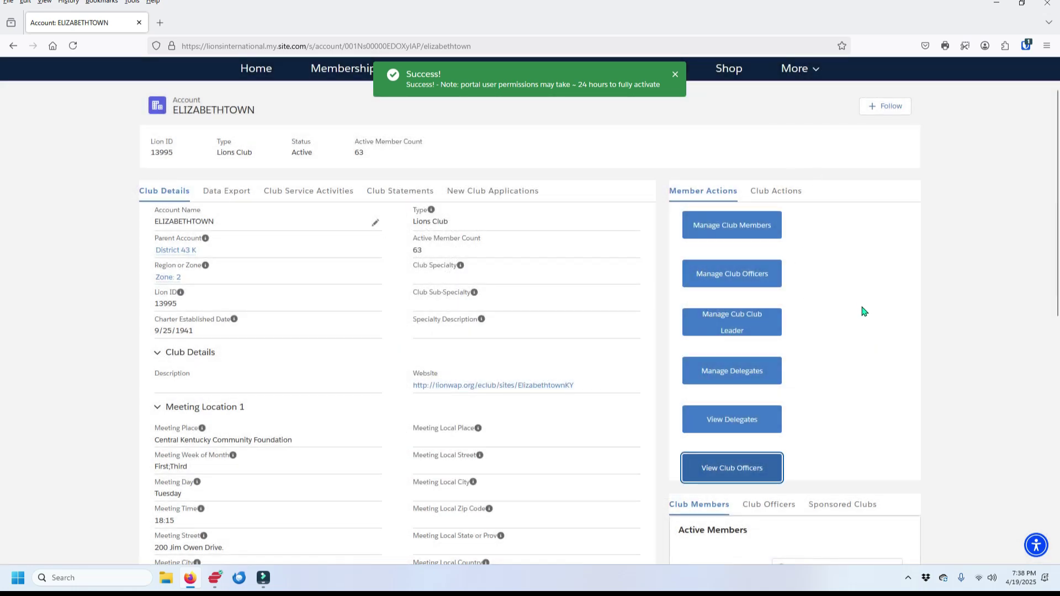
View the Club Actions available for the ELIZABETHTOWN club, then return to its Member Actions
scroll(773, 270, up, 2)
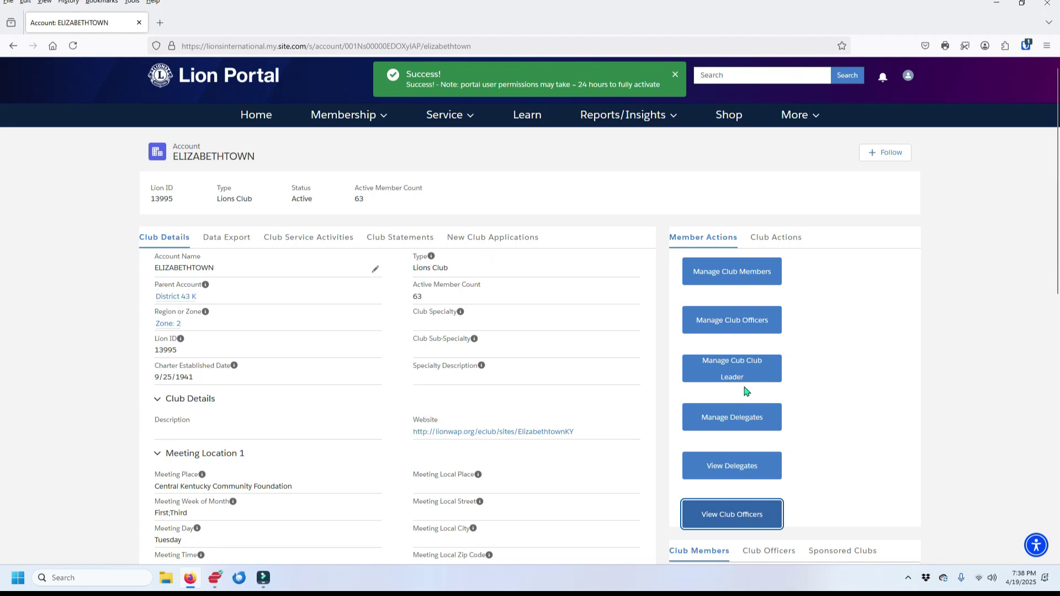
click(784, 237)
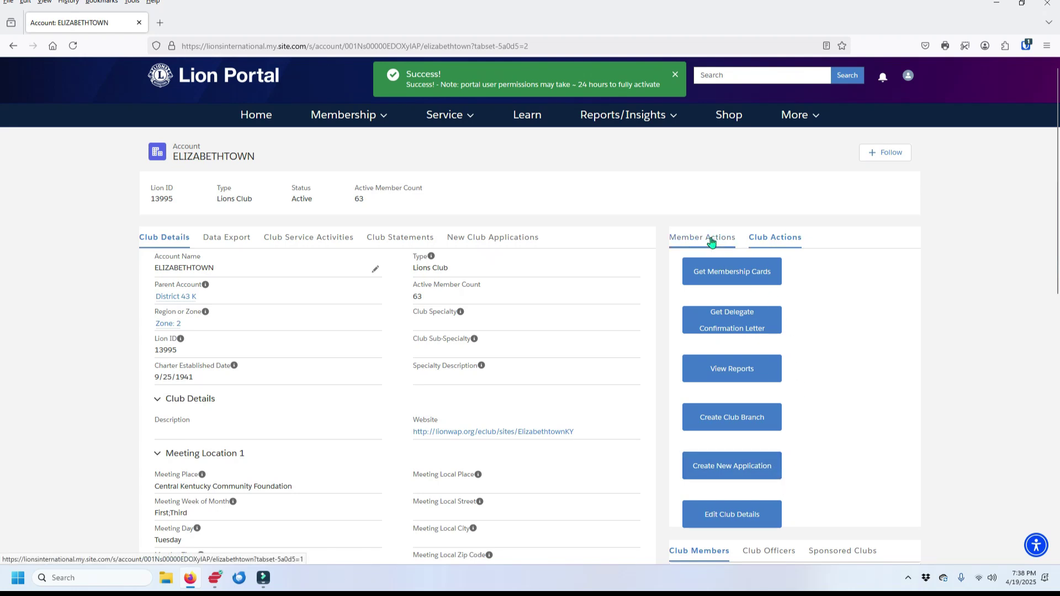
click(711, 243)
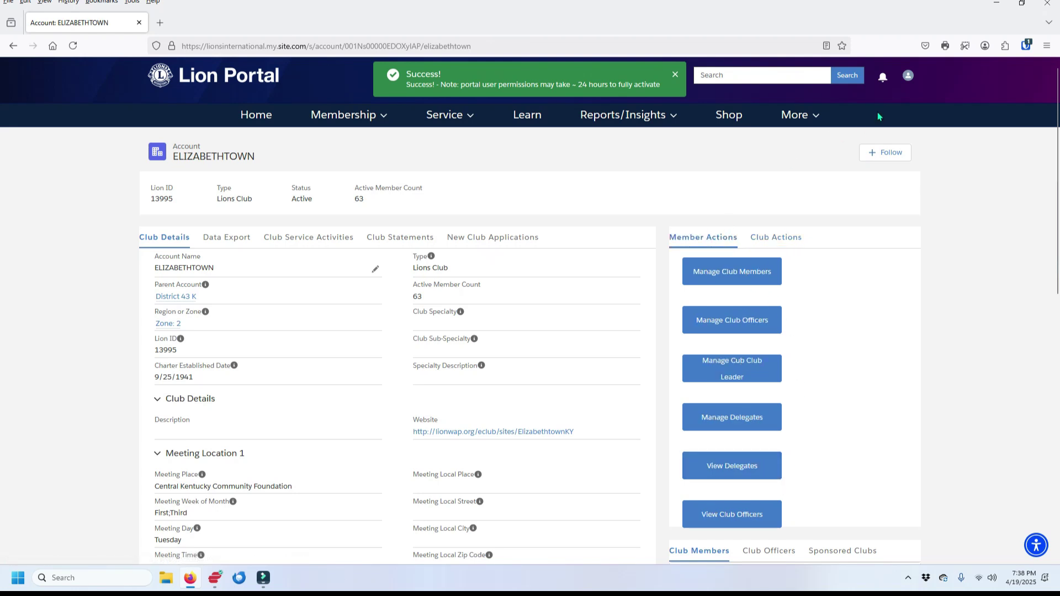
Log out of the Lion Portal account
click(907, 80)
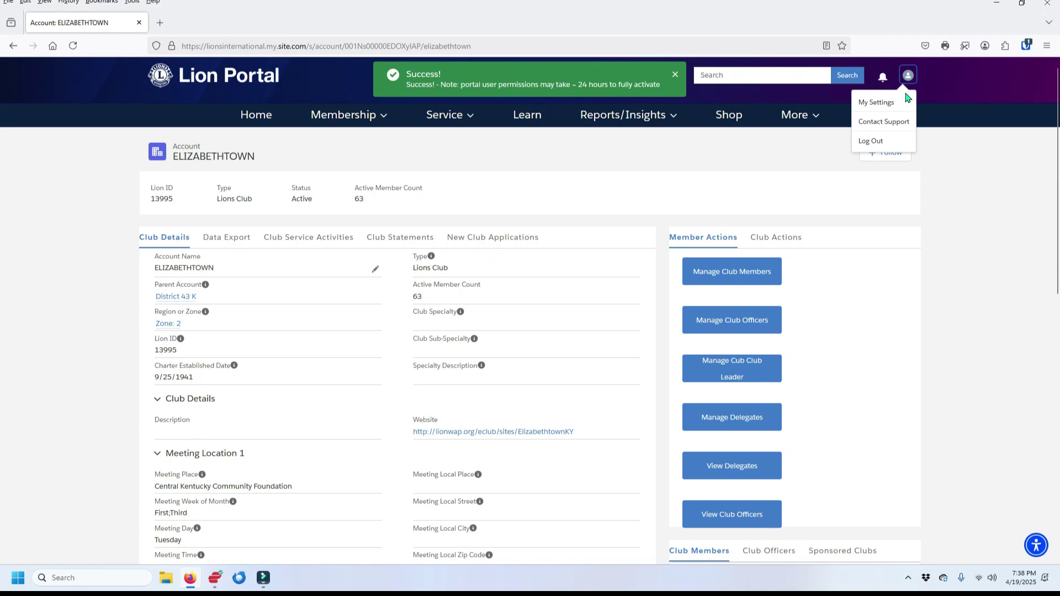
click(881, 143)
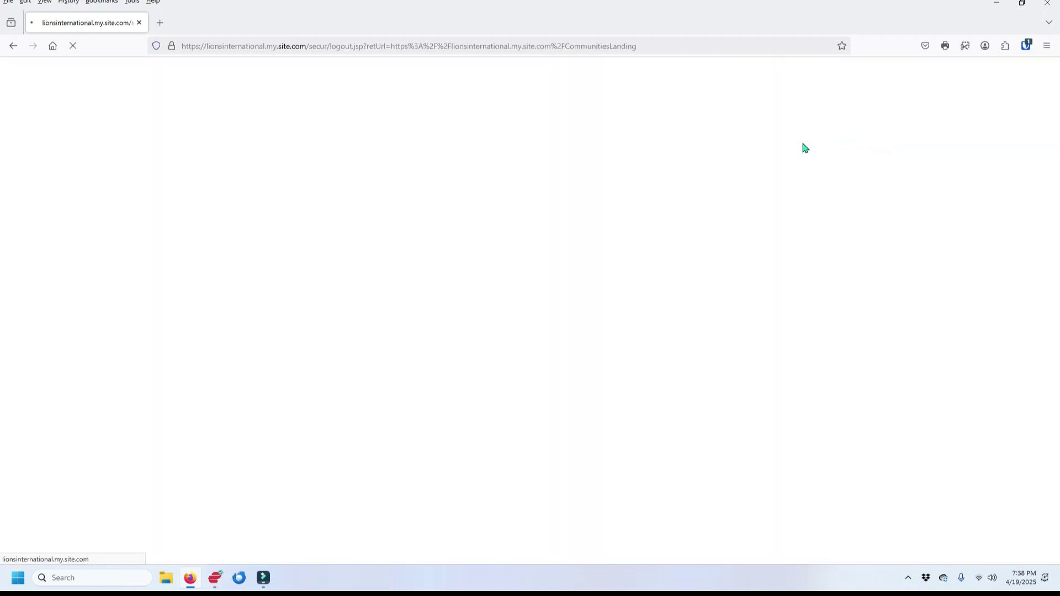